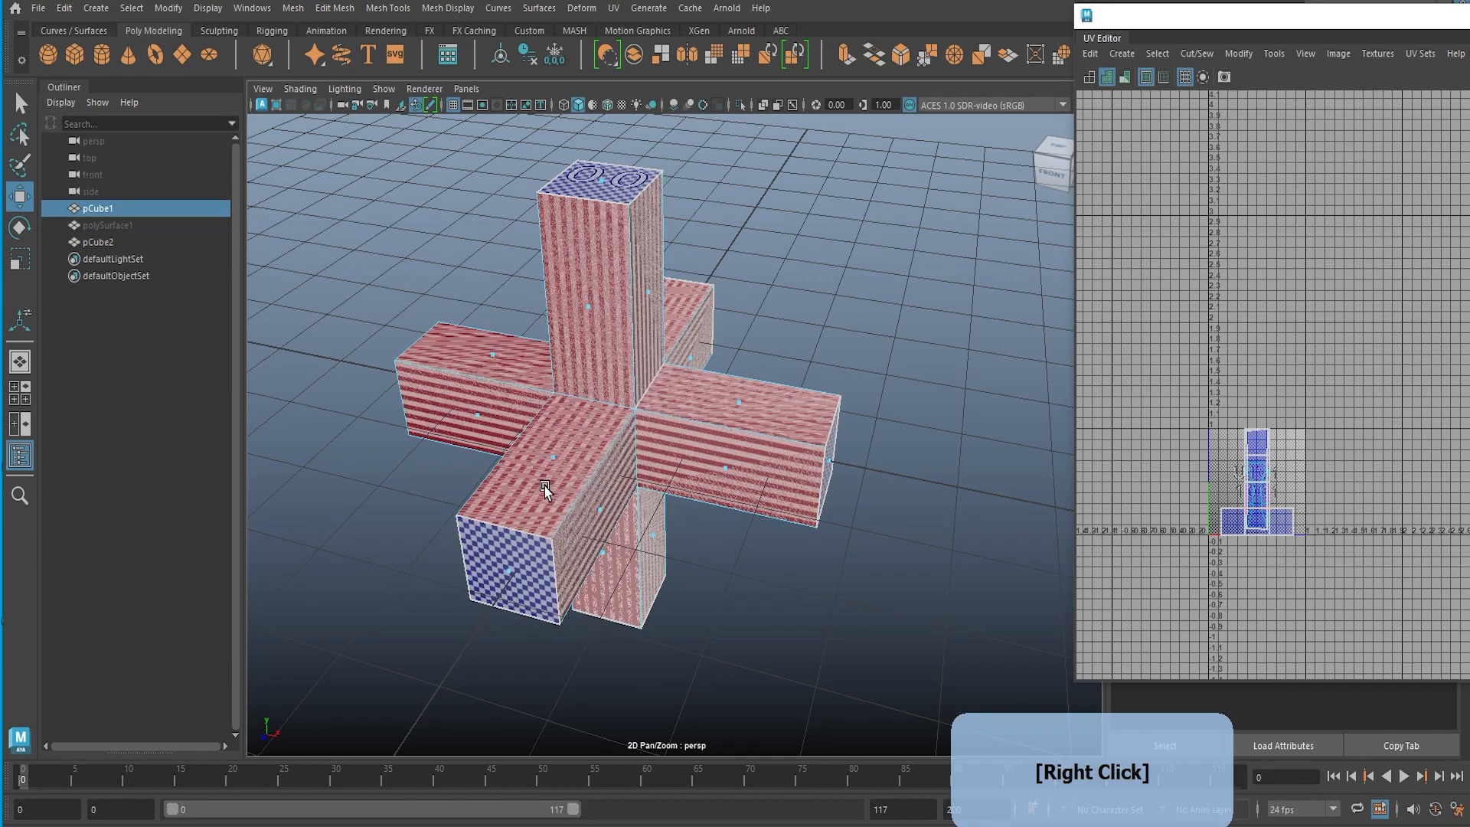
Step: Hide the checker texture and UV shell shading, and place the UV Editor window beside the cross mesh
{"action": "left_click_drag", "start_coordinate": [1247, 11], "coordinate": [1179, 74]}
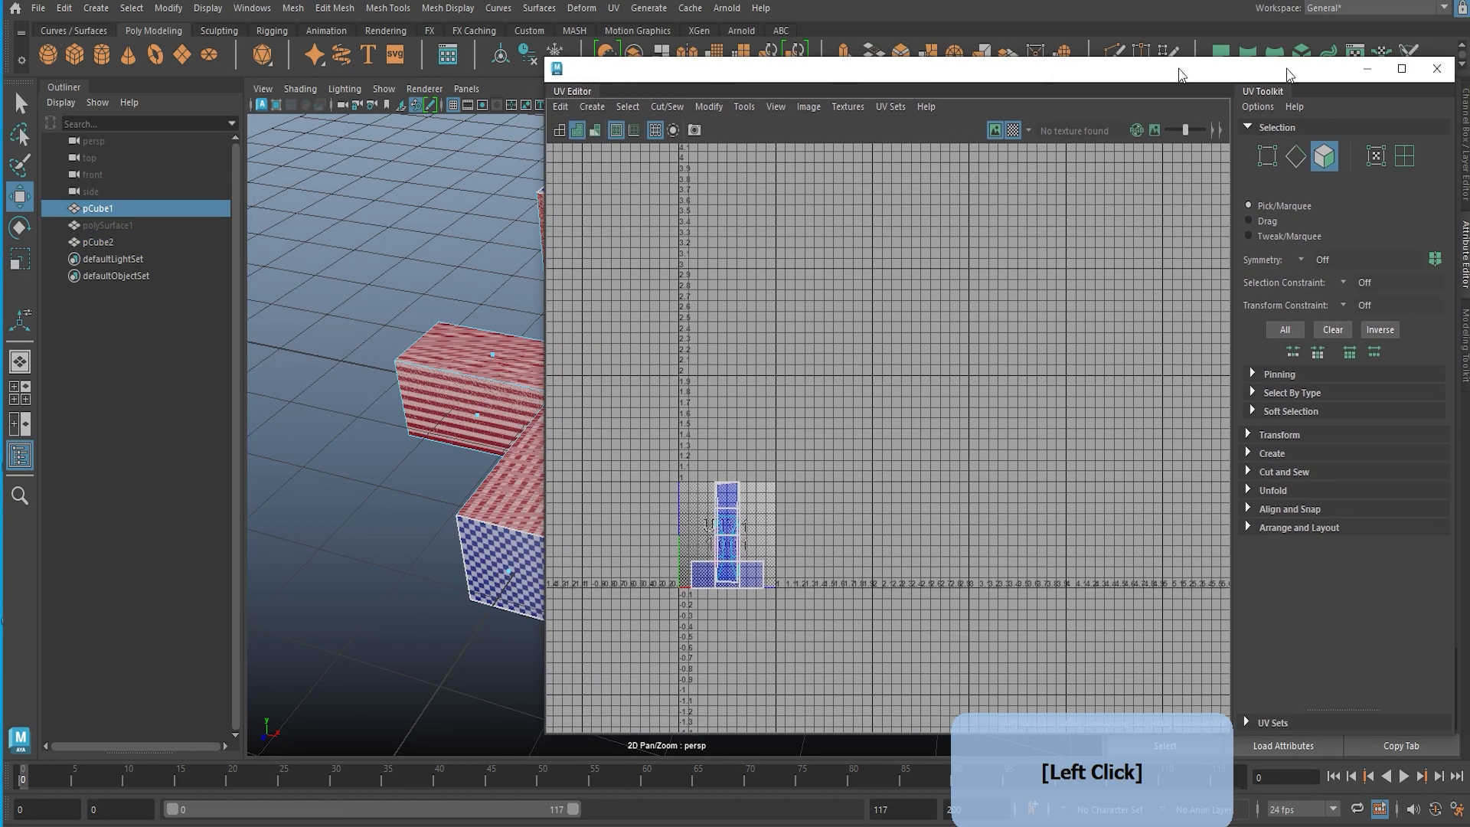
{"action": "left_click", "coordinate": [1019, 130]}
{"action": "left_click", "coordinate": [559, 130]}
{"action": "left_click_drag", "start_coordinate": [720, 57], "coordinate": [1036, 2]}
{"action": "left_click_drag", "start_coordinate": [860, 23], "coordinate": [1185, 23]}
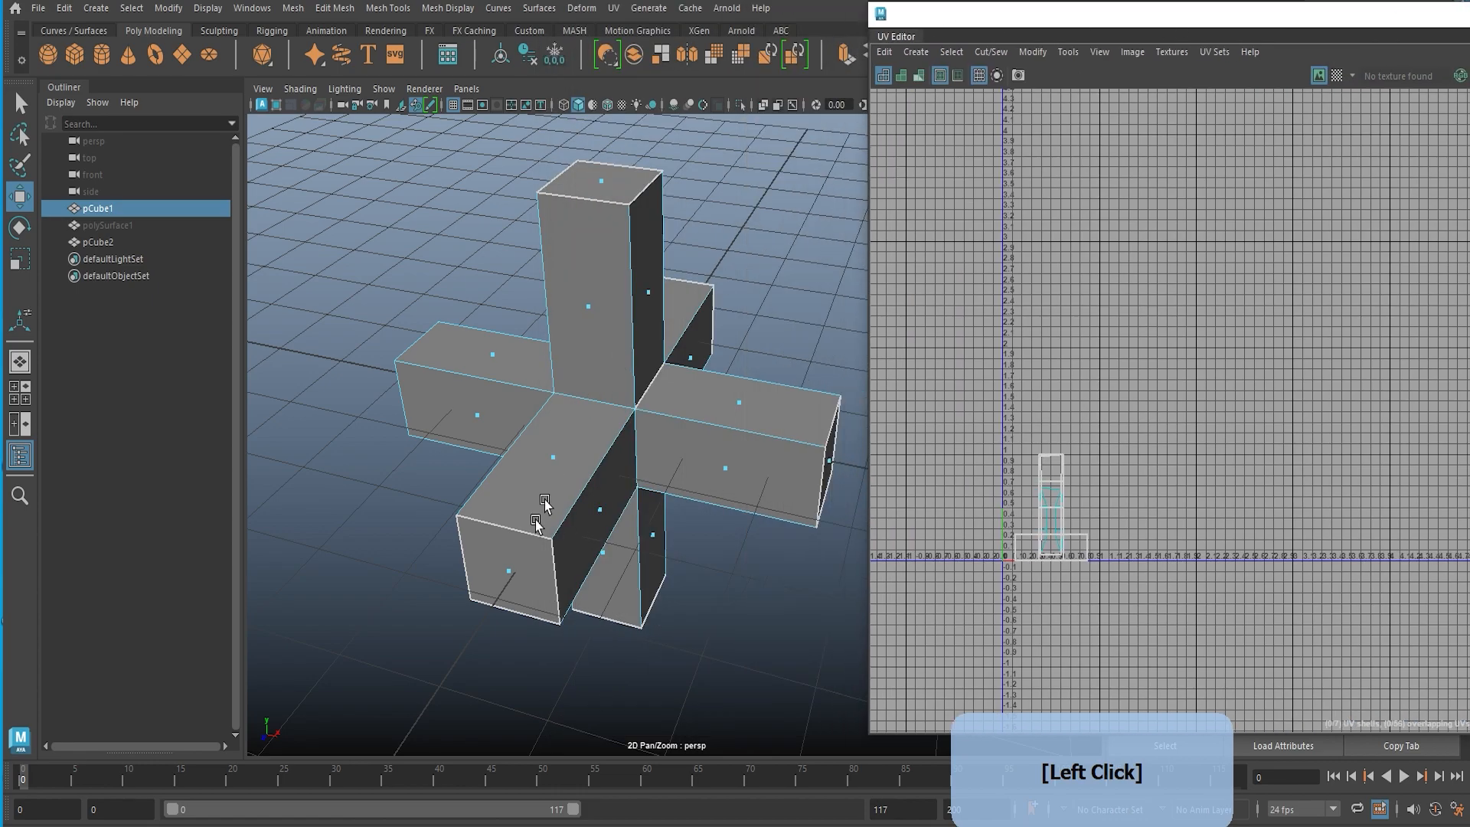
Step: Select the continuous ring of faces running over the cross's top and front arms and apply planar mapping
{"action": "left_click", "coordinate": [514, 572]}
{"action": "left_click_drag", "start_coordinate": [552, 411], "coordinate": [604, 489], "text": "alt"}
{"action": "scroll", "coordinate": [957, 453], "scroll_direction": "down", "scroll_amount": 2, "text": "alt"}
{"action": "scroll", "coordinate": [1026, 532], "scroll_direction": "up", "scroll_amount": 4, "text": "alt"}
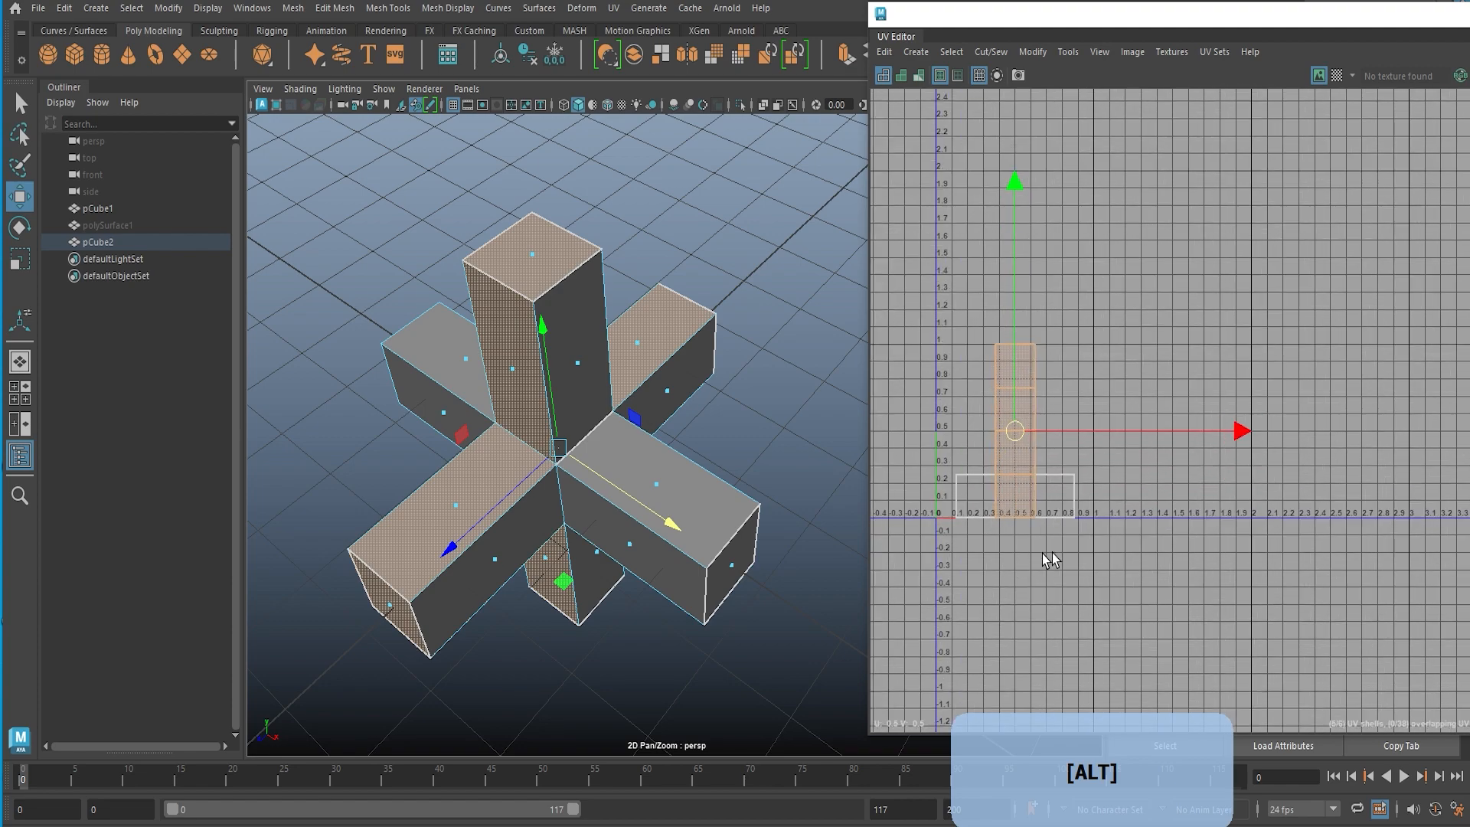
{"action": "scroll", "coordinate": [957, 557], "scroll_direction": "up", "scroll_amount": 3, "text": "alt"}
{"action": "left_click_drag", "start_coordinate": [784, 518], "coordinate": [736, 483], "text": "alt"}
{"action": "middle_click_drag", "start_coordinate": [1142, 393], "coordinate": [1152, 470], "text": "alt"}
{"action": "middle_click_drag", "start_coordinate": [1195, 138], "coordinate": [1173, 191], "text": "alt"}
{"action": "right_click_drag", "start_coordinate": [1173, 191], "coordinate": [1209, 90], "text": "shift"}
Step: Move the projected shell clear of the 0–1 UV tile and turn on shaded UV shell display
{"action": "scroll", "coordinate": [996, 400], "scroll_direction": "down", "scroll_amount": 2}
{"action": "scroll", "coordinate": [321, 395], "scroll_direction": "down", "scroll_amount": 3}
{"action": "left_click_drag", "start_coordinate": [322, 395], "coordinate": [443, 369], "text": "alt"}
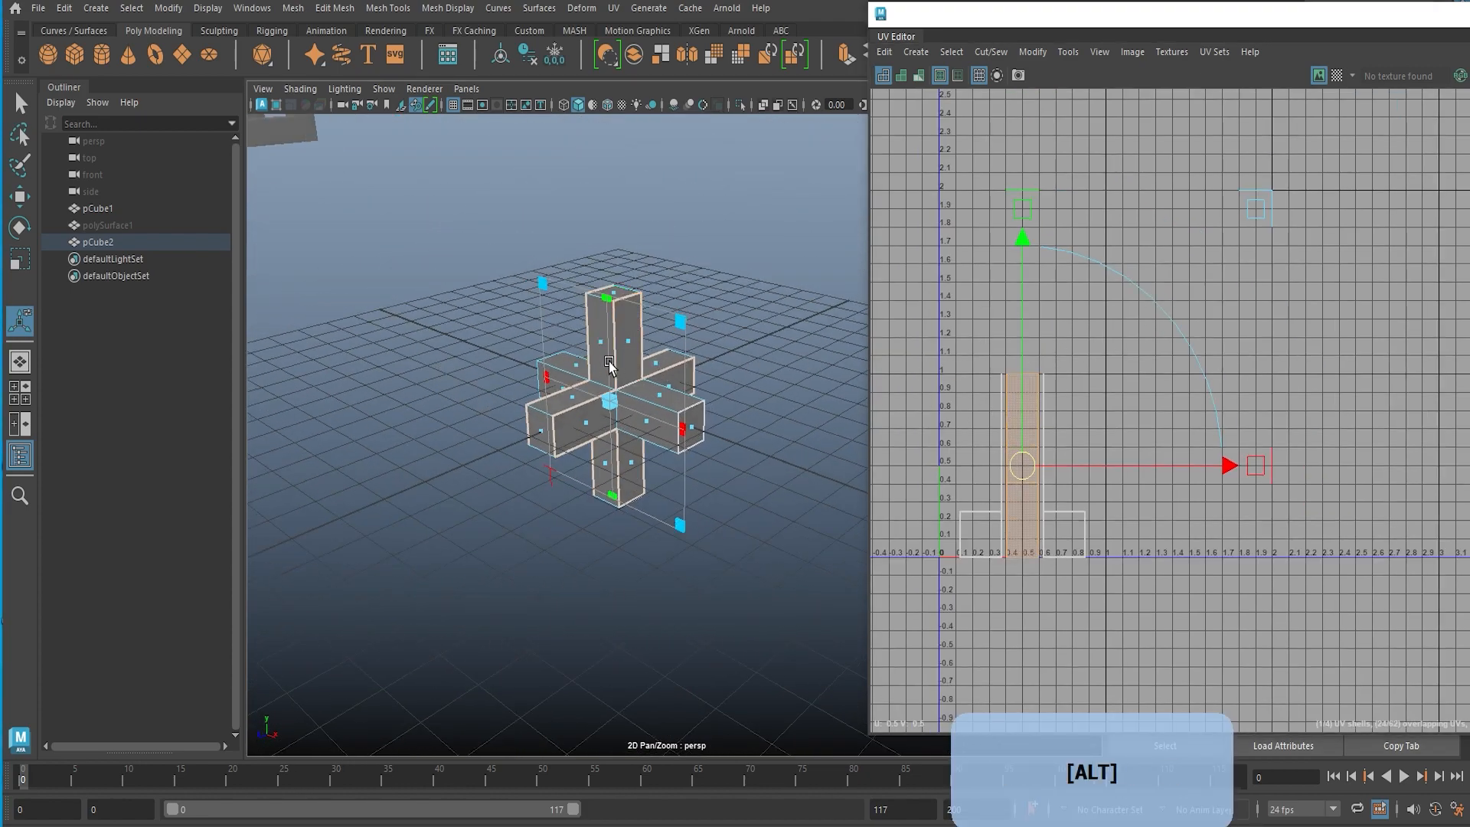
{"action": "scroll", "coordinate": [1102, 421], "scroll_direction": "down", "scroll_amount": 1, "text": "alt"}
{"action": "left_click_drag", "start_coordinate": [1028, 454], "coordinate": [1137, 299]}
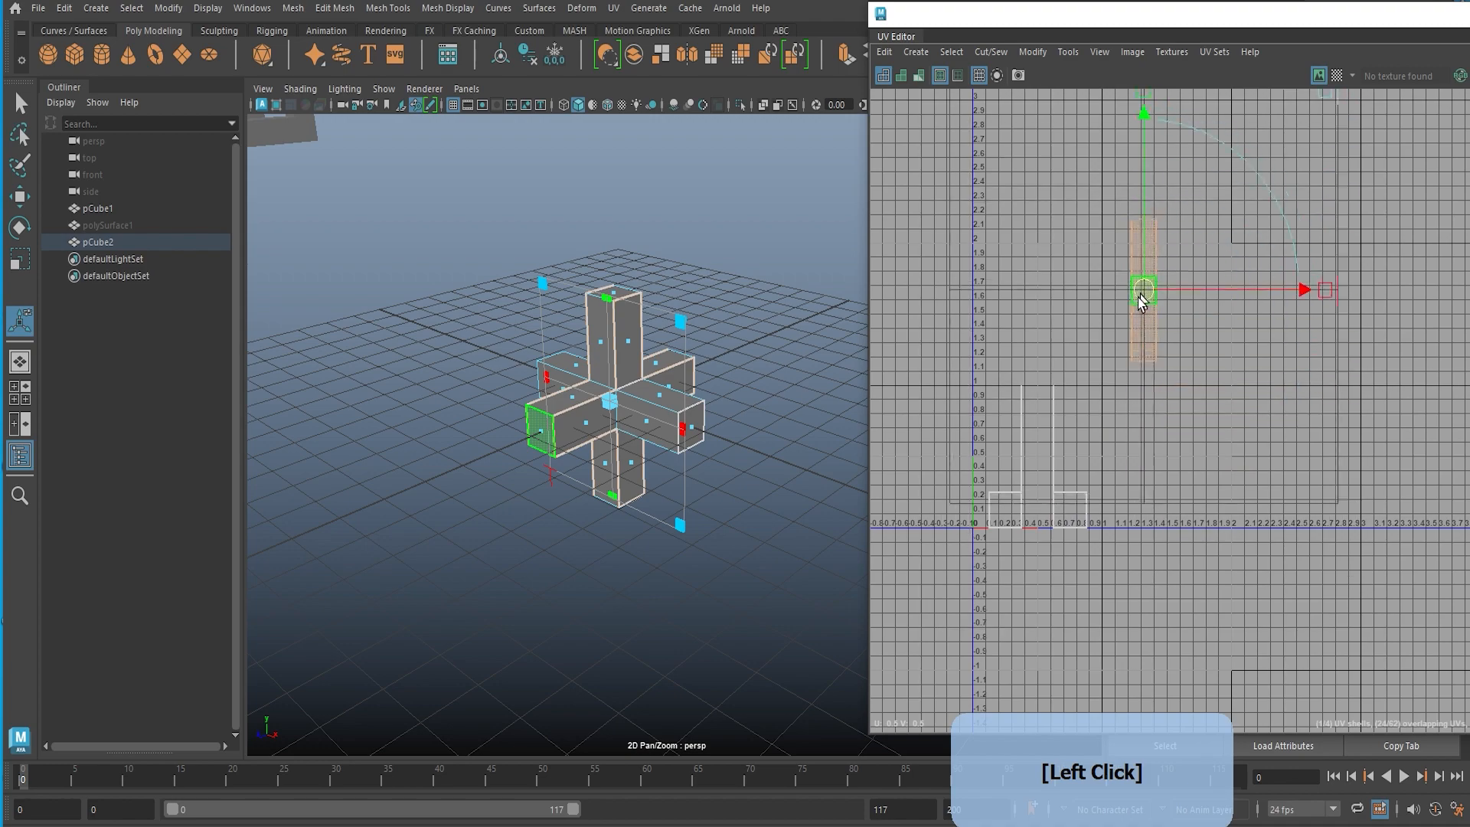
{"action": "left_click", "coordinate": [902, 75]}
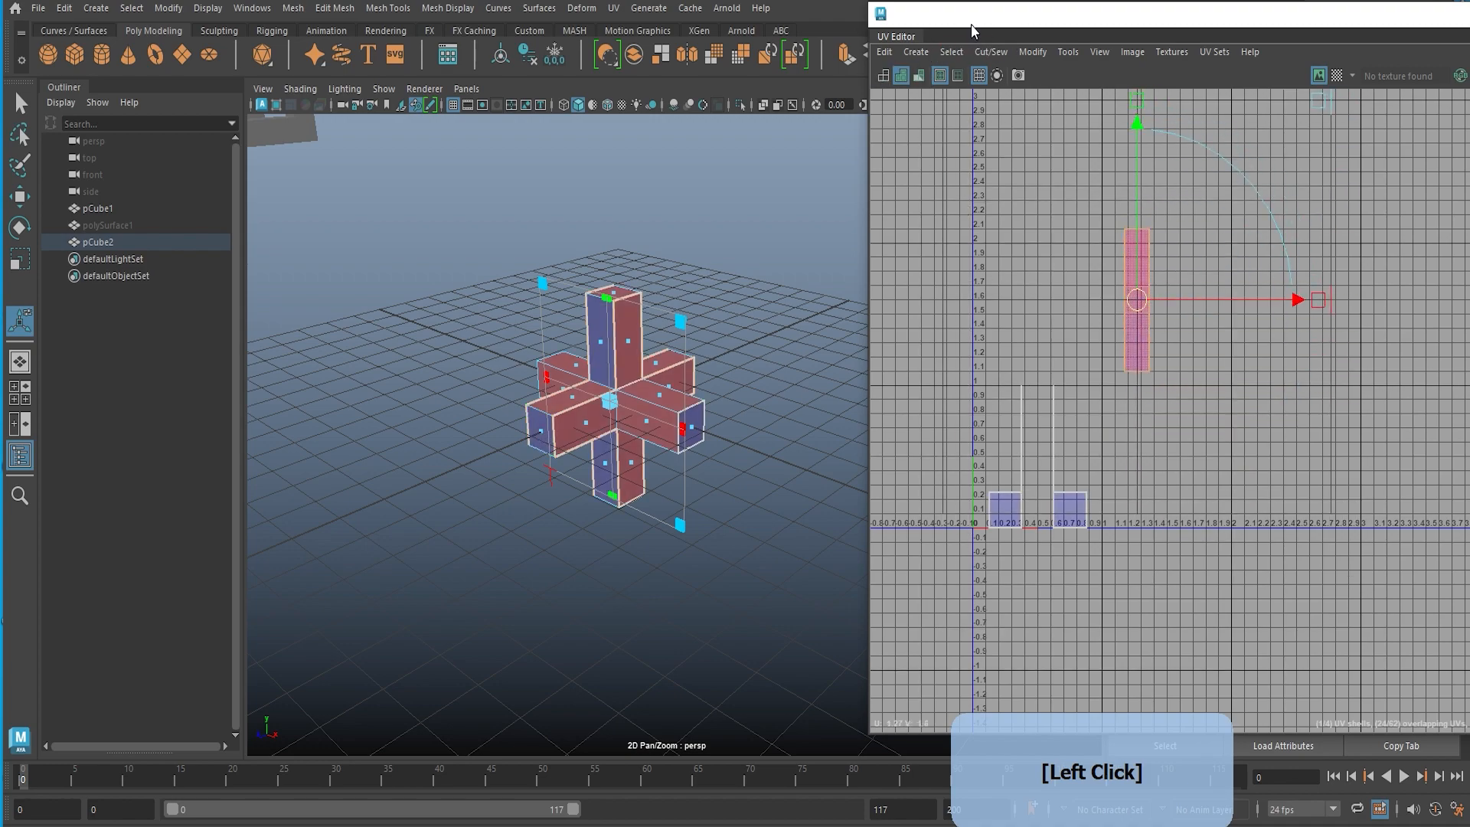
{"action": "left_click_drag", "start_coordinate": [970, 24], "coordinate": [769, 99]}
{"action": "scroll", "coordinate": [969, 333], "scroll_direction": "up", "scroll_amount": 3}
{"action": "left_click", "coordinate": [1003, 540]}
Step: Cut the projected face ring's UV shell along an edge across the ring
{"action": "scroll", "coordinate": [585, 423], "scroll_direction": "up", "scroll_amount": 5}
{"action": "scroll", "coordinate": [480, 426], "scroll_direction": "down", "scroll_amount": 5, "text": "alt"}
{"action": "left_click_drag", "start_coordinate": [518, 459], "coordinate": [395, 508], "text": "alt"}
{"action": "left_click_drag", "start_coordinate": [521, 416], "coordinate": [492, 384], "text": "alt"}
{"action": "left_click", "coordinate": [492, 311]}
{"action": "left_click_drag", "start_coordinate": [493, 311], "coordinate": [413, 382], "text": "alt"}
{"action": "left_click", "coordinate": [605, 237]}
{"action": "left_click_drag", "start_coordinate": [453, 470], "coordinate": [789, 360], "text": "alt"}
{"action": "left_click", "coordinate": [964, 439]}
{"action": "scroll", "coordinate": [933, 466], "scroll_direction": "up", "scroll_amount": 5}
{"action": "middle_click_drag", "start_coordinate": [907, 507], "coordinate": [891, 389], "text": "alt"}
{"action": "scroll", "coordinate": [864, 503], "scroll_direction": "up", "scroll_amount": 3}
{"action": "right_click", "coordinate": [863, 503]}
{"action": "mouse_move", "coordinate": [864, 503]}
{"action": "right_mouse_down"}
{"action": "mouse_move", "coordinate": [864, 456]}
{"action": "mouse_move", "coordinate": [939, 457]}
{"action": "mouse_move", "coordinate": [888, 487]}
{"action": "right_mouse_up"}
{"action": "left_click", "coordinate": [874, 432]}
{"action": "scroll", "coordinate": [941, 492], "scroll_direction": "down", "scroll_amount": 4}
{"action": "middle_click_drag", "start_coordinate": [938, 486], "coordinate": [910, 617], "text": "alt"}
{"action": "left_click", "coordinate": [938, 599]}
{"action": "scroll", "coordinate": [964, 507], "scroll_direction": "down", "scroll_amount": 4}
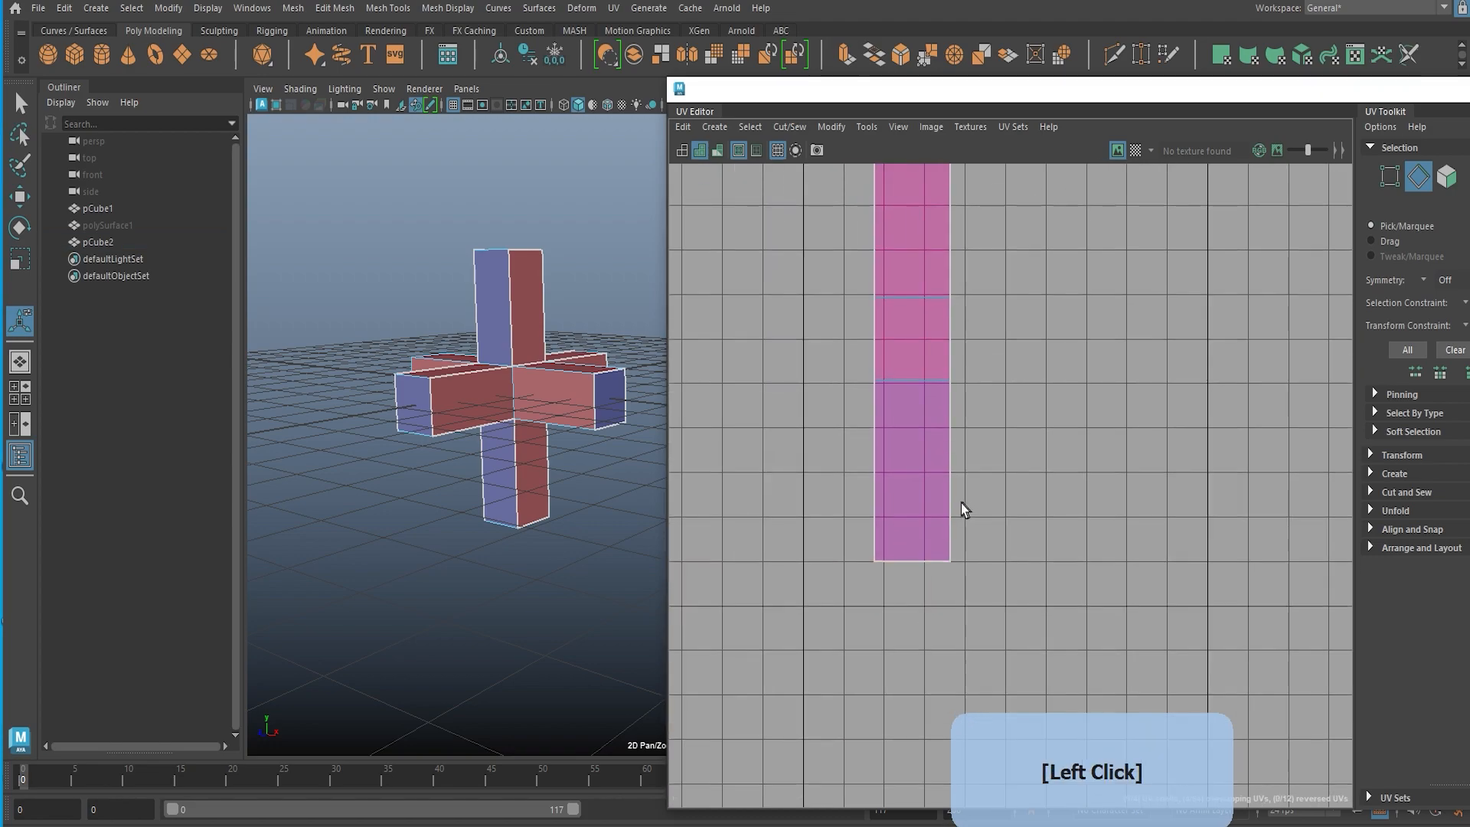
{"action": "middle_click_drag", "start_coordinate": [963, 432], "coordinate": [935, 456], "text": "alt"}
Step: Select all faces of the cut UV shell and unfold it into a long straight strip
{"action": "right_click_drag", "start_coordinate": [895, 310], "coordinate": [893, 353]}
{"action": "double_click", "coordinate": [893, 351]}
{"action": "right_click_drag", "start_coordinate": [1015, 342], "coordinate": [840, 364], "text": "shift"}
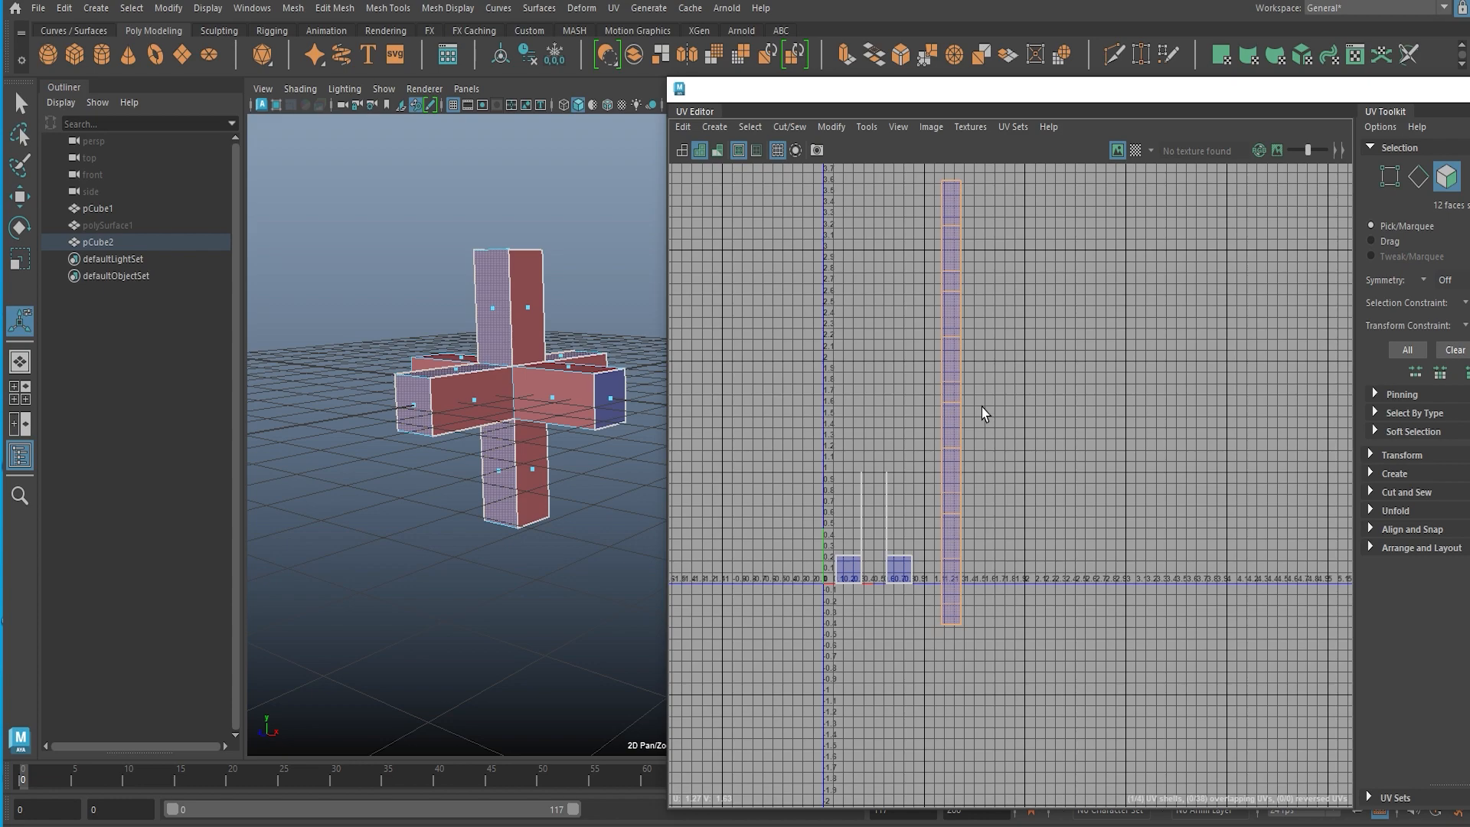
{"action": "key", "text": "alt"}
Step: Show the checker texture and examine the unfolded faces on the cross for distortion
{"action": "left_click", "coordinate": [1135, 150]}
{"action": "mouse_move", "coordinate": [536, 390]}
{"action": "left_mouse_down", "text": "alt"}
{"action": "mouse_move", "coordinate": [521, 490]}
{"action": "mouse_move", "coordinate": [509, 390]}
{"action": "left_mouse_up", "text": "alt"}
{"action": "left_click_drag", "start_coordinate": [449, 350], "coordinate": [475, 291], "text": "alt"}
{"action": "left_click", "coordinate": [779, 551]}
{"action": "left_click_drag", "start_coordinate": [262, 367], "coordinate": [490, 441], "text": "alt"}
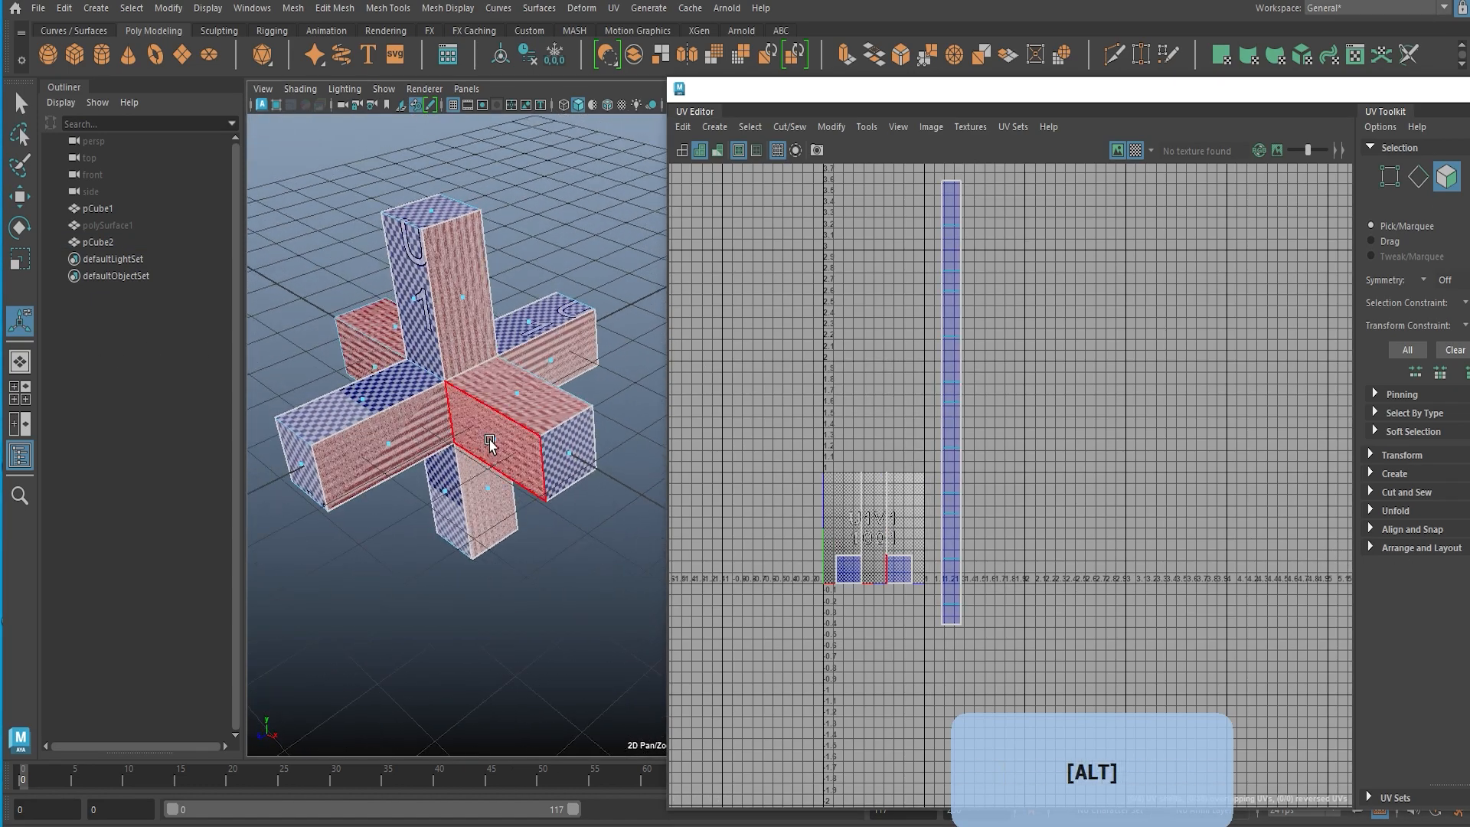
Step: Select the horizontal face ring around the cross, excluding faces already in the long strip, and hide the checker texture
{"action": "left_click", "coordinate": [490, 441]}
{"action": "double_click", "coordinate": [384, 444], "text": "shift"}
{"action": "left_click_drag", "start_coordinate": [385, 444], "coordinate": [490, 429], "text": "alt"}
{"action": "right_click_drag", "start_coordinate": [883, 426], "coordinate": [931, 466], "text": "alt"}
{"action": "middle_click_drag", "start_coordinate": [930, 467], "coordinate": [894, 562], "text": "alt"}
{"action": "left_click", "coordinate": [1136, 150]}
{"action": "middle_click_drag", "start_coordinate": [1022, 305], "coordinate": [866, 518], "text": "alt"}
{"action": "left_click", "coordinate": [898, 627], "text": "ctrl"}
{"action": "left_click_drag", "start_coordinate": [990, 346], "coordinate": [992, 346], "text": "ctrl"}
{"action": "right_click_drag", "start_coordinate": [930, 402], "coordinate": [840, 482], "text": "alt"}
{"action": "middle_click_drag", "start_coordinate": [840, 483], "coordinate": [871, 325], "text": "alt"}
{"action": "left_click_drag", "start_coordinate": [463, 512], "coordinate": [506, 502], "text": "alt"}
{"action": "key", "text": "w"}
{"action": "scroll", "coordinate": [476, 525], "scroll_direction": "down", "scroll_amount": 4}
Step: Apply planar mapping to the selected faces, fitted to the bounding box and projected from the X axis
{"action": "right_click_drag", "start_coordinate": [750, 351], "coordinate": [773, 298], "text": "shift"}
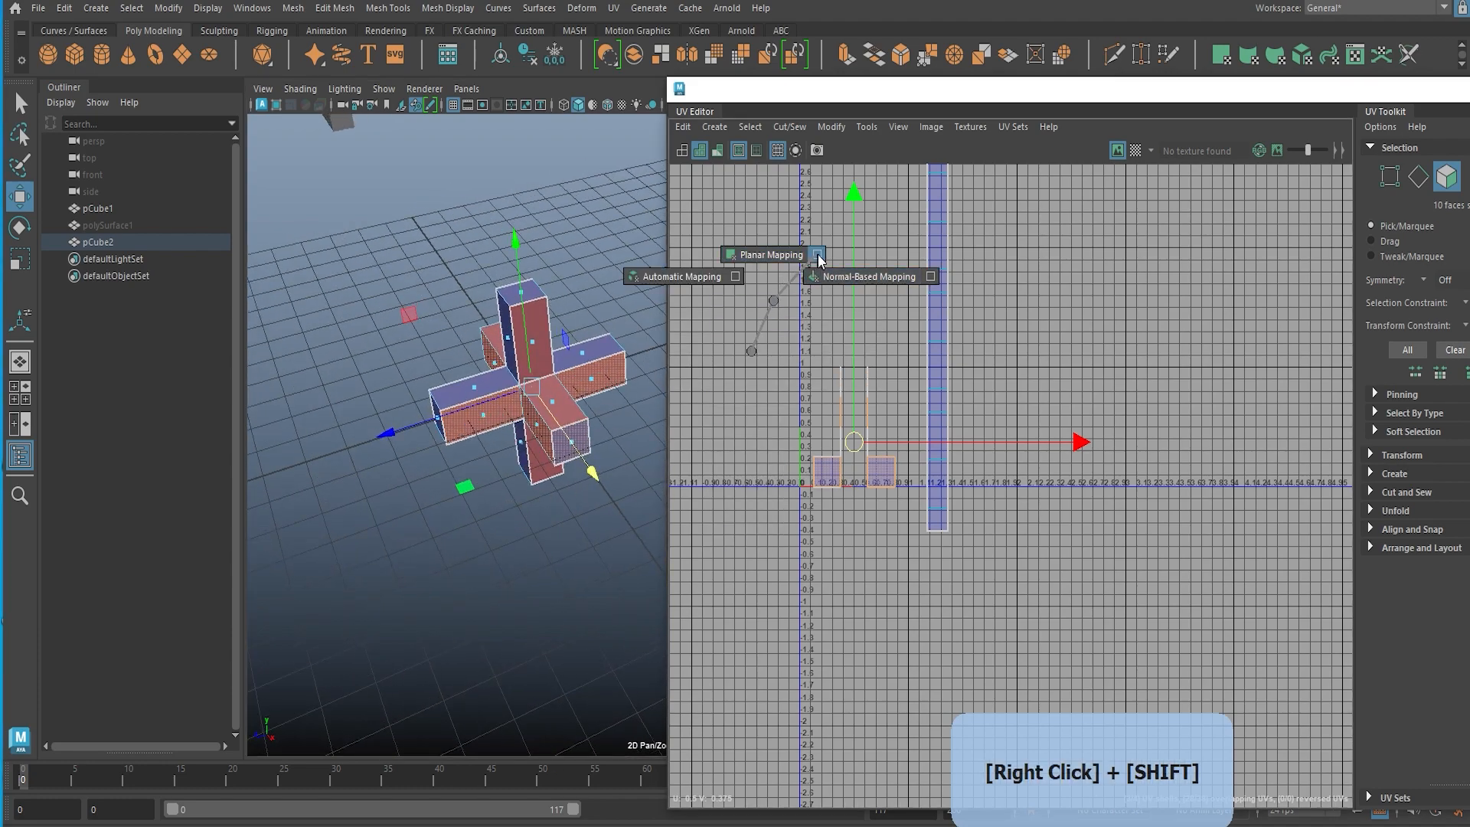
{"action": "right_click_drag", "start_coordinate": [816, 255], "coordinate": [817, 256], "text": "shift"}
{"action": "left_click_drag", "start_coordinate": [288, 224], "coordinate": [188, 217]}
{"action": "key", "text": "w"}
{"action": "left_click", "coordinate": [217, 510]}
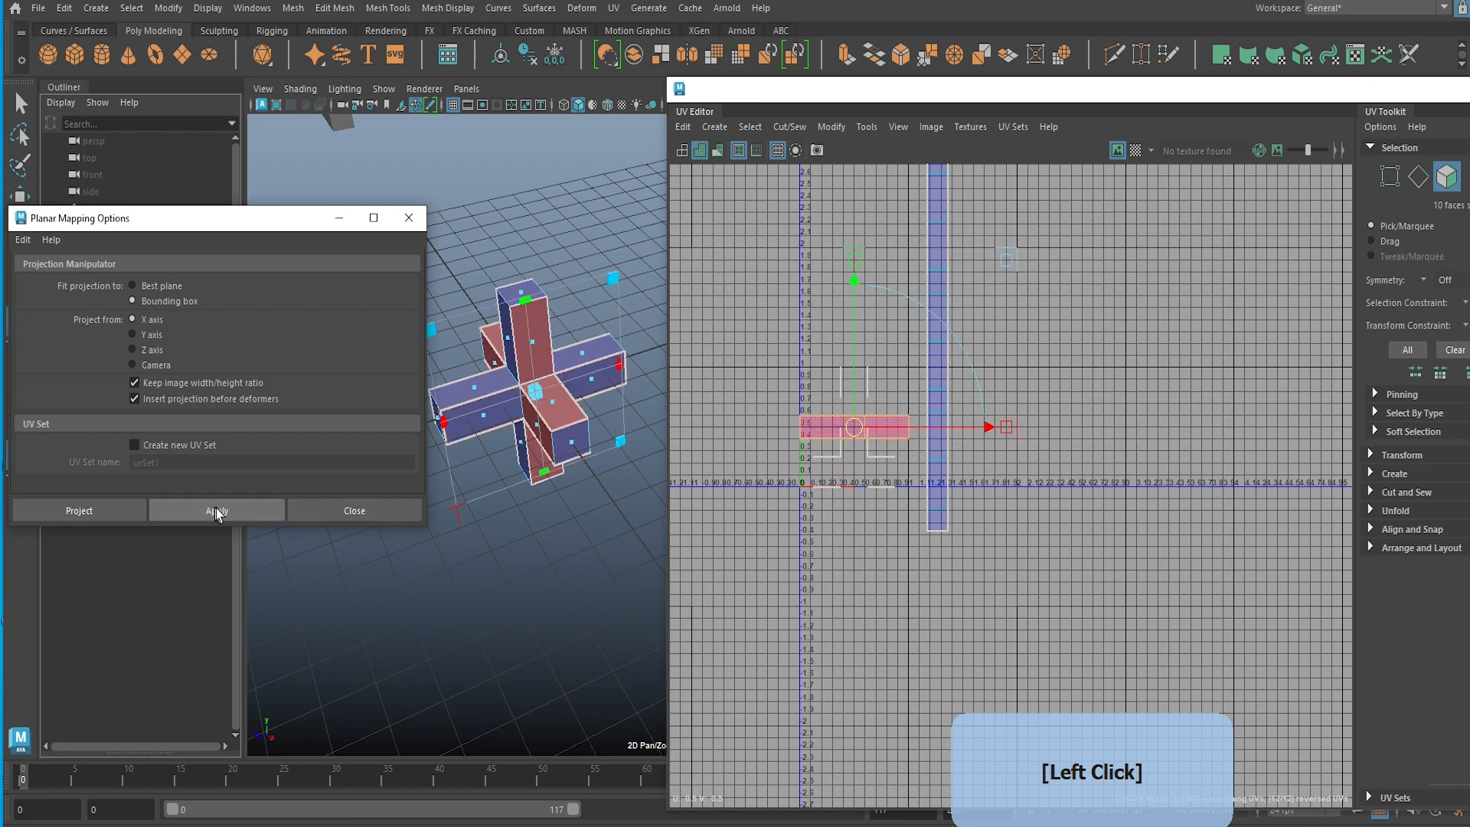
Step: Unfold the X-projected faces and spread the resulting two shells apart beside the long strip
{"action": "left_click_drag", "start_coordinate": [862, 428], "coordinate": [1200, 352]}
{"action": "middle_click_drag", "start_coordinate": [1178, 402], "coordinate": [1090, 448], "text": "alt"}
{"action": "right_click_drag", "start_coordinate": [1084, 441], "coordinate": [962, 408], "text": "shift"}
{"action": "left_click", "coordinate": [1061, 397]}
{"action": "key", "text": "w"}
{"action": "left_click_drag", "start_coordinate": [1091, 403], "coordinate": [1122, 591]}
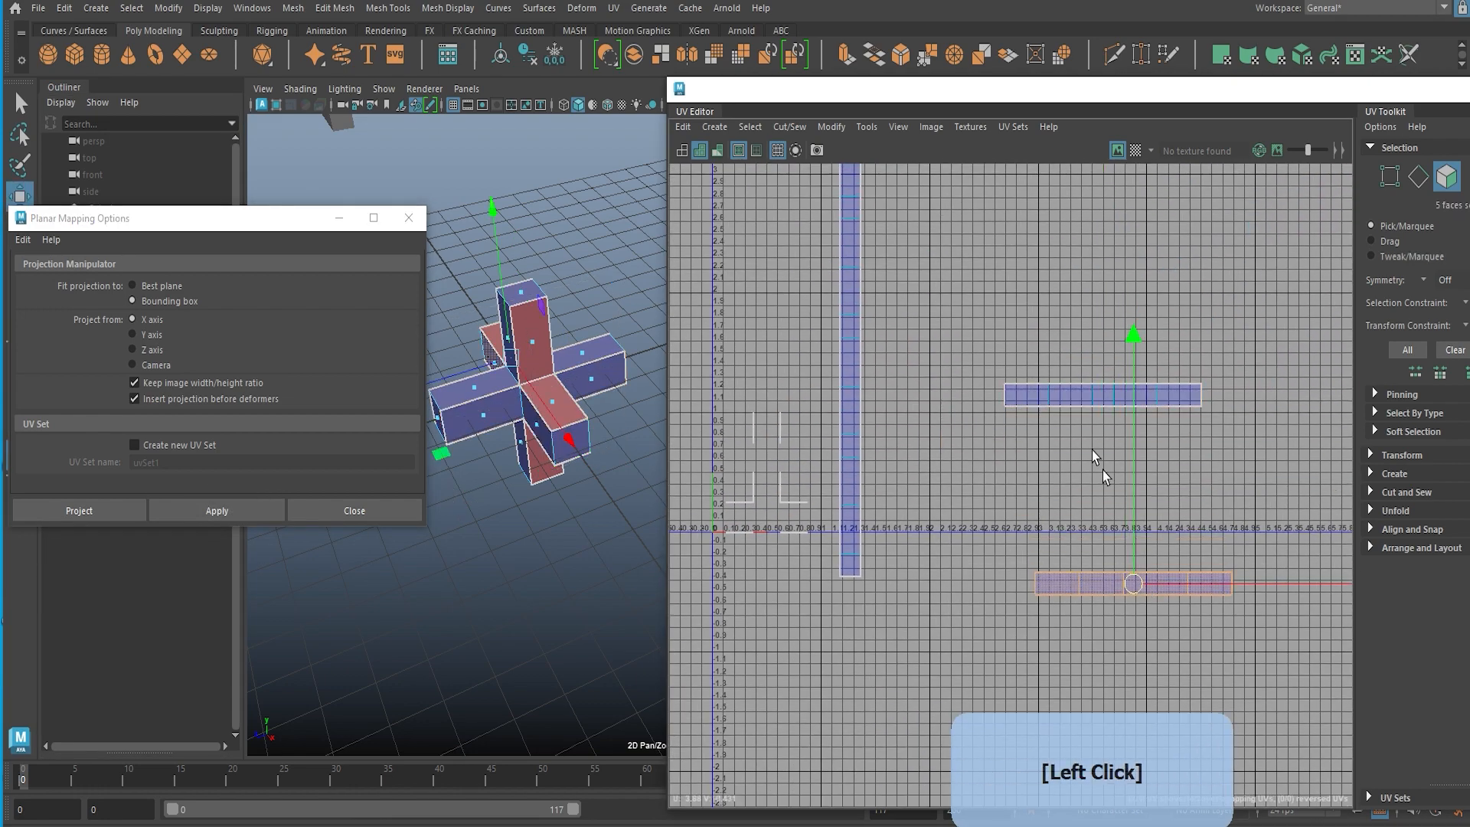
{"action": "left_click", "coordinate": [1082, 405]}
{"action": "left_click_drag", "start_coordinate": [1082, 406], "coordinate": [1090, 349]}
{"action": "left_click", "coordinate": [1087, 458]}
Step: Select the remaining vertical face ring of the cross, excluding faces that belong to the three laid-out shells
{"action": "right_click_drag", "start_coordinate": [1082, 459], "coordinate": [1128, 419], "text": "alt"}
{"action": "left_click_drag", "start_coordinate": [552, 458], "coordinate": [582, 424], "text": "alt"}
{"action": "left_click", "coordinate": [558, 395]}
{"action": "left_click", "coordinate": [540, 337], "text": "shift"}
{"action": "double_click", "coordinate": [541, 338], "text": "shift"}
{"action": "scroll", "coordinate": [914, 531], "scroll_direction": "up", "scroll_amount": 2, "text": "alt"}
{"action": "left_click_drag", "start_coordinate": [929, 296], "coordinate": [1003, 597], "text": "ctrl"}
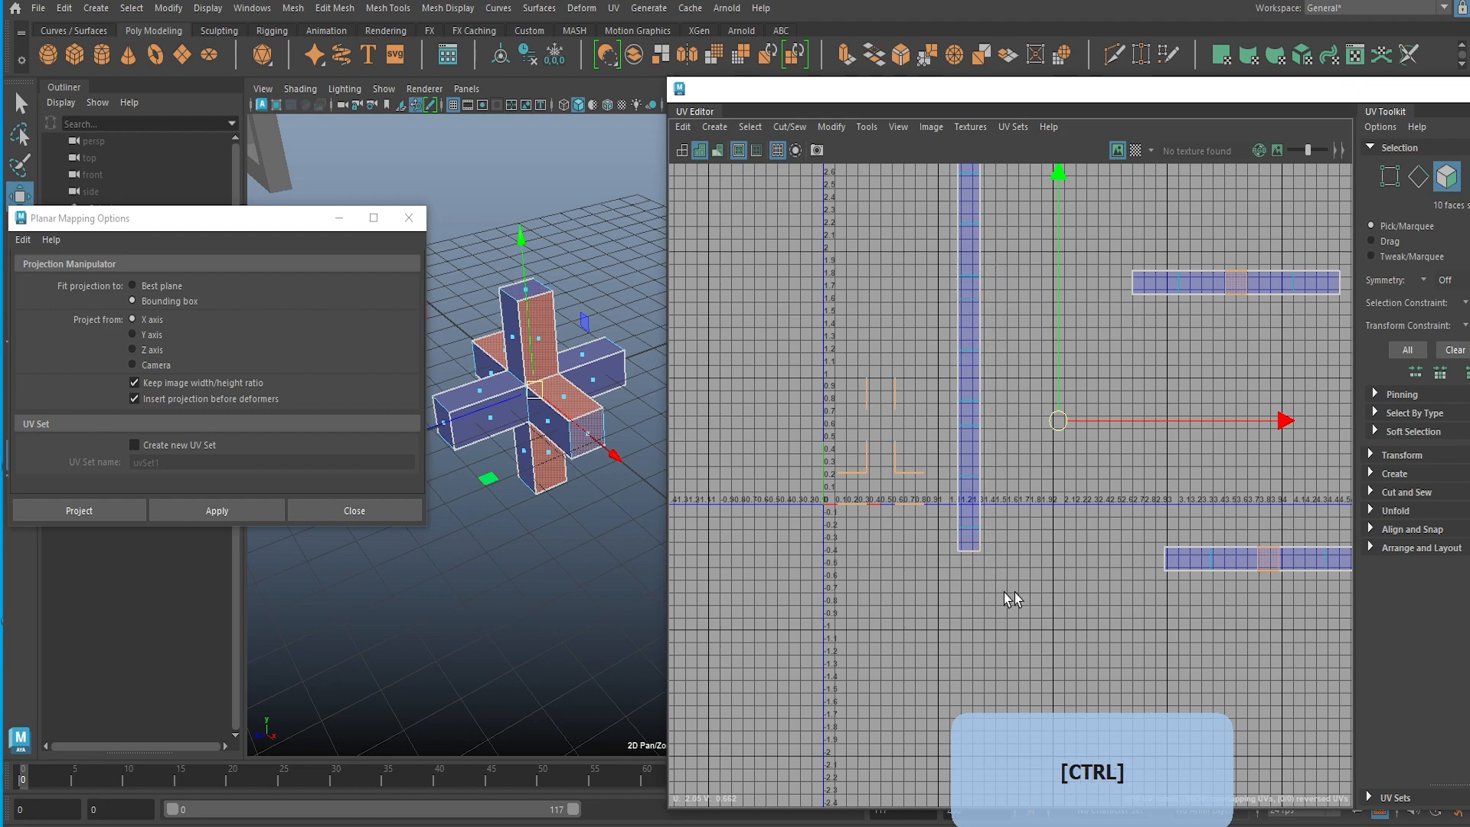
{"action": "middle_click_drag", "start_coordinate": [1004, 597], "coordinate": [818, 654], "text": "alt"}
{"action": "left_click_drag", "start_coordinate": [1050, 311], "coordinate": [1068, 369], "text": "ctrl"}
{"action": "left_click_drag", "start_coordinate": [1004, 586], "coordinate": [1102, 643], "text": "ctrl"}
{"action": "scroll", "coordinate": [889, 581], "scroll_direction": "down", "scroll_amount": 2, "text": "alt"}
{"action": "middle_click_drag", "start_coordinate": [886, 582], "coordinate": [935, 573], "text": "alt"}
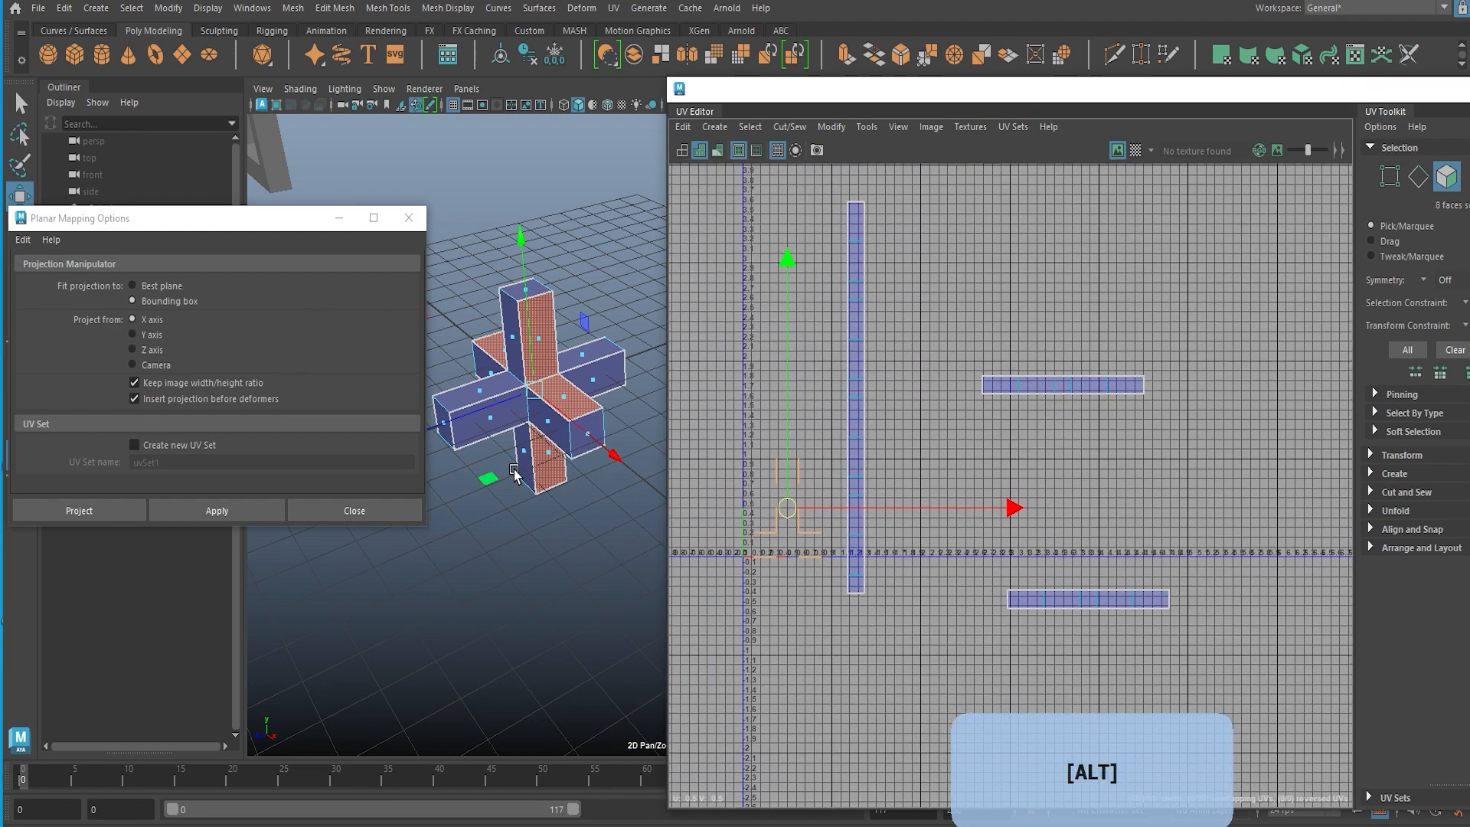
Step: Apply planar mapping from the Y axis to the remaining selected faces
{"action": "left_click_drag", "start_coordinate": [514, 470], "coordinate": [538, 469], "text": "alt"}
{"action": "left_click", "coordinate": [132, 334]}
{"action": "left_click", "coordinate": [217, 512]}
Step: Unfold the Y-projected faces and spread the short shells out between the longer ones
{"action": "left_click_drag", "start_coordinate": [796, 503], "coordinate": [1068, 487]}
{"action": "left_click", "coordinate": [967, 517]}
{"action": "left_click", "coordinate": [1035, 461]}
{"action": "key", "text": "w"}
{"action": "left_click", "coordinate": [1039, 469]}
{"action": "left_click", "coordinate": [1040, 469]}
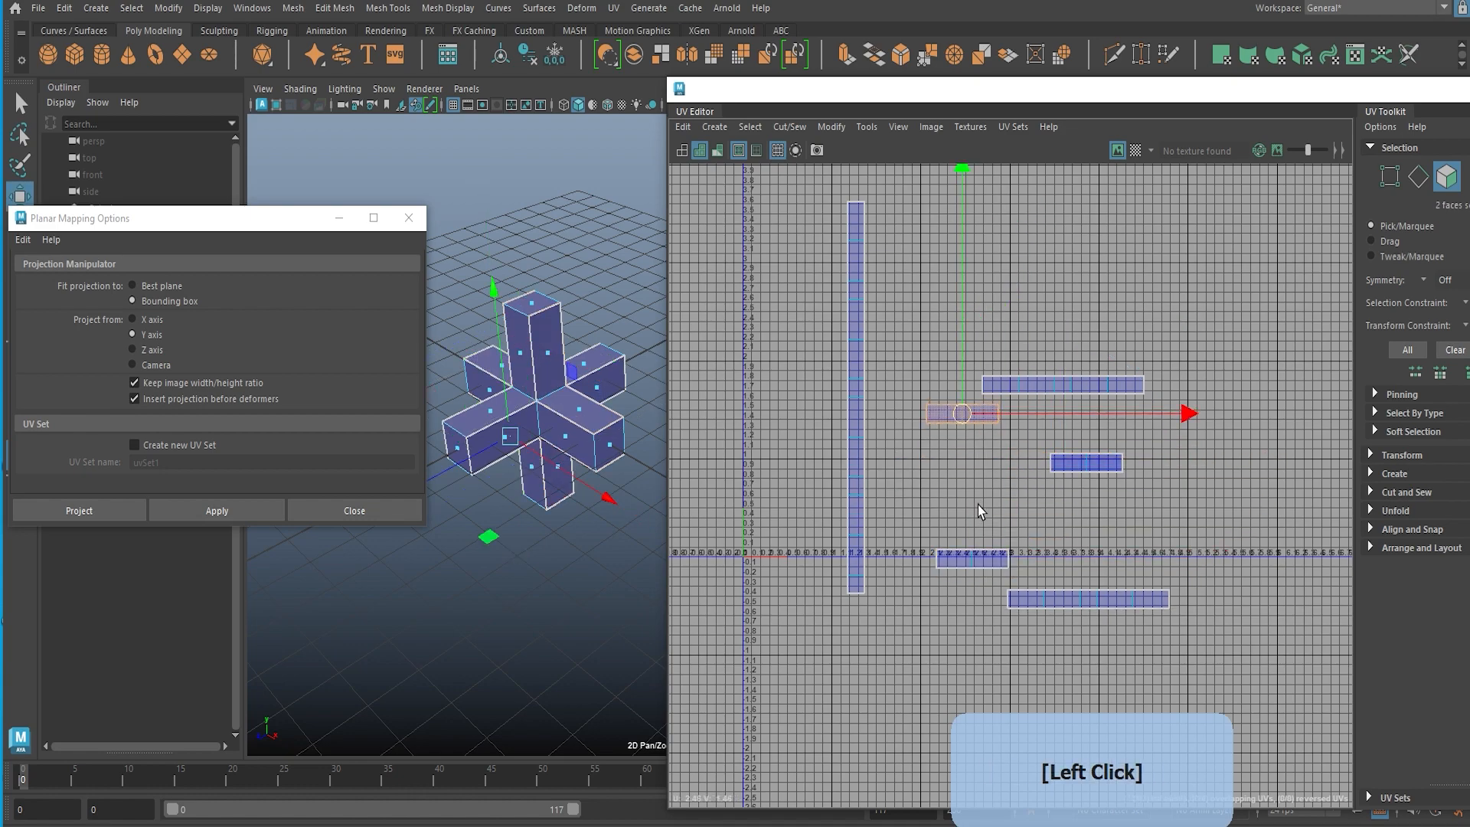
{"action": "left_click", "coordinate": [977, 511]}
{"action": "scroll", "coordinate": [925, 530], "scroll_direction": "down", "scroll_amount": 2}
{"action": "scroll", "coordinate": [917, 547], "scroll_direction": "up", "scroll_amount": 3}
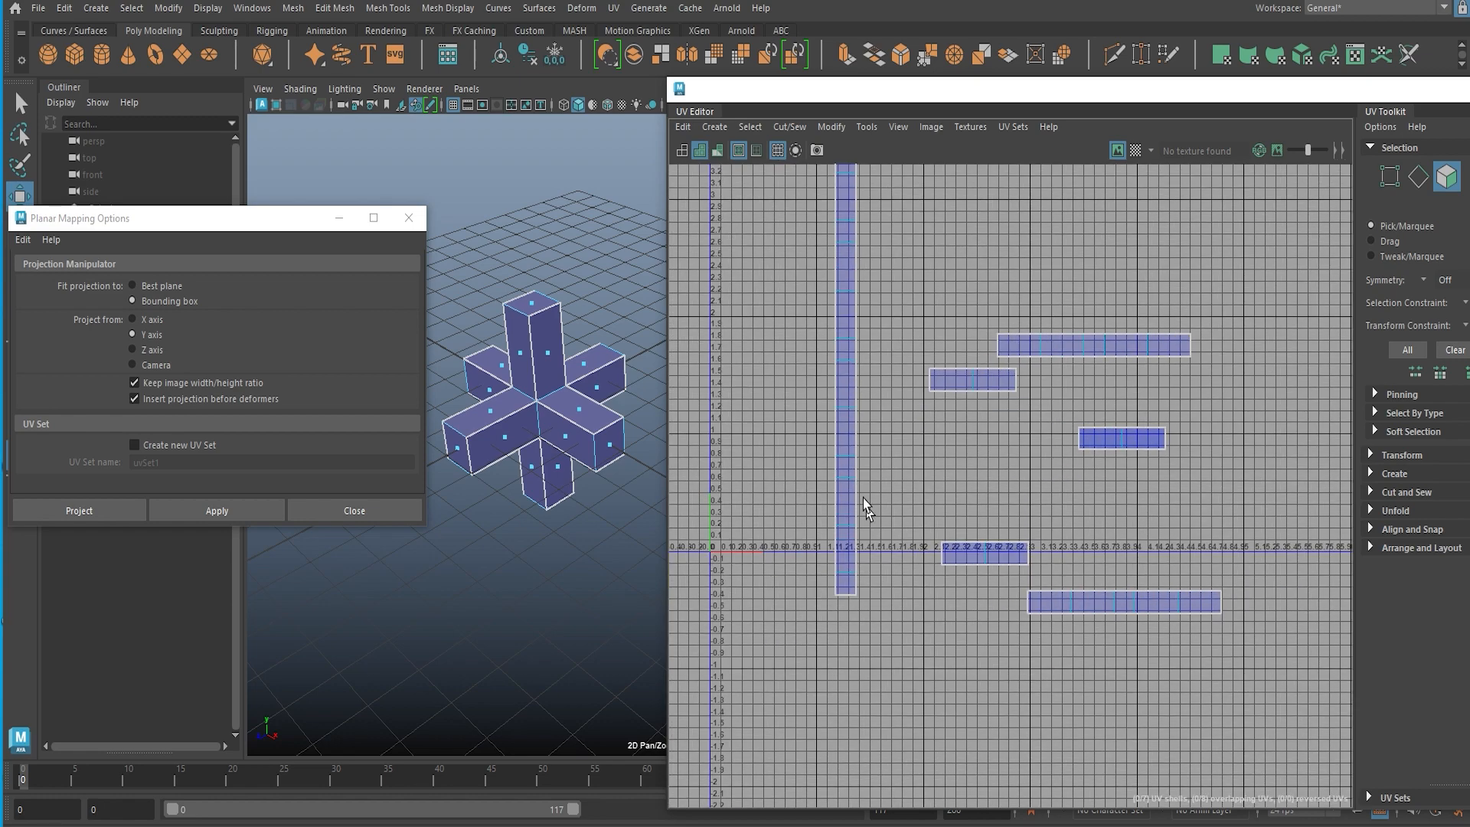
{"action": "middle_click_drag", "start_coordinate": [940, 535], "coordinate": [930, 597], "text": "alt"}
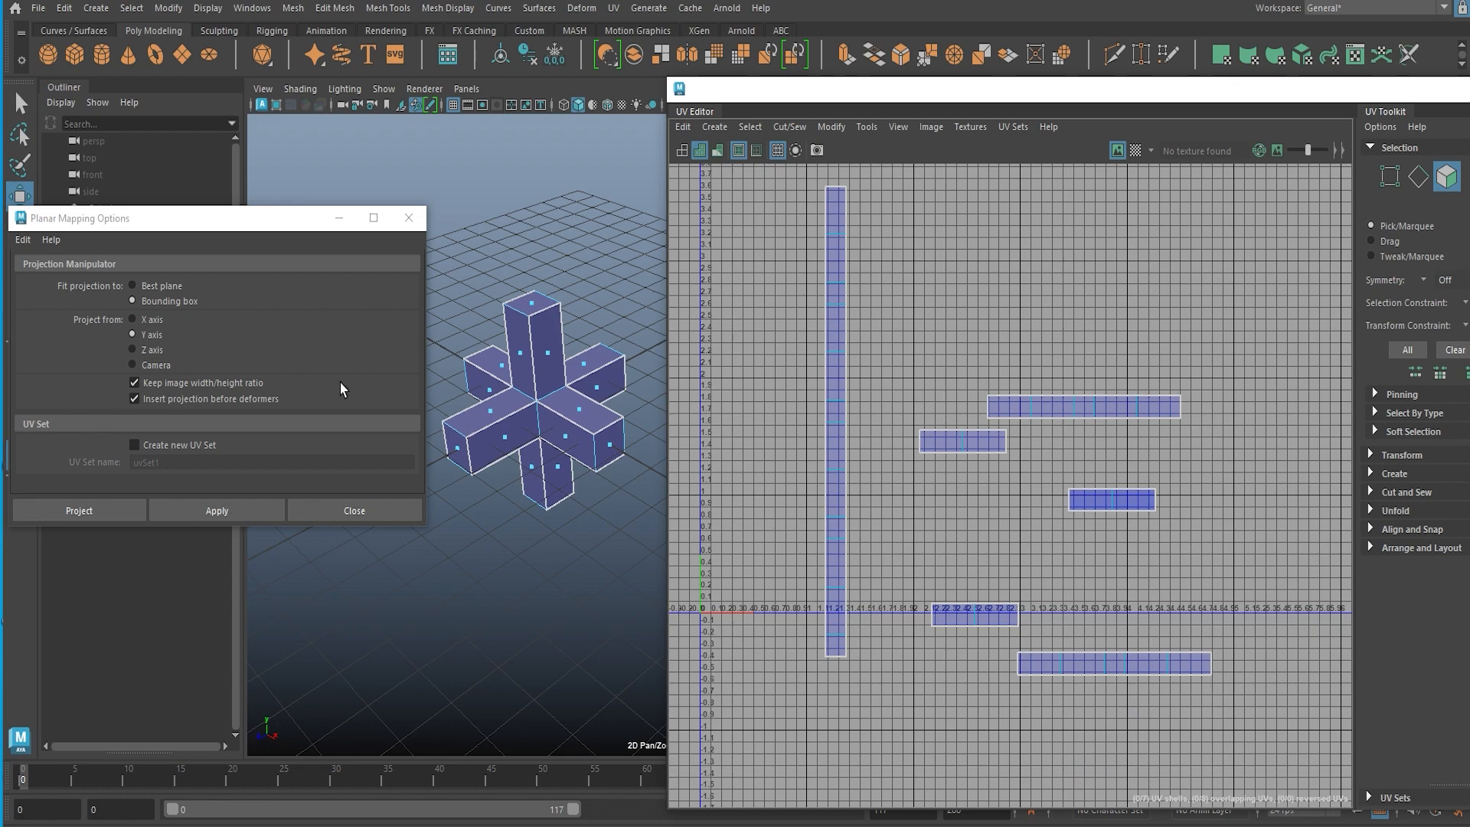
{"action": "middle_click_drag", "start_coordinate": [506, 455], "coordinate": [355, 500], "text": "alt"}
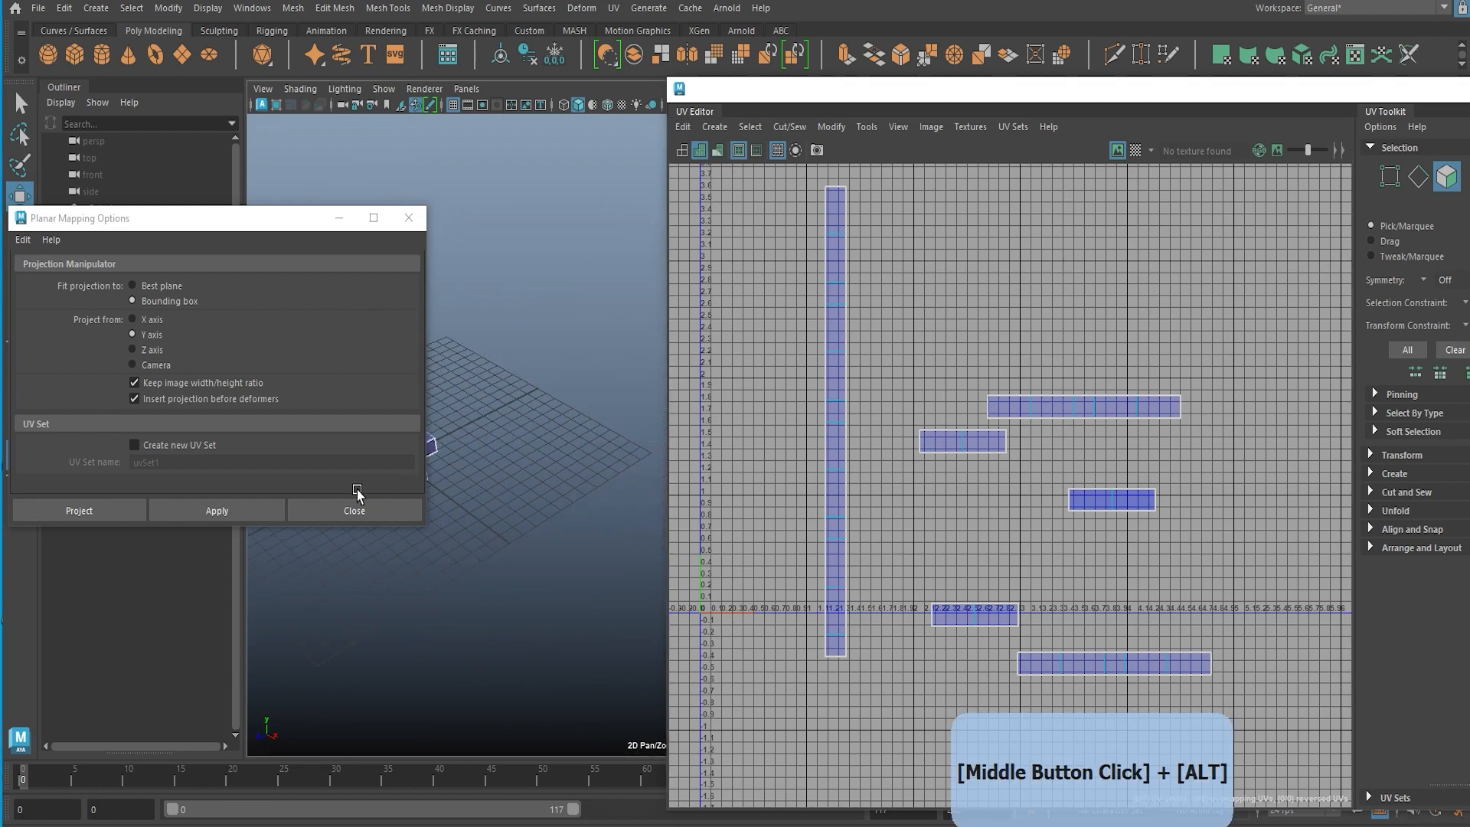
{"action": "left_click_drag", "start_coordinate": [354, 499], "coordinate": [531, 499], "text": "alt"}
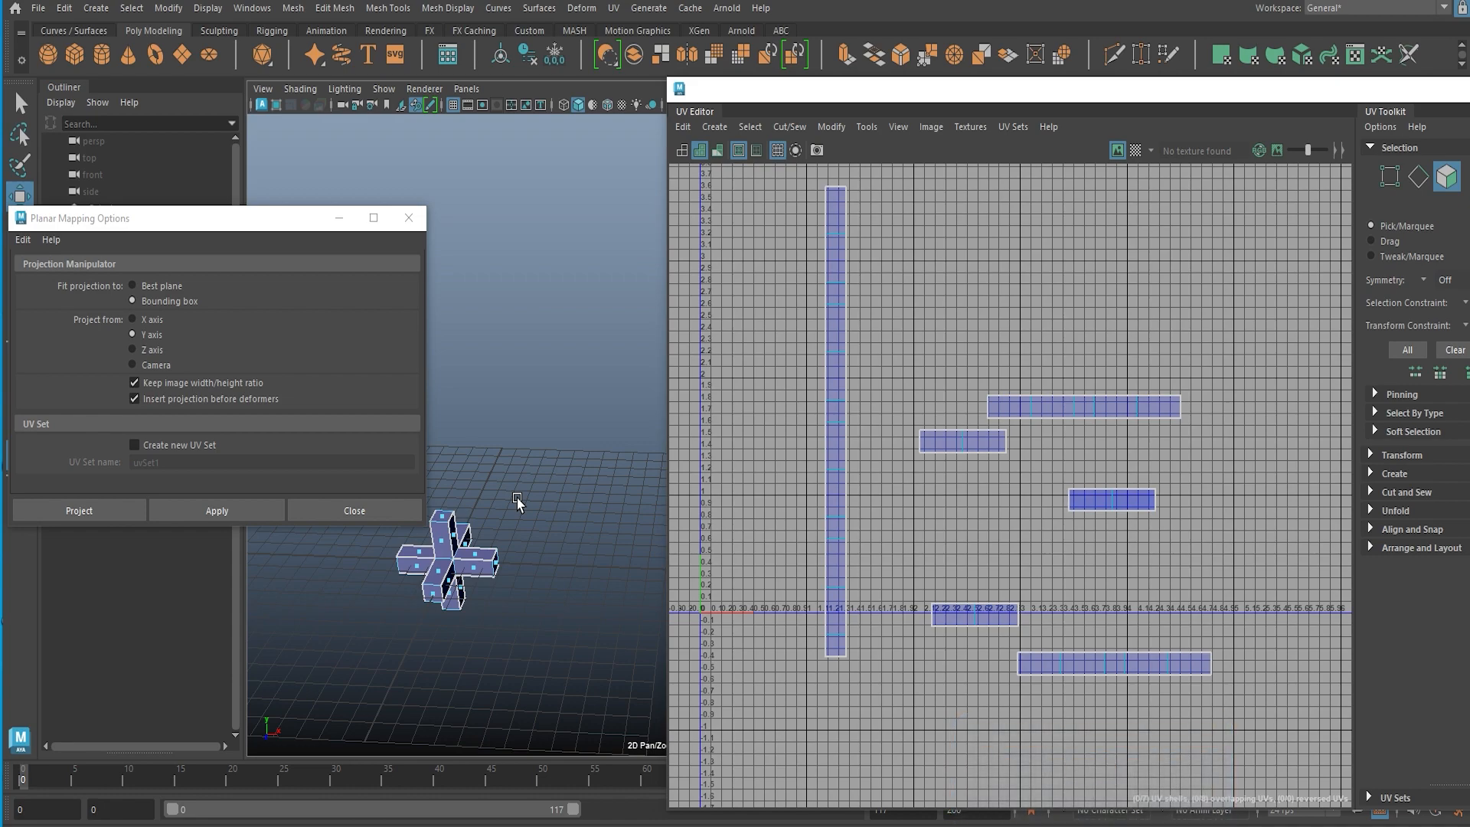
{"action": "key", "text": "alt"}
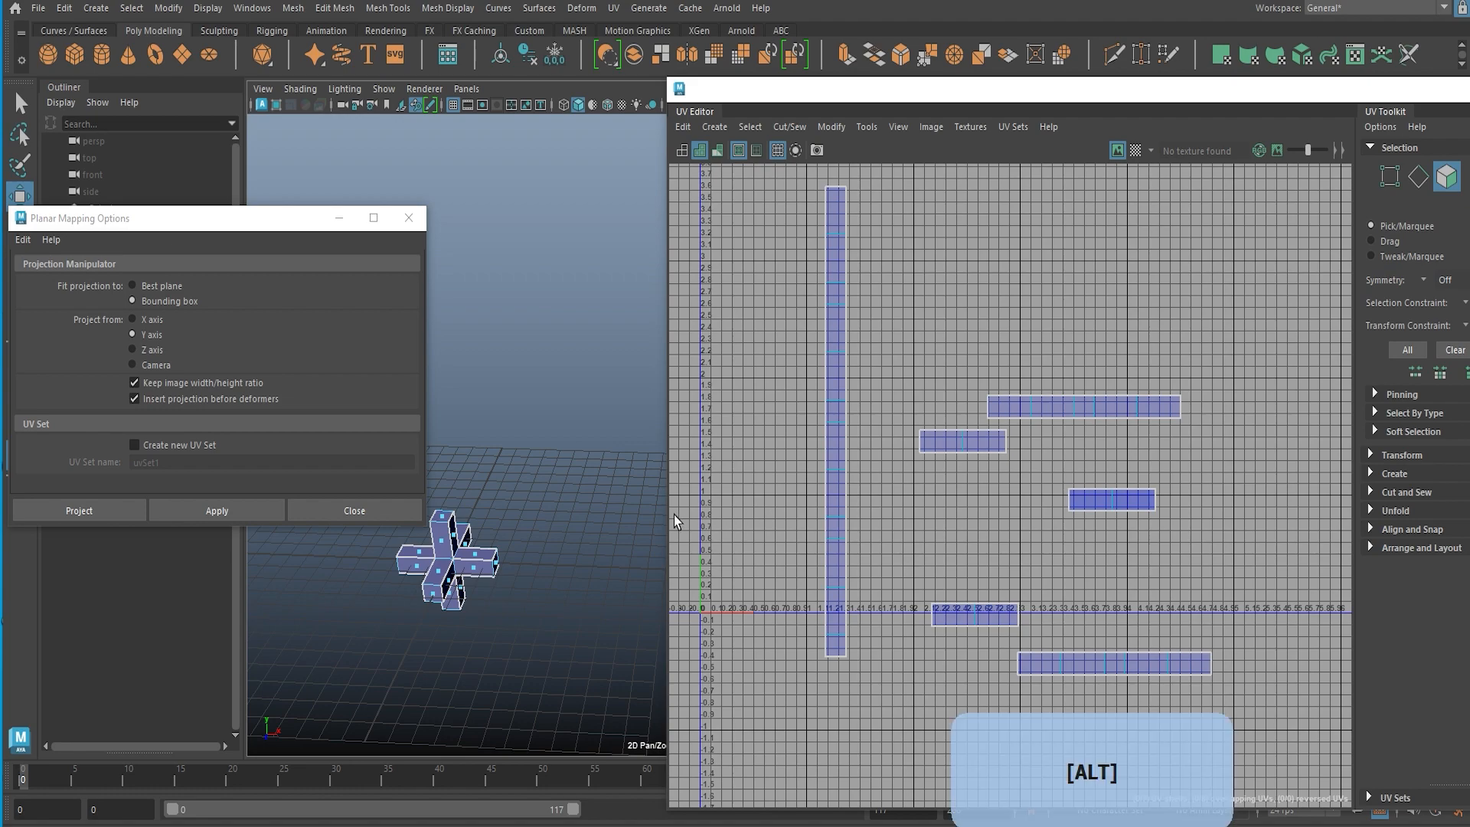
{"action": "right_click_drag", "start_coordinate": [738, 494], "coordinate": [767, 503], "text": "alt"}
{"action": "middle_click_drag", "start_coordinate": [768, 503], "coordinate": [777, 523], "text": "alt"}
Step: Select shared border edges in edge mode and move and sew the first two shells onto the long strip
{"action": "right_click_drag", "start_coordinate": [506, 492], "coordinate": [562, 452], "text": "alt"}
{"action": "right_click_drag", "start_coordinate": [1116, 427], "coordinate": [1096, 442], "text": "alt"}
{"action": "right_click_drag", "start_coordinate": [1003, 472], "coordinate": [1022, 453]}
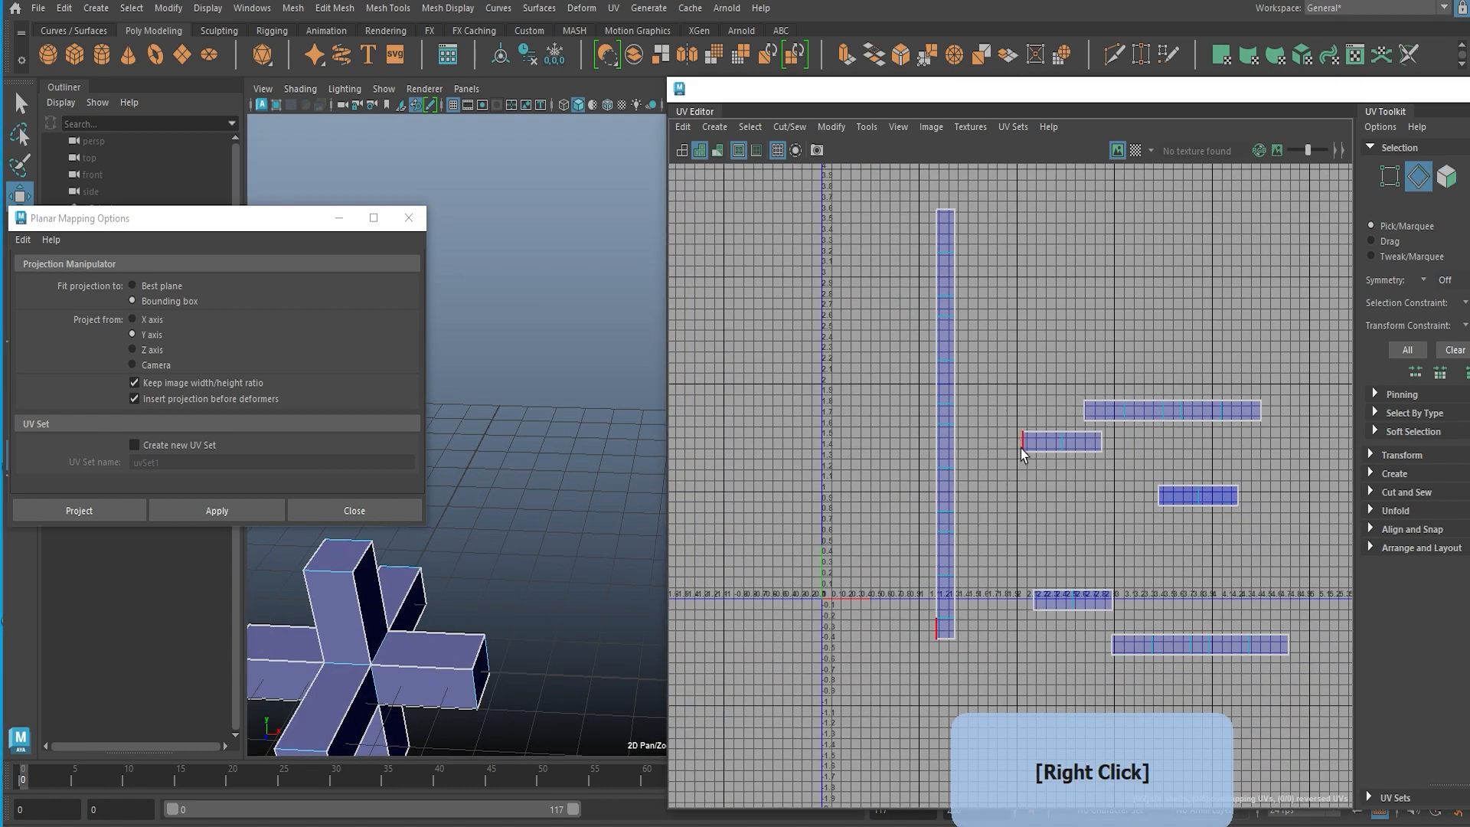
{"action": "left_click_drag", "start_coordinate": [528, 490], "coordinate": [545, 620], "text": "alt"}
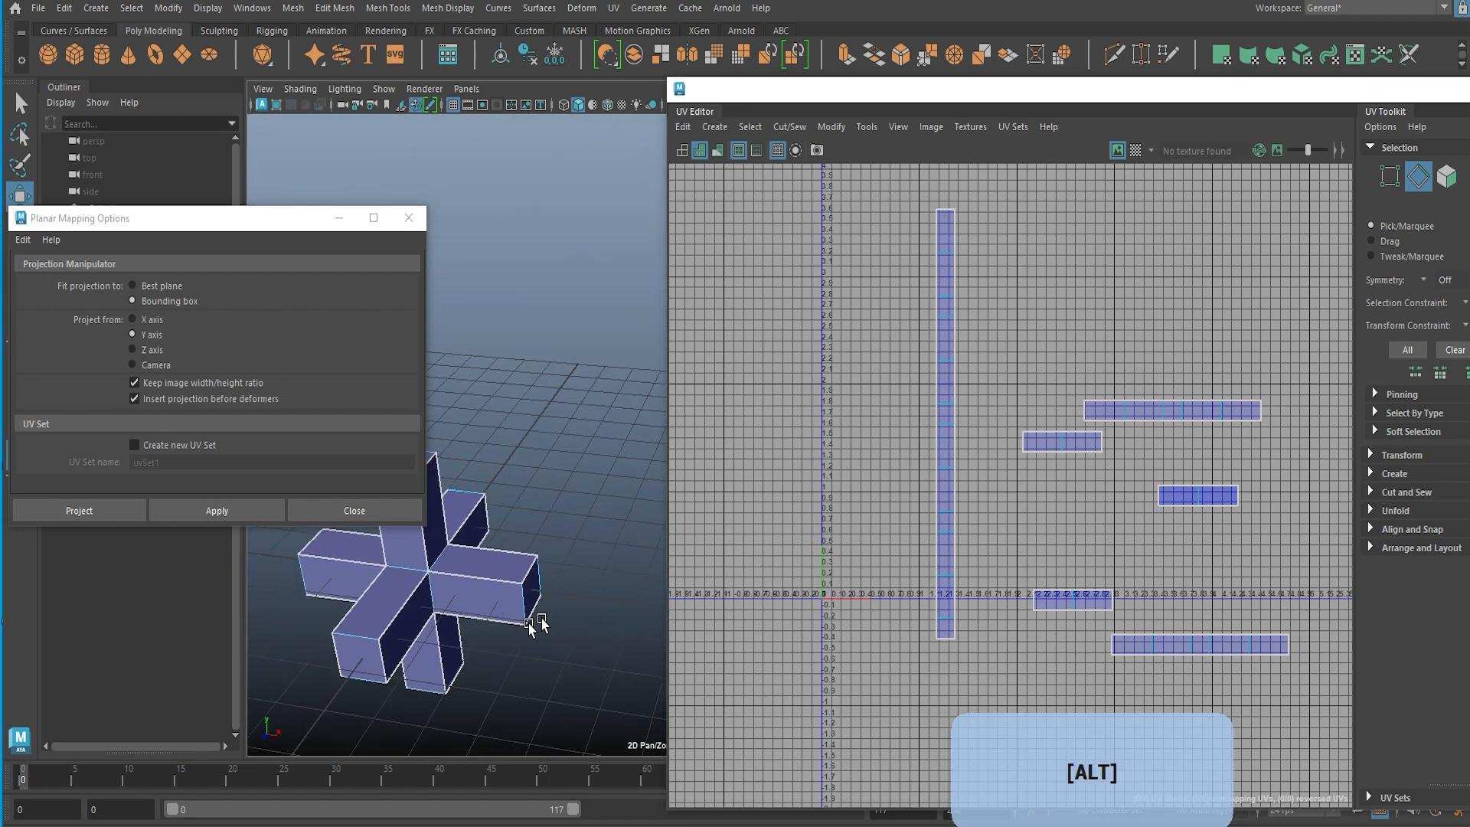
{"action": "right_click_drag", "start_coordinate": [1135, 540], "coordinate": [1085, 524], "text": "alt"}
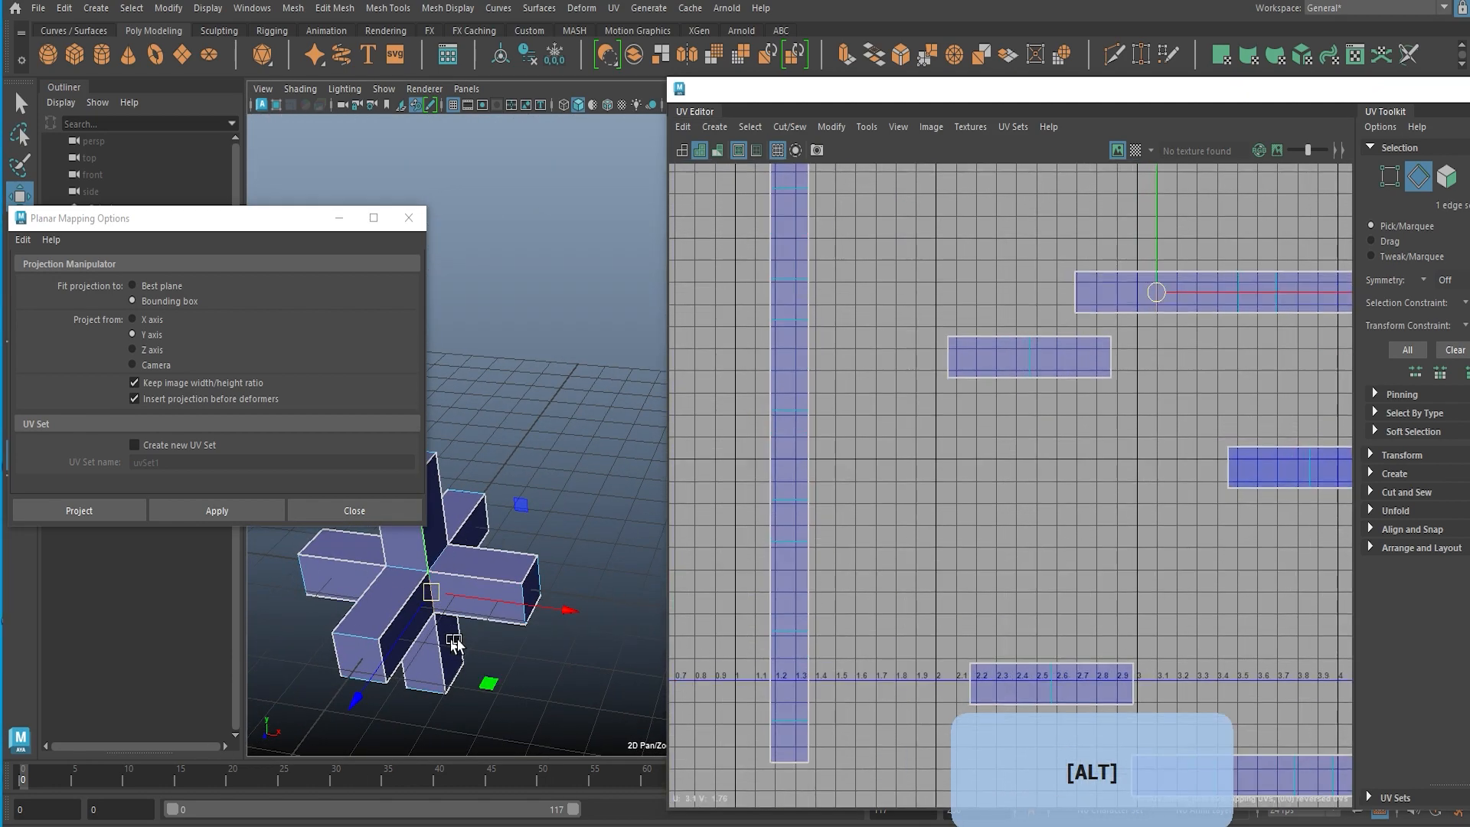
{"action": "left_click", "coordinate": [451, 571]}
{"action": "left_click", "coordinate": [853, 557]}
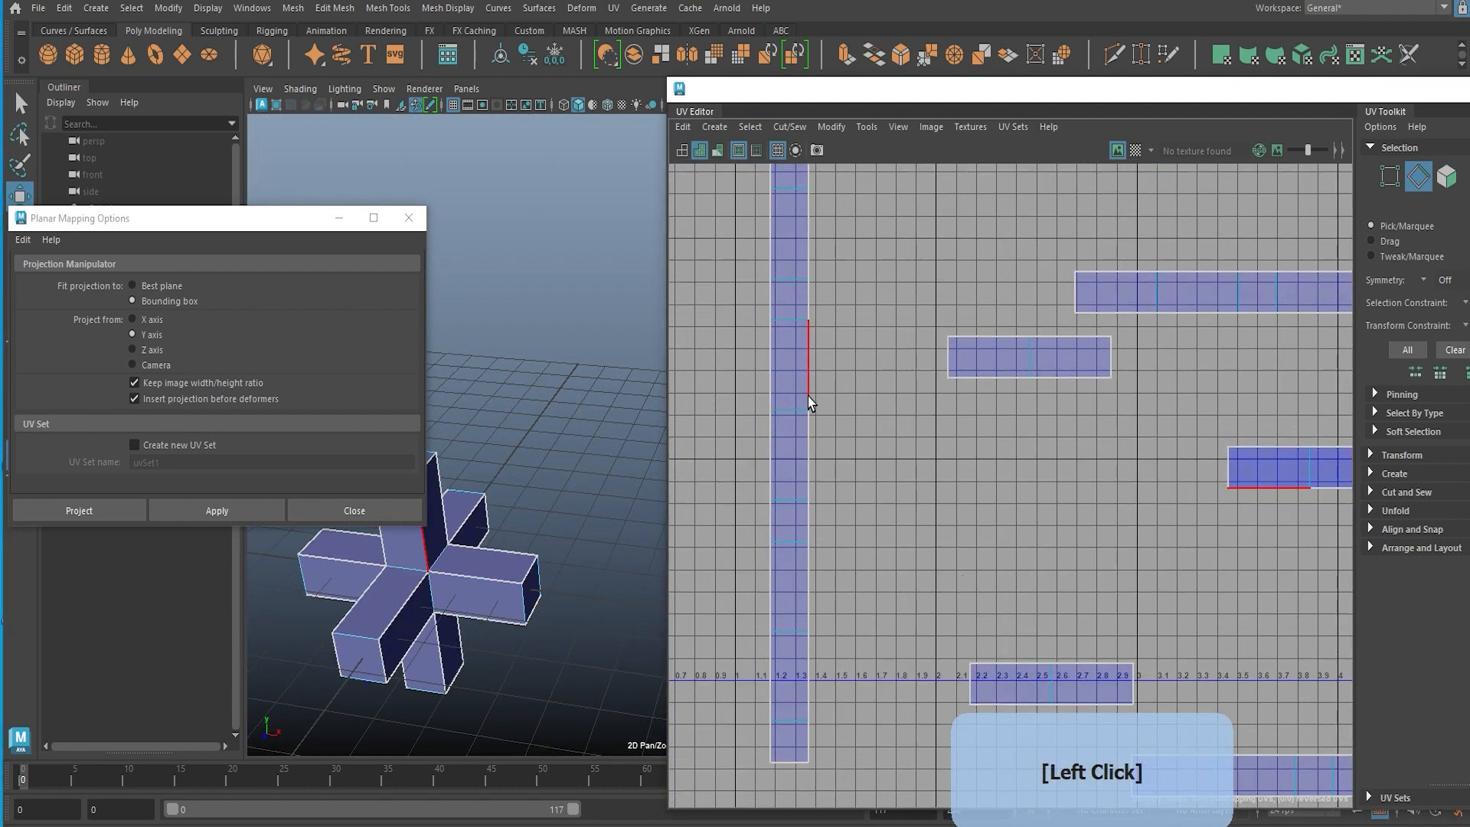
{"action": "scroll", "coordinate": [879, 571], "scroll_direction": "down", "scroll_amount": 3}
{"action": "right_click_drag", "start_coordinate": [902, 604], "coordinate": [900, 653], "text": "shift"}
{"action": "left_click", "coordinate": [848, 682]}
{"action": "left_click", "coordinate": [836, 675]}
{"action": "right_click_drag", "start_coordinate": [876, 523], "coordinate": [879, 581], "text": "shift"}
Step: Move and sew two more shells onto the combined UV strip along their matching border edges
{"action": "left_click", "coordinate": [911, 569]}
{"action": "scroll", "coordinate": [850, 567], "scroll_direction": "down", "scroll_amount": 3}
{"action": "middle_click_drag", "start_coordinate": [833, 317], "coordinate": [827, 337], "text": "alt"}
{"action": "scroll", "coordinate": [840, 354], "scroll_direction": "up", "scroll_amount": 2}
{"action": "left_click", "coordinate": [965, 540]}
{"action": "right_click_drag", "start_coordinate": [925, 545], "coordinate": [921, 593], "text": "shift"}
{"action": "middle_click_drag", "start_coordinate": [941, 678], "coordinate": [945, 523], "text": "alt"}
{"action": "left_click", "coordinate": [822, 493]}
{"action": "right_click_drag", "start_coordinate": [793, 432], "coordinate": [790, 505], "text": "shift"}
Step: Move and sew the last two separate shells onto the strip to complete a single UV shell
{"action": "left_click", "coordinate": [1042, 468]}
{"action": "right_click_drag", "start_coordinate": [964, 426], "coordinate": [957, 479], "text": "shift"}
{"action": "left_click", "coordinate": [820, 388]}
{"action": "right_click_drag", "start_coordinate": [797, 421], "coordinate": [797, 468], "text": "shift"}
{"action": "left_click", "coordinate": [854, 452]}
{"action": "scroll", "coordinate": [826, 432], "scroll_direction": "down", "scroll_amount": 3}
{"action": "middle_click_drag", "start_coordinate": [830, 436], "coordinate": [900, 440], "text": "alt"}
Step: Show the checker texture on the cross and lay out the combined shell inside the 0–1 UV tile
{"action": "left_click", "coordinate": [1135, 150]}
{"action": "left_click_drag", "start_coordinate": [490, 490], "coordinate": [558, 499], "text": "alt"}
{"action": "scroll", "coordinate": [857, 566], "scroll_direction": "down", "scroll_amount": 3}
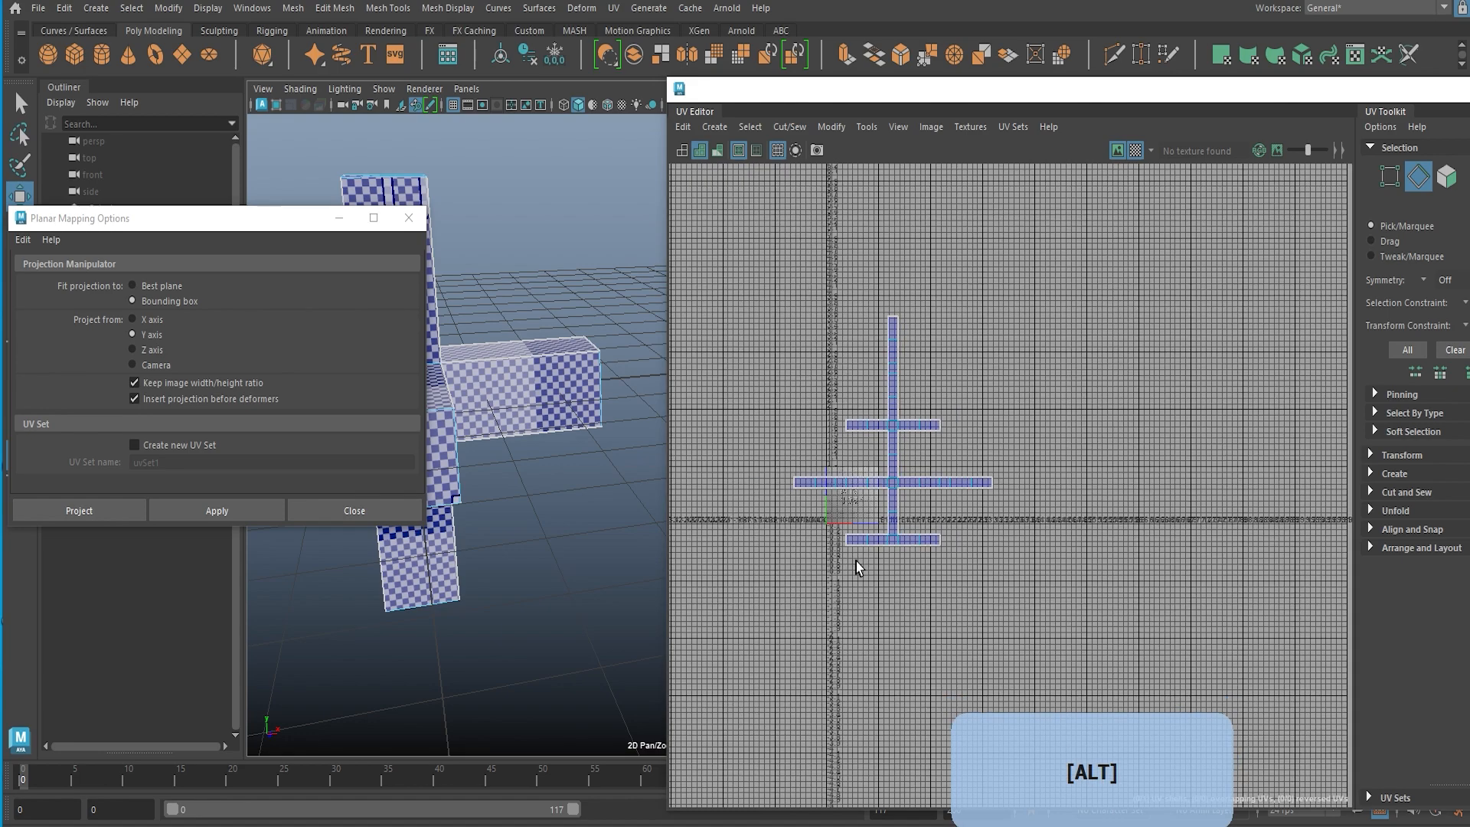
{"action": "right_click_drag", "start_coordinate": [940, 449], "coordinate": [880, 539]}
{"action": "double_click", "coordinate": [883, 498]}
{"action": "scroll", "coordinate": [865, 551], "scroll_direction": "up", "scroll_amount": 4}
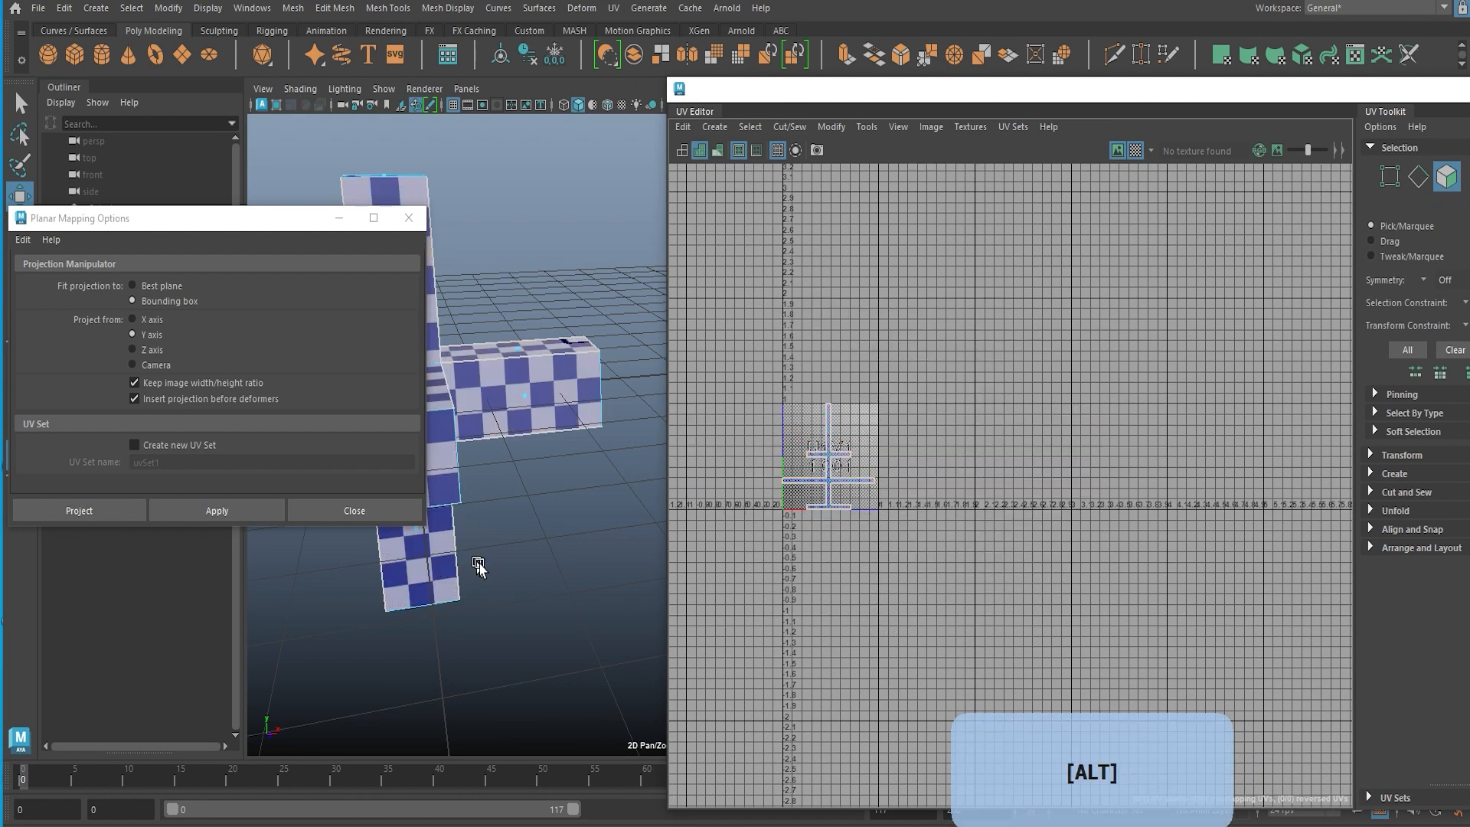
{"action": "left_click_drag", "start_coordinate": [470, 560], "coordinate": [503, 565], "text": "alt"}
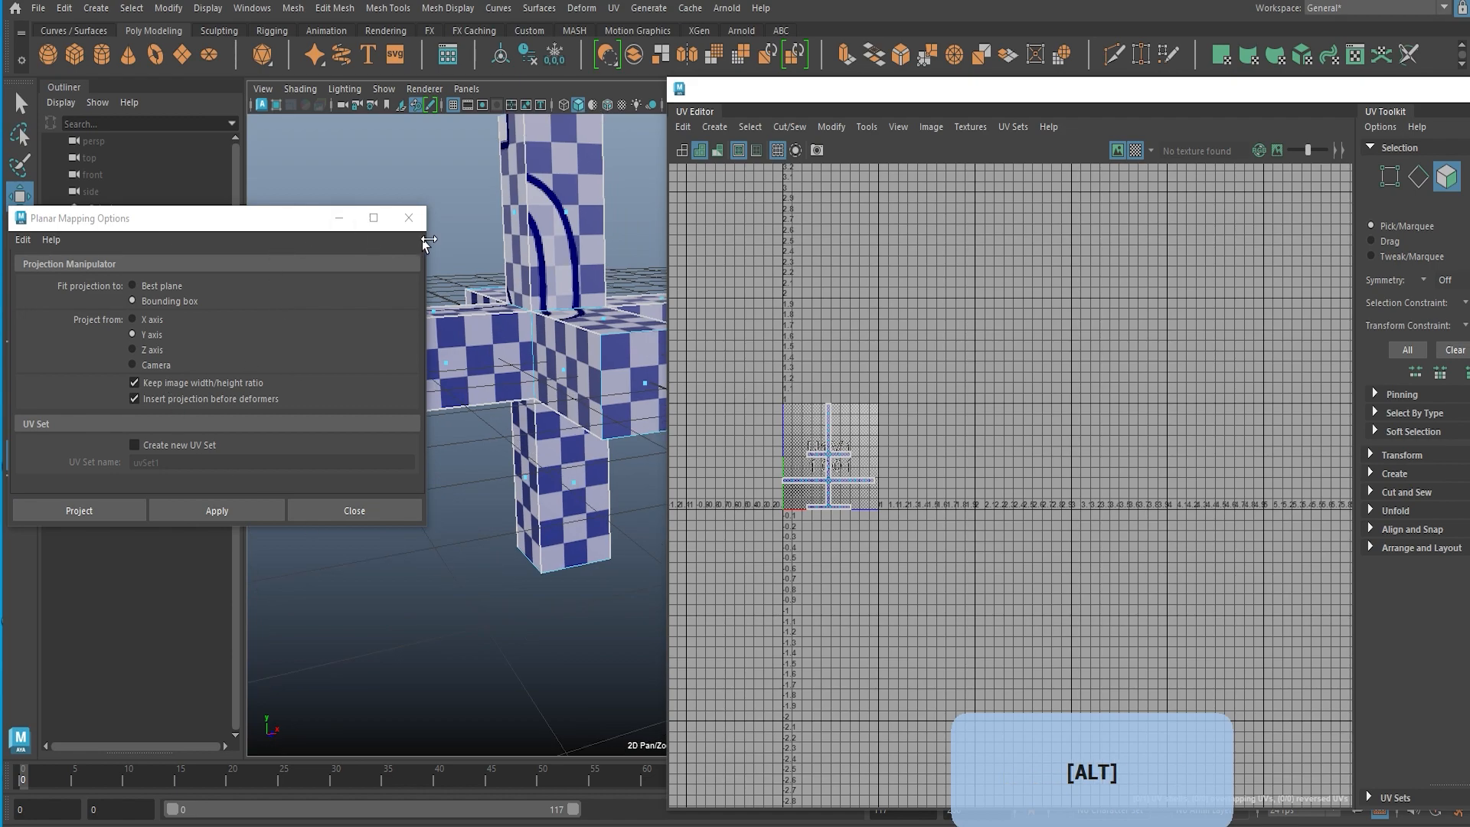
Step: Close the planar mapping options, move the UV Editor aside, and select the cross mesh pCube2 as an object
{"action": "left_click", "coordinate": [409, 218]}
{"action": "middle_click_drag", "start_coordinate": [475, 429], "coordinate": [662, 445], "text": "alt"}
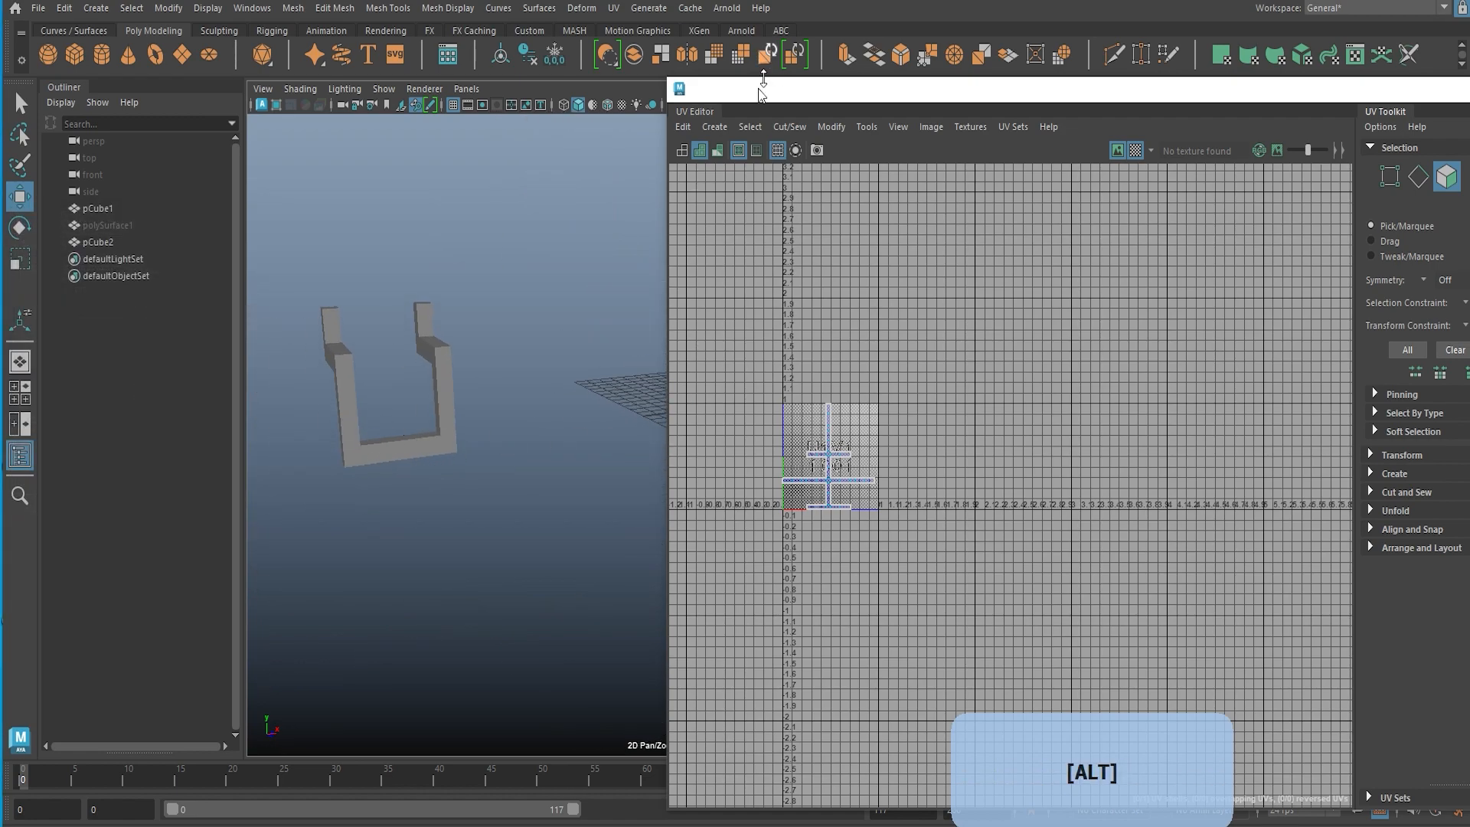
{"action": "left_click_drag", "start_coordinate": [768, 87], "coordinate": [1156, 66]}
{"action": "scroll", "coordinate": [737, 437], "scroll_direction": "up", "scroll_amount": 4}
{"action": "left_click", "coordinate": [811, 341]}
{"action": "left_click", "coordinate": [901, 389]}
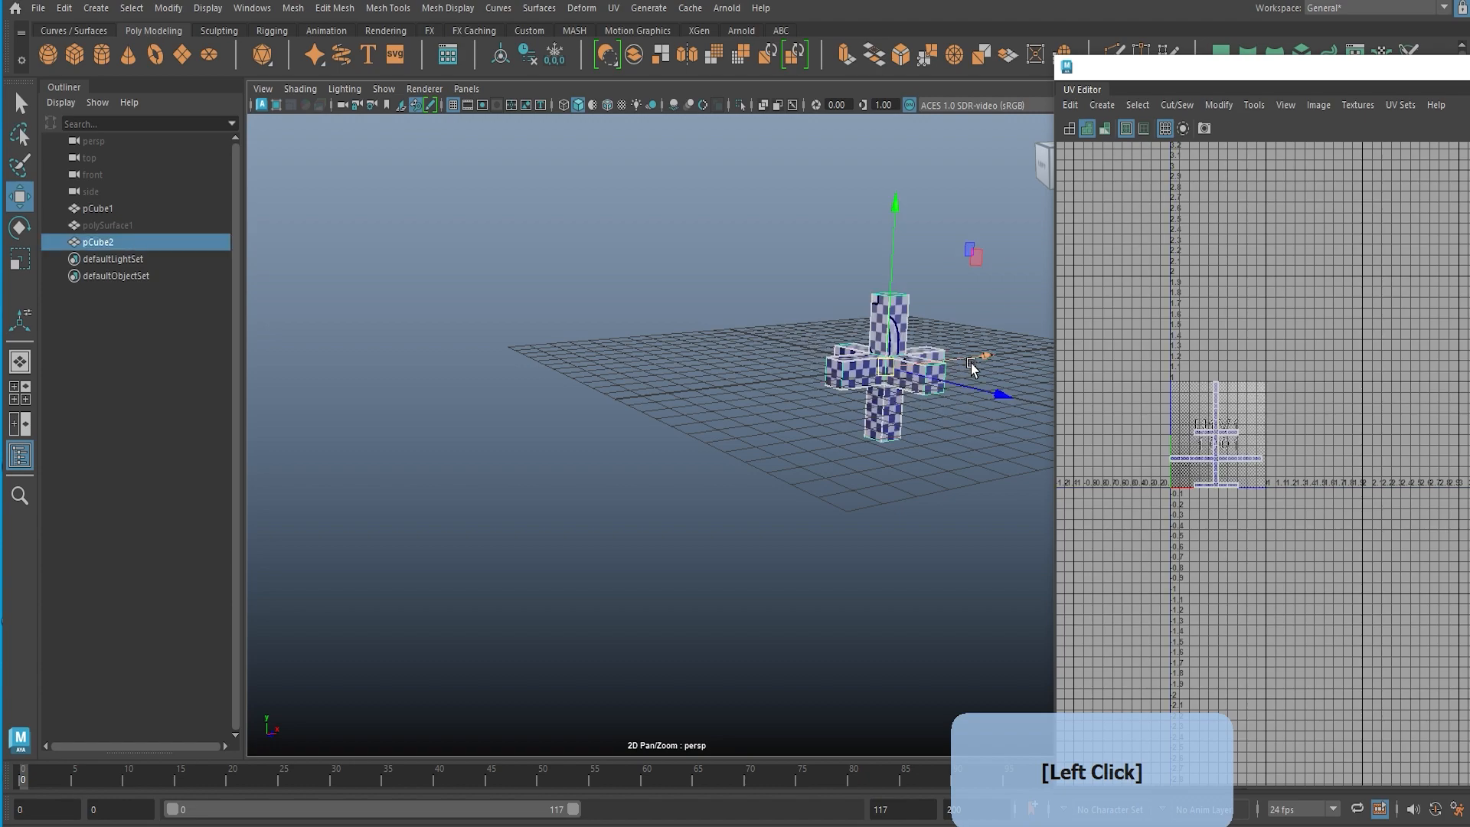
Step: Move the cross pCube2 aside along the X axis, and select the frame mesh pCube1
{"action": "left_click_drag", "start_coordinate": [970, 363], "coordinate": [534, 415]}
{"action": "scroll", "coordinate": [623, 477], "scroll_direction": "down", "scroll_amount": 5}
{"action": "left_click_drag", "start_coordinate": [623, 478], "coordinate": [814, 499], "text": "alt"}
{"action": "left_click", "coordinate": [479, 424]}
{"action": "scroll", "coordinate": [814, 498], "scroll_direction": "up", "scroll_amount": 5}
Step: Switch the frame to face selection and select the face loop running along its front and top sides
{"action": "middle_click_drag", "start_coordinate": [814, 498], "coordinate": [622, 560], "text": "alt"}
{"action": "scroll", "coordinate": [588, 537], "scroll_direction": "up", "scroll_amount": 3}
{"action": "right_click_drag", "start_coordinate": [623, 553], "coordinate": [630, 397]}
{"action": "left_click", "coordinate": [615, 567]}
{"action": "double_click", "coordinate": [525, 506], "text": "shift"}
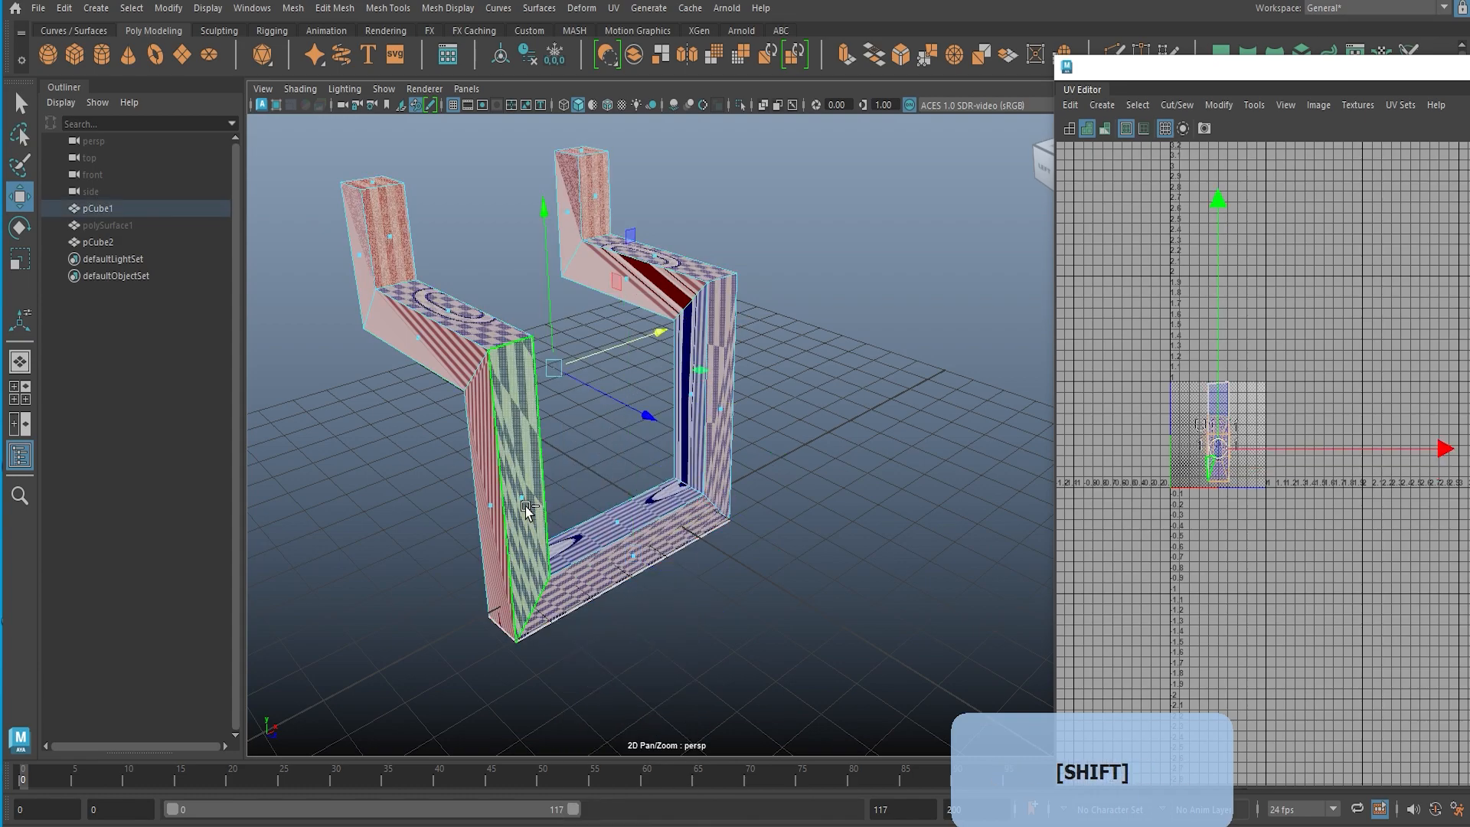
{"action": "left_click_drag", "start_coordinate": [527, 509], "coordinate": [669, 496], "text": "alt"}
{"action": "middle_click_drag", "start_coordinate": [669, 495], "coordinate": [518, 640], "text": "alt"}
{"action": "left_click_drag", "start_coordinate": [518, 640], "coordinate": [627, 585], "text": "alt"}
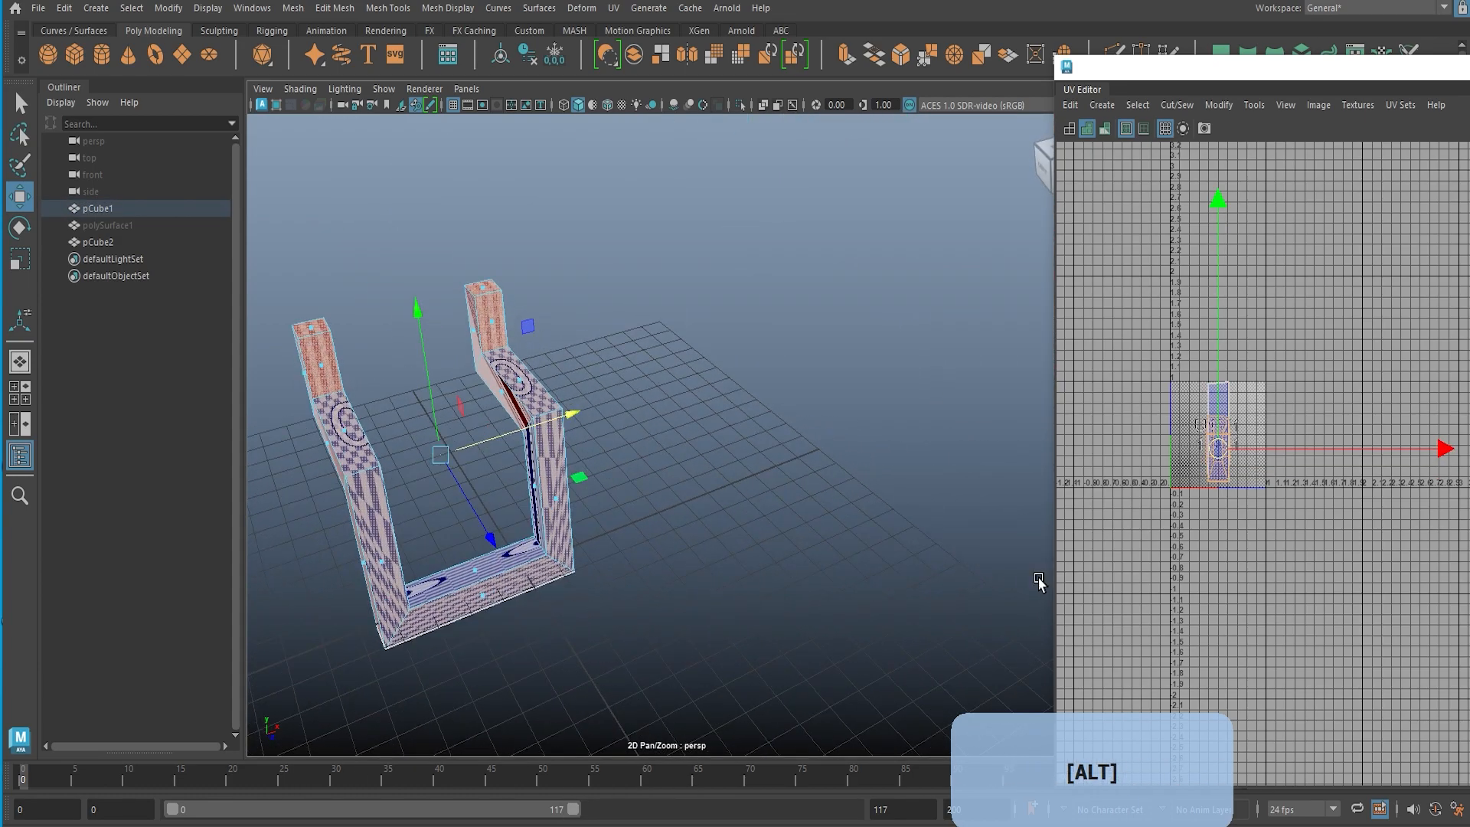
Step: Planar map the selected faces from the Y axis and move the projected shell outside the 0–1 UV tile
{"action": "middle_click_drag", "start_coordinate": [1177, 571], "coordinate": [1116, 578], "text": "alt"}
{"action": "scroll", "coordinate": [1139, 542], "scroll_direction": "up", "scroll_amount": 3}
{"action": "right_click_drag", "start_coordinate": [1189, 559], "coordinate": [1241, 443], "text": "shift"}
{"action": "left_click", "coordinate": [217, 511]}
{"action": "left_click_drag", "start_coordinate": [1270, 548], "coordinate": [1284, 544]}
{"action": "left_click", "coordinate": [824, 590]}
Step: Select the seam edges on the frame and cut the projected UV shell along them
{"action": "left_click_drag", "start_coordinate": [824, 590], "coordinate": [636, 476], "text": "alt"}
{"action": "scroll", "coordinate": [635, 470], "scroll_direction": "up", "scroll_amount": 4}
{"action": "right_click_drag", "start_coordinate": [562, 349], "coordinate": [554, 331]}
{"action": "left_click", "coordinate": [431, 517]}
{"action": "middle_click_drag", "start_coordinate": [592, 284], "coordinate": [705, 515], "text": "alt"}
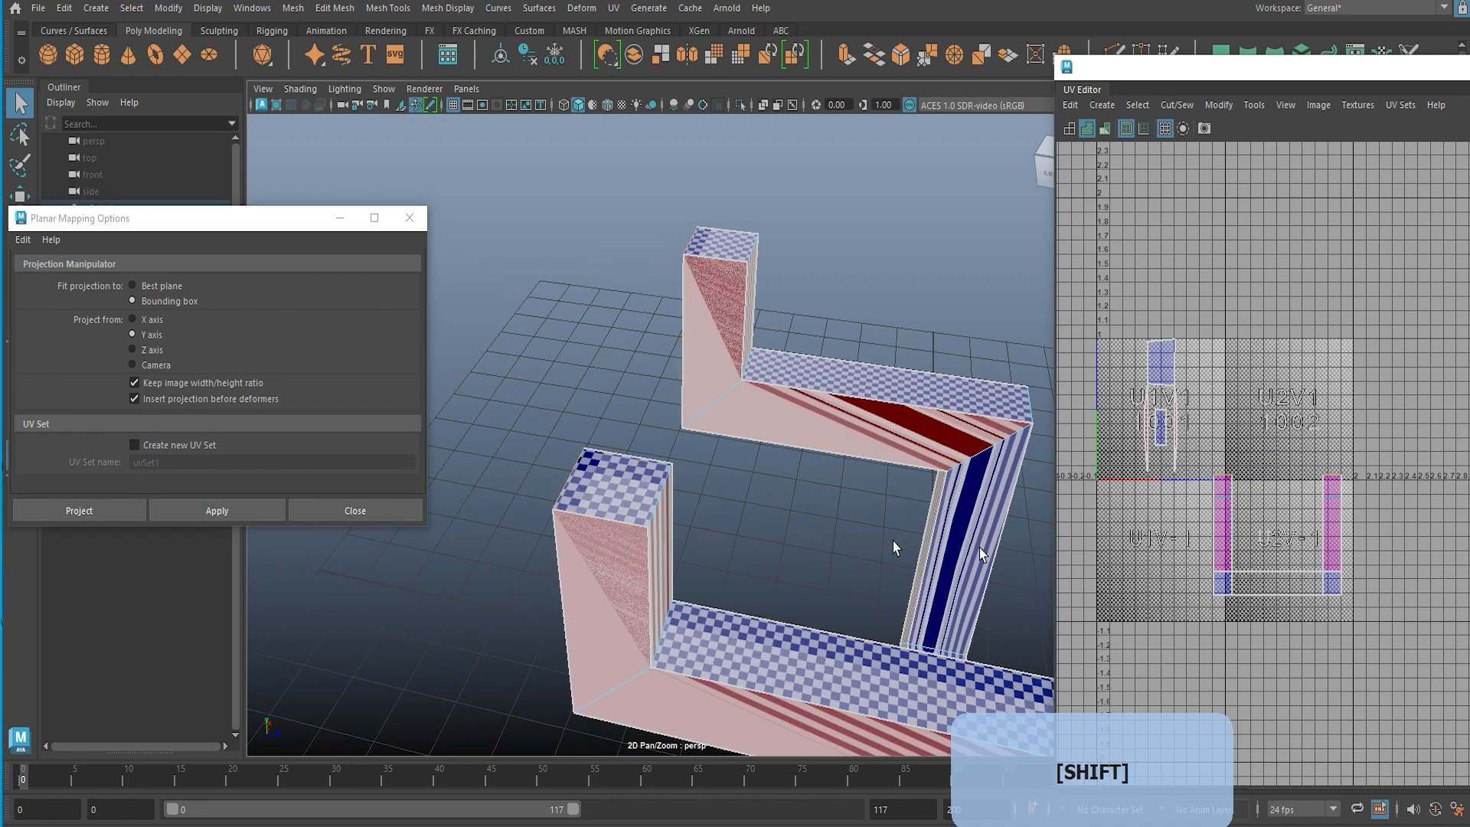
{"action": "middle_click_drag", "start_coordinate": [1294, 490], "coordinate": [1201, 466], "text": "alt"}
{"action": "right_click", "coordinate": [1260, 312], "text": "shift"}
Step: Select all faces of the cut shells in UV space and unfold them
{"action": "right_click_drag", "start_coordinate": [1171, 449], "coordinate": [1172, 491]}
{"action": "left_click_drag", "start_coordinate": [1141, 495], "coordinate": [1204, 590]}
{"action": "middle_click_drag", "start_coordinate": [1191, 510], "coordinate": [1190, 492], "text": "alt"}
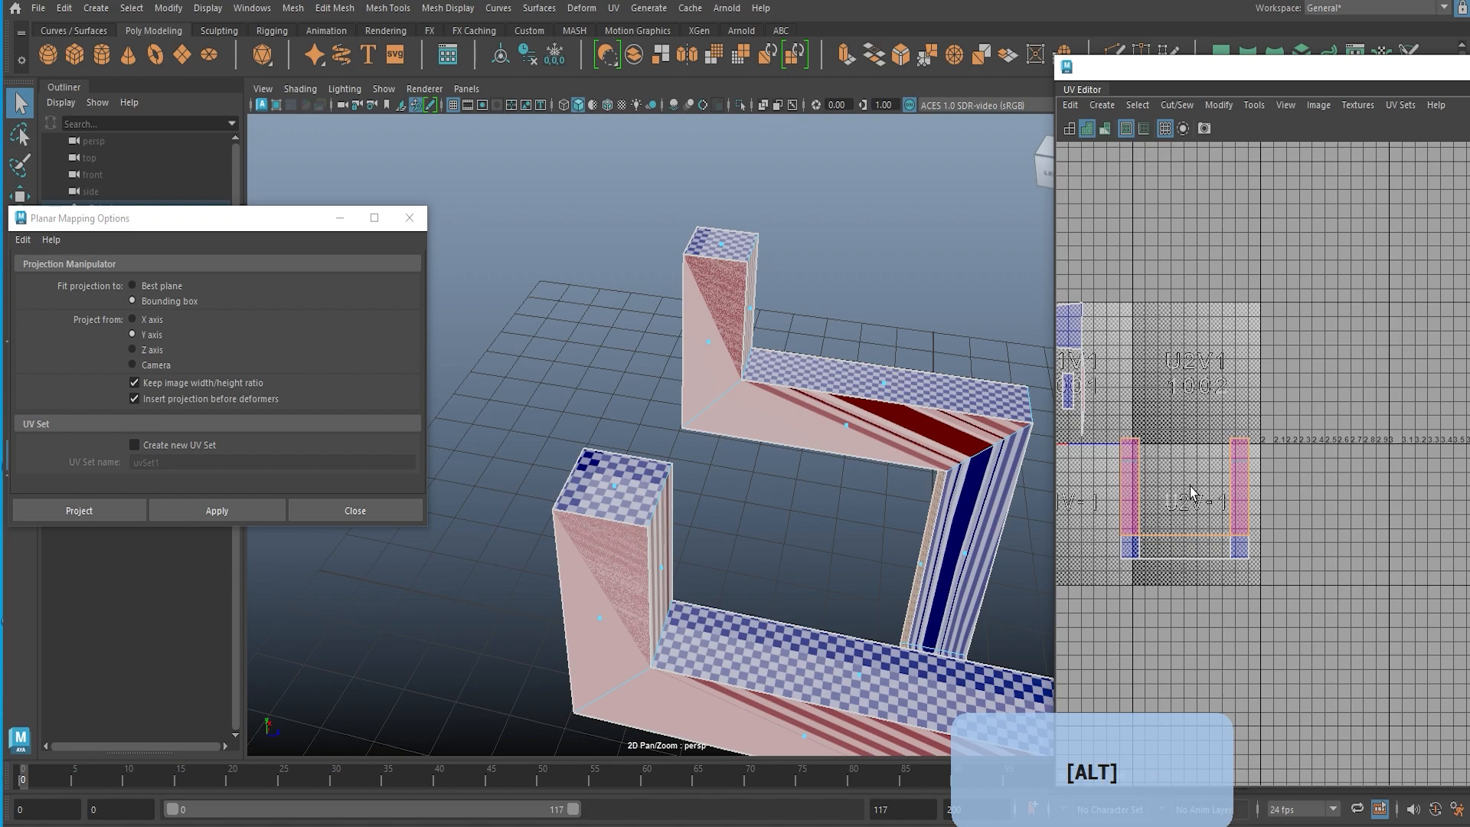
{"action": "right_click_drag", "start_coordinate": [1191, 493], "coordinate": [1119, 431], "text": "alt"}
{"action": "left_click_drag", "start_coordinate": [1119, 430], "coordinate": [1268, 574]}
{"action": "right_click_drag", "start_coordinate": [1193, 498], "coordinate": [1202, 531], "text": "shift"}
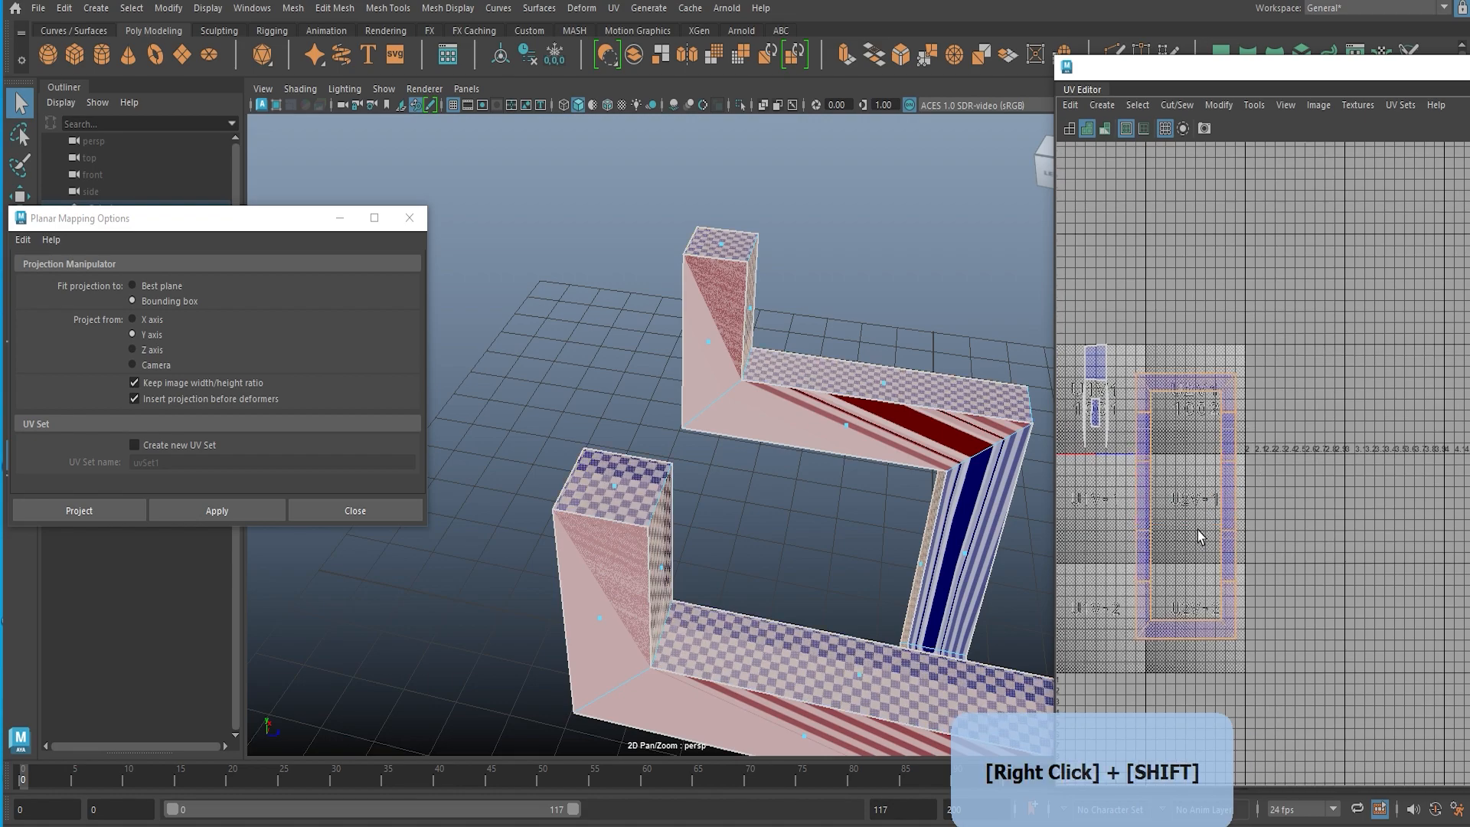
Step: Select one of the unfolded U-shaped shells and move it up and away from the other
{"action": "left_click", "coordinate": [1169, 507]}
{"action": "left_click", "coordinate": [1167, 628]}
{"action": "key", "text": "w"}
{"action": "left_click_drag", "start_coordinate": [1204, 547], "coordinate": [1367, 395]}
Step: Select the remaining inner and outer side faces of the frame, leaving out the shells already unfolded
{"action": "left_click_drag", "start_coordinate": [632, 594], "coordinate": [782, 593], "text": "alt"}
{"action": "left_click", "coordinate": [751, 469]}
{"action": "left_click", "coordinate": [693, 388], "text": "shift"}
{"action": "left_click", "coordinate": [611, 513]}
{"action": "left_click", "coordinate": [708, 392]}
{"action": "double_click", "coordinate": [758, 535], "text": "shift"}
{"action": "left_click_drag", "start_coordinate": [785, 493], "coordinate": [609, 502], "text": "alt"}
{"action": "middle_click_drag", "start_coordinate": [1217, 476], "coordinate": [1194, 532], "text": "alt"}
{"action": "left_click_drag", "start_coordinate": [1253, 297], "coordinate": [1412, 349], "text": "ctrl"}
Step: Move the UV Editor over and planar map the selected side faces from the X axis
{"action": "left_click_drag", "start_coordinate": [1241, 67], "coordinate": [693, 68]}
{"action": "middle_click_drag", "start_coordinate": [571, 516], "coordinate": [808, 457], "text": "alt"}
{"action": "right_click_drag", "start_coordinate": [809, 462], "coordinate": [867, 373], "text": "alt"}
{"action": "right_click", "coordinate": [867, 372], "text": "shift"}
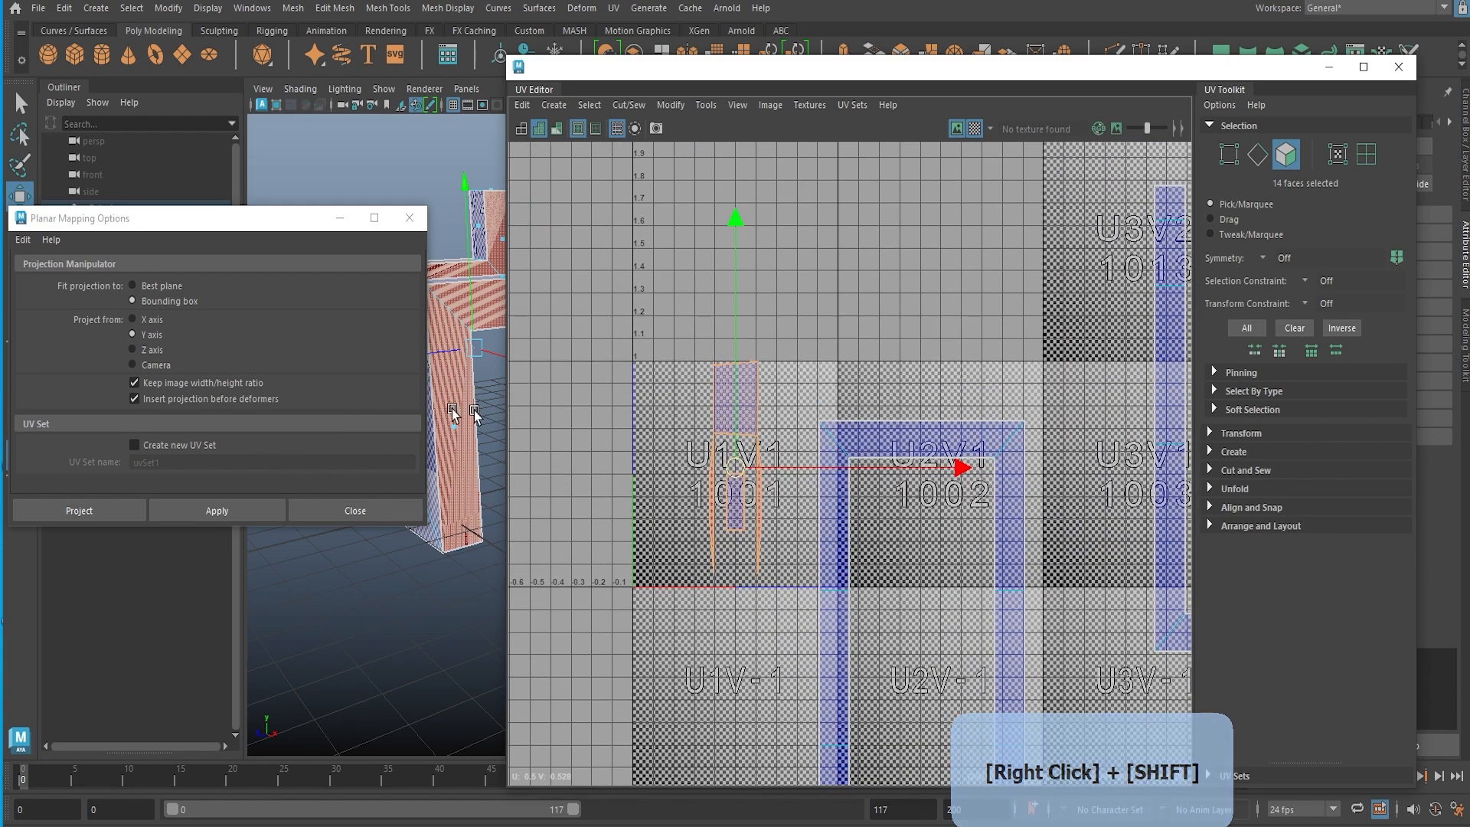
{"action": "middle_click_drag", "start_coordinate": [437, 428], "coordinate": [403, 442], "text": "alt"}
{"action": "left_click", "coordinate": [142, 350]}
{"action": "left_click", "coordinate": [184, 520]}
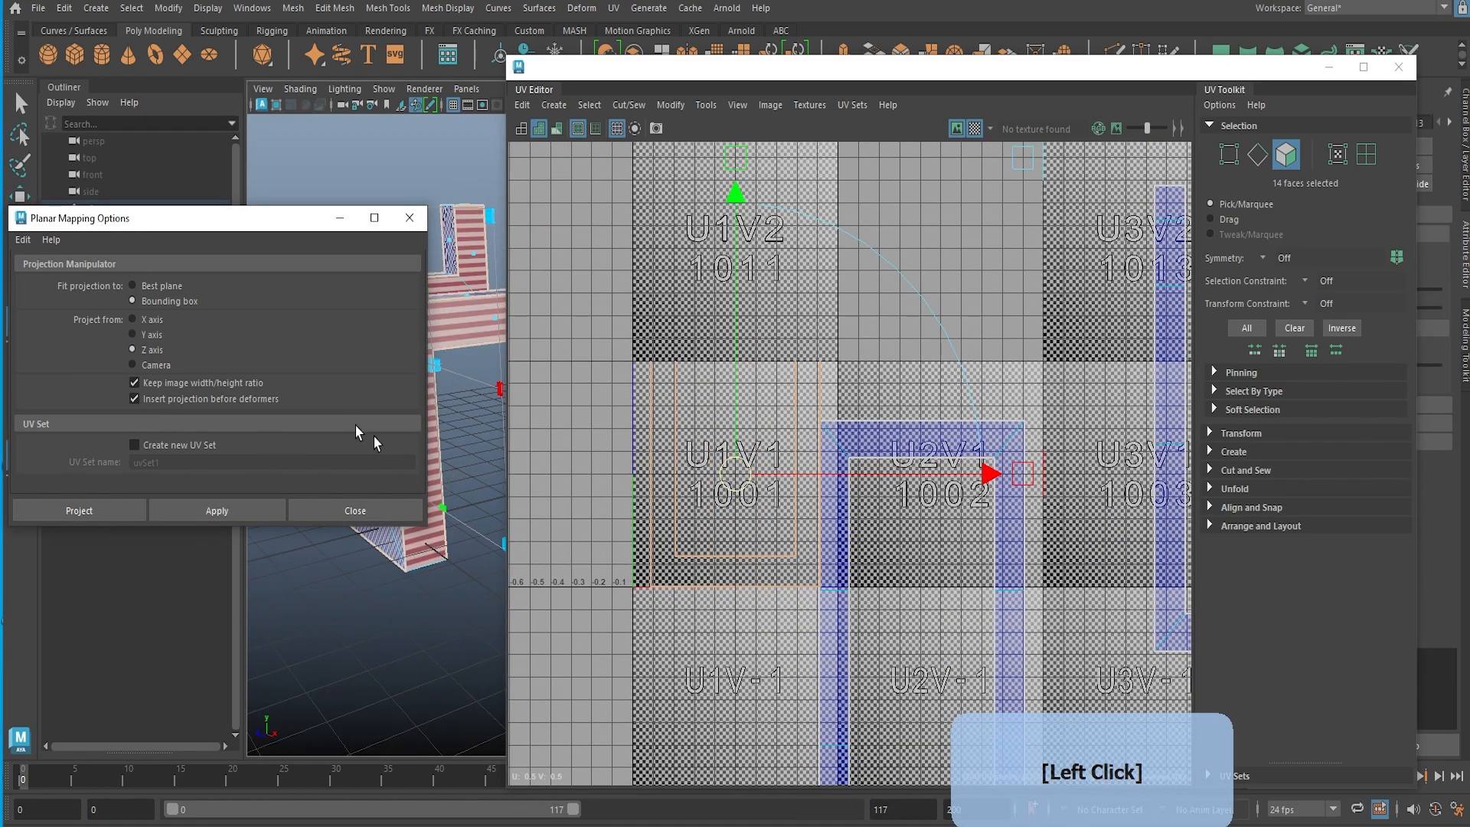
{"action": "left_click", "coordinate": [141, 324]}
{"action": "left_click", "coordinate": [217, 506]}
Step: Separate and unfold the projected side faces into C-shaped UV shells
{"action": "left_click_drag", "start_coordinate": [729, 467], "coordinate": [731, 283]}
{"action": "left_click", "coordinate": [708, 453]}
{"action": "right_click_drag", "start_coordinate": [689, 452], "coordinate": [699, 443], "text": "alt"}
{"action": "scroll", "coordinate": [810, 421], "scroll_direction": "down", "scroll_amount": 3}
{"action": "scroll", "coordinate": [806, 413], "scroll_direction": "up", "scroll_amount": 1}
{"action": "right_click_drag", "start_coordinate": [800, 377], "coordinate": [656, 384]}
{"action": "left_click", "coordinate": [736, 345]}
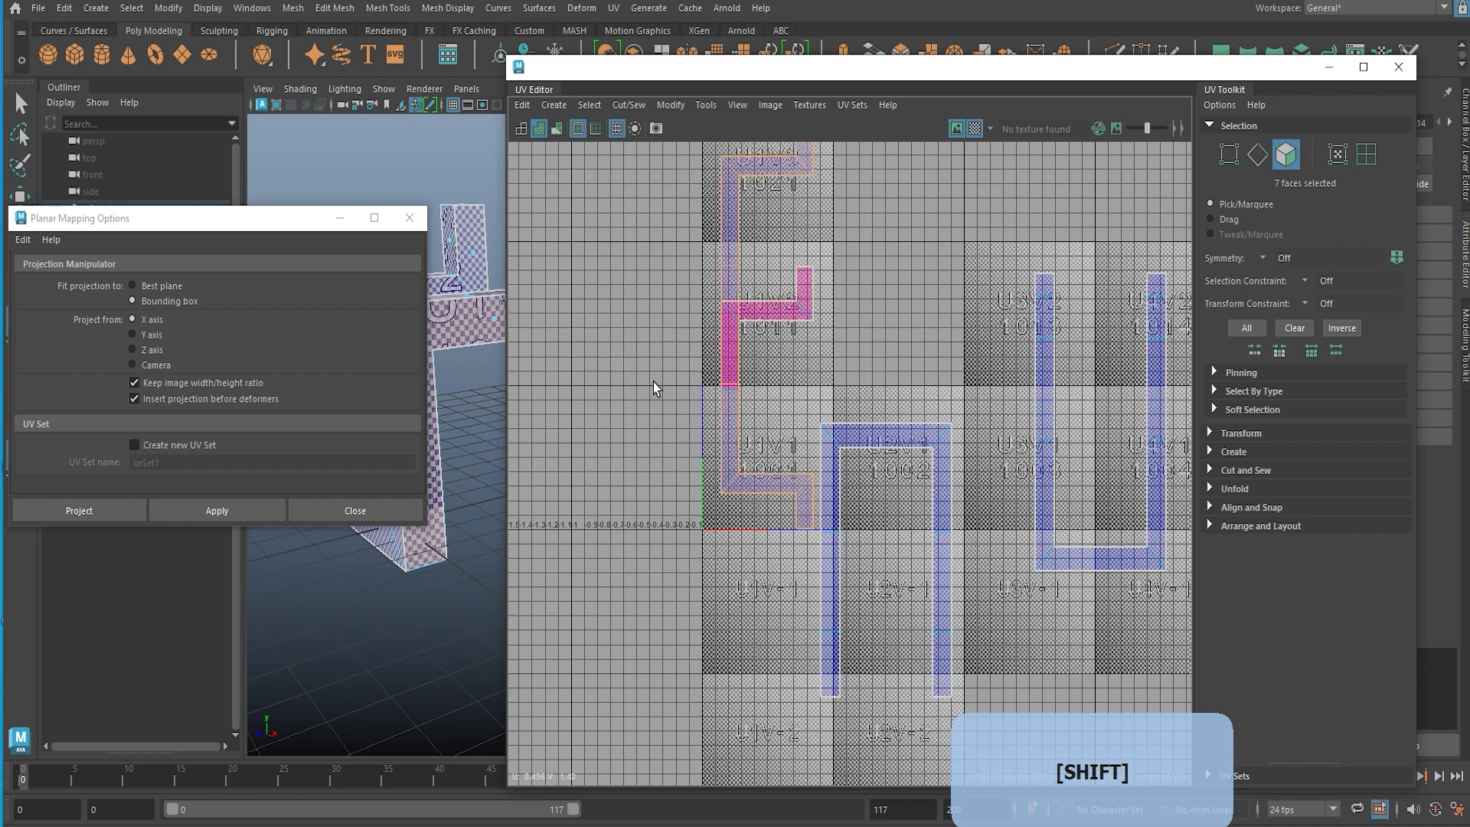
Step: Select the shorter C-shaped shell and move it down and left, clear of the longer one
{"action": "left_click", "coordinate": [780, 342]}
{"action": "left_click", "coordinate": [778, 319]}
{"action": "right_click_drag", "start_coordinate": [829, 363], "coordinate": [737, 396]}
{"action": "scroll", "coordinate": [834, 373], "scroll_direction": "down", "scroll_amount": 2}
{"action": "key", "text": "w"}
{"action": "left_click_drag", "start_coordinate": [781, 319], "coordinate": [673, 521]}
Step: Move the planar mapping options and the UV Editor aside so the whole frame is in view
{"action": "left_click_drag", "start_coordinate": [282, 218], "coordinate": [28, 248]}
{"action": "left_click_drag", "start_coordinate": [260, 370], "coordinate": [579, 184], "text": "alt"}
{"action": "left_click_drag", "start_coordinate": [948, 79], "coordinate": [1225, 94]}
{"action": "left_click_drag", "start_coordinate": [651, 229], "coordinate": [548, 360], "text": "alt"}
{"action": "left_click", "coordinate": [1151, 464]}
{"action": "middle_click_drag", "start_coordinate": [1115, 487], "coordinate": [1076, 461], "text": "alt"}
{"action": "left_click_drag", "start_coordinate": [482, 542], "coordinate": [559, 582], "text": "alt"}
{"action": "scroll", "coordinate": [1095, 274], "scroll_direction": "up", "scroll_amount": 1}
Step: Try to move and sew the long C-shaped shell onto a U-shaped shell along their shared edge
{"action": "right_click_drag", "start_coordinate": [961, 386], "coordinate": [930, 450]}
{"action": "left_click", "coordinate": [963, 435]}
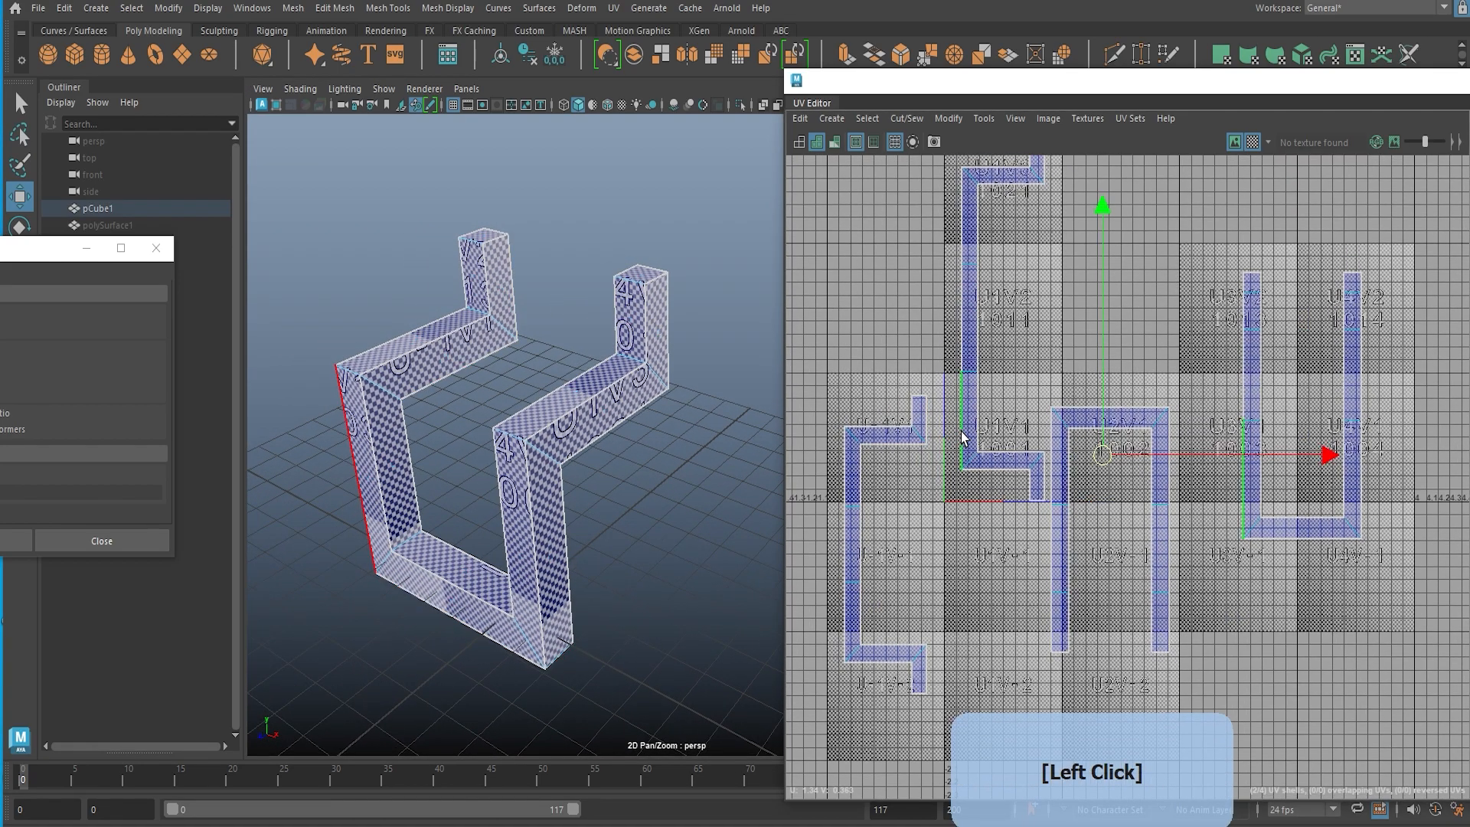
{"action": "right_click_drag", "start_coordinate": [1073, 325], "coordinate": [1070, 381], "text": "shift"}
{"action": "middle_click_drag", "start_coordinate": [1206, 512], "coordinate": [1137, 445], "text": "alt"}
{"action": "left_click", "coordinate": [1292, 425]}
{"action": "scroll", "coordinate": [1329, 564], "scroll_direction": "down", "scroll_amount": 2}
{"action": "middle_click_drag", "start_coordinate": [1298, 546], "coordinate": [1279, 494], "text": "alt"}
{"action": "right_click_drag", "start_coordinate": [1271, 540], "coordinate": [1312, 573], "text": "shift"}
{"action": "key", "text": "ctrl+z"}
Step: Try to move and sew the other U-shaped shell onto the combined shell along a matching border edge
{"action": "left_click", "coordinate": [1054, 506]}
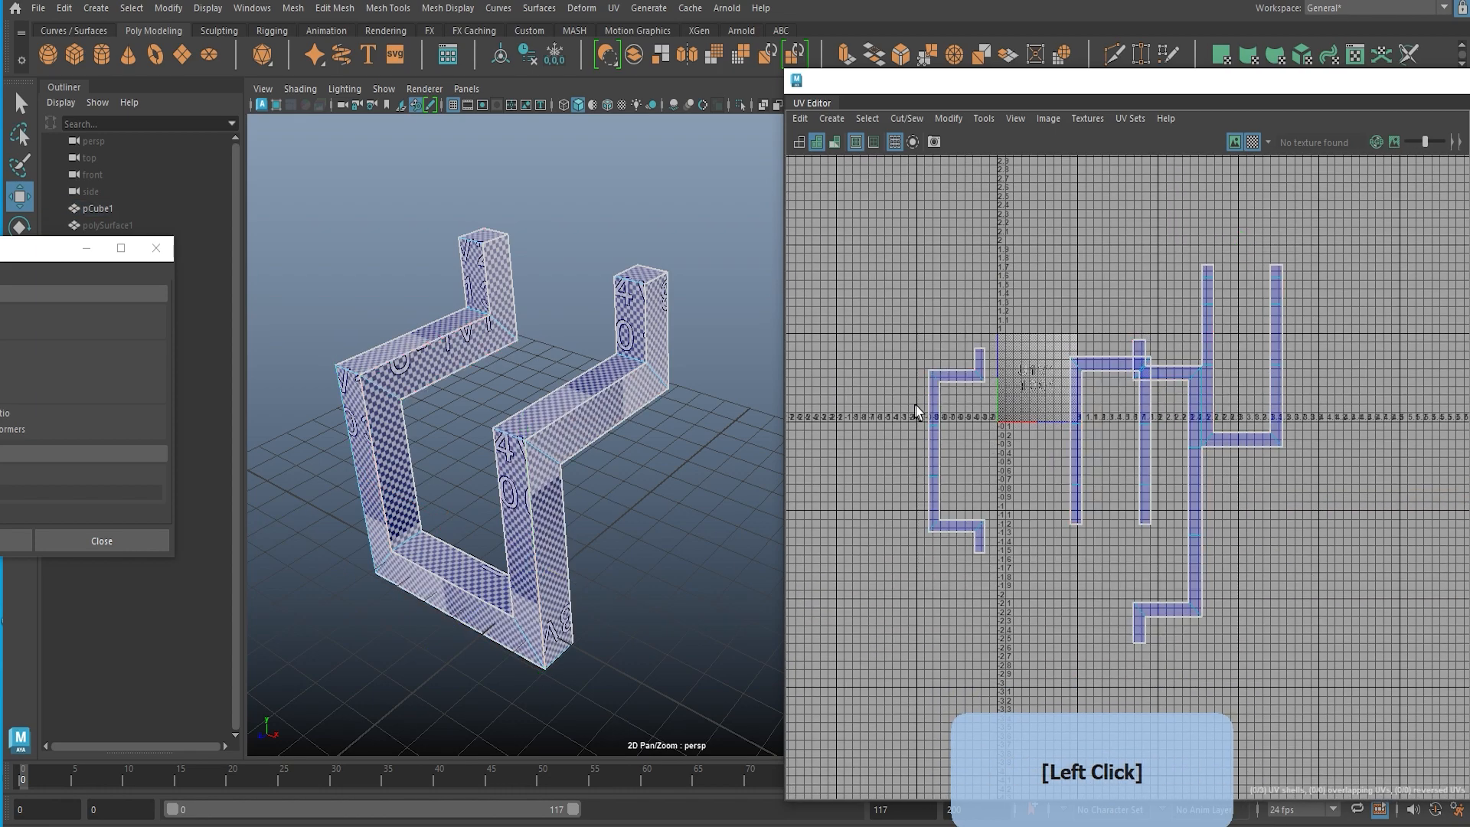
{"action": "left_click", "coordinate": [918, 452]}
{"action": "left_click", "coordinate": [1064, 406]}
{"action": "left_click", "coordinate": [1069, 386]}
{"action": "right_click_drag", "start_coordinate": [1049, 461], "coordinate": [1042, 511], "text": "shift"}
{"action": "left_click", "coordinate": [1290, 559]}
{"action": "scroll", "coordinate": [1230, 394], "scroll_direction": "up", "scroll_amount": 4}
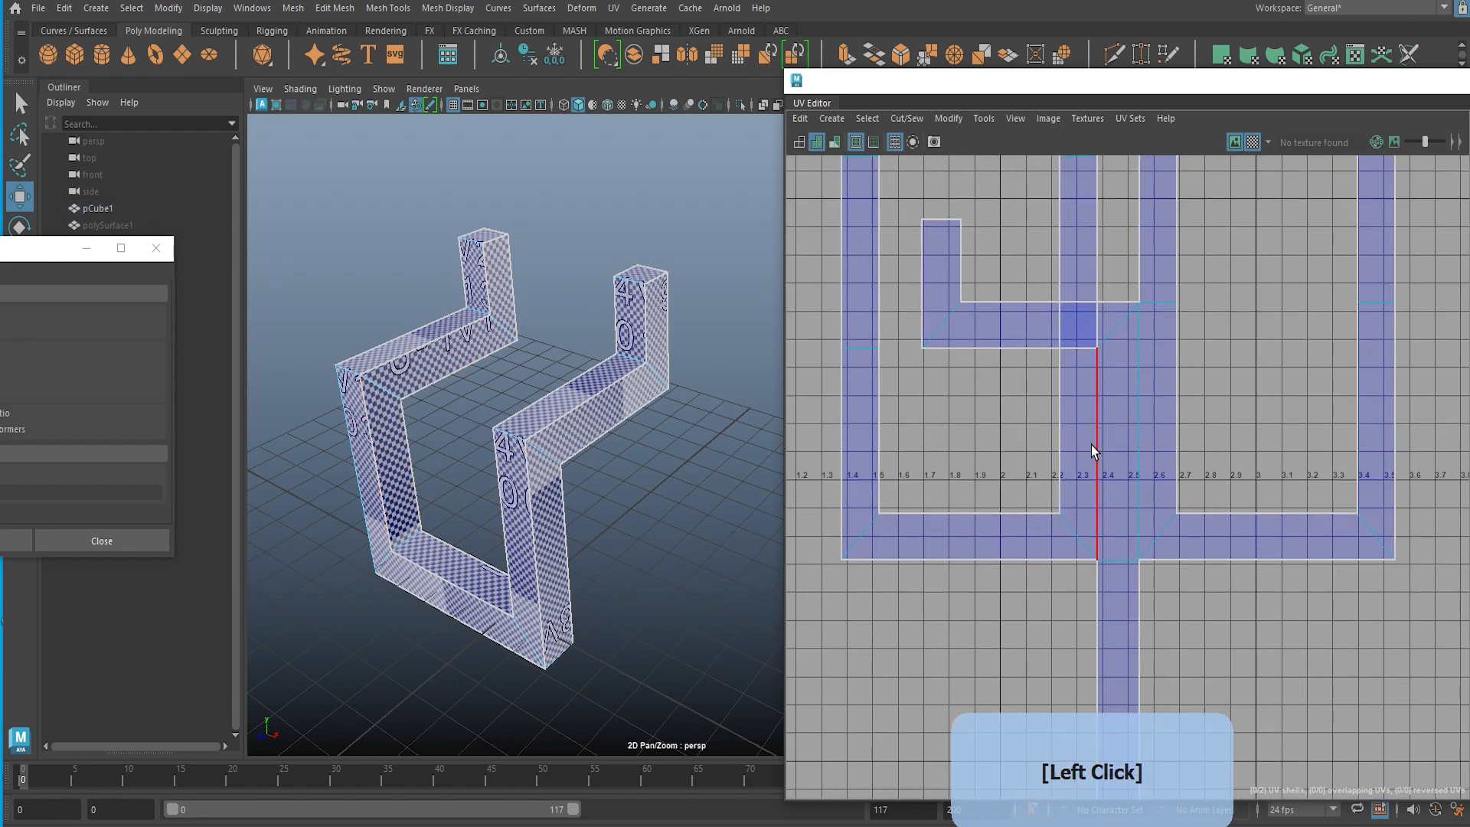
Step: Undo the sewing until the frame's four UV shells are separate
{"action": "key", "text": "ctrl+z"}
{"action": "key", "text": "ctrl+z"}
{"action": "key", "text": "ctrl+z"}
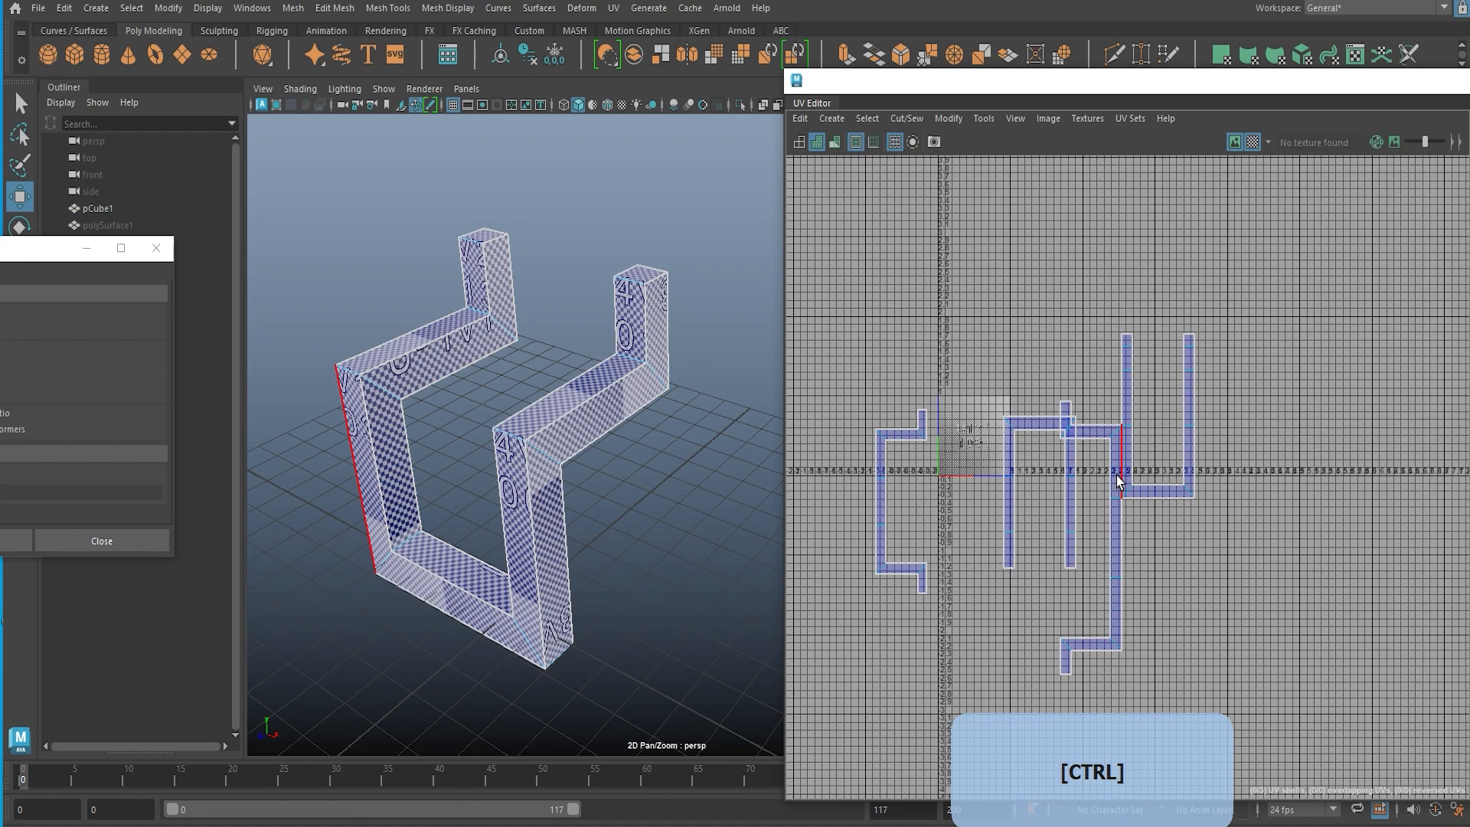
{"action": "key", "text": "ctrl+z"}
{"action": "key", "text": "ctrl+z"}
{"action": "left_click", "coordinate": [1104, 501]}
Step: Select all four shells of the frame and lay them out inside the 0–1 UV tile
{"action": "right_click_drag", "start_coordinate": [1057, 405], "coordinate": [1074, 452]}
{"action": "left_click_drag", "start_coordinate": [880, 314], "coordinate": [1202, 605]}
{"action": "right_click_drag", "start_coordinate": [1281, 504], "coordinate": [1133, 588], "text": "shift"}
{"action": "left_click", "coordinate": [1138, 600]}
{"action": "right_click_drag", "start_coordinate": [924, 387], "coordinate": [1043, 579], "text": "alt"}
{"action": "middle_click_drag", "start_coordinate": [1043, 580], "coordinate": [975, 308], "text": "alt"}
{"action": "right_click_drag", "start_coordinate": [1018, 407], "coordinate": [1110, 417], "text": "alt"}
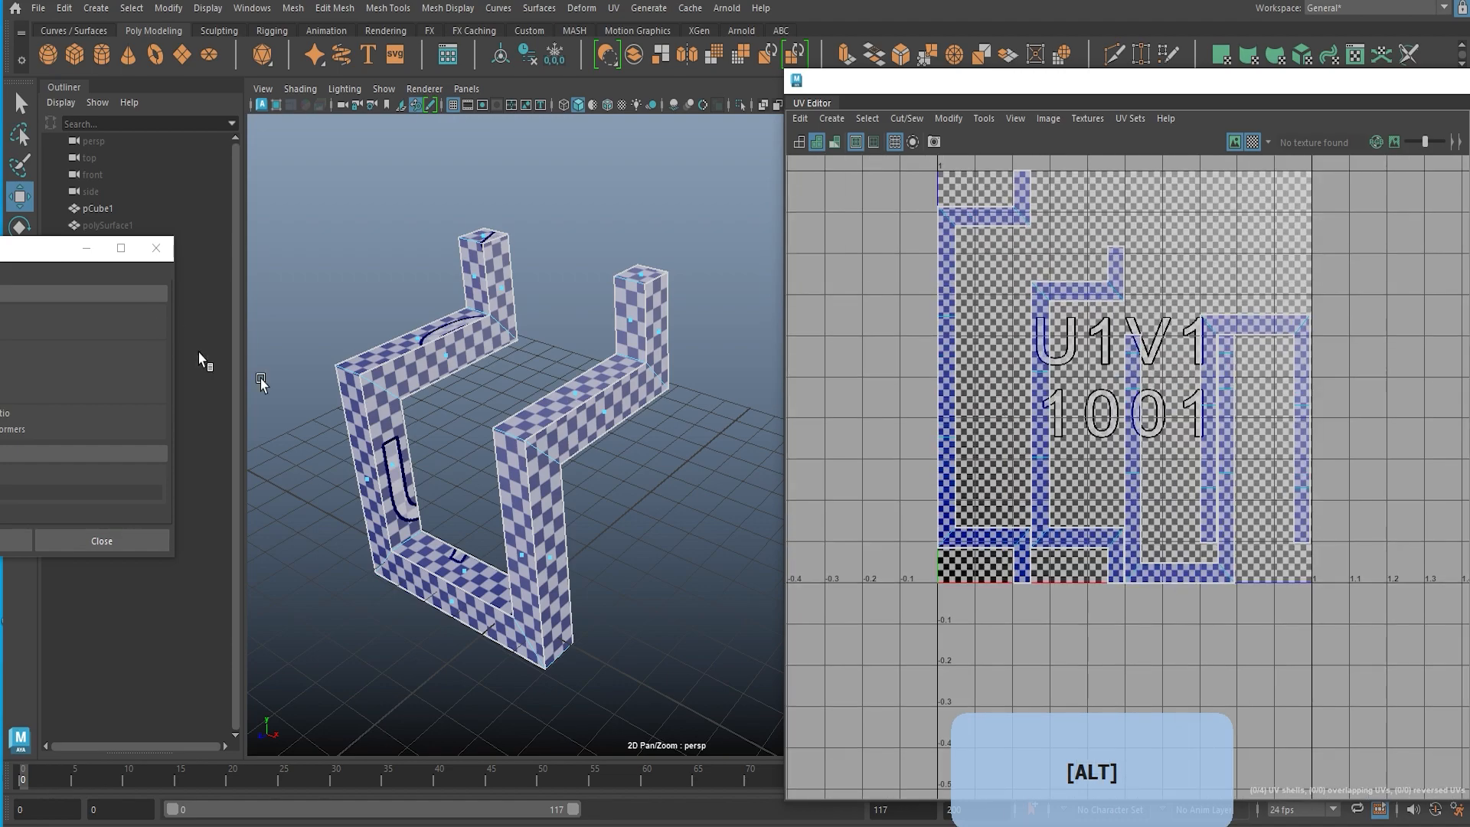
{"action": "right_click_drag", "start_coordinate": [268, 367], "coordinate": [531, 461], "text": "alt"}
{"action": "left_click_drag", "start_coordinate": [530, 461], "coordinate": [574, 466], "text": "alt"}
{"action": "scroll", "coordinate": [558, 489], "scroll_direction": "down", "scroll_amount": 5}
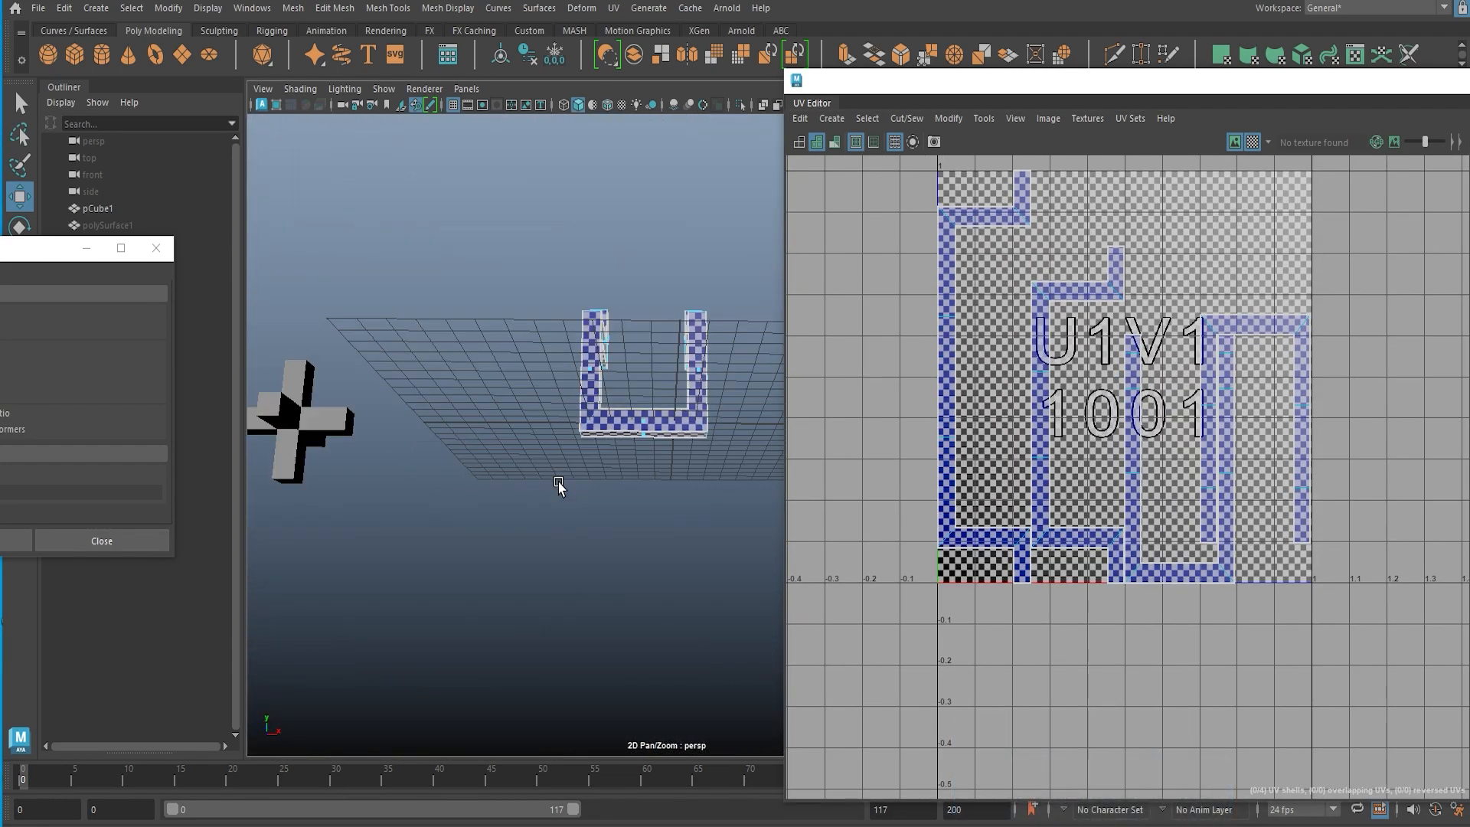
{"action": "left_click", "coordinate": [1304, 81]}
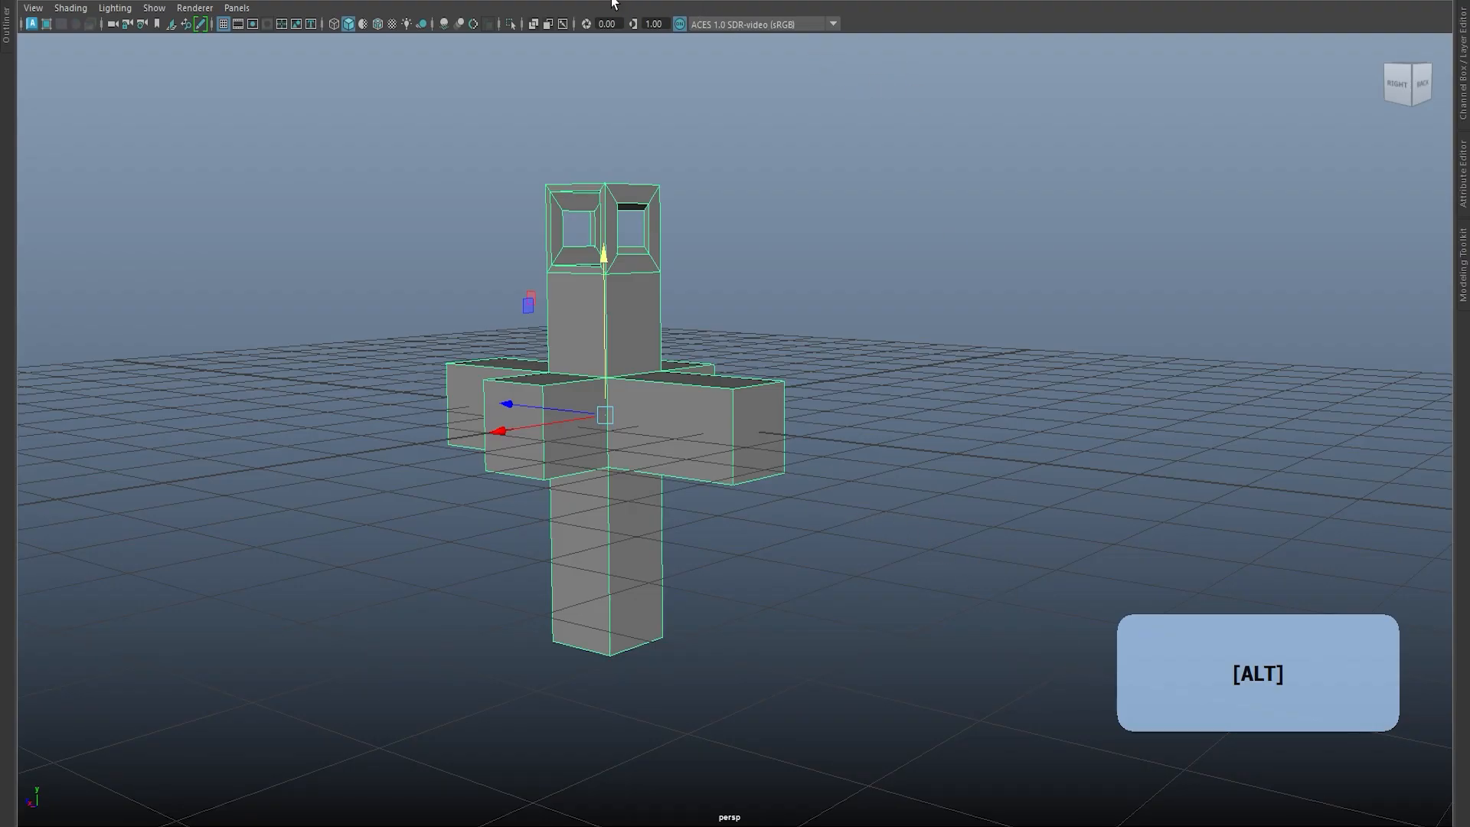
Step: Open the UV Editor for the cross with the hollowed top and move it beside the mesh
{"action": "left_click", "coordinate": [613, 4]}
{"action": "left_click", "coordinate": [622, 22]}
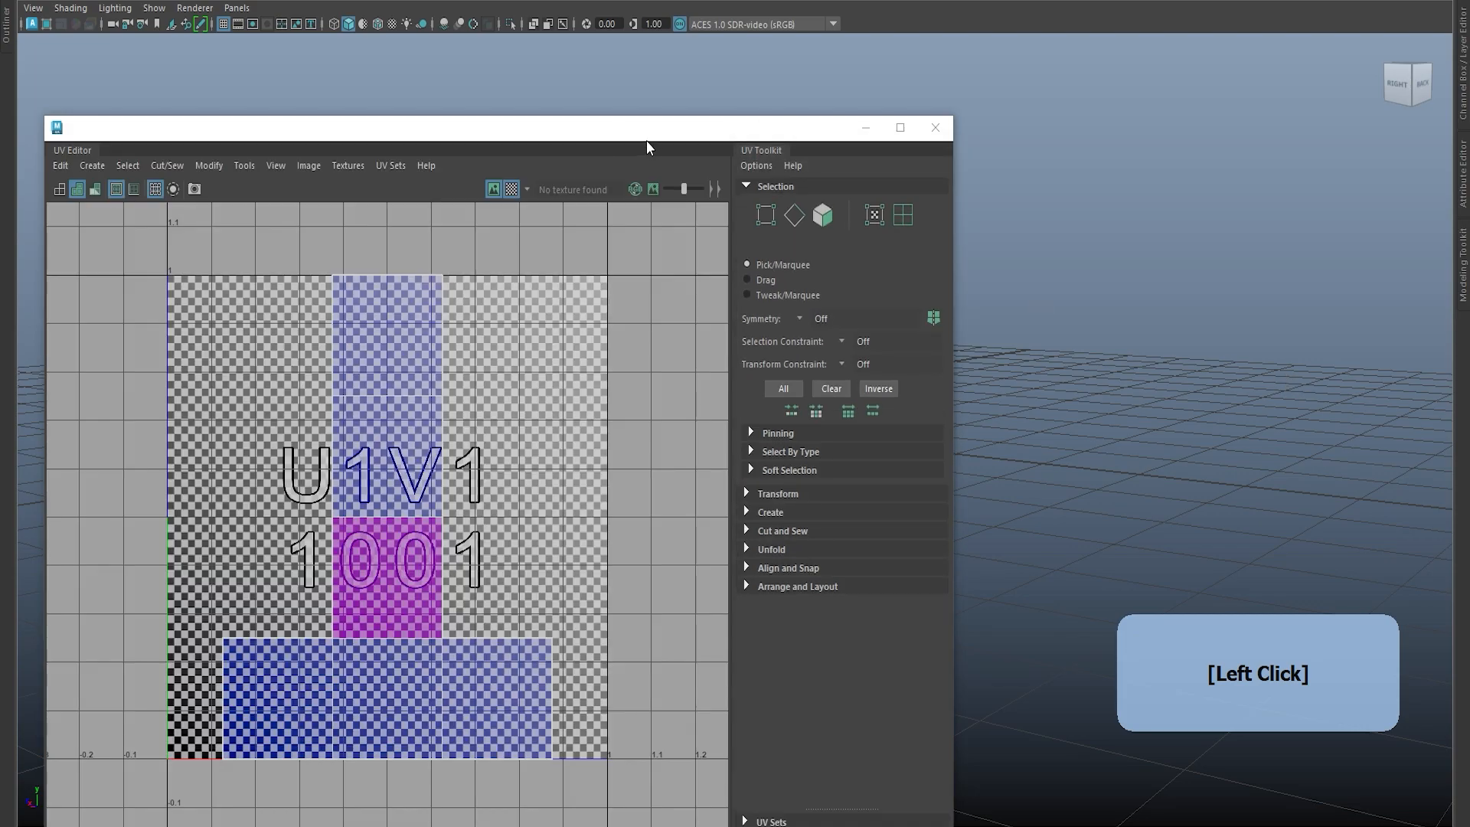
{"action": "left_click_drag", "start_coordinate": [650, 131], "coordinate": [1323, 105]}
{"action": "middle_click_drag", "start_coordinate": [321, 410], "coordinate": [107, 398], "text": "alt"}
{"action": "middle_click_drag", "start_coordinate": [528, 529], "coordinate": [410, 488], "text": "alt"}
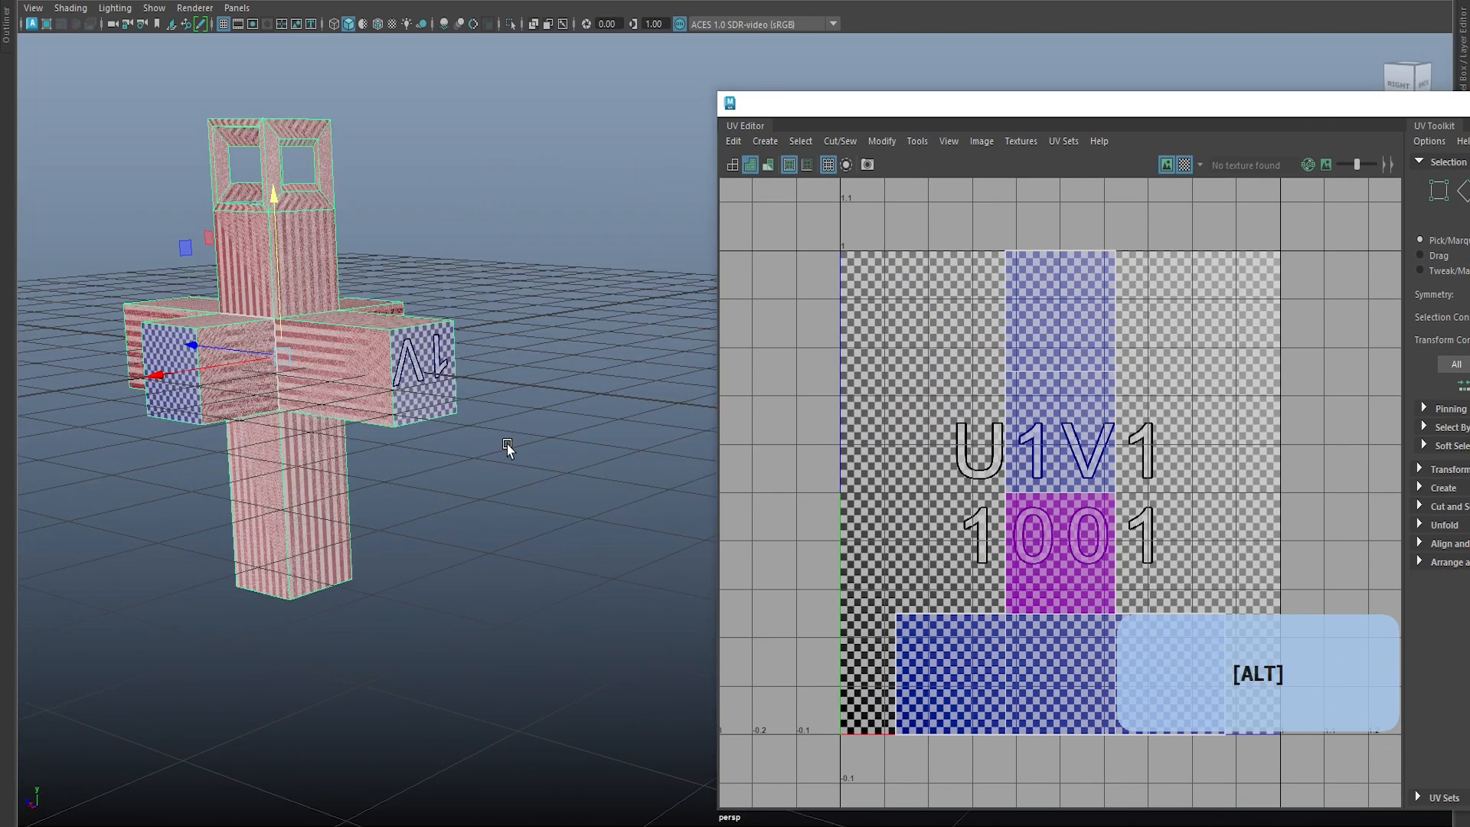
Step: Select the face loop running along the cross's column and front and back arms, and turn off UV shading and the checker map
{"action": "left_click_drag", "start_coordinate": [506, 446], "coordinate": [253, 360], "text": "alt"}
{"action": "right_click_drag", "start_coordinate": [253, 360], "coordinate": [264, 414]}
{"action": "left_click", "coordinate": [176, 489]}
{"action": "left_click", "coordinate": [176, 489]}
{"action": "middle_click_drag", "start_coordinate": [238, 498], "coordinate": [467, 476], "text": "alt"}
{"action": "mouse_move", "coordinate": [467, 476]}
{"action": "left_mouse_down", "text": "alt"}
{"action": "mouse_move", "coordinate": [421, 535]}
{"action": "mouse_move", "coordinate": [416, 479]}
{"action": "mouse_move", "coordinate": [459, 490]}
{"action": "left_mouse_up", "text": "alt"}
{"action": "double_click", "coordinate": [354, 372], "text": "shift"}
{"action": "middle_click_drag", "start_coordinate": [459, 490], "coordinate": [367, 452], "text": "alt"}
{"action": "left_click", "coordinate": [731, 171]}
{"action": "left_click", "coordinate": [1181, 168]}
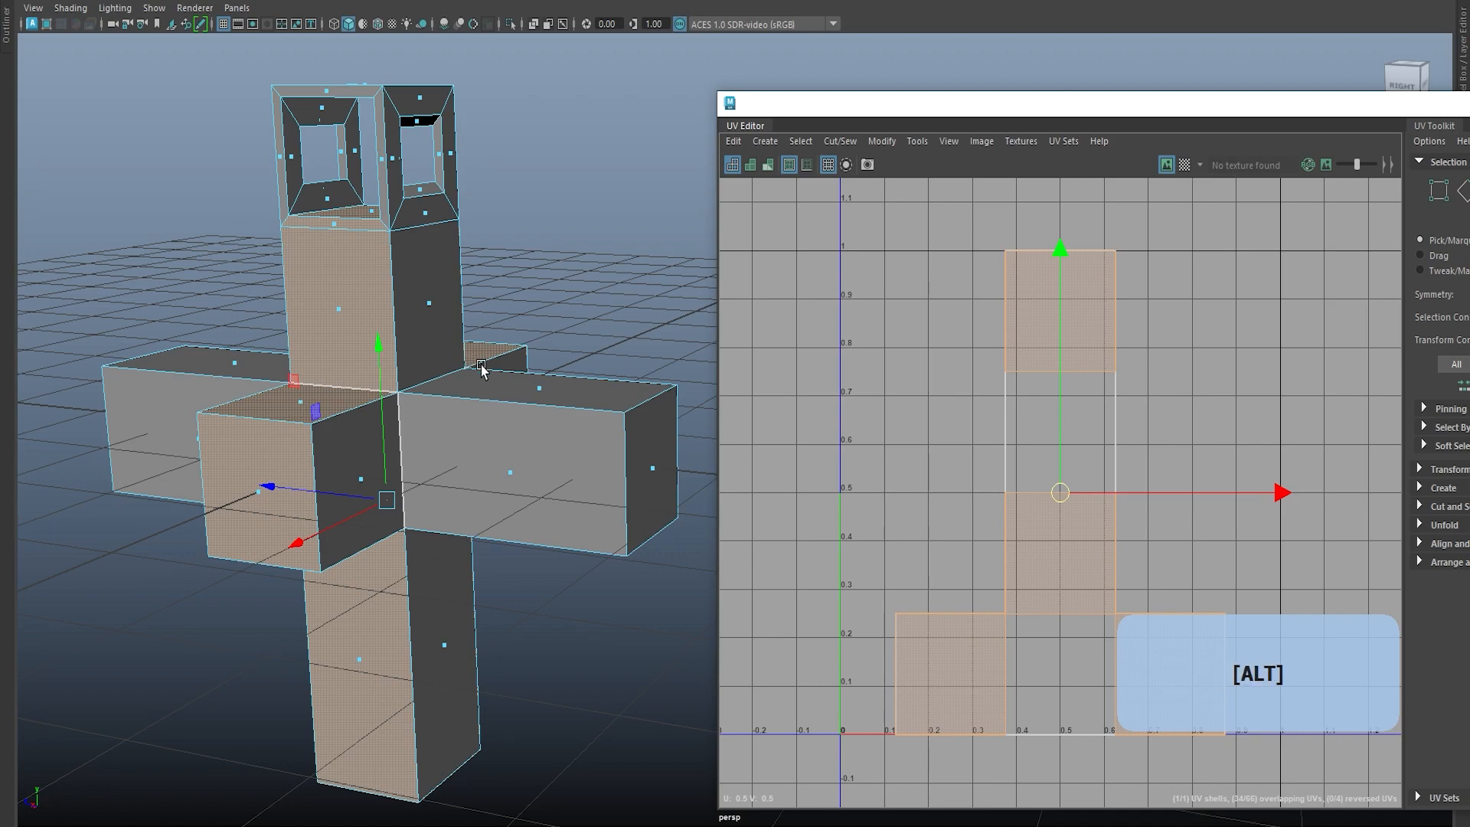
Step: Planar map the selected faces of the cross from the X axis and close the mapping options
{"action": "right_click", "coordinate": [822, 255], "text": "shift"}
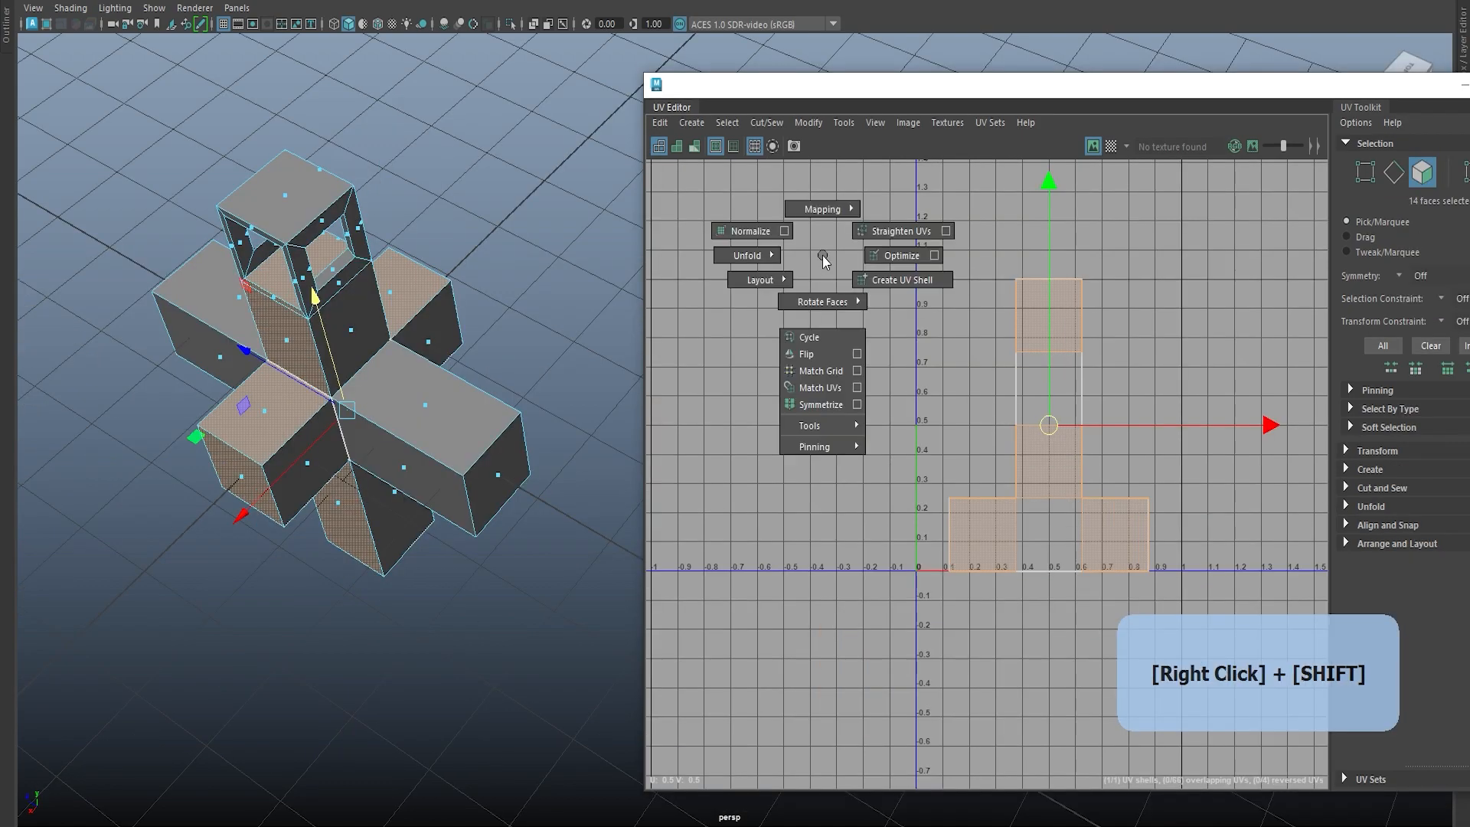
{"action": "mouse_move", "coordinate": [822, 209]}
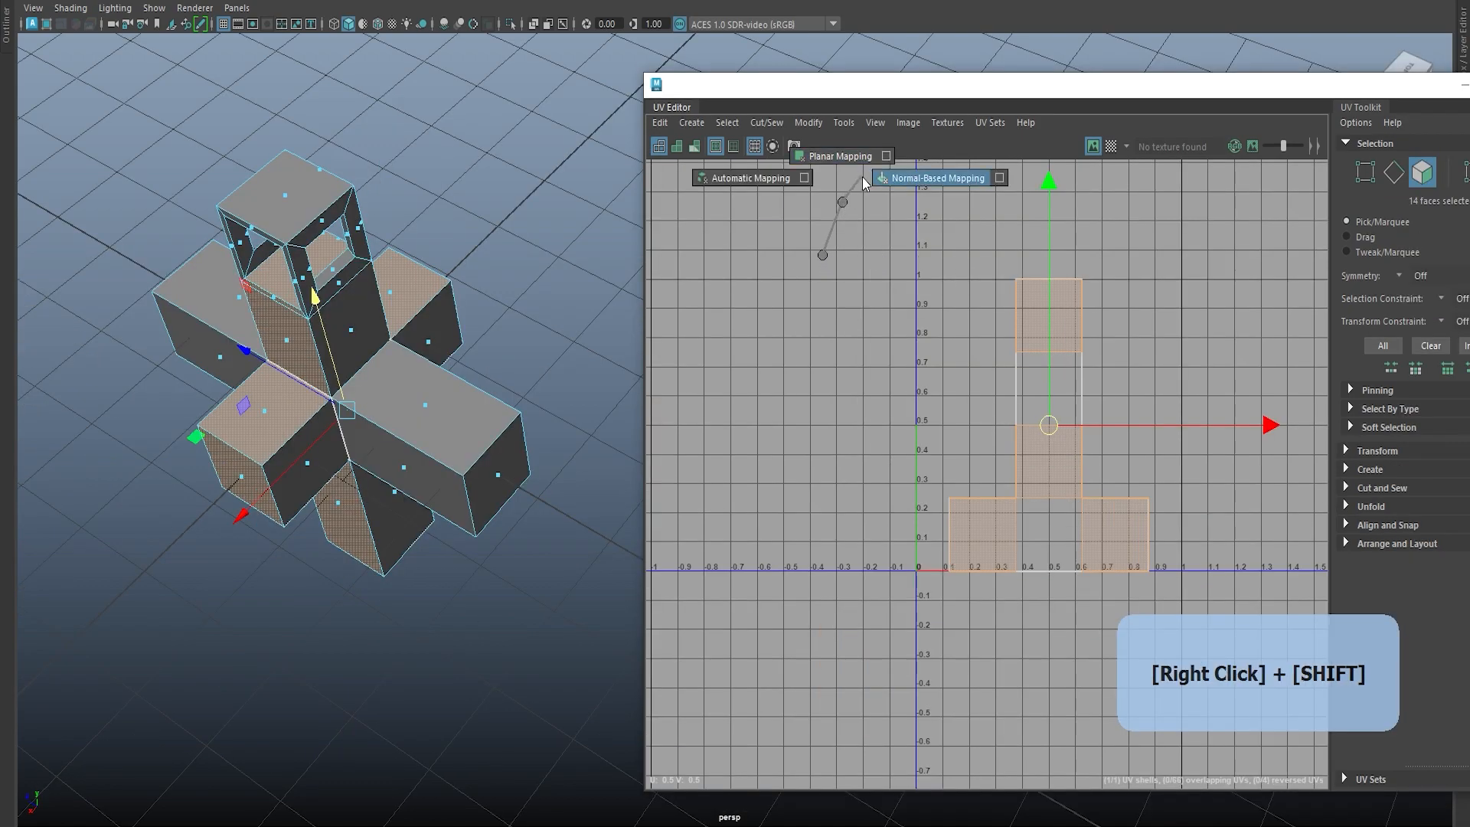
{"action": "right_click", "coordinate": [884, 155]}
{"action": "left_click_drag", "start_coordinate": [881, 250], "coordinate": [657, 199]}
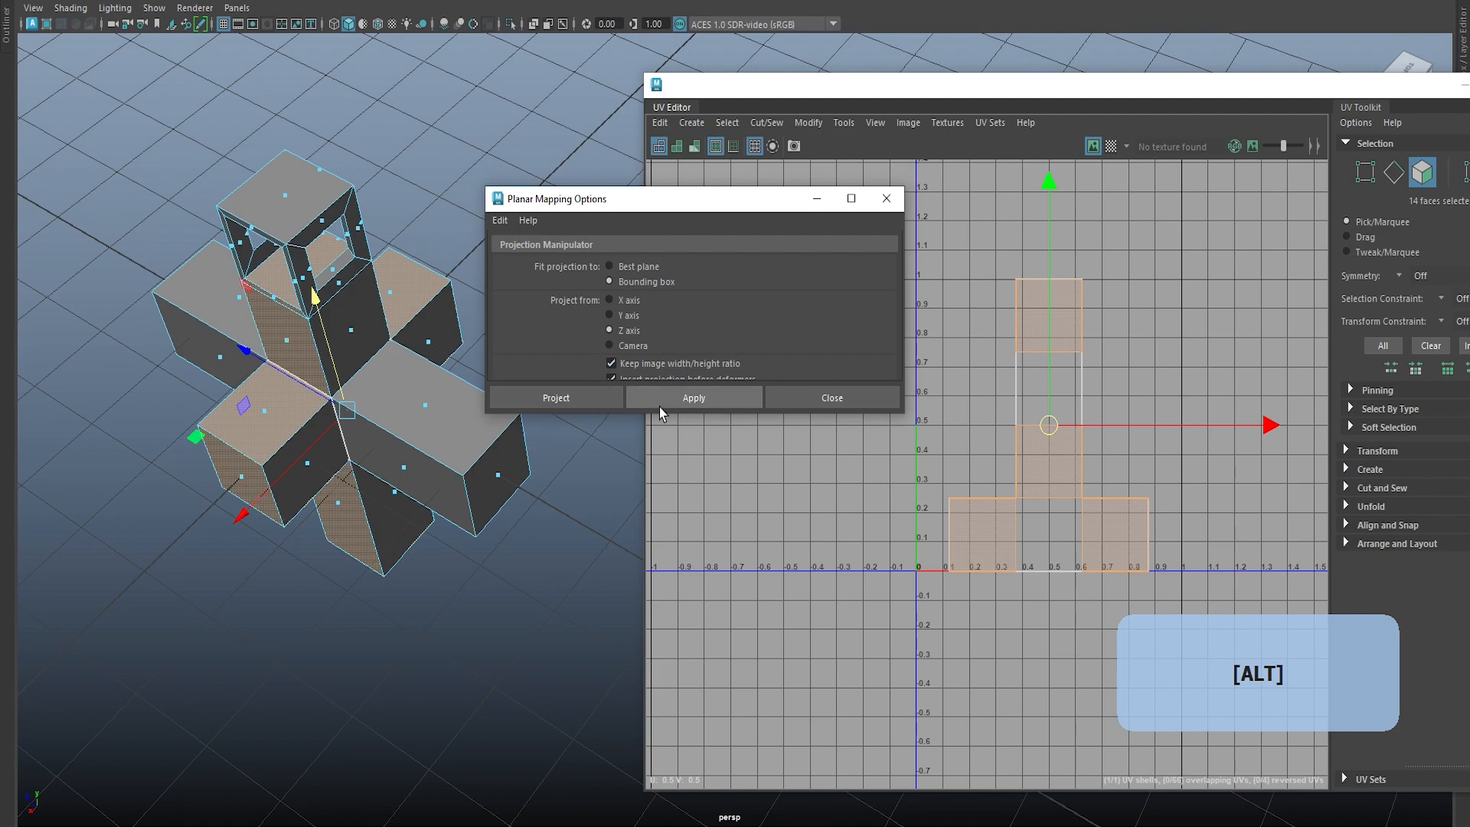
{"action": "left_click", "coordinate": [698, 398]}
{"action": "left_click_drag", "start_coordinate": [360, 413], "coordinate": [388, 417], "text": "alt"}
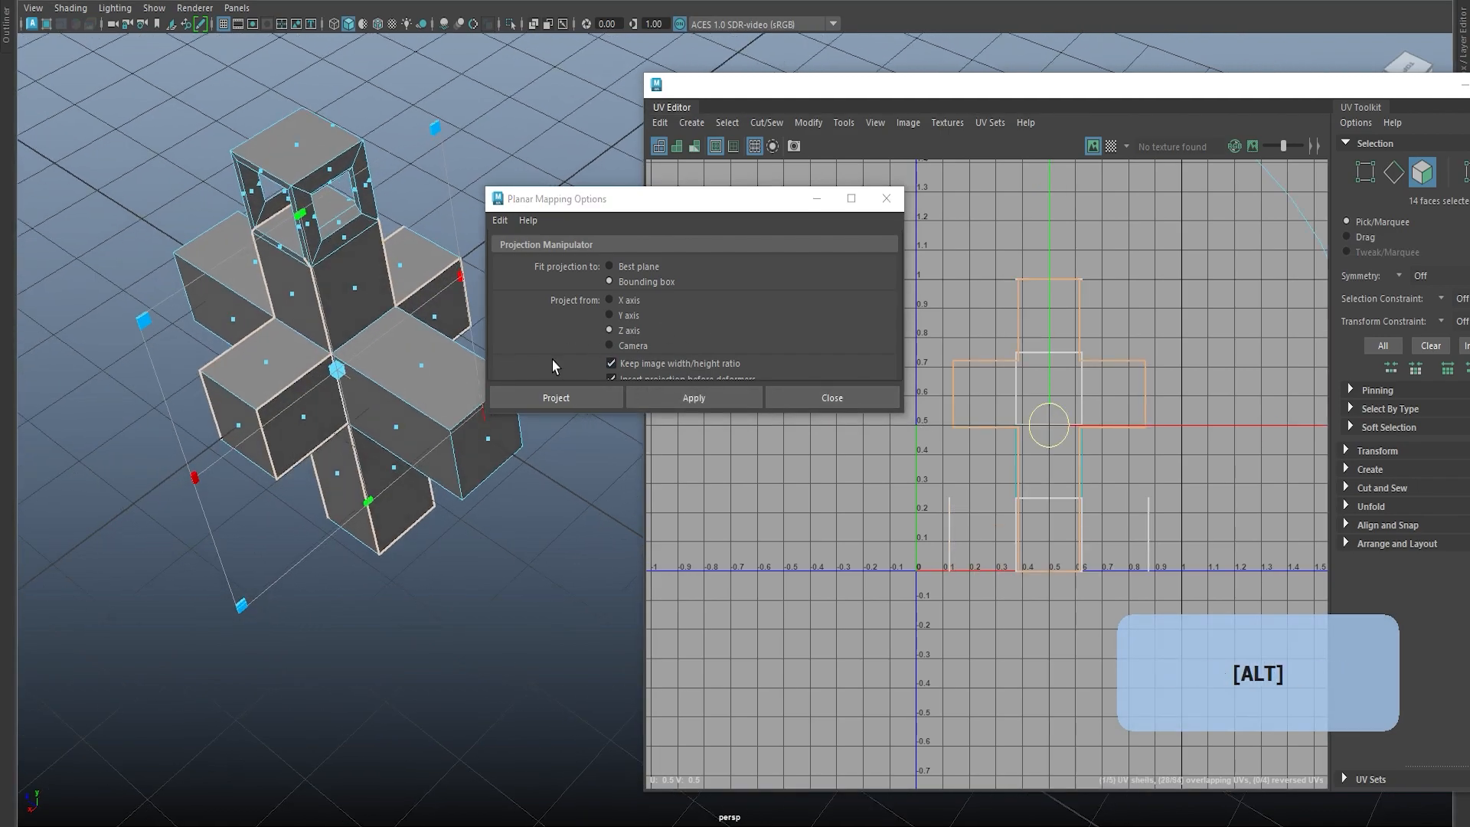
{"action": "left_click", "coordinate": [626, 316]}
{"action": "left_click", "coordinate": [694, 398]}
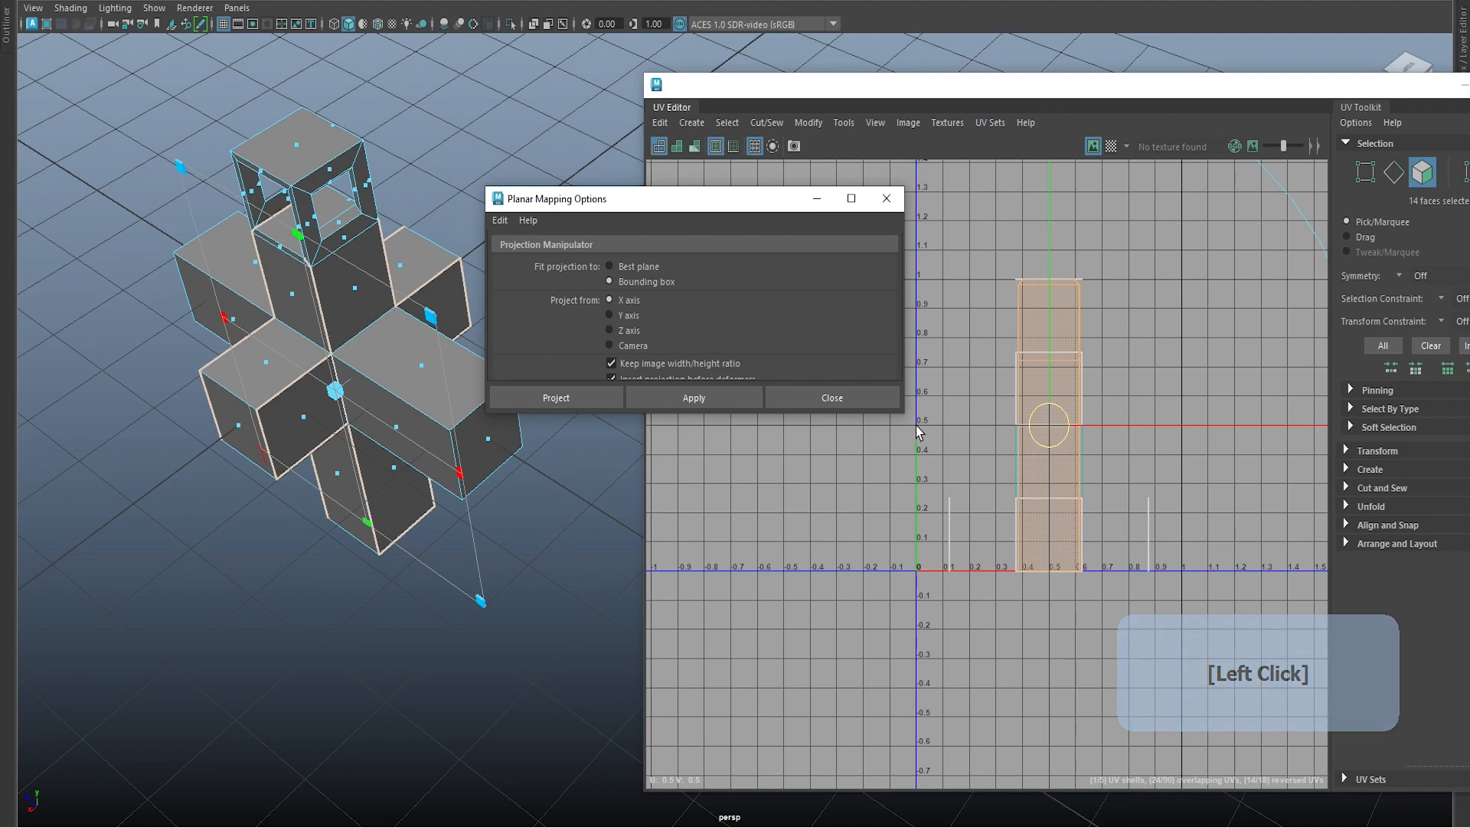
{"action": "left_click", "coordinate": [886, 198]}
Step: Move the projected shell left outside the 0–1 tile and turn on shaded UV display
{"action": "scroll", "coordinate": [1017, 471], "scroll_direction": "down", "scroll_amount": 1}
{"action": "left_click_drag", "start_coordinate": [1053, 442], "coordinate": [804, 405]}
{"action": "left_click", "coordinate": [934, 623]}
{"action": "scroll", "coordinate": [817, 539], "scroll_direction": "up", "scroll_amount": 1}
{"action": "middle_click_drag", "start_coordinate": [817, 539], "coordinate": [848, 602], "text": "alt"}
{"action": "scroll", "coordinate": [941, 581], "scroll_direction": "up", "scroll_amount": 3}
{"action": "scroll", "coordinate": [941, 581], "scroll_direction": "down", "scroll_amount": 2}
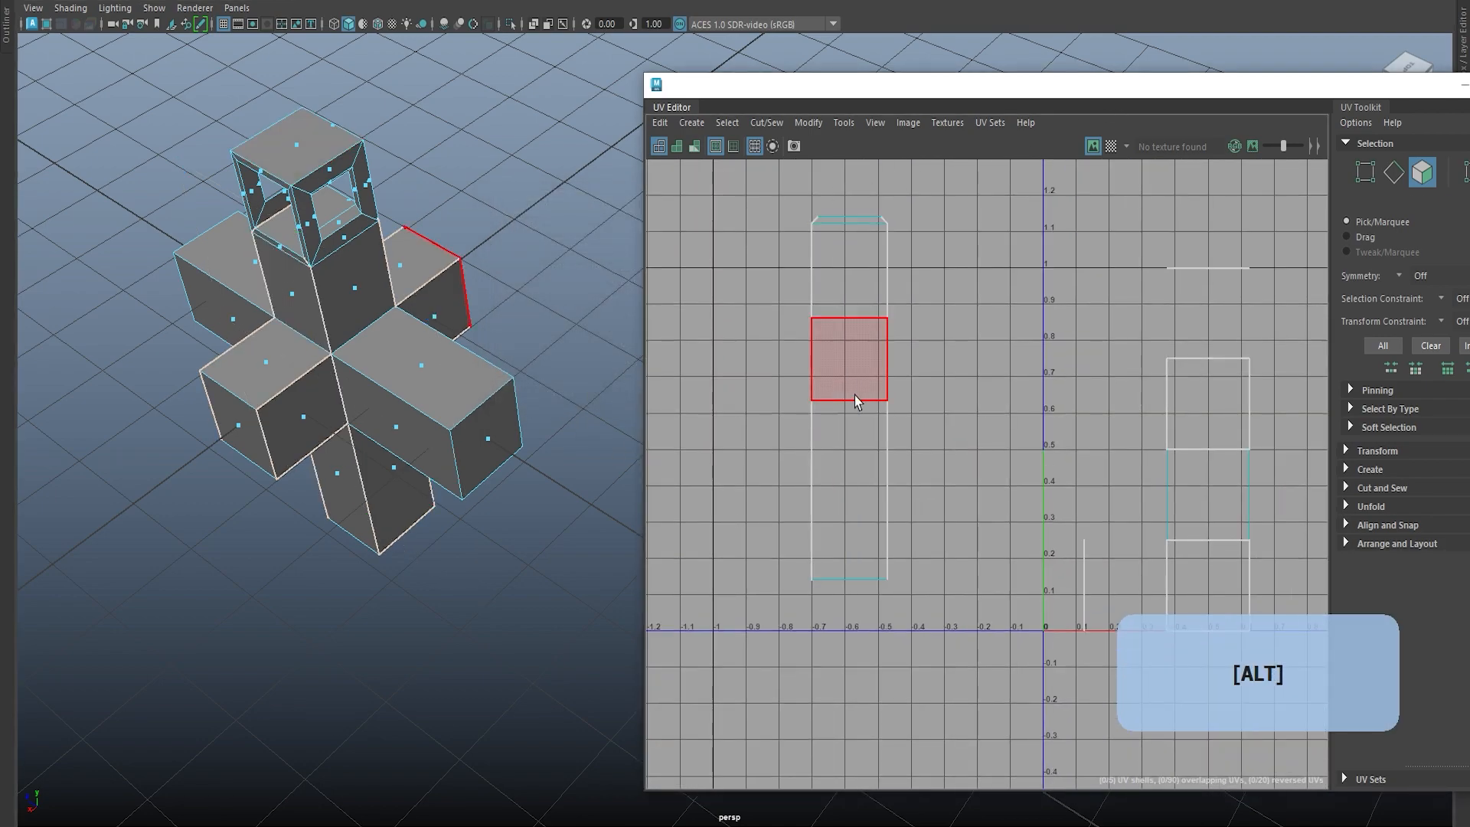
{"action": "scroll", "coordinate": [855, 400], "scroll_direction": "down", "scroll_amount": 2}
{"action": "left_click", "coordinate": [677, 146]}
Step: Examine the faces and border edges of the projected shell in UV space
{"action": "scroll", "coordinate": [727, 377], "scroll_direction": "up", "scroll_amount": 1}
{"action": "middle_click_drag", "start_coordinate": [728, 377], "coordinate": [889, 298], "text": "alt"}
{"action": "left_click", "coordinate": [838, 426]}
{"action": "left_click", "coordinate": [833, 287]}
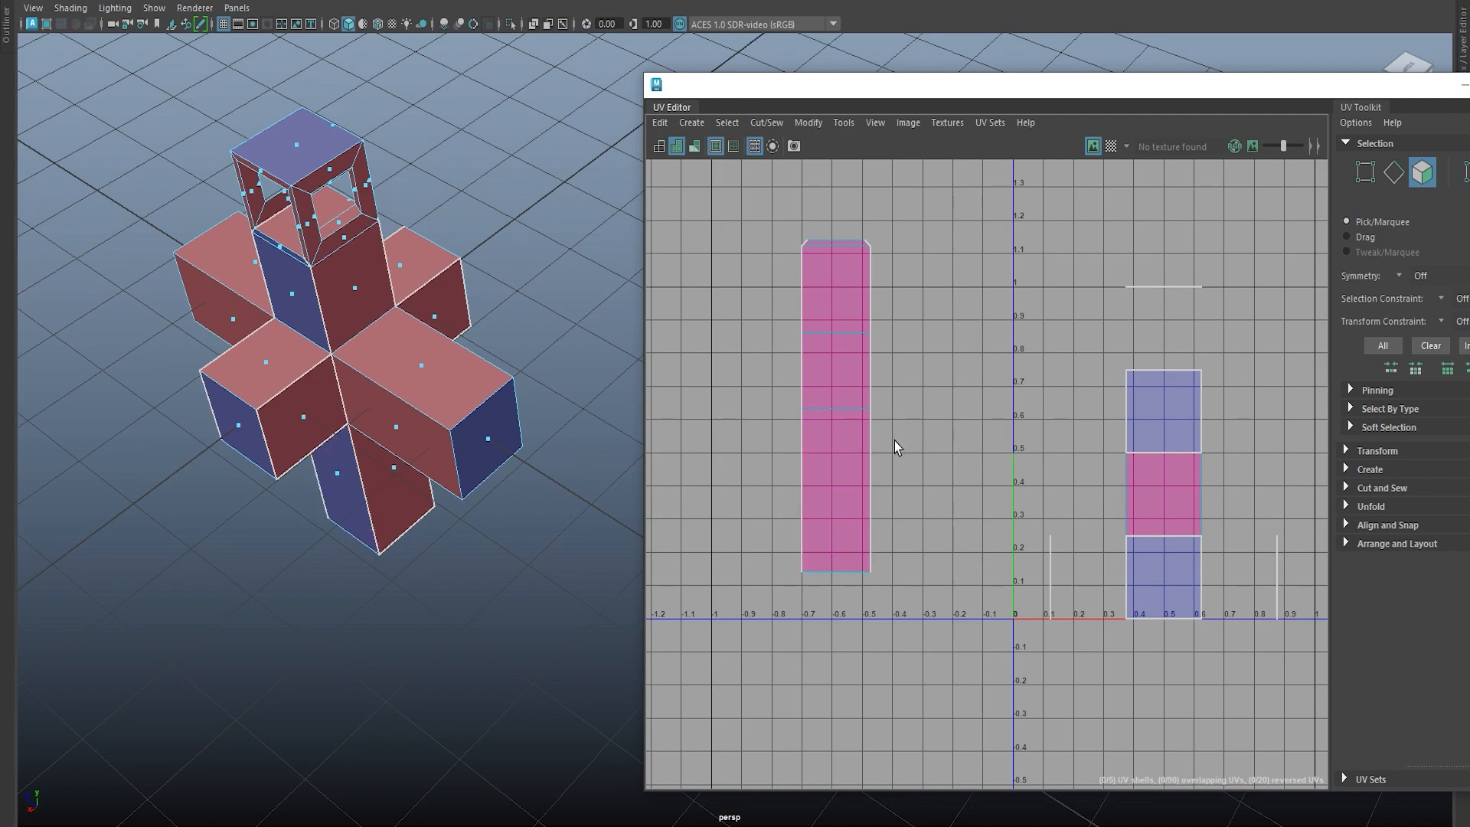
{"action": "scroll", "coordinate": [894, 378], "scroll_direction": "up", "scroll_amount": 2}
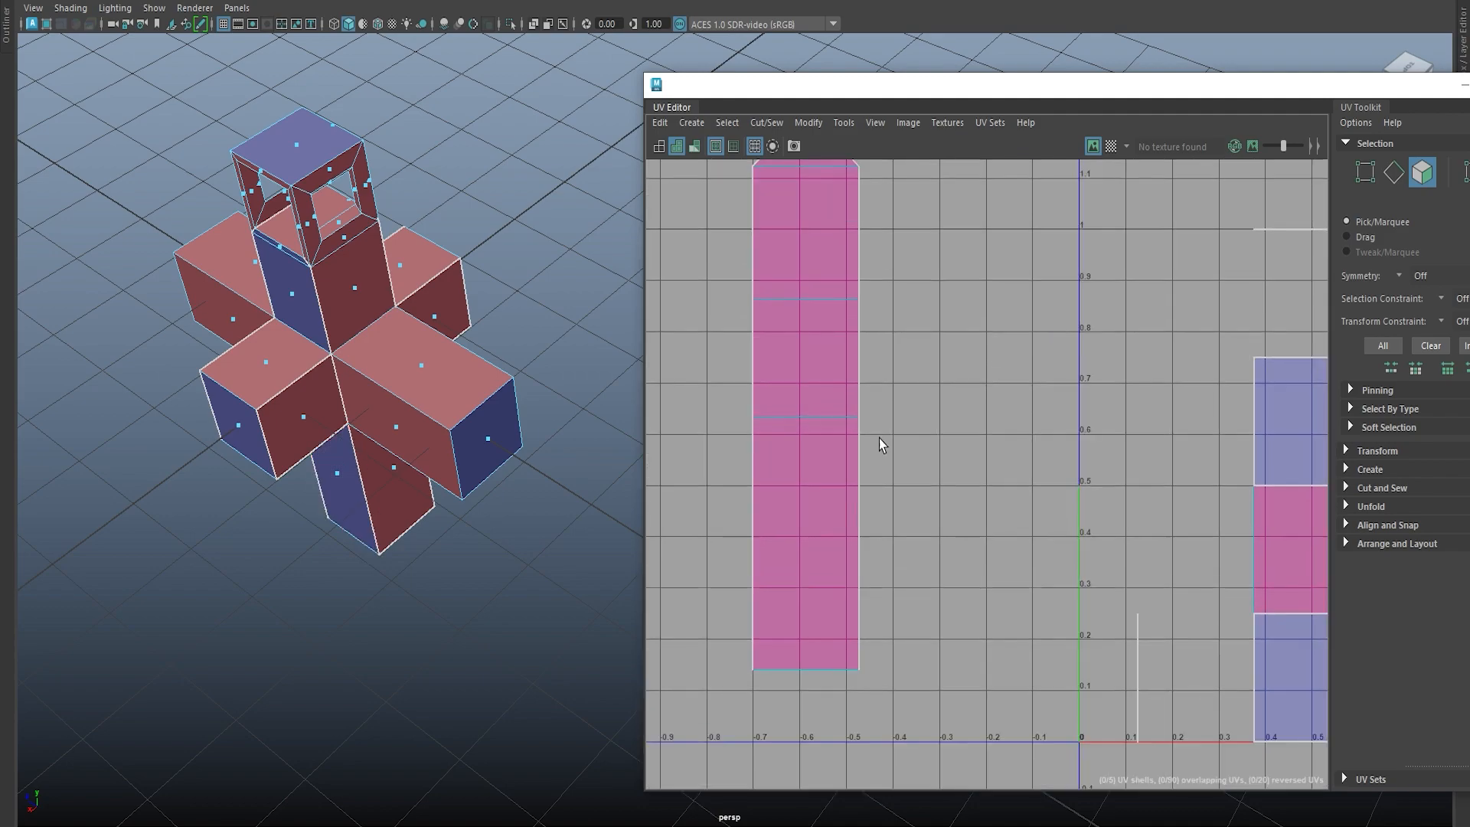
{"action": "scroll", "coordinate": [883, 433], "scroll_direction": "down", "scroll_amount": 3}
{"action": "middle_click_drag", "start_coordinate": [864, 413], "coordinate": [874, 512], "text": "alt"}
{"action": "scroll", "coordinate": [837, 403], "scroll_direction": "up", "scroll_amount": 7, "text": "alt"}
{"action": "middle_click_drag", "start_coordinate": [890, 440], "coordinate": [1012, 516], "text": "alt"}
Step: Try to cut the projected shell along its bottom edge at the foot of the cross's column
{"action": "right_click_drag", "start_coordinate": [957, 425], "coordinate": [986, 257]}
{"action": "left_click", "coordinate": [995, 330]}
{"action": "scroll", "coordinate": [925, 342], "scroll_direction": "up", "scroll_amount": 5}
{"action": "middle_click_drag", "start_coordinate": [926, 343], "coordinate": [895, 347], "text": "alt"}
{"action": "scroll", "coordinate": [895, 346], "scroll_direction": "down", "scroll_amount": 3, "text": "alt"}
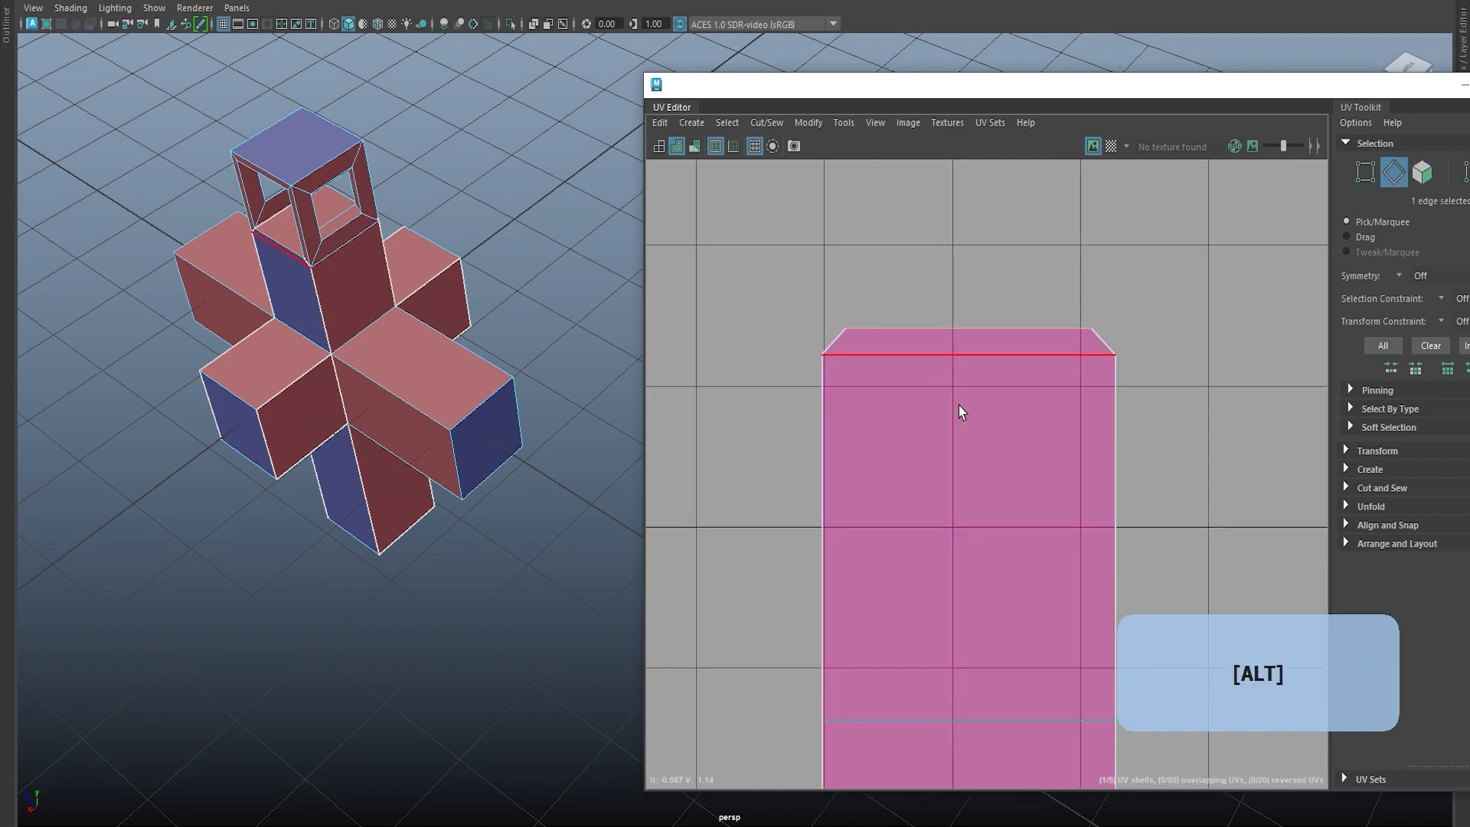
{"action": "middle_click_drag", "start_coordinate": [953, 396], "coordinate": [961, 236], "text": "alt"}
{"action": "left_click", "coordinate": [928, 501]}
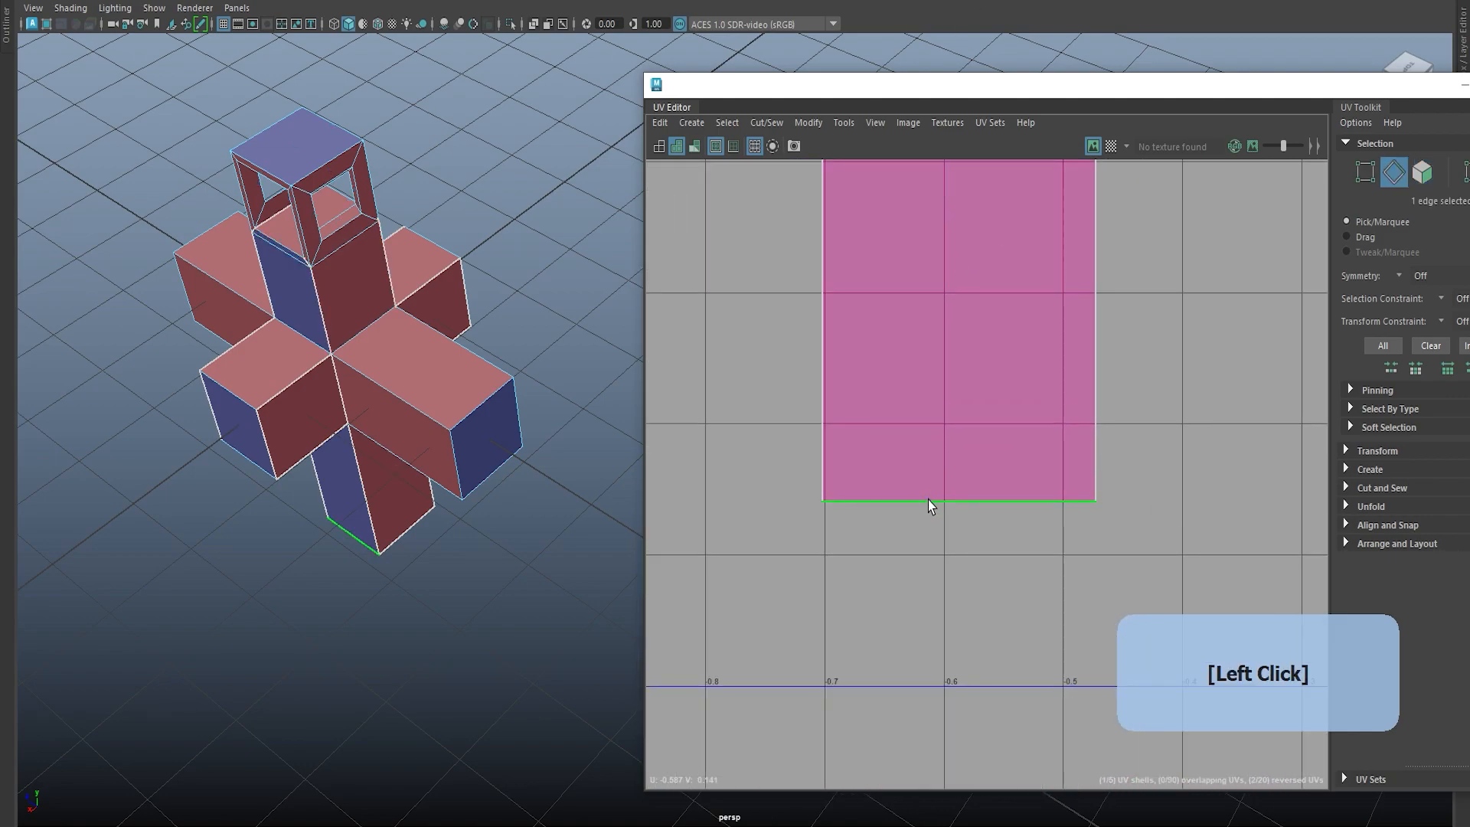
{"action": "scroll", "coordinate": [927, 499], "scroll_direction": "down", "scroll_amount": 3}
{"action": "middle_click_drag", "start_coordinate": [927, 499], "coordinate": [824, 430], "text": "alt"}
{"action": "right_click_drag", "start_coordinate": [1005, 369], "coordinate": [936, 402], "text": "shift"}
{"action": "left_click", "coordinate": [806, 424]}
{"action": "middle_click_drag", "start_coordinate": [803, 420], "coordinate": [832, 663], "text": "alt"}
{"action": "scroll", "coordinate": [827, 508], "scroll_direction": "up", "scroll_amount": 1}
{"action": "middle_click_drag", "start_coordinate": [827, 508], "coordinate": [816, 682], "text": "alt"}
{"action": "scroll", "coordinate": [819, 544], "scroll_direction": "down", "scroll_amount": 3}
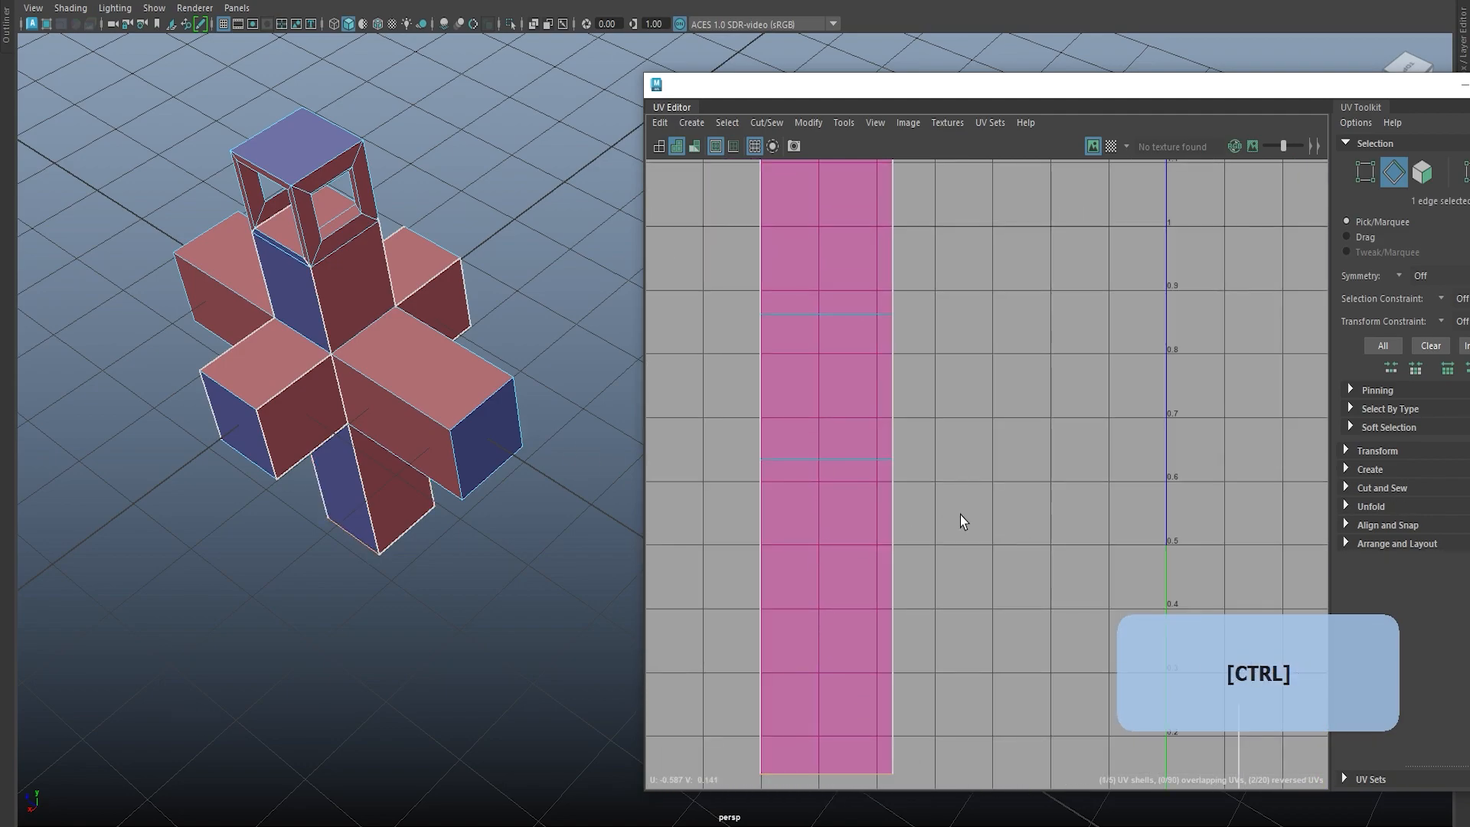
Step: Cut the projected shell along its top edge, where the hollow's floor meets the sloped rim, and clear the selection
{"action": "middle_click_drag", "start_coordinate": [962, 519], "coordinate": [908, 463], "text": "alt"}
{"action": "scroll", "coordinate": [860, 403], "scroll_direction": "up", "scroll_amount": 2}
{"action": "left_click", "coordinate": [860, 399]}
{"action": "right_click_drag", "start_coordinate": [896, 313], "coordinate": [833, 349], "text": "shift"}
{"action": "left_click", "coordinate": [1020, 565]}
Step: Check the seam at the shell's beveled end against the matching edges on the cross
{"action": "middle_click_drag", "start_coordinate": [280, 322], "coordinate": [314, 360], "text": "alt"}
{"action": "scroll", "coordinate": [381, 394], "scroll_direction": "up", "scroll_amount": 1}
{"action": "scroll", "coordinate": [860, 387], "scroll_direction": "up", "scroll_amount": 6}
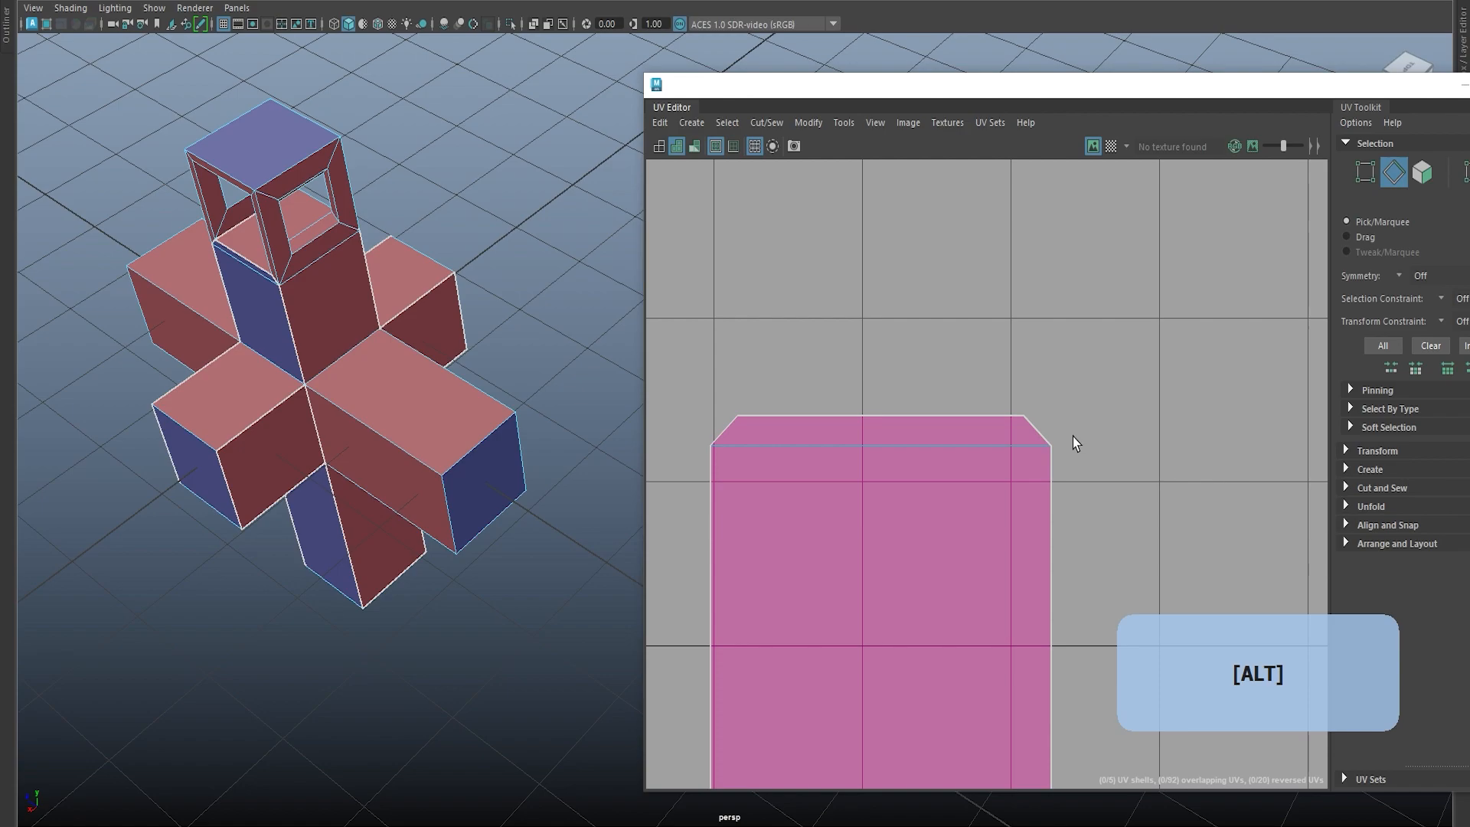
{"action": "scroll", "coordinate": [1073, 437], "scroll_direction": "down", "scroll_amount": 5}
{"action": "middle_click_drag", "start_coordinate": [1068, 594], "coordinate": [978, 348], "text": "alt"}
{"action": "scroll", "coordinate": [978, 345], "scroll_direction": "down", "scroll_amount": 1}
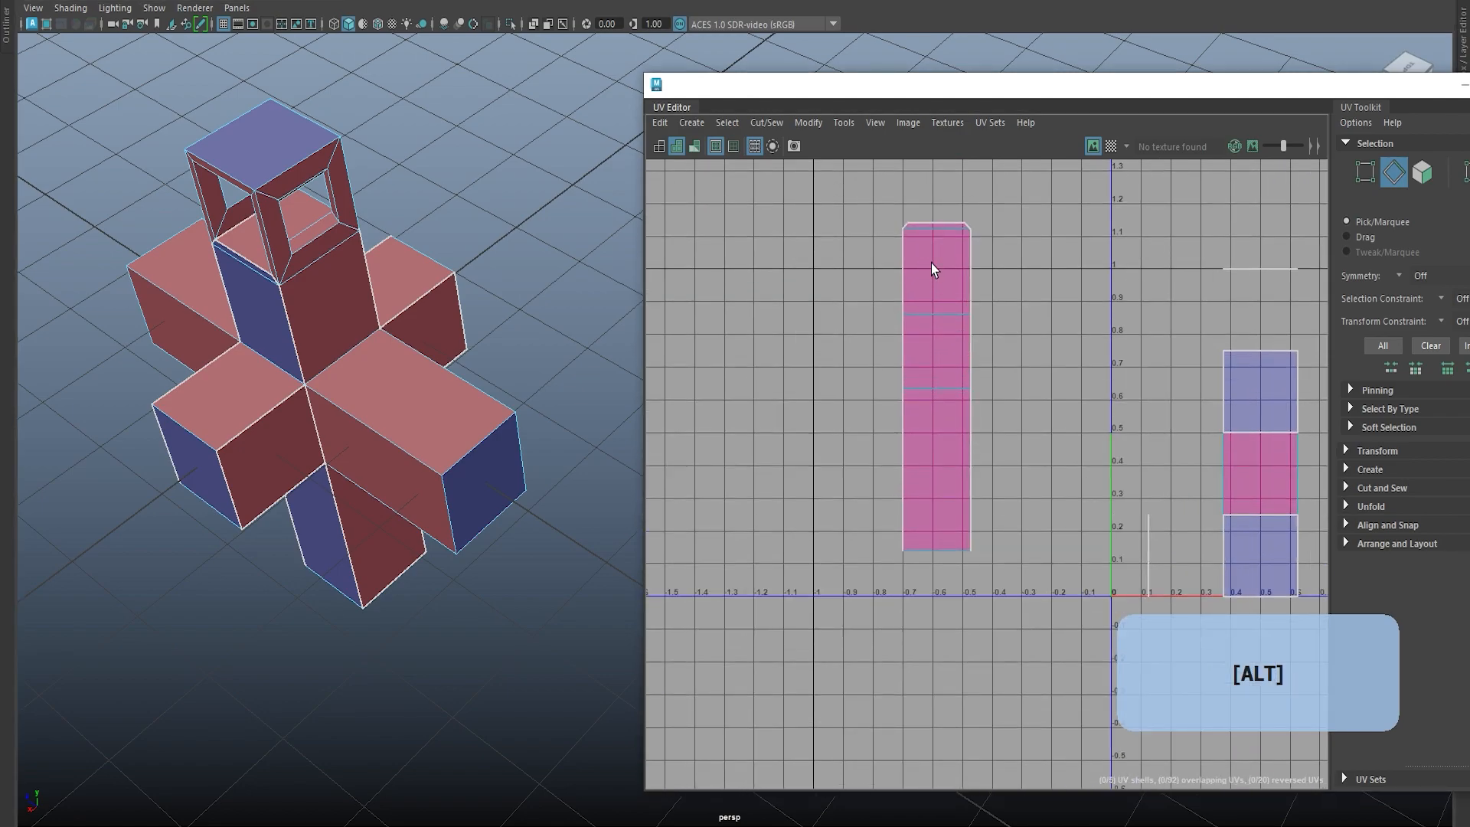
{"action": "middle_click_drag", "start_coordinate": [1080, 463], "coordinate": [1028, 463], "text": "alt"}
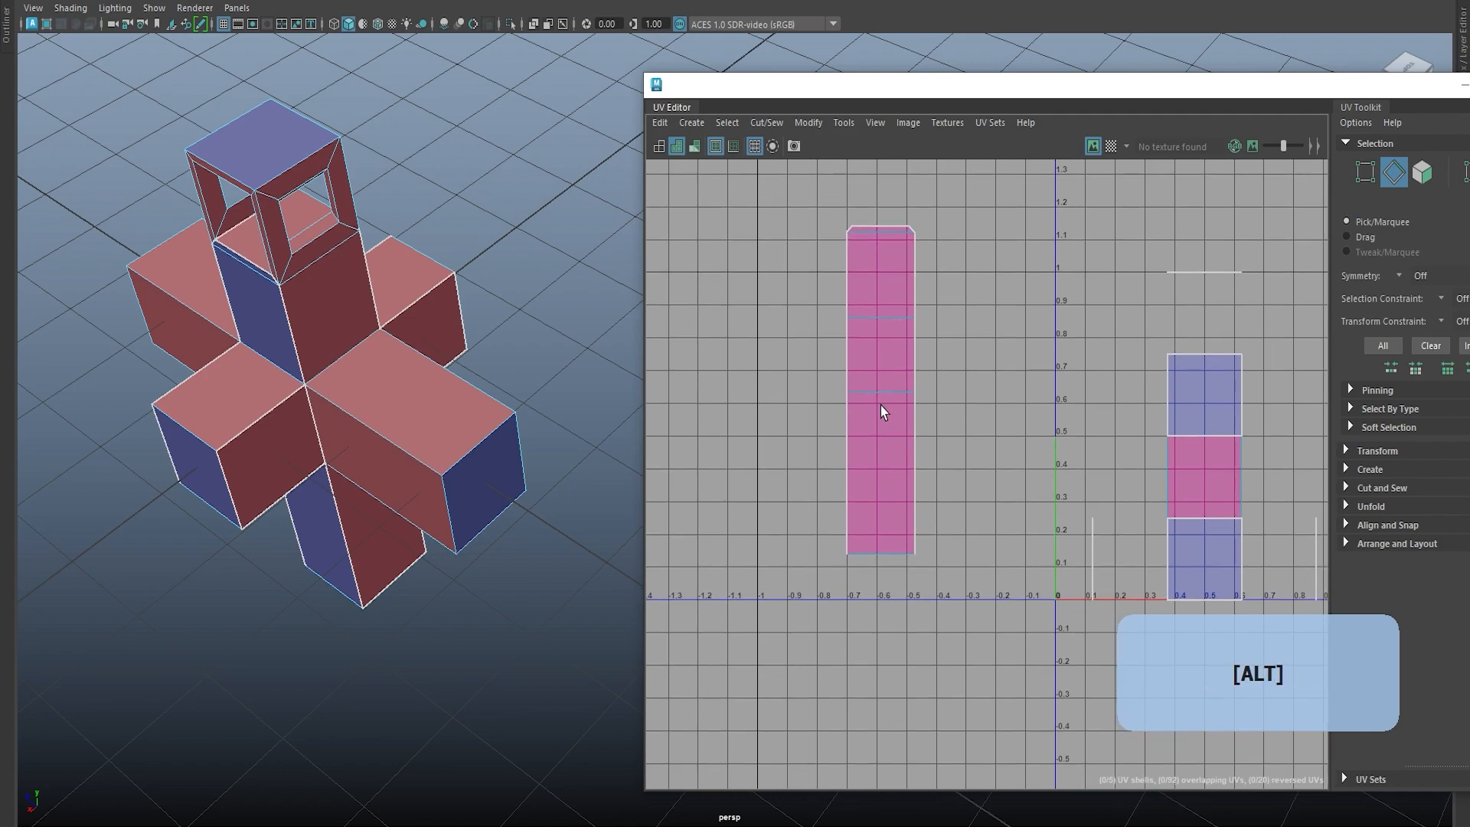
{"action": "scroll", "coordinate": [873, 379], "scroll_direction": "up", "scroll_amount": 1}
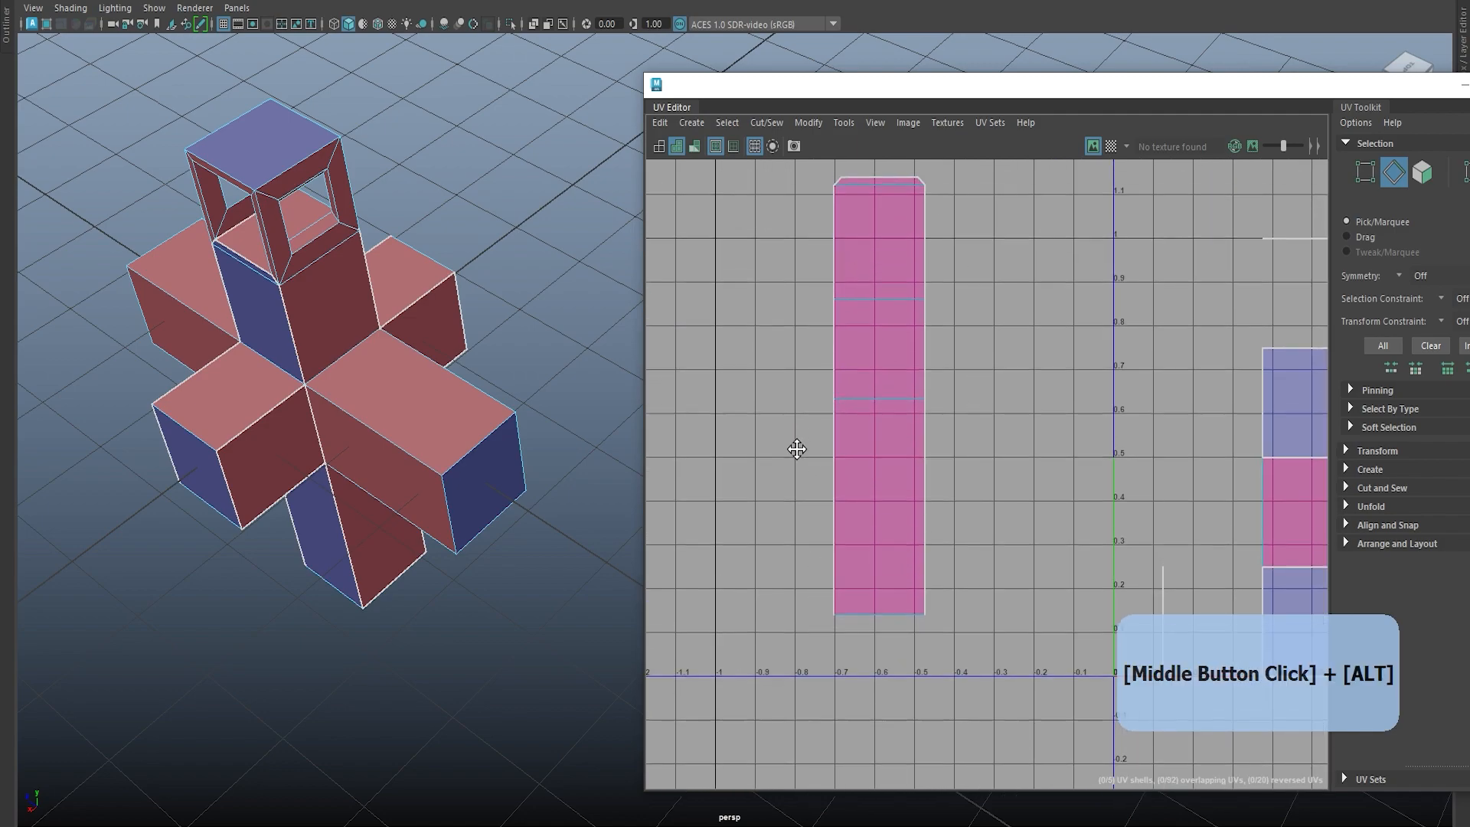
{"action": "middle_click_drag", "start_coordinate": [794, 439], "coordinate": [744, 504], "text": "alt"}
Step: Select all faces of the cut shell, unfold it into a long strip and clear the selection
{"action": "right_click", "coordinate": [849, 326]}
{"action": "left_click", "coordinate": [850, 264]}
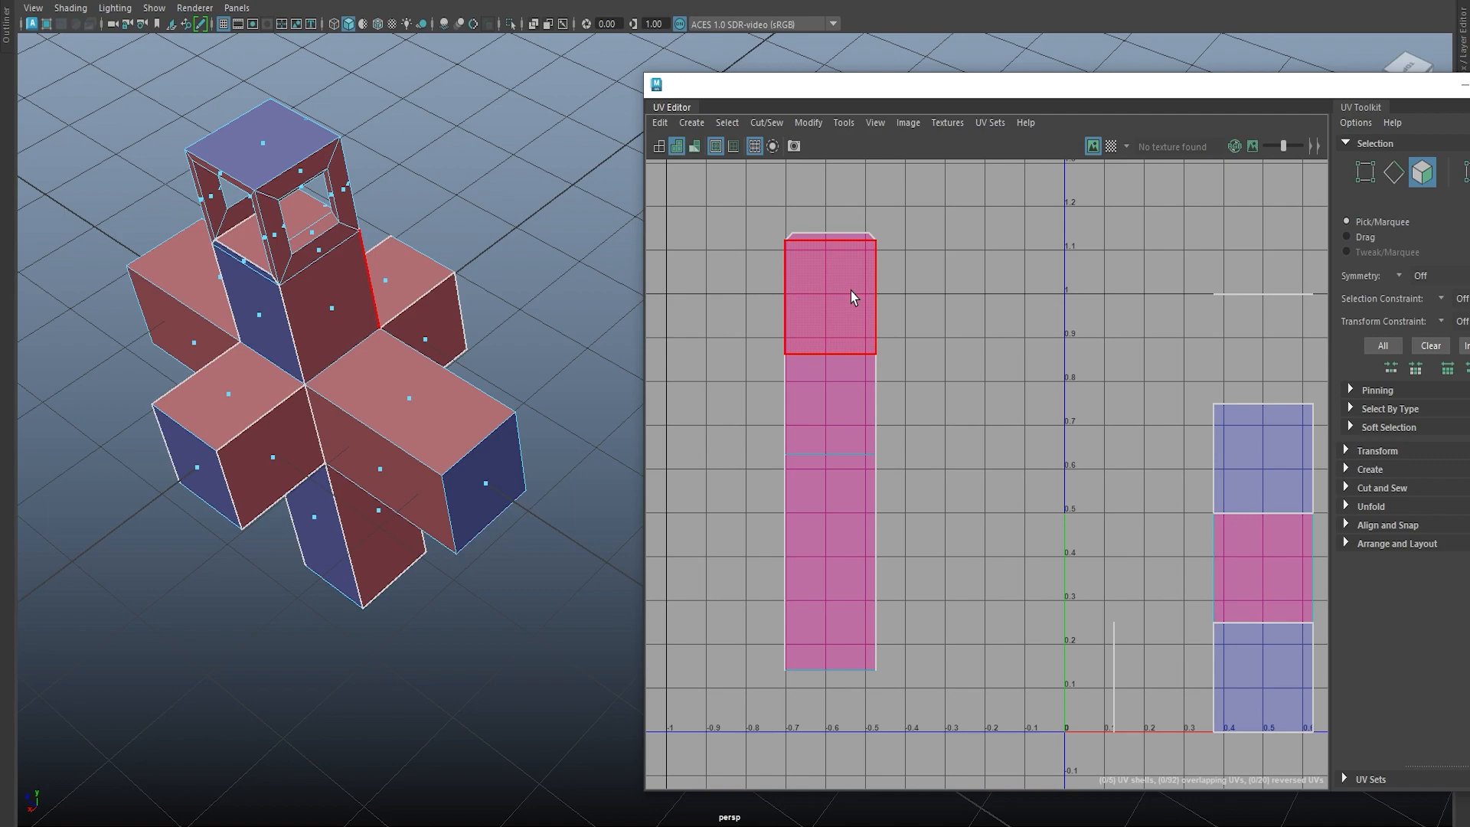
{"action": "scroll", "coordinate": [811, 236], "scroll_direction": "up", "scroll_amount": 1}
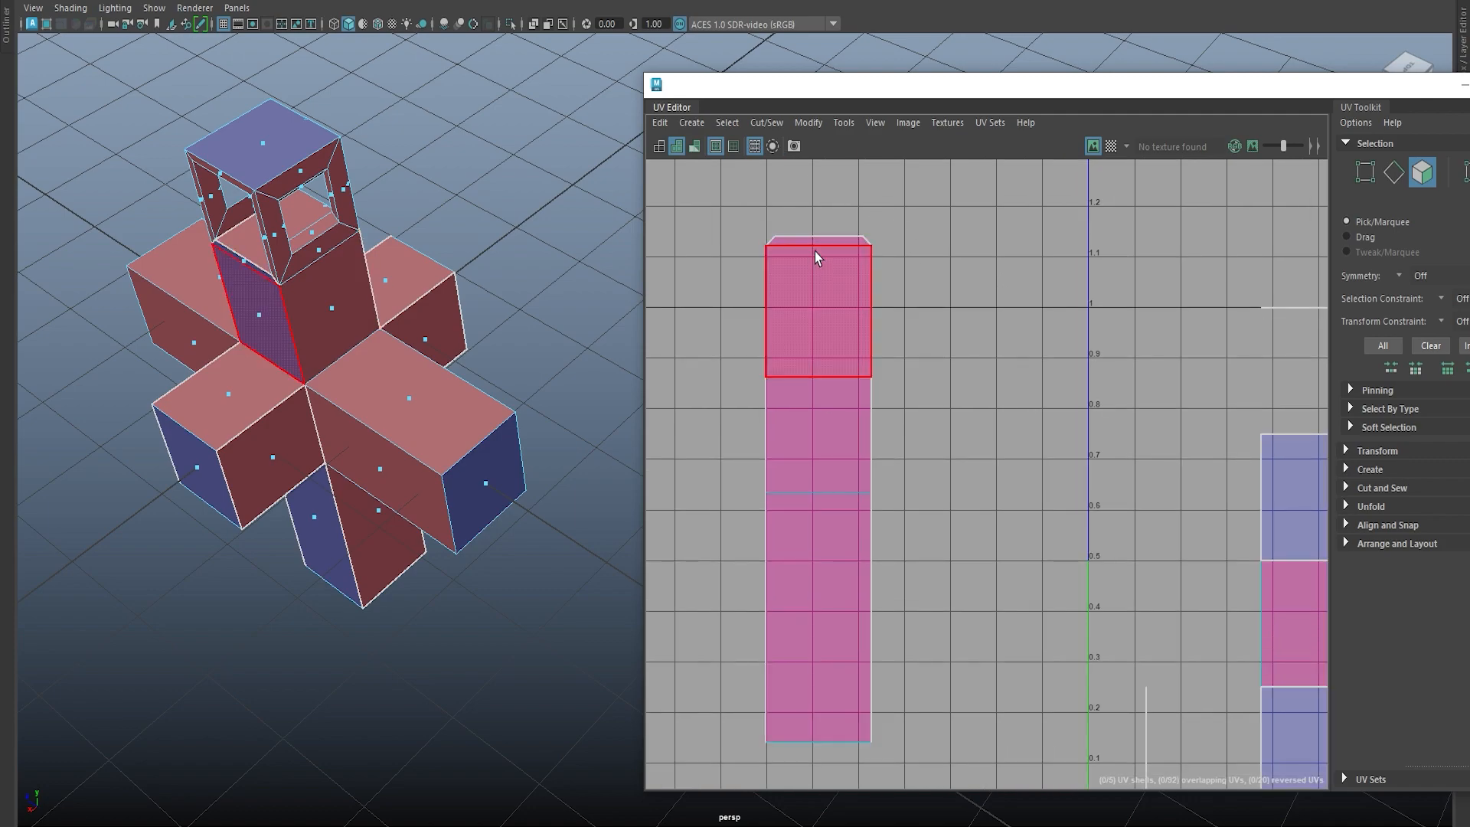
{"action": "left_click", "coordinate": [814, 251]}
{"action": "right_click_drag", "start_coordinate": [978, 277], "coordinate": [741, 310], "text": "shift"}
{"action": "scroll", "coordinate": [1007, 433], "scroll_direction": "down", "scroll_amount": 2}
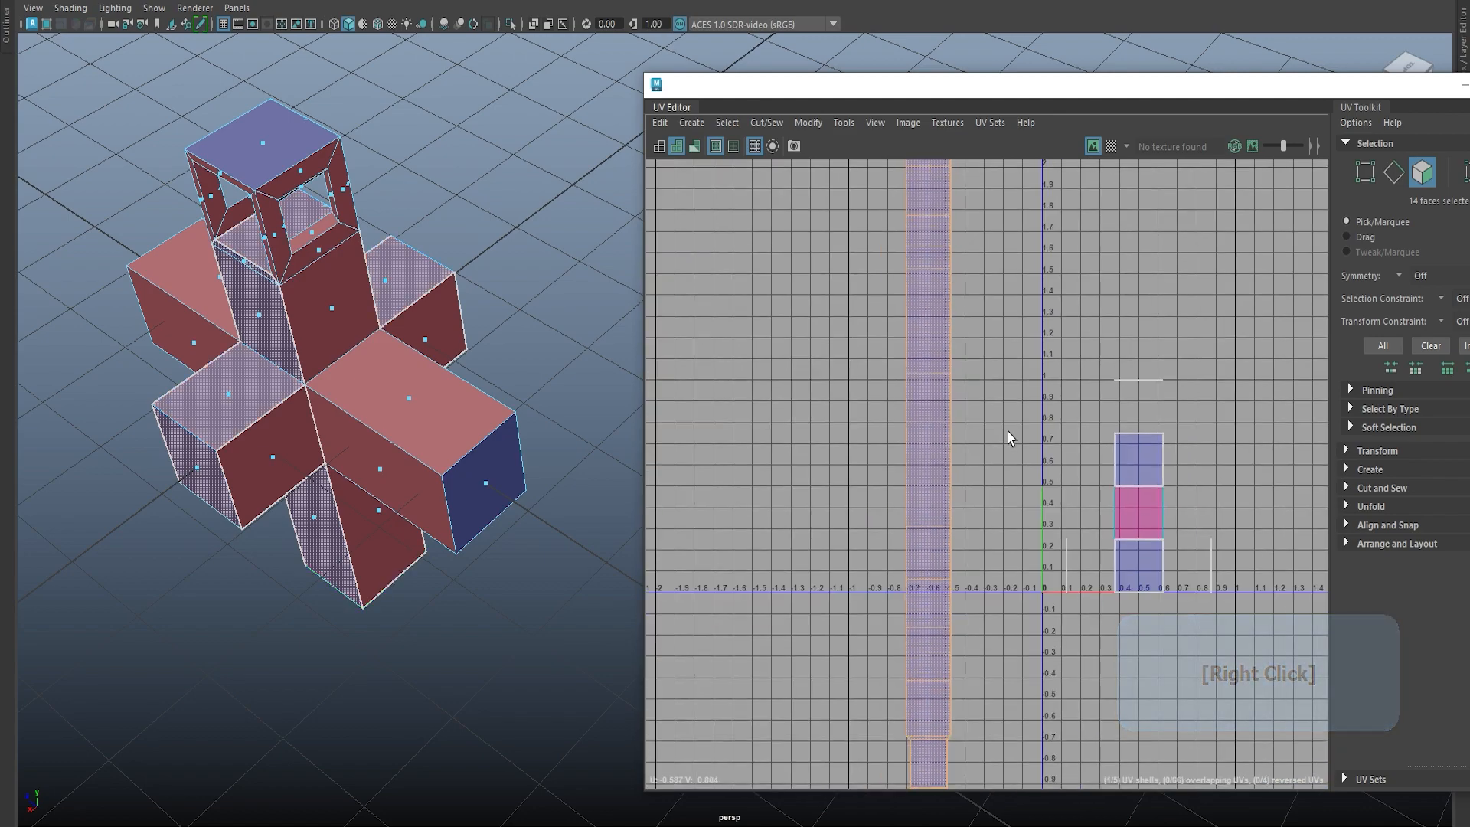
{"action": "scroll", "coordinate": [1007, 438], "scroll_direction": "down", "scroll_amount": 3}
{"action": "left_click", "coordinate": [1009, 511]}
Step: Examine the unfolded strip along its full length in UV space and the corresponding faces on the cross
{"action": "scroll", "coordinate": [1007, 506], "scroll_direction": "up", "scroll_amount": 3}
{"action": "mouse_move", "coordinate": [920, 561]}
{"action": "middle_mouse_down", "text": "alt"}
{"action": "mouse_move", "coordinate": [941, 627]}
{"action": "mouse_move", "coordinate": [865, 758]}
{"action": "middle_mouse_up", "text": "alt"}
{"action": "mouse_move", "coordinate": [876, 253]}
{"action": "middle_mouse_down", "text": "alt"}
{"action": "mouse_move", "coordinate": [766, 563]}
{"action": "mouse_move", "coordinate": [816, 594]}
{"action": "mouse_move", "coordinate": [803, 261]}
{"action": "middle_mouse_up", "text": "alt"}
{"action": "scroll", "coordinate": [816, 594], "scroll_direction": "down", "scroll_amount": 3}
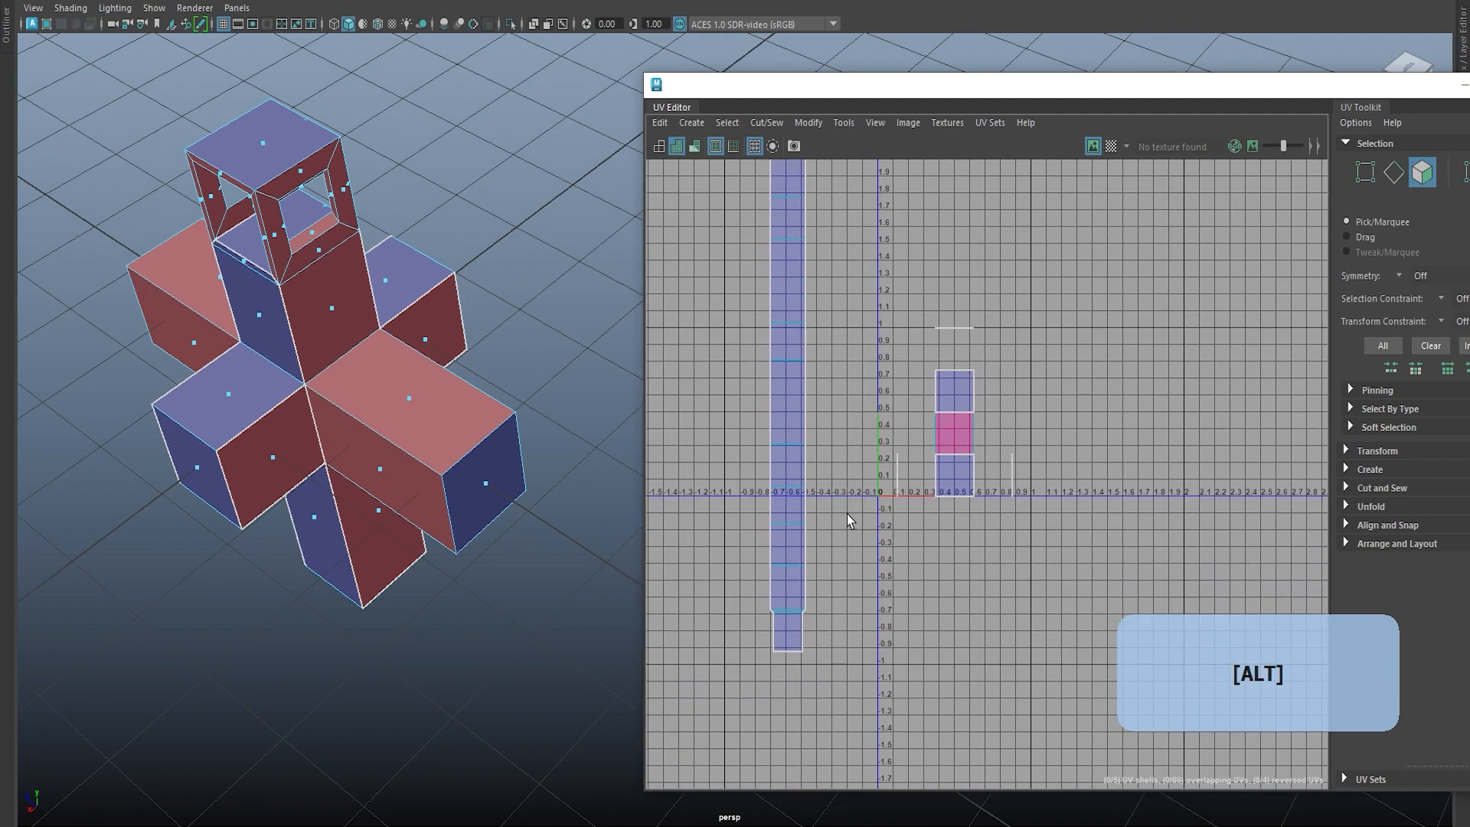
{"action": "middle_click_drag", "start_coordinate": [888, 547], "coordinate": [925, 489], "text": "alt"}
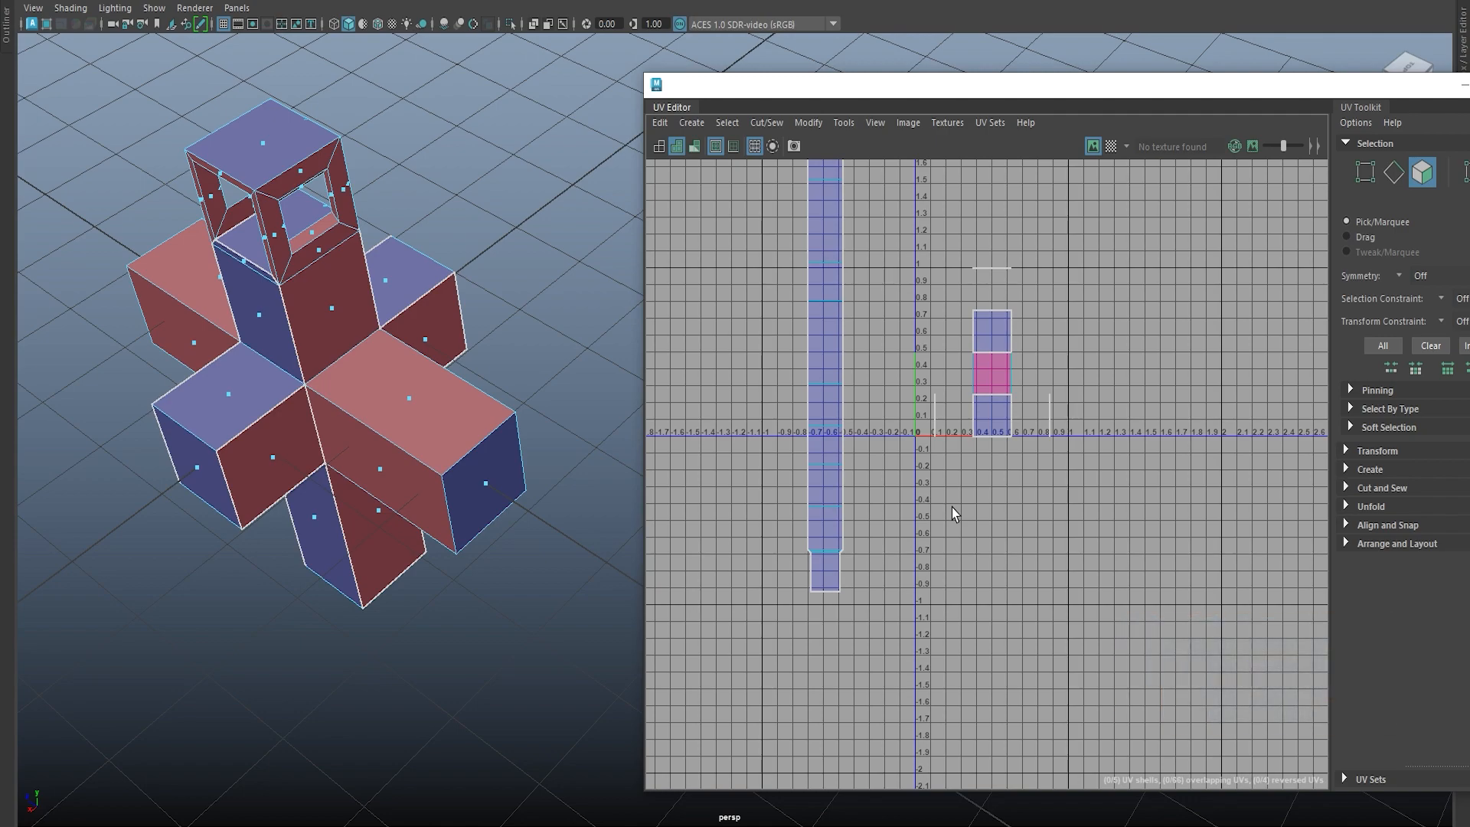
{"action": "scroll", "coordinate": [952, 506], "scroll_direction": "up", "scroll_amount": 3}
{"action": "middle_click_drag", "start_coordinate": [705, 346], "coordinate": [927, 521], "text": "alt"}
{"action": "scroll", "coordinate": [927, 521], "scroll_direction": "down", "scroll_amount": 1}
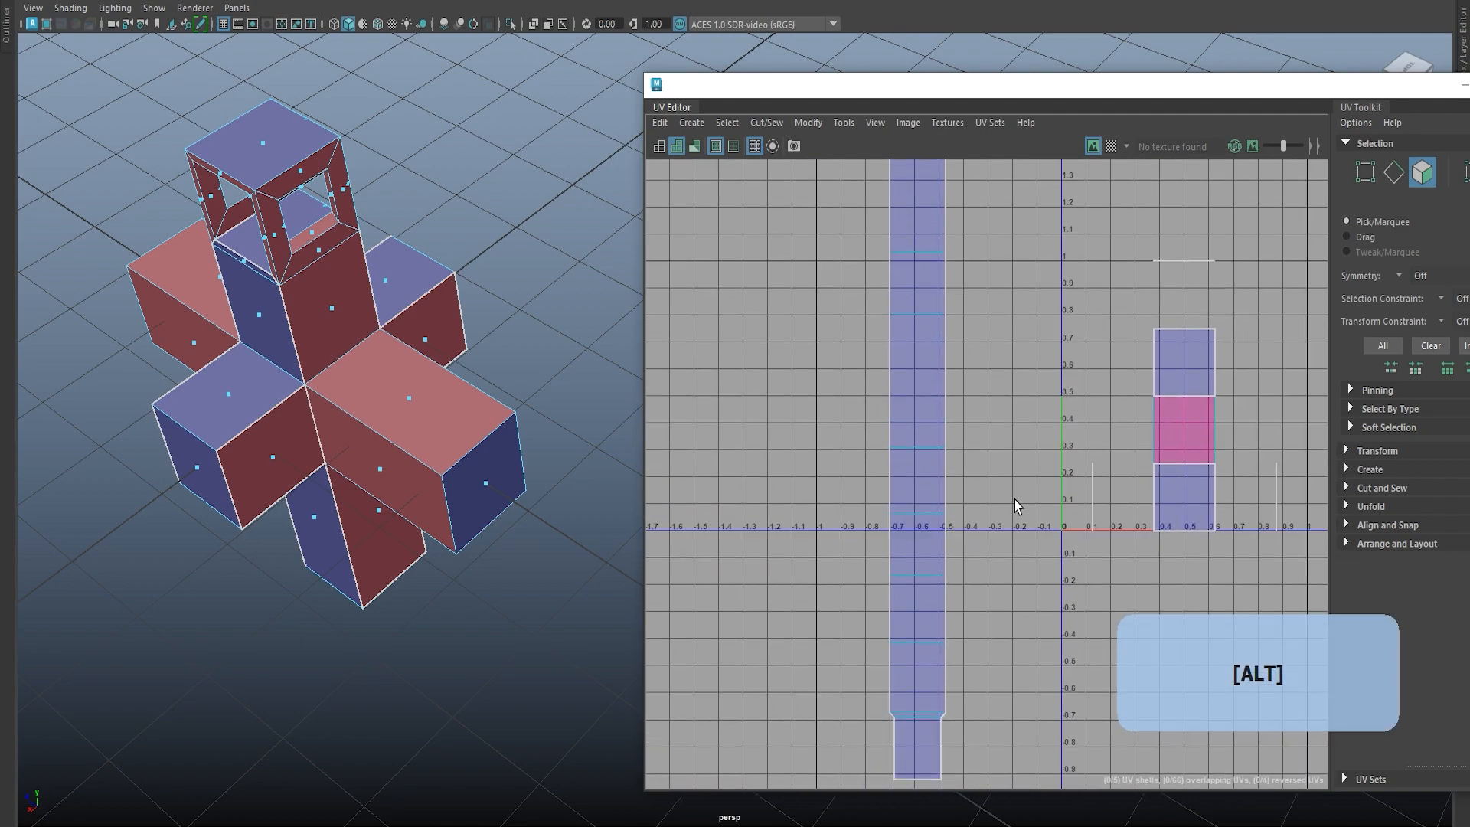
{"action": "left_click_drag", "start_coordinate": [564, 531], "coordinate": [388, 459], "text": "alt"}
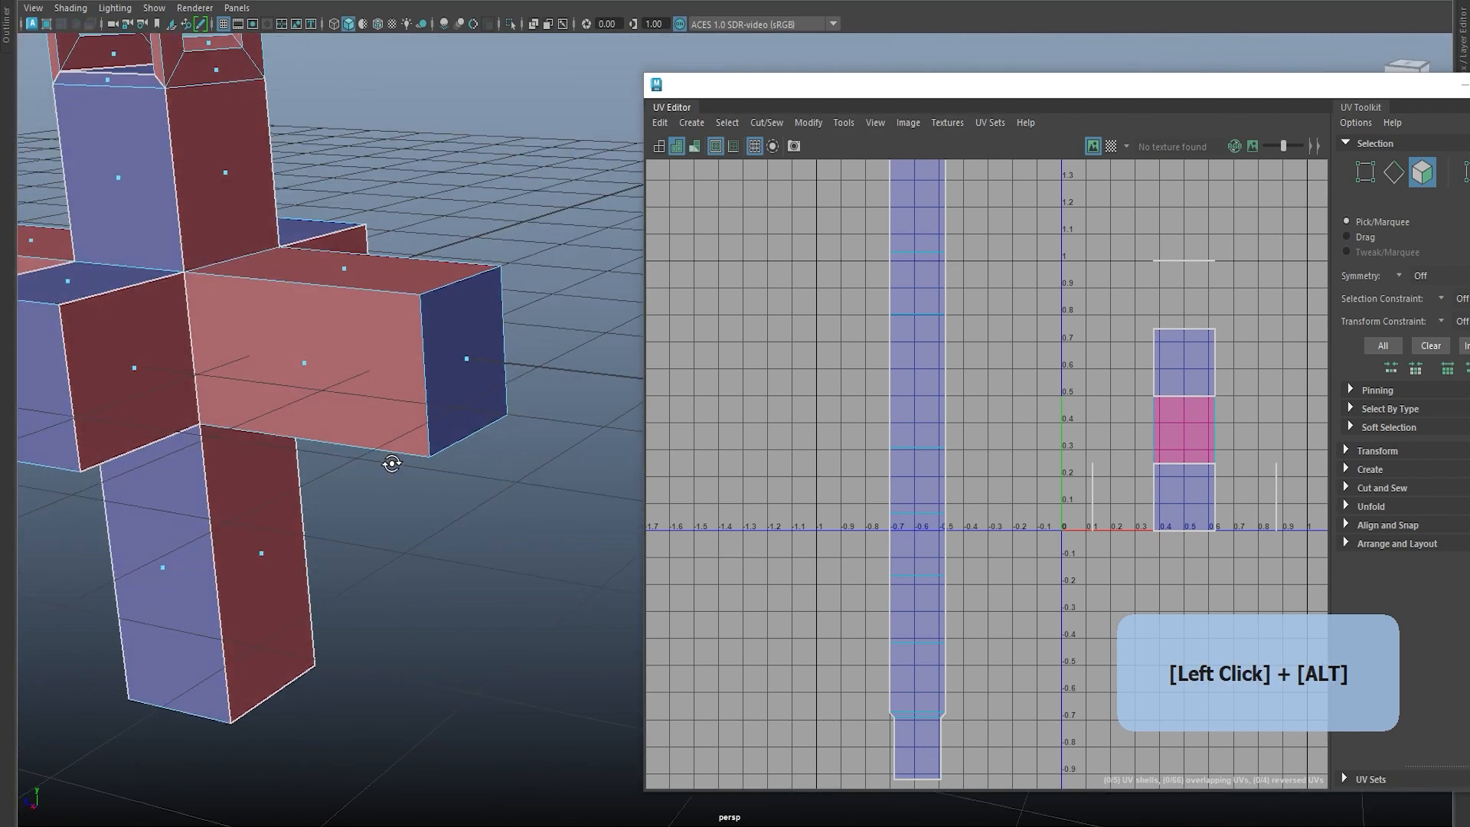
{"action": "middle_click_drag", "start_coordinate": [387, 459], "coordinate": [387, 321], "text": "alt"}
{"action": "scroll", "coordinate": [422, 381], "scroll_direction": "up", "scroll_amount": 2}
{"action": "left_click_drag", "start_coordinate": [351, 602], "coordinate": [344, 617], "text": "alt"}
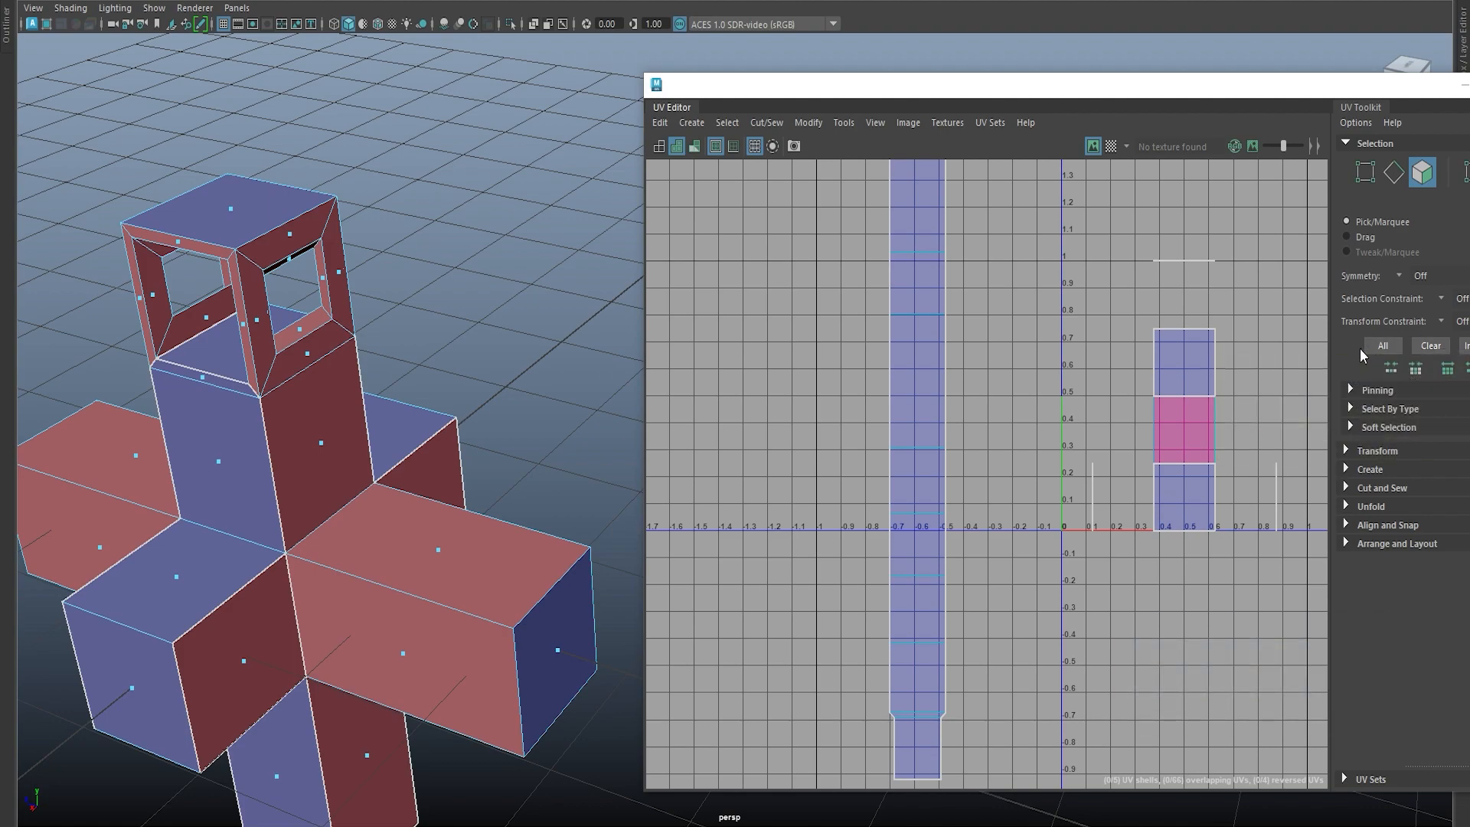
{"action": "middle_click_drag", "start_coordinate": [957, 254], "coordinate": [909, 220], "text": "alt"}
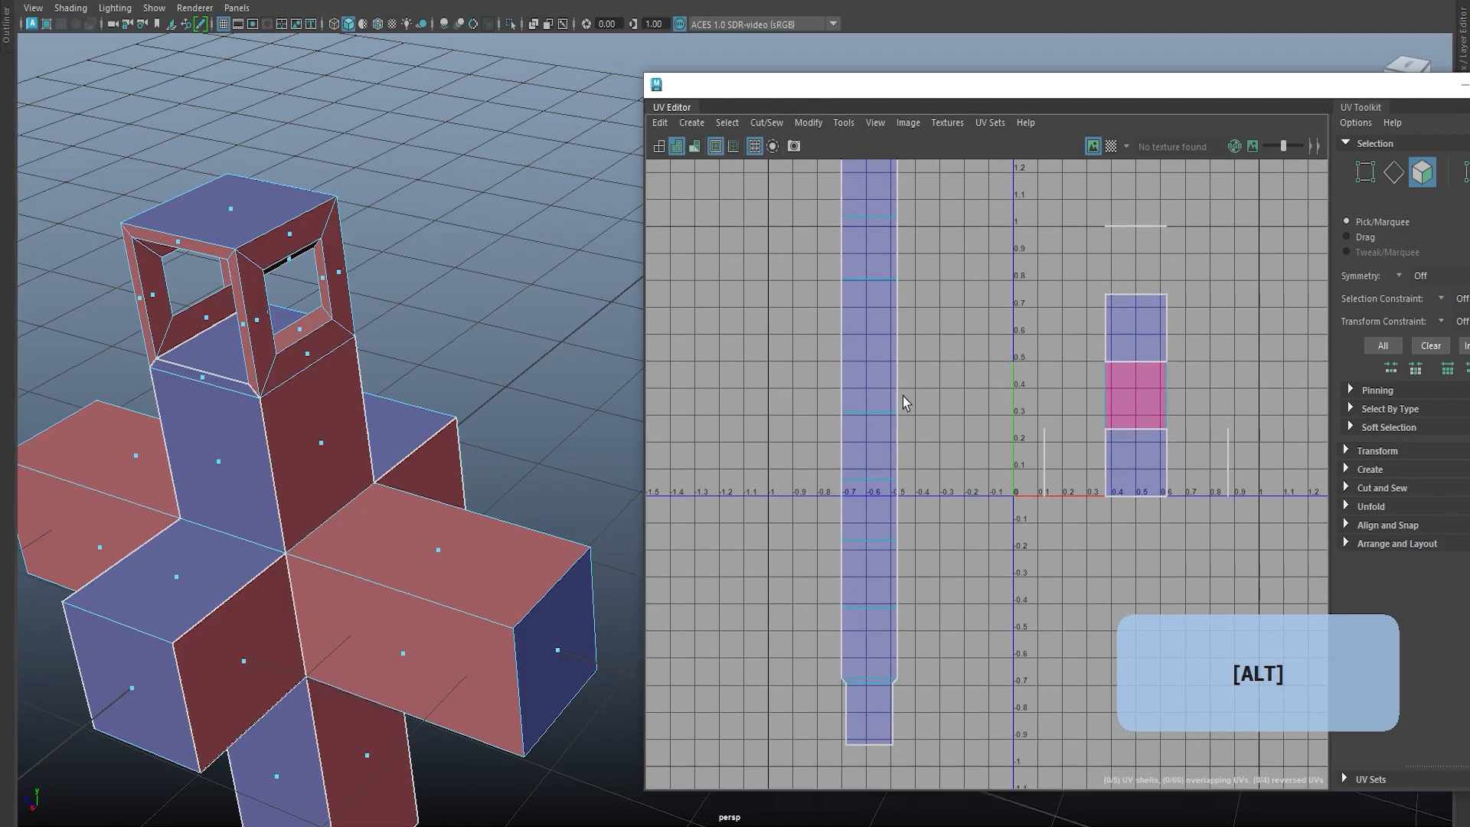
Step: Turn on the checker map and inspect the pattern on the cross's column and hollowed top
{"action": "left_click", "coordinate": [1110, 145]}
{"action": "left_click_drag", "start_coordinate": [176, 383], "coordinate": [125, 354], "text": "alt"}
{"action": "middle_click_drag", "start_coordinate": [125, 355], "coordinate": [170, 388], "text": "alt"}
{"action": "left_click_drag", "start_coordinate": [171, 387], "coordinate": [191, 288], "text": "alt"}
{"action": "middle_click_drag", "start_coordinate": [191, 289], "coordinate": [230, 253], "text": "alt"}
{"action": "left_click_drag", "start_coordinate": [229, 252], "coordinate": [306, 367], "text": "alt"}
{"action": "middle_click_drag", "start_coordinate": [307, 368], "coordinate": [430, 564], "text": "alt"}
{"action": "scroll", "coordinate": [935, 496], "scroll_direction": "up", "scroll_amount": 3, "text": "alt"}
Step: Select the long strip shell, unfold it once more and clear the selection
{"action": "left_click", "coordinate": [807, 501]}
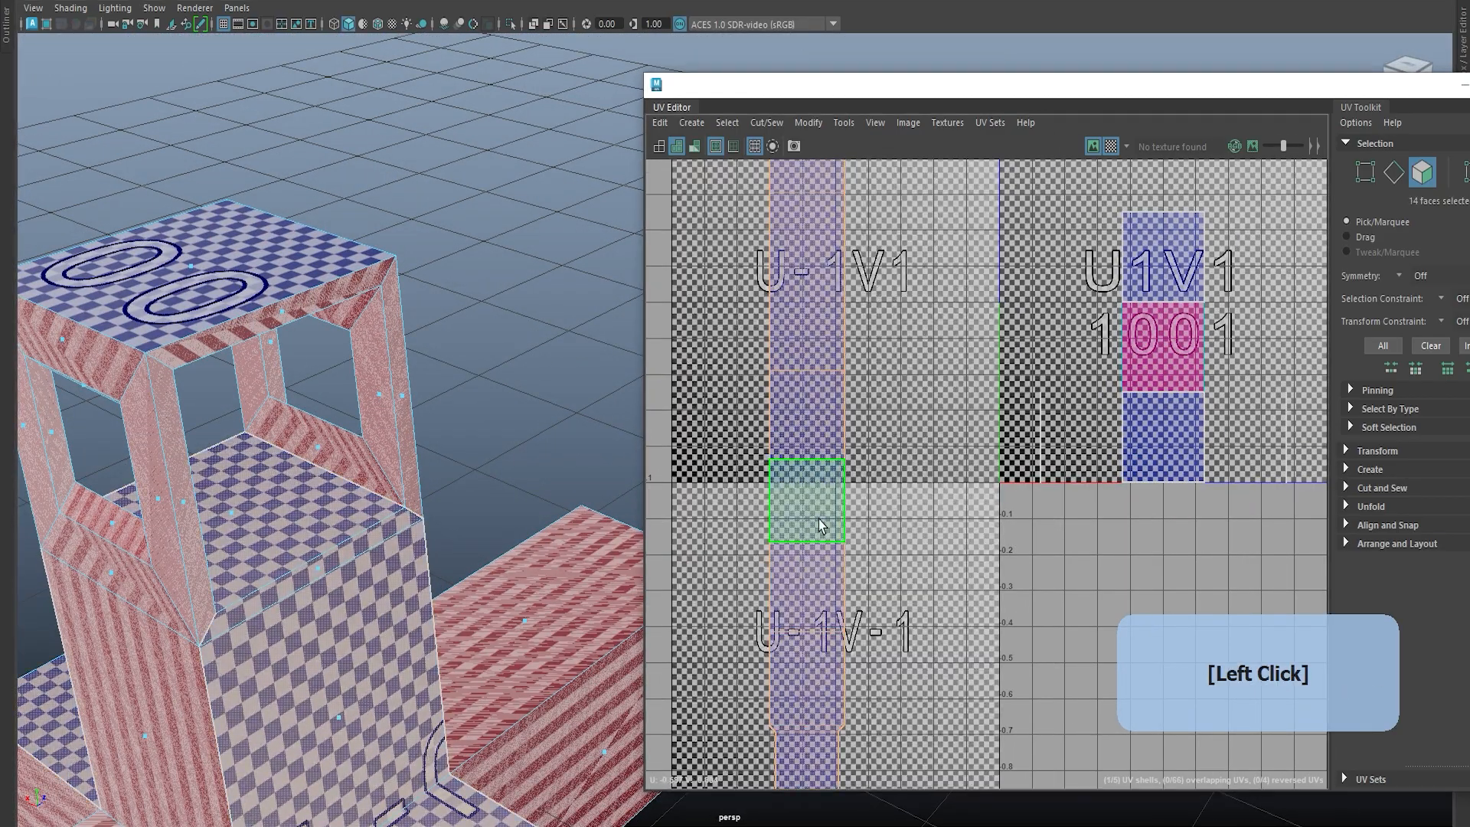
{"action": "right_click_drag", "start_coordinate": [924, 474], "coordinate": [798, 441], "text": "shift"}
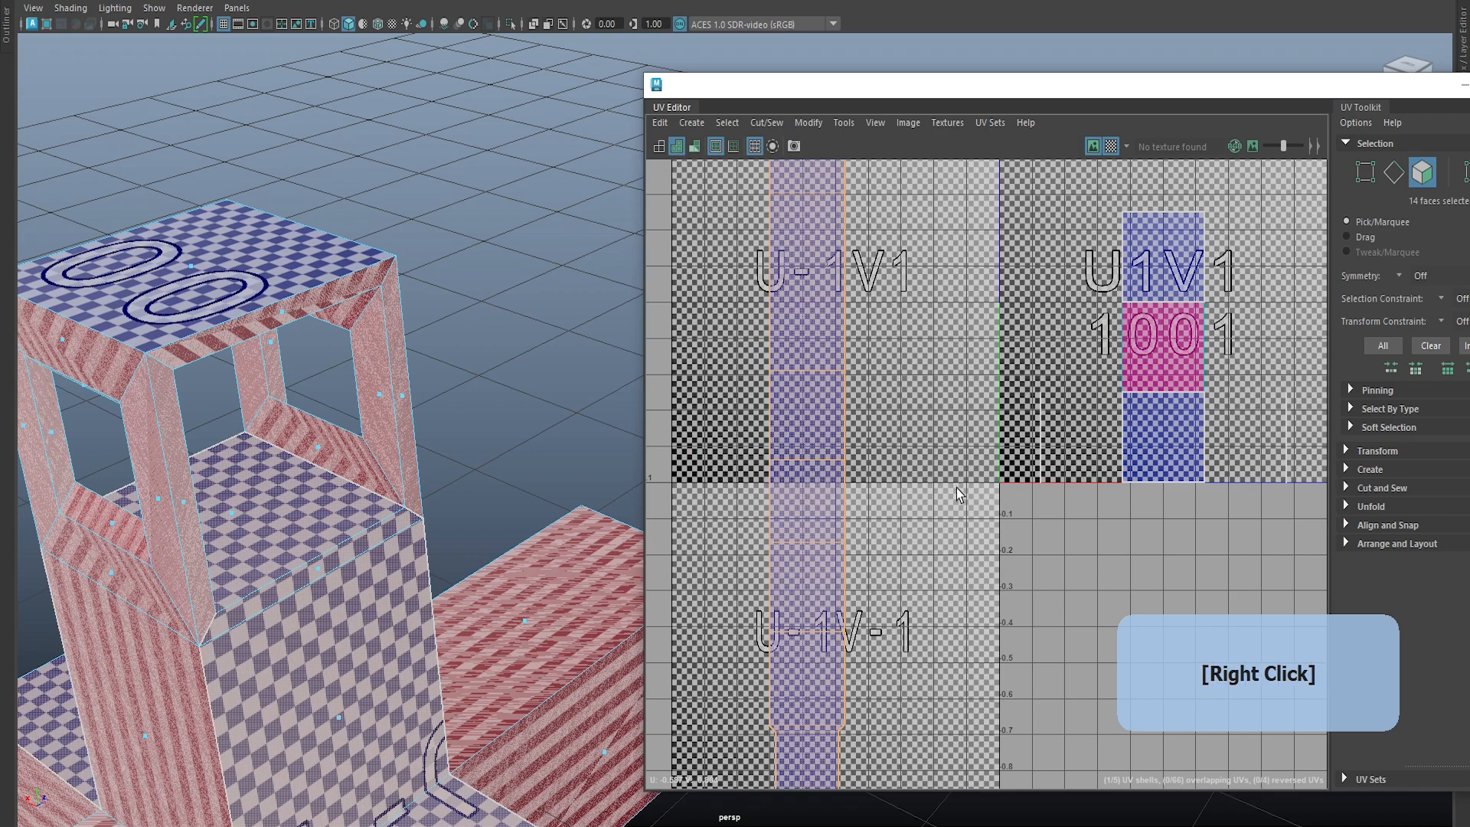
{"action": "left_click", "coordinate": [884, 518]}
{"action": "scroll", "coordinate": [885, 517], "scroll_direction": "down", "scroll_amount": 2}
{"action": "scroll", "coordinate": [885, 517], "scroll_direction": "down", "scroll_amount": 2}
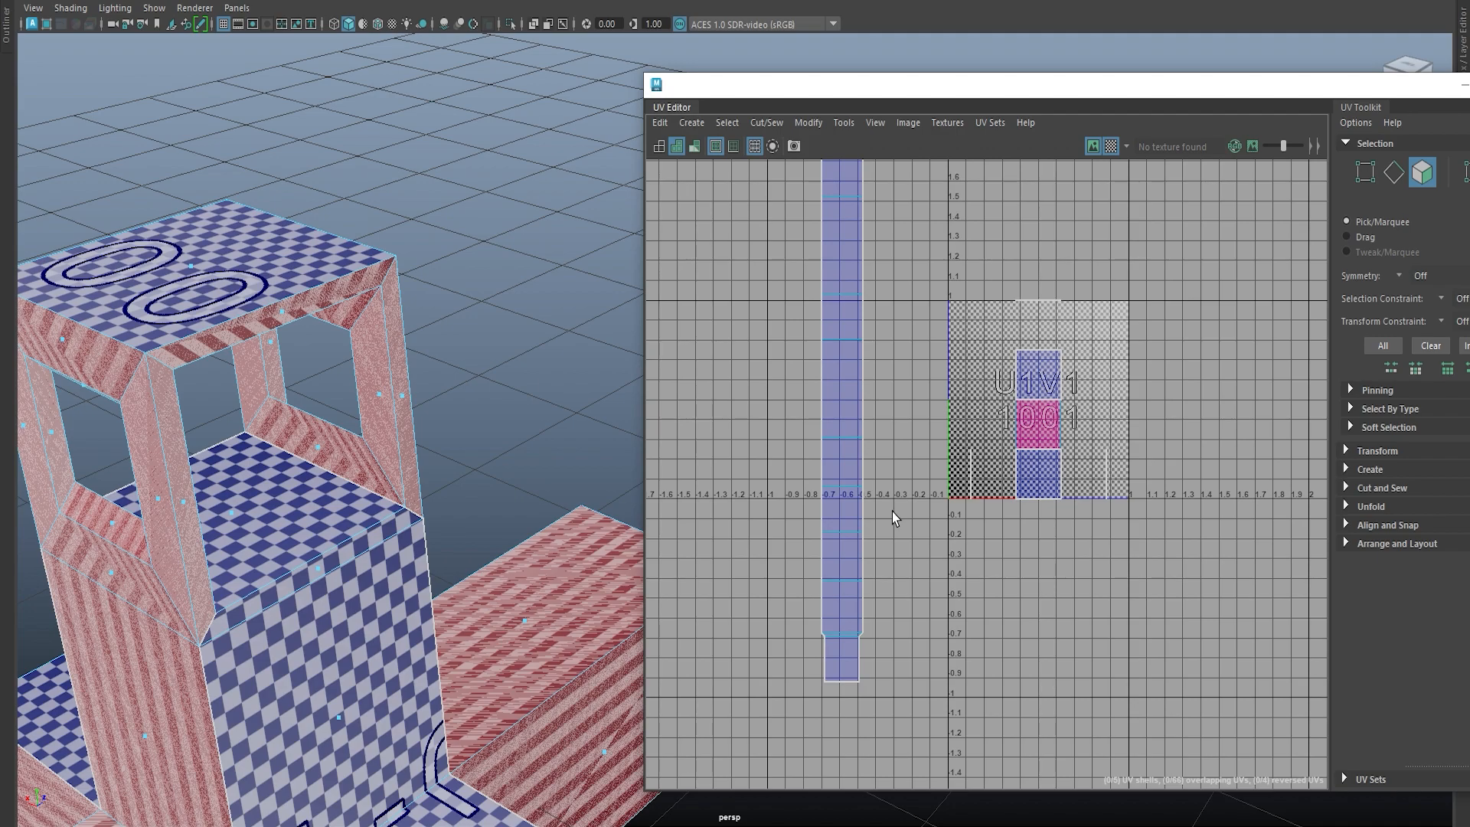
Step: Examine the re-unfolded strip's faces and the checker pattern on the cross's column and arms
{"action": "scroll", "coordinate": [817, 464], "scroll_direction": "down", "scroll_amount": 3}
{"action": "middle_click_drag", "start_coordinate": [915, 335], "coordinate": [865, 414], "text": "alt"}
{"action": "scroll", "coordinate": [765, 414], "scroll_direction": "up", "scroll_amount": 3}
{"action": "left_click", "coordinate": [798, 392]}
{"action": "double_click", "coordinate": [798, 391]}
{"action": "middle_click_drag", "start_coordinate": [825, 620], "coordinate": [849, 281], "text": "alt"}
{"action": "left_click", "coordinate": [876, 561]}
{"action": "middle_click_drag", "start_coordinate": [957, 345], "coordinate": [751, 558], "text": "alt"}
{"action": "scroll", "coordinate": [751, 558], "scroll_direction": "up", "scroll_amount": 1}
{"action": "middle_click_drag", "start_coordinate": [329, 528], "coordinate": [288, 298], "text": "alt"}
{"action": "scroll", "coordinate": [289, 297], "scroll_direction": "down", "scroll_amount": 2}
{"action": "scroll", "coordinate": [288, 297], "scroll_direction": "down", "scroll_amount": 3}
{"action": "left_click_drag", "start_coordinate": [288, 297], "coordinate": [341, 421], "text": "alt"}
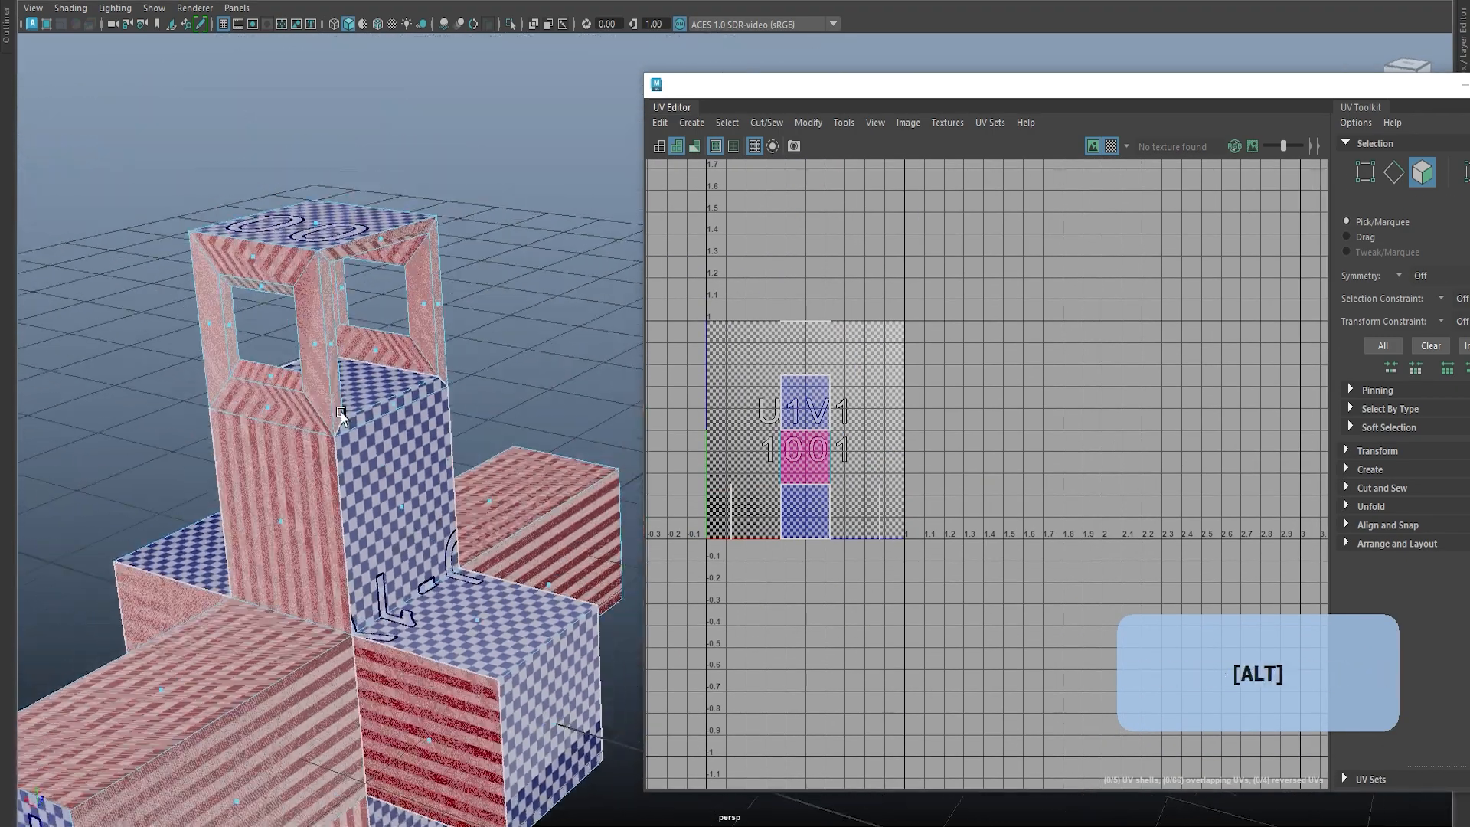
{"action": "middle_click_drag", "start_coordinate": [342, 420], "coordinate": [437, 279], "text": "alt"}
Step: Select the face loop through the column and the still unmapped arms, excluding the two faces belonging to the unfolded strip
{"action": "left_click", "coordinate": [169, 599]}
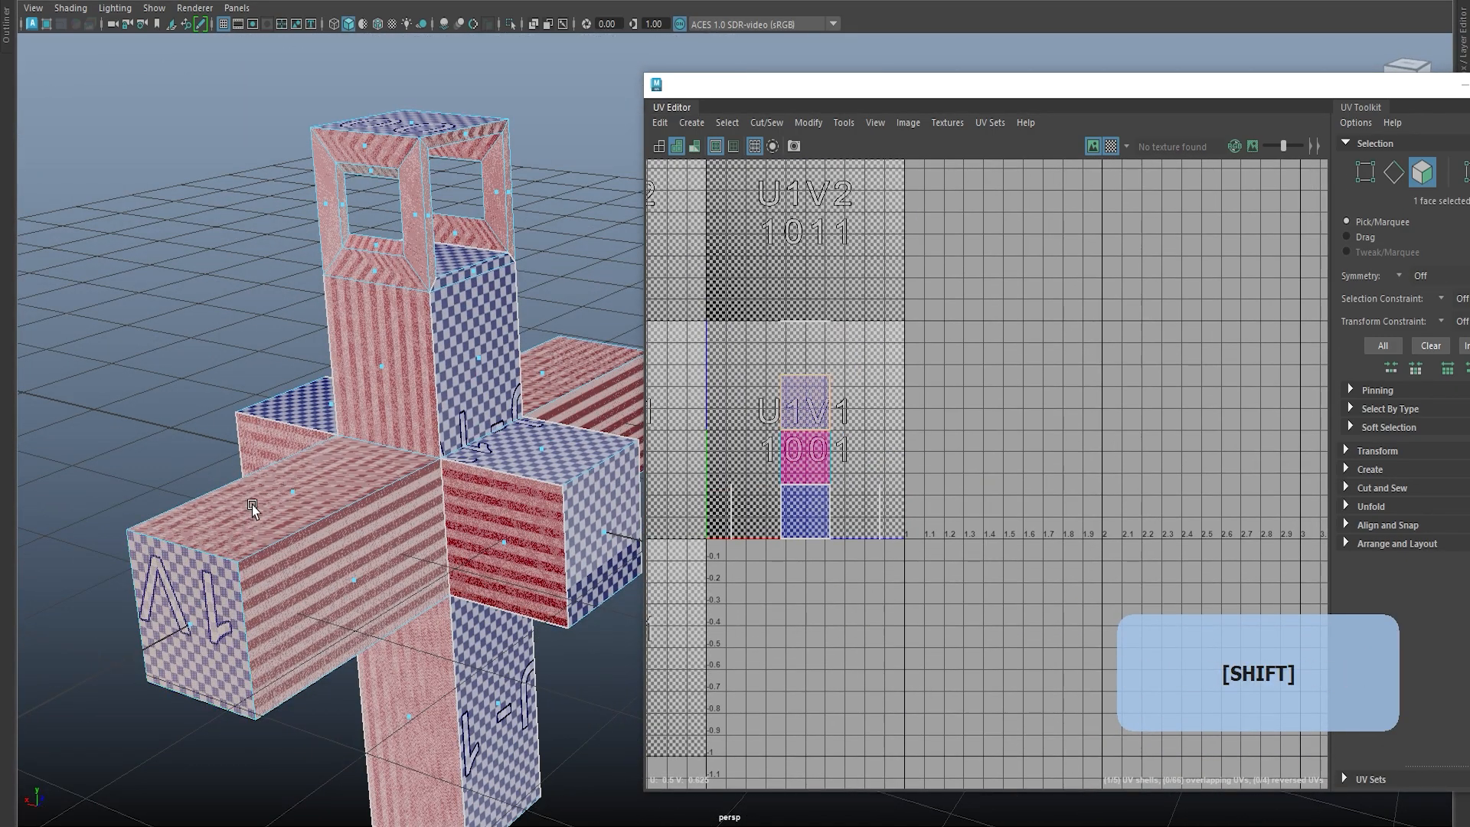
{"action": "left_click", "coordinate": [290, 493], "text": "shift"}
{"action": "left_click_drag", "start_coordinate": [289, 493], "coordinate": [375, 489], "text": "alt"}
{"action": "scroll", "coordinate": [847, 501], "scroll_direction": "down", "scroll_amount": 2, "text": "alt"}
{"action": "middle_click_drag", "start_coordinate": [847, 500], "coordinate": [902, 584], "text": "alt"}
{"action": "scroll", "coordinate": [779, 583], "scroll_direction": "down", "scroll_amount": 2, "text": "alt"}
{"action": "middle_click_drag", "start_coordinate": [779, 583], "coordinate": [858, 441], "text": "alt"}
{"action": "scroll", "coordinate": [858, 441], "scroll_direction": "up", "scroll_amount": 2, "text": "alt"}
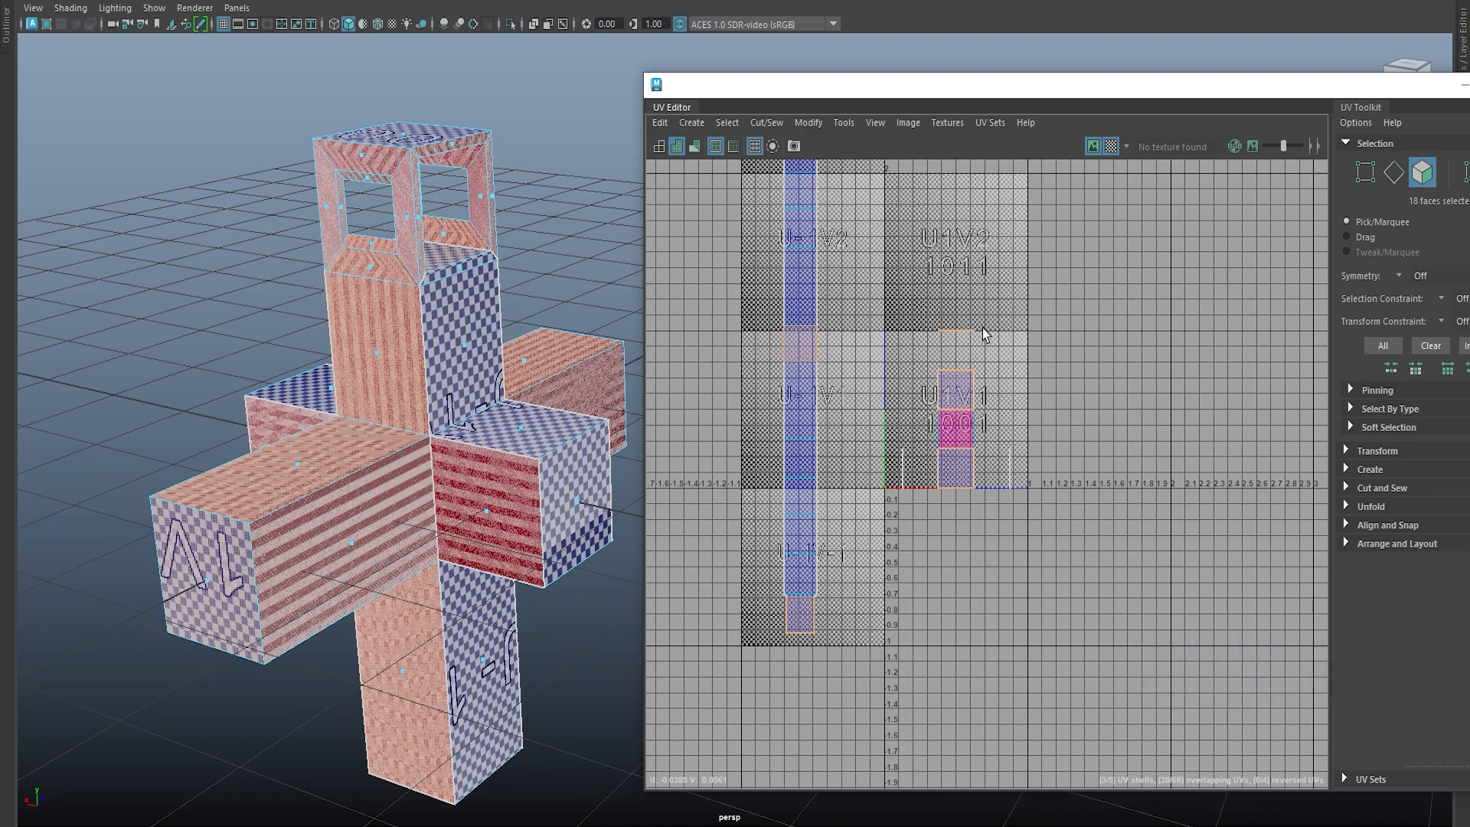
{"action": "scroll", "coordinate": [705, 272], "scroll_direction": "up", "scroll_amount": 2, "text": "alt"}
{"action": "middle_click_drag", "start_coordinate": [828, 754], "coordinate": [824, 721], "text": "alt"}
{"action": "left_click", "coordinate": [769, 447], "text": "ctrl"}
{"action": "left_click", "coordinate": [813, 328], "text": "ctrl"}
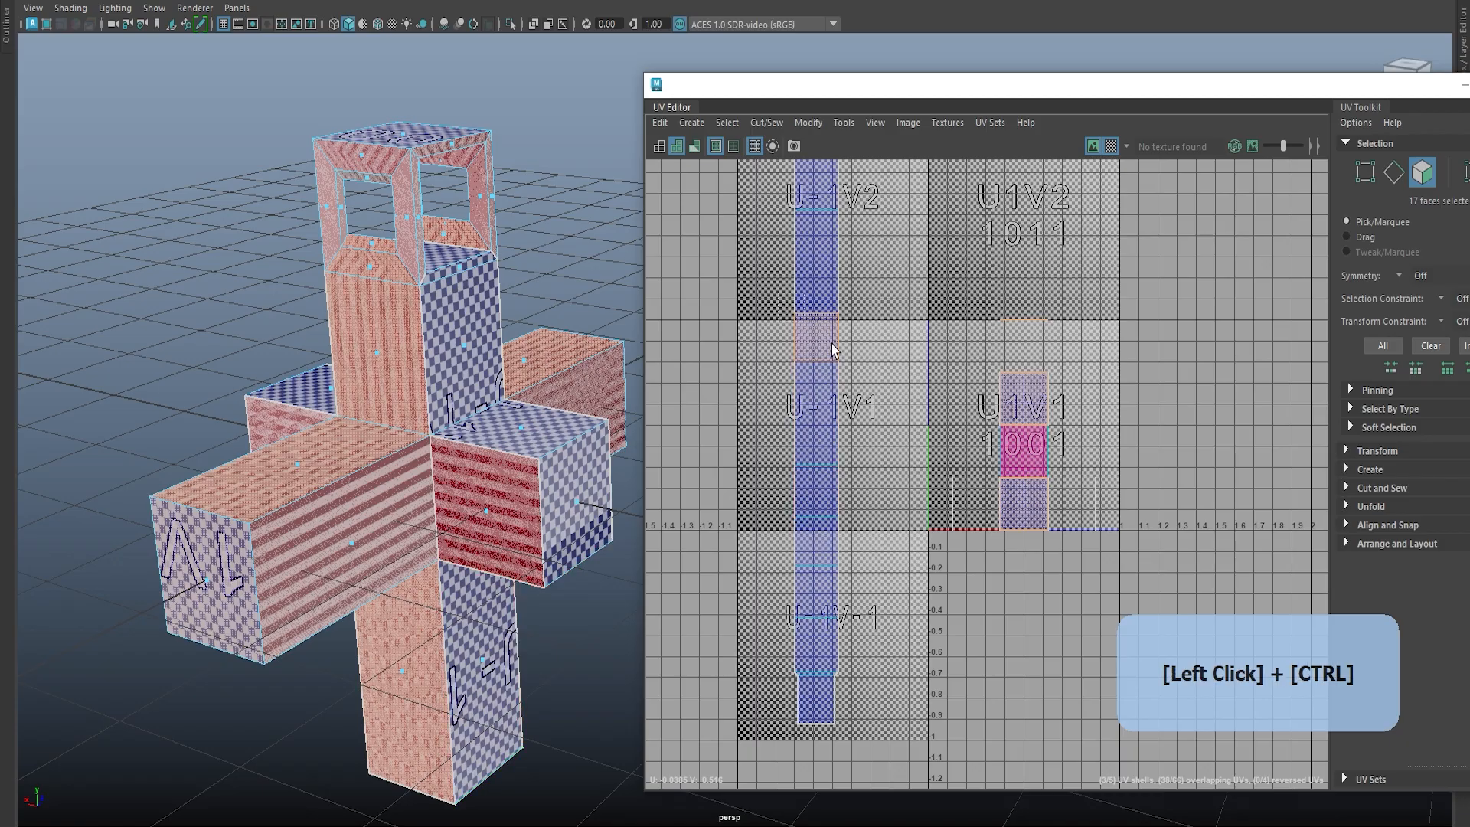
{"action": "middle_click_drag", "start_coordinate": [895, 449], "coordinate": [835, 459], "text": "alt"}
Step: Try to planar map the selected loop from the Z axis, undo the projection and clear the selection
{"action": "left_click_drag", "start_coordinate": [261, 454], "coordinate": [516, 528], "text": "alt"}
{"action": "key", "text": "w"}
{"action": "middle_click_drag", "start_coordinate": [516, 528], "coordinate": [362, 444], "text": "alt"}
{"action": "mouse_move", "coordinate": [363, 444]}
{"action": "left_mouse_down", "text": "alt"}
{"action": "mouse_move", "coordinate": [436, 410]}
{"action": "mouse_move", "coordinate": [359, 417]}
{"action": "left_mouse_up", "text": "alt"}
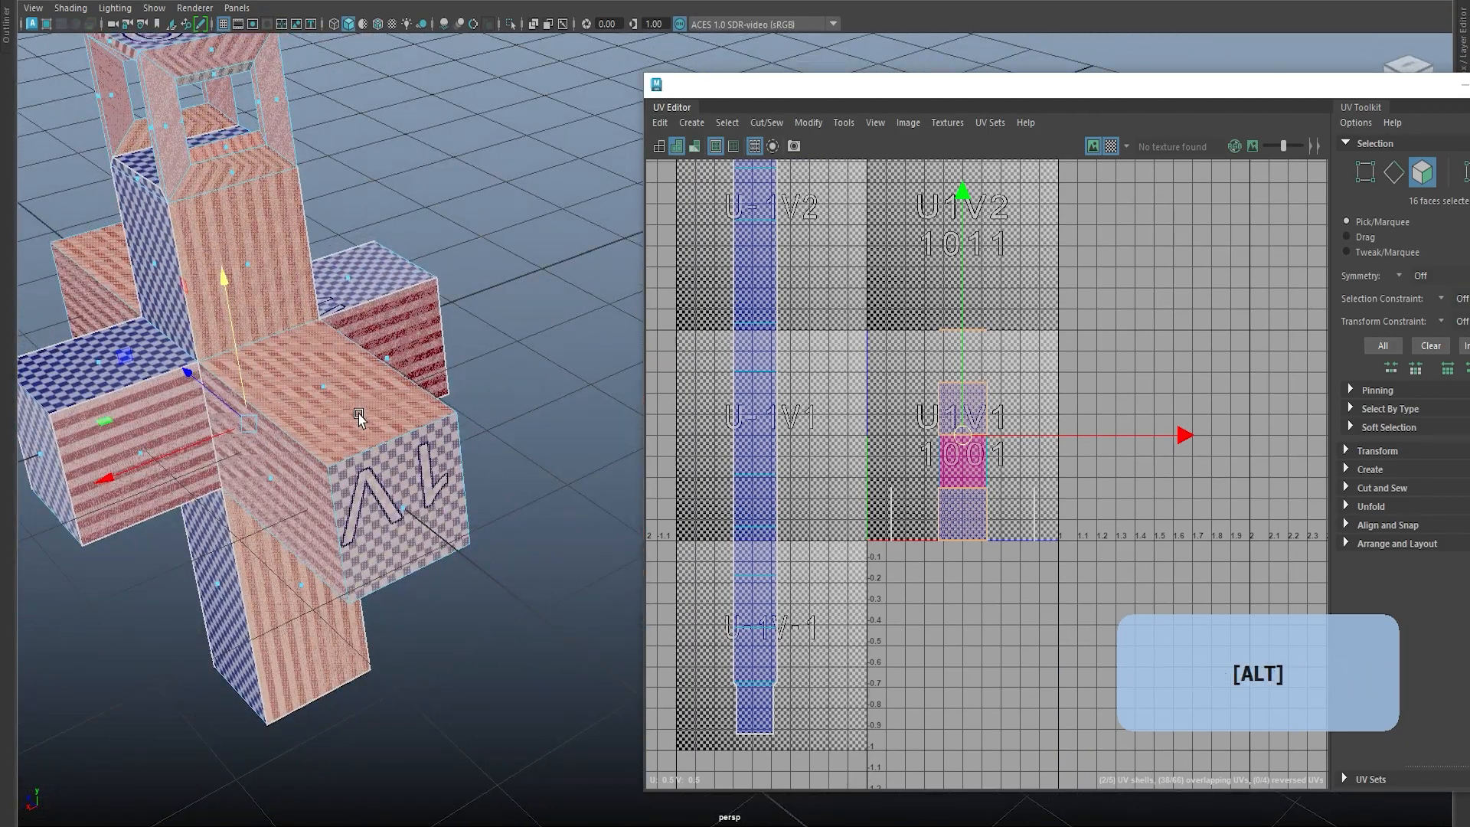
{"action": "middle_click_drag", "start_coordinate": [359, 417], "coordinate": [401, 450], "text": "alt"}
{"action": "left_click_drag", "start_coordinate": [439, 451], "coordinate": [352, 430], "text": "alt"}
{"action": "middle_click_drag", "start_coordinate": [381, 372], "coordinate": [403, 482], "text": "alt"}
{"action": "right_click_drag", "start_coordinate": [1064, 541], "coordinate": [1023, 538], "text": "alt"}
{"action": "middle_click_drag", "start_coordinate": [1207, 323], "coordinate": [1140, 329], "text": "alt"}
{"action": "right_click_drag", "start_coordinate": [1138, 322], "coordinate": [1197, 222], "text": "shift"}
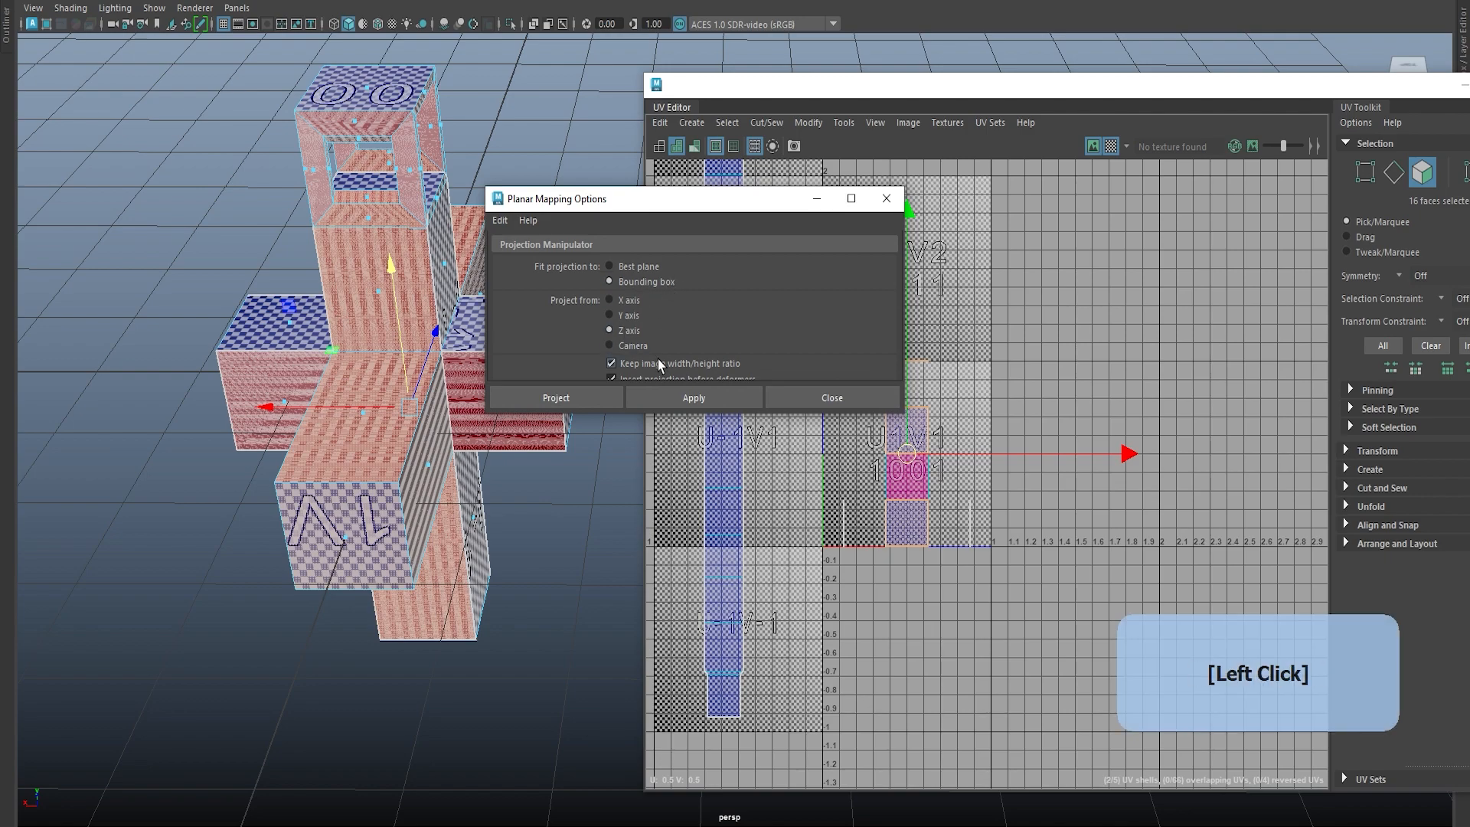
{"action": "left_click", "coordinate": [691, 398]}
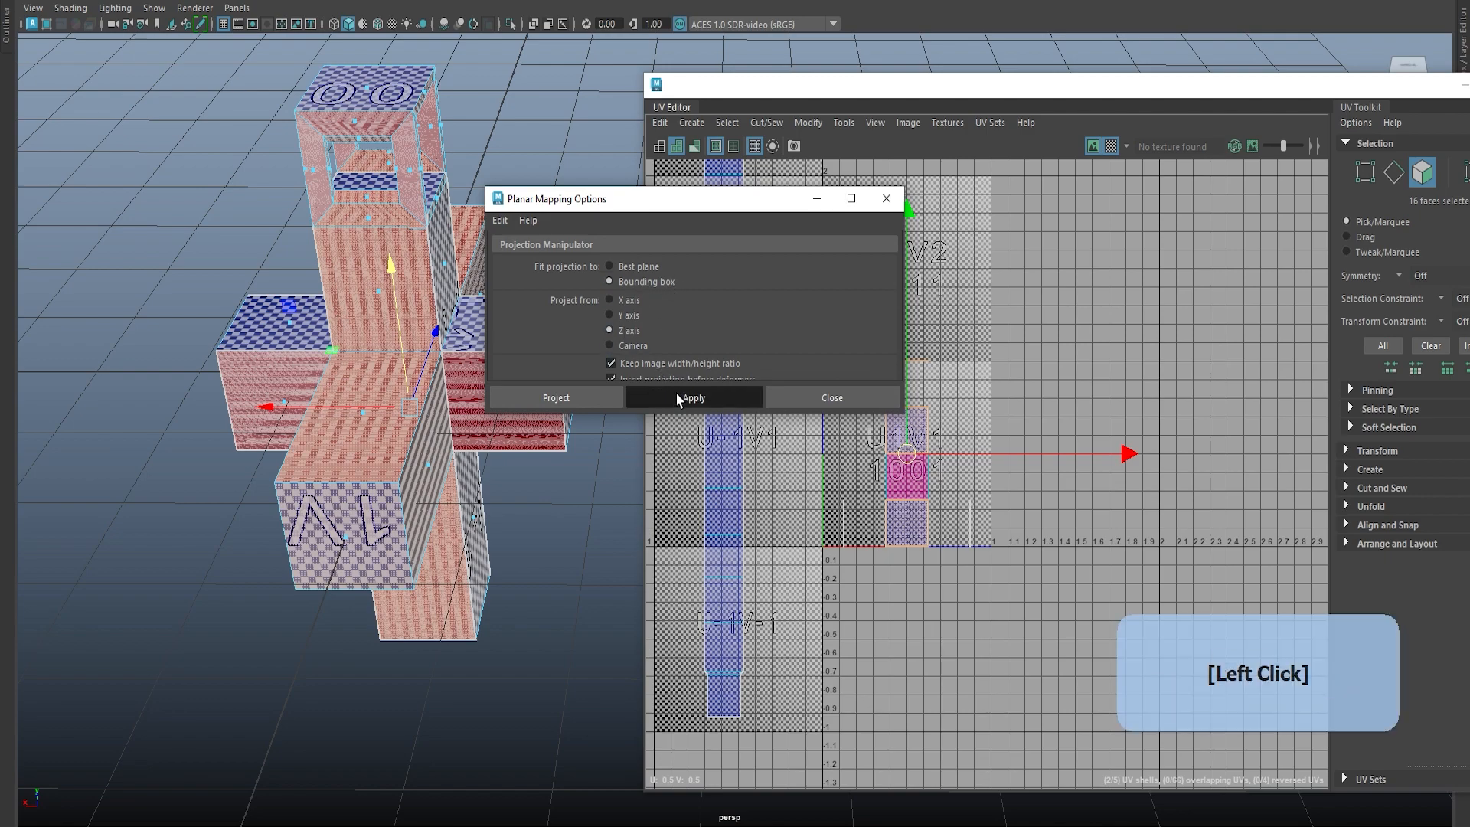
{"action": "left_click", "coordinate": [795, 398]}
{"action": "left_click_drag", "start_coordinate": [492, 436], "coordinate": [286, 522], "text": "alt"}
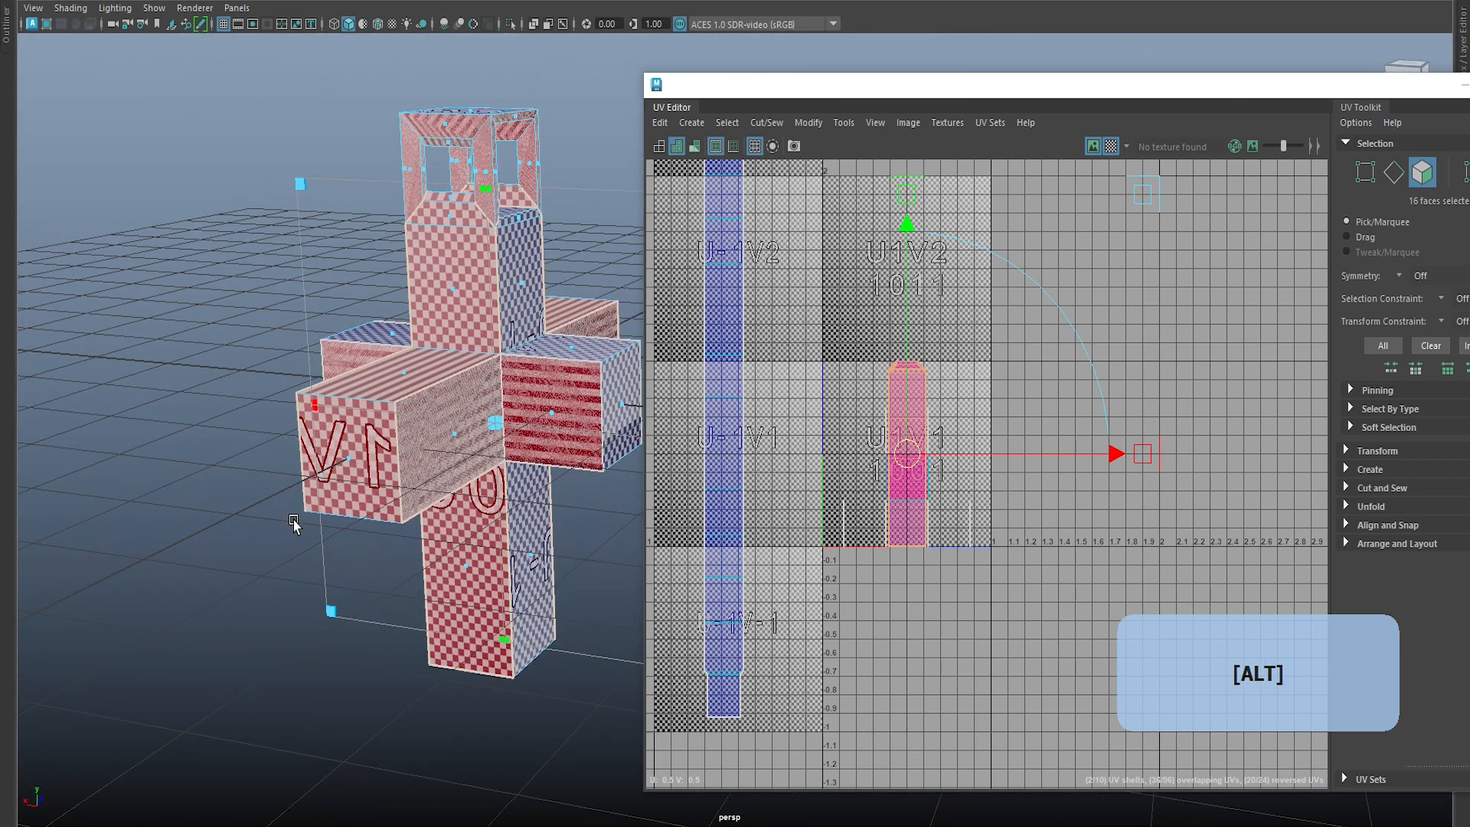
{"action": "scroll", "coordinate": [885, 590], "scroll_direction": "down", "scroll_amount": 2}
{"action": "key", "text": "ctrl+z"}
{"action": "left_click", "coordinate": [925, 655]}
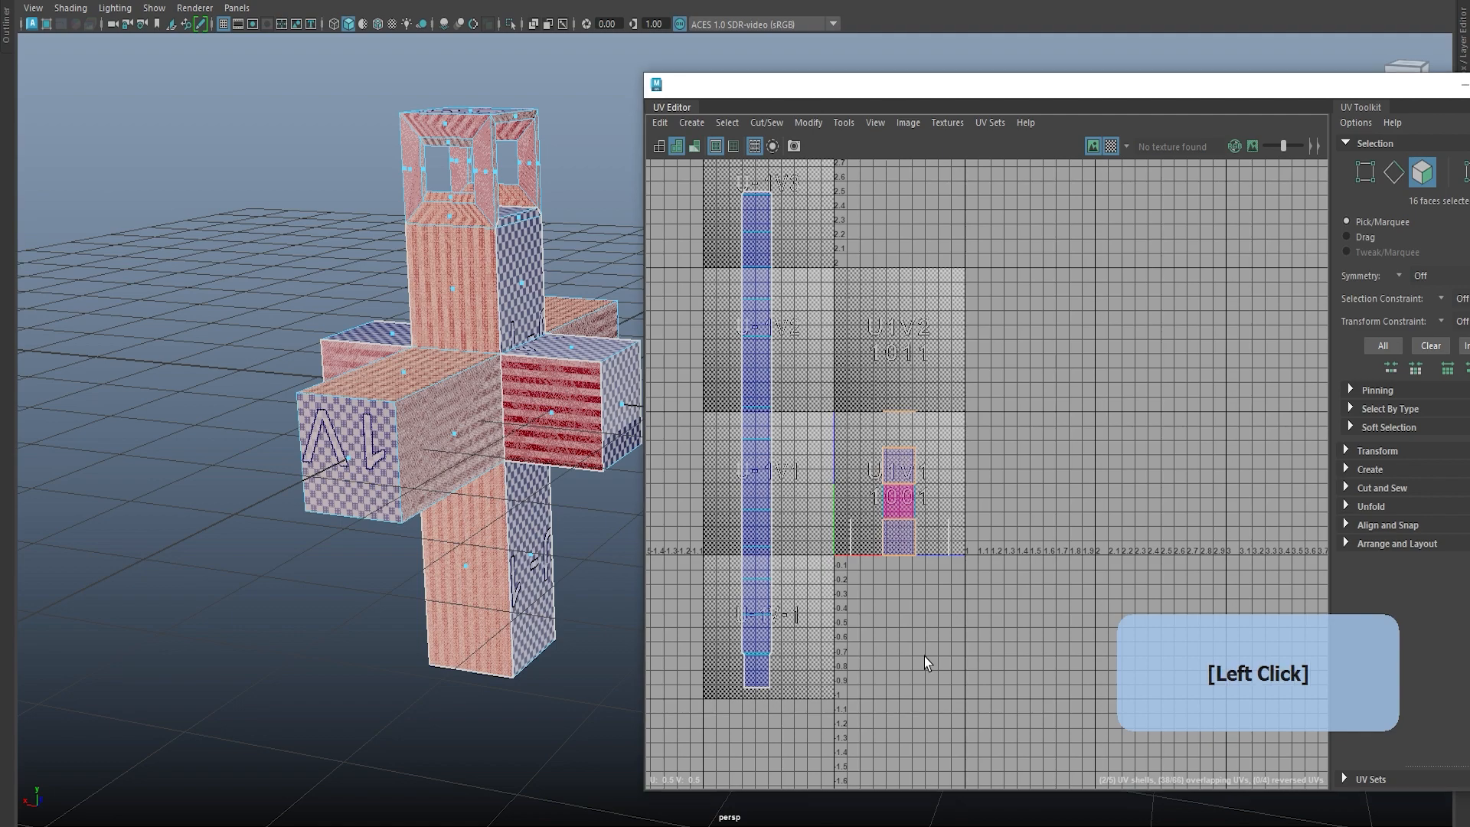
Step: Turn off shaded UV display and the checker map
{"action": "scroll", "coordinate": [288, 420], "scroll_direction": "up", "scroll_amount": 1}
{"action": "left_click", "coordinate": [660, 145]}
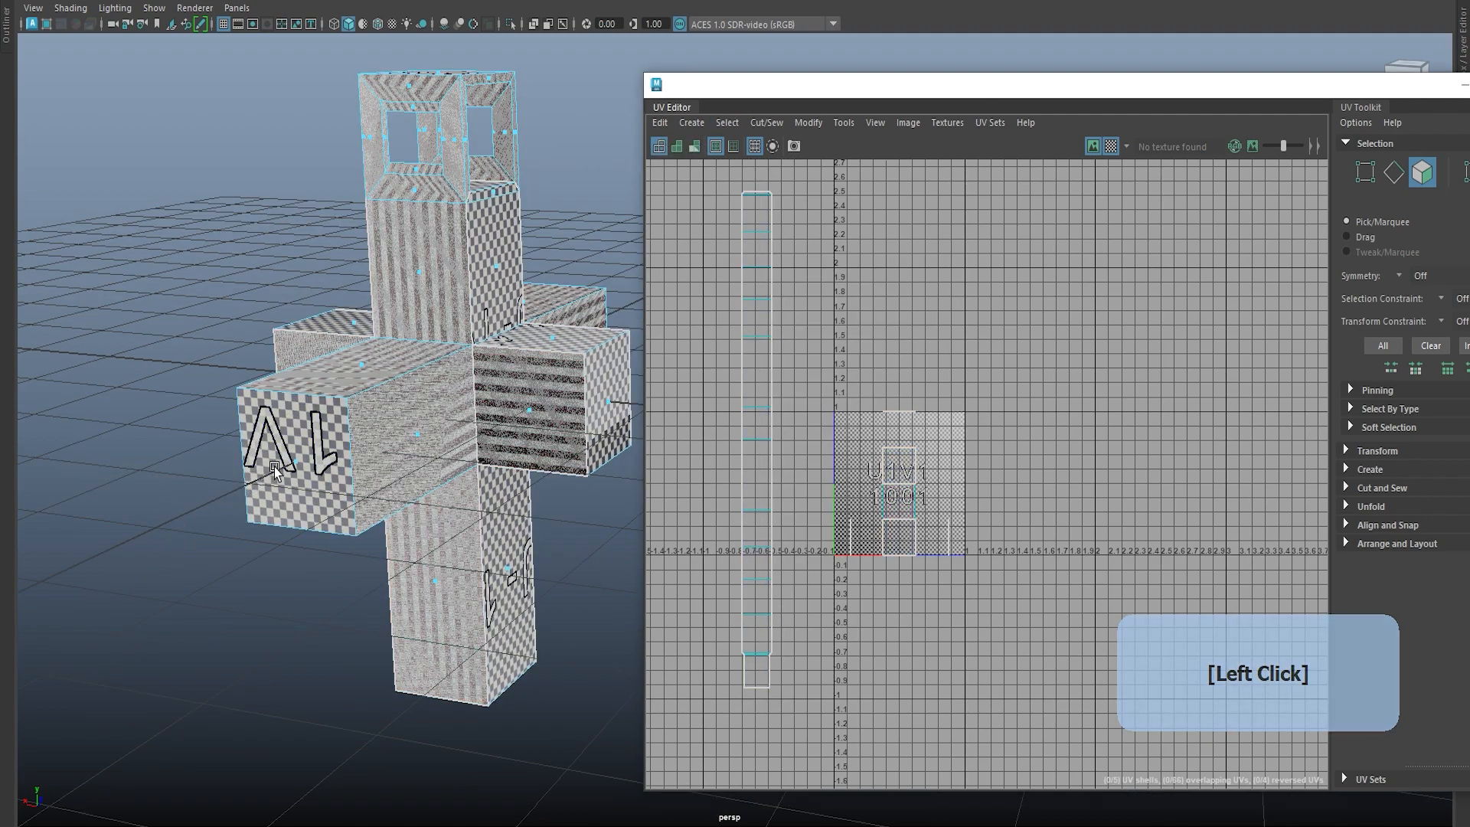
{"action": "left_click", "coordinate": [1110, 146]}
Step: Select the complete face loop running along the column and the second pair of arms
{"action": "left_click", "coordinate": [289, 452]}
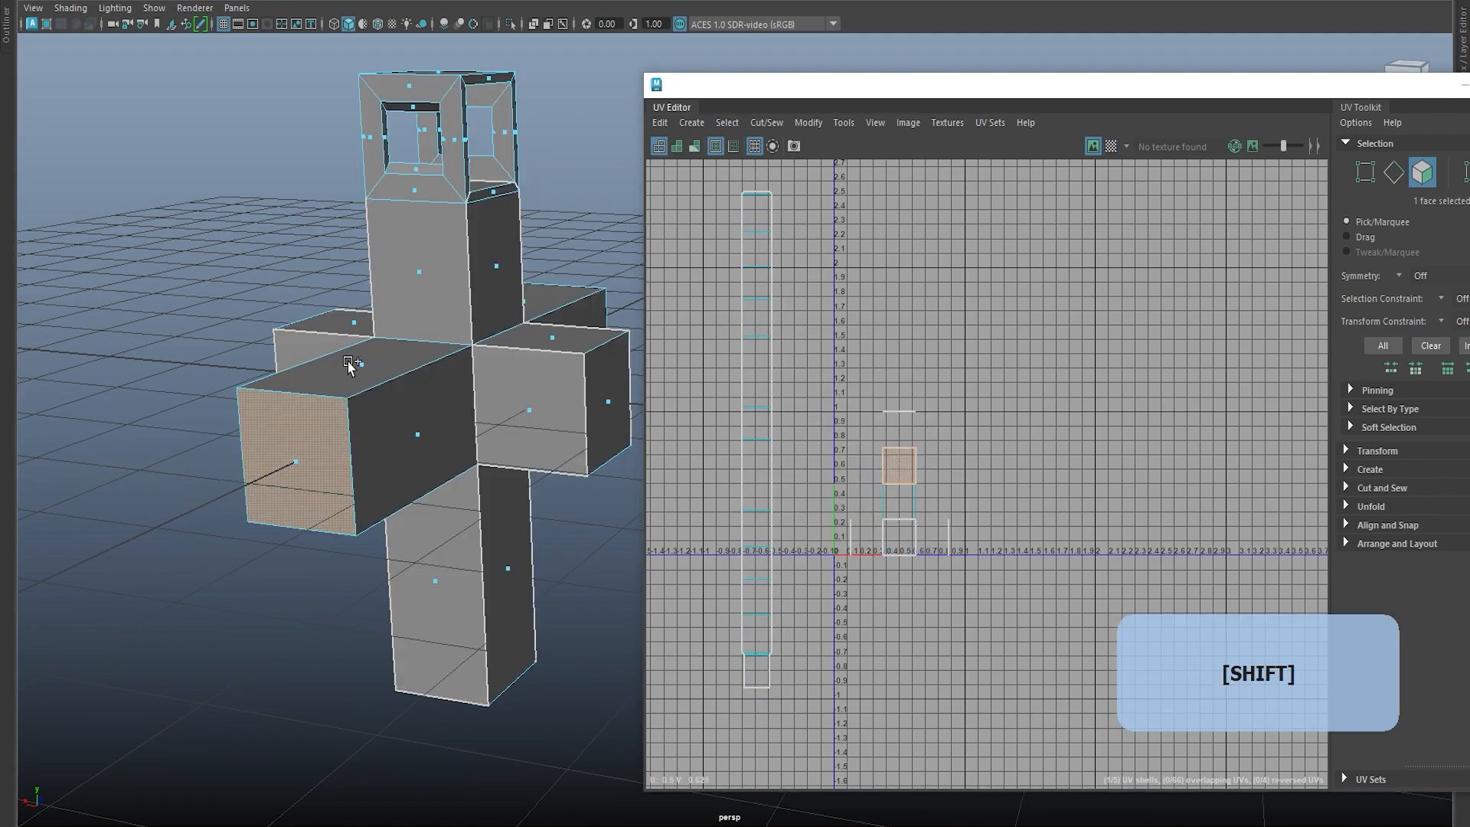
{"action": "double_click", "coordinate": [351, 367], "text": "shift"}
{"action": "left_click", "coordinate": [295, 460]}
{"action": "double_click", "coordinate": [365, 357], "text": "shift"}
{"action": "left_click_drag", "start_coordinate": [297, 467], "coordinate": [326, 508], "text": "alt"}
{"action": "middle_click_drag", "start_coordinate": [327, 510], "coordinate": [322, 491], "text": "alt"}
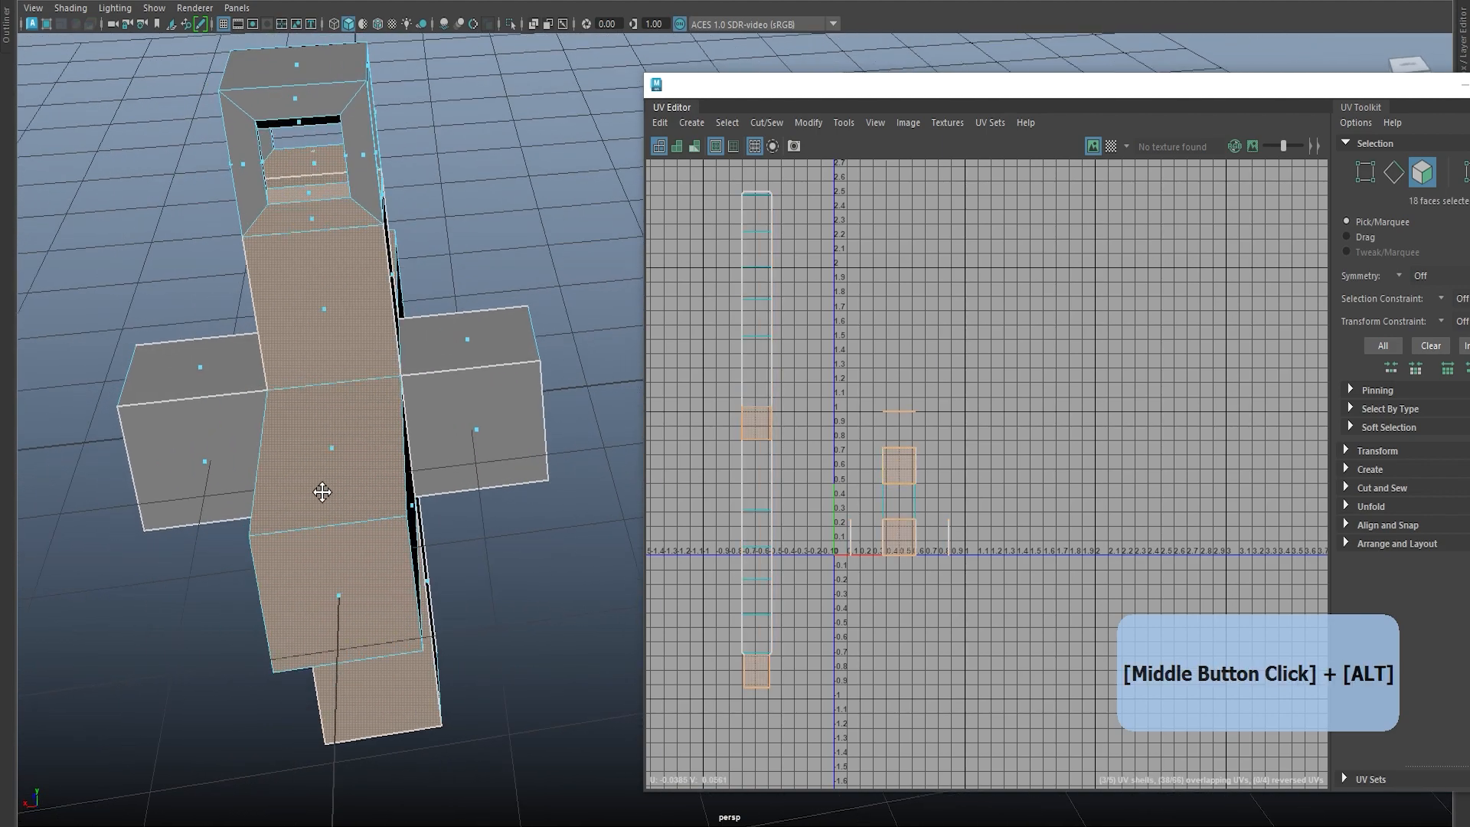
{"action": "left_click_drag", "start_coordinate": [590, 413], "coordinate": [567, 417], "text": "alt"}
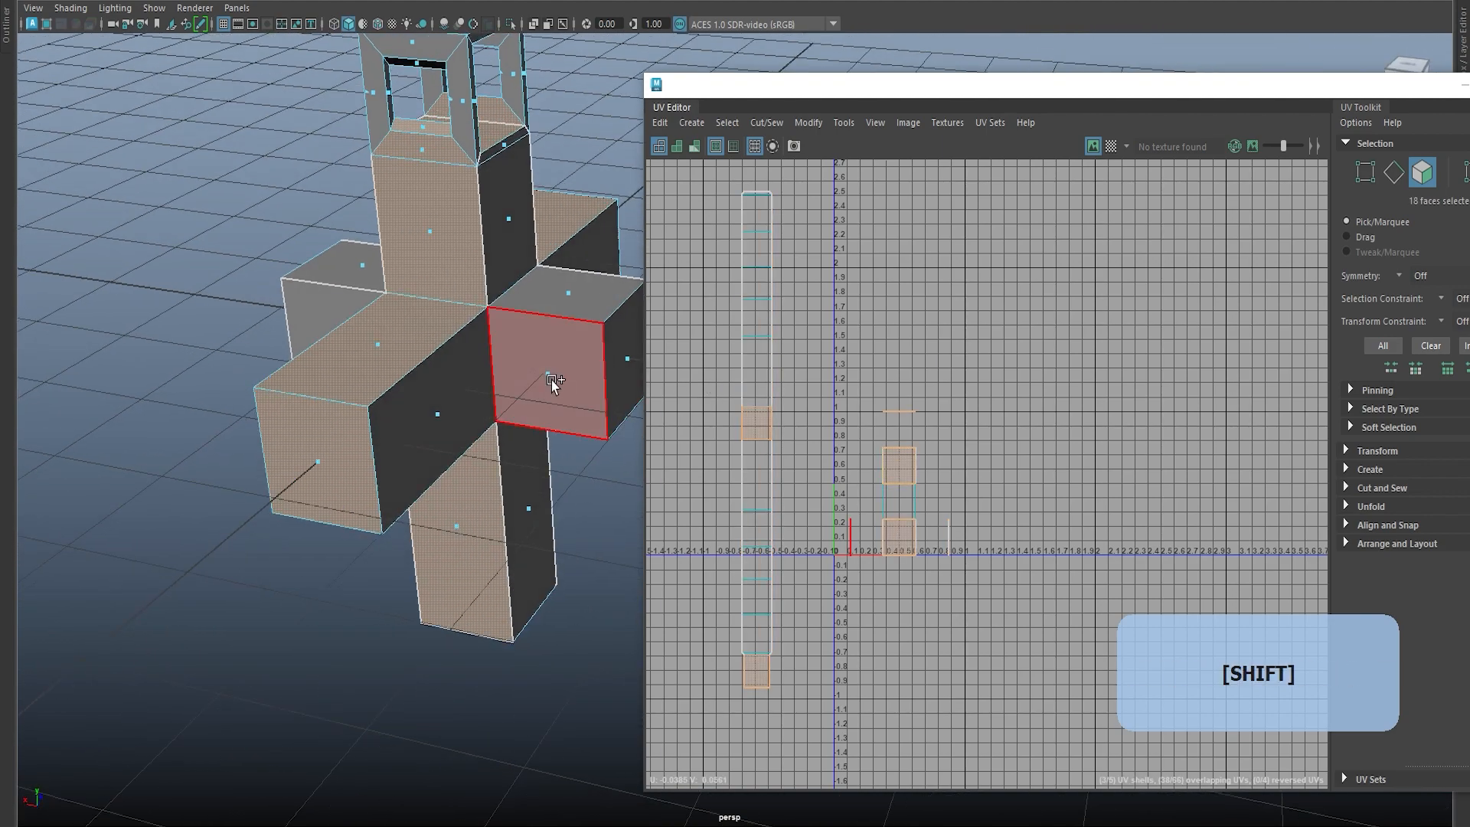
{"action": "left_click_drag", "start_coordinate": [558, 484], "coordinate": [467, 472], "text": "alt"}
{"action": "left_click_drag", "start_coordinate": [534, 417], "coordinate": [383, 483], "text": "alt"}
Step: Remove the faces that belong to the unfolded strip from the selection
{"action": "middle_click_drag", "start_coordinate": [917, 491], "coordinate": [911, 538], "text": "alt"}
{"action": "middle_click_drag", "start_coordinate": [462, 363], "coordinate": [542, 252], "text": "alt"}
{"action": "middle_click_drag", "start_coordinate": [710, 360], "coordinate": [897, 310], "text": "alt"}
{"action": "left_click_drag", "start_coordinate": [881, 383], "coordinate": [985, 697], "text": "ctrl"}
Step: Planar map the remaining selected faces from the Z axis, fitted to the bounding box with the width/height ratio kept
{"action": "middle_click_drag", "start_coordinate": [996, 588], "coordinate": [801, 591], "text": "alt"}
{"action": "middle_click_drag", "start_coordinate": [1068, 385], "coordinate": [957, 430], "text": "alt"}
{"action": "right_click_drag", "start_coordinate": [958, 329], "coordinate": [961, 304], "text": "shift"}
{"action": "middle_click_drag", "start_coordinate": [306, 382], "coordinate": [131, 551], "text": "alt"}
{"action": "key", "text": "w"}
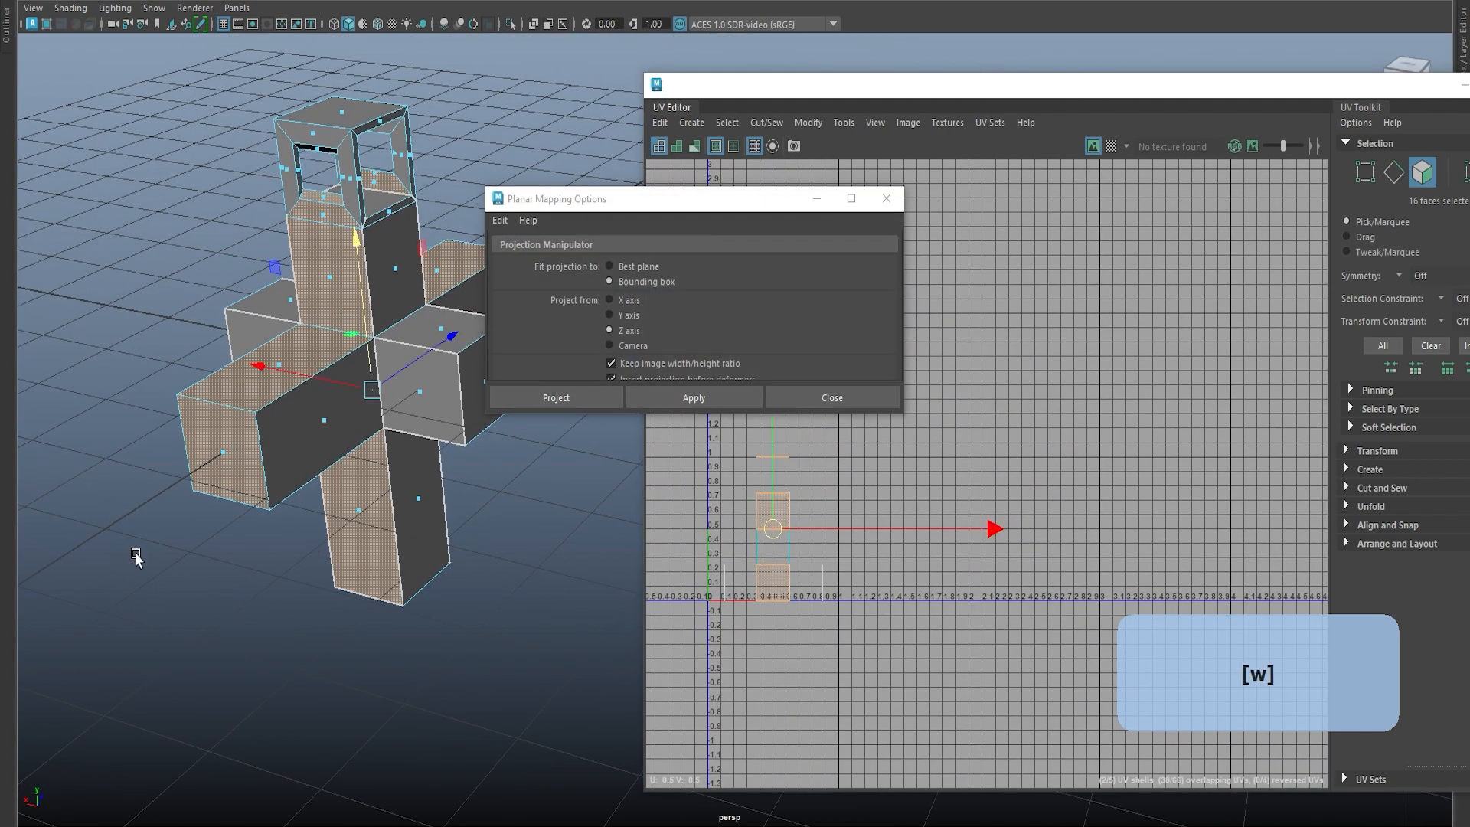
{"action": "left_click", "coordinate": [682, 398]}
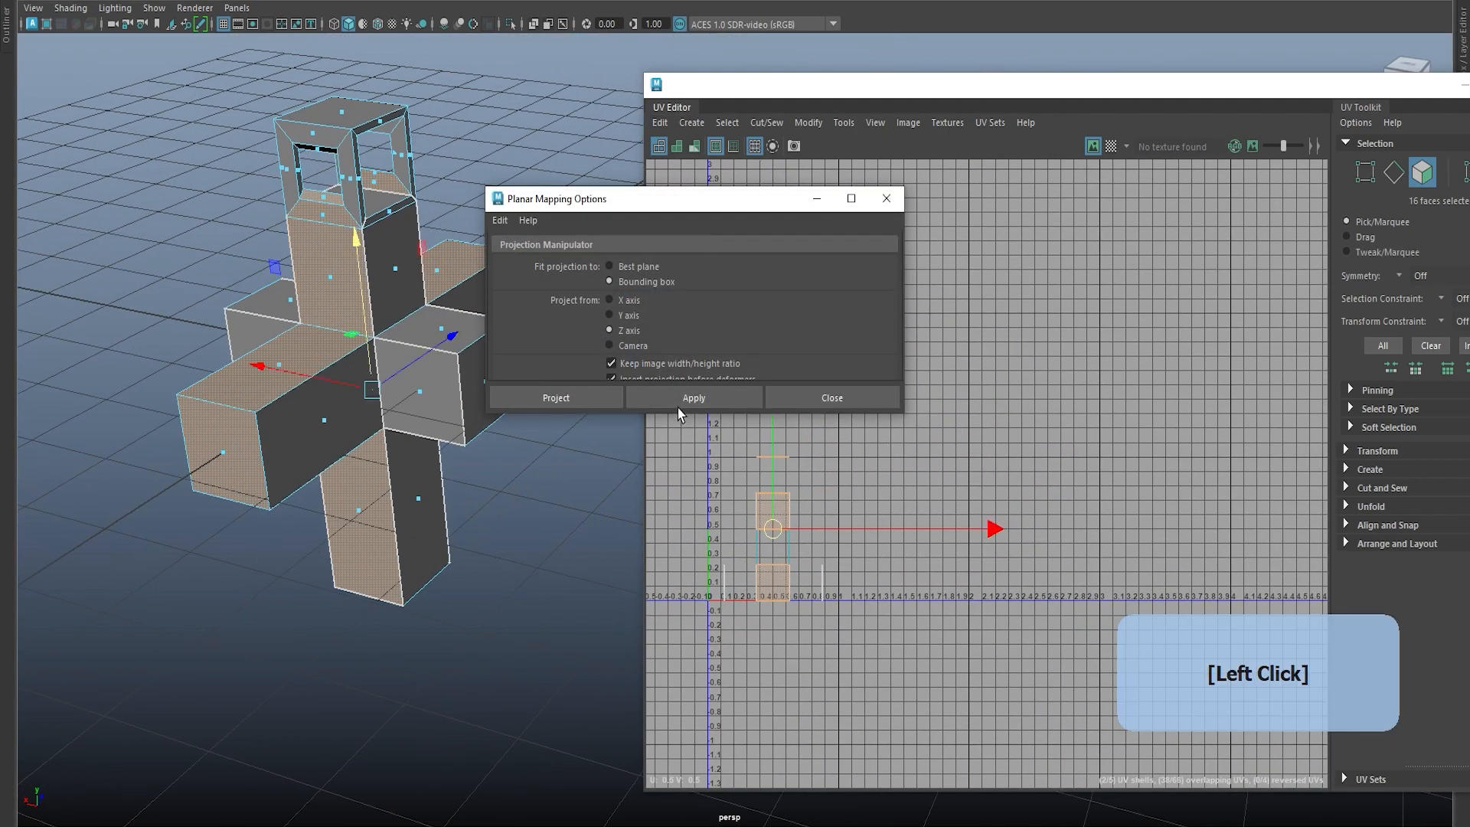
Step: Move the newly projected shell right outside the 0–1 tile and clear the selection
{"action": "middle_click_drag", "start_coordinate": [827, 452], "coordinate": [1105, 358], "text": "alt"}
{"action": "left_click_drag", "start_coordinate": [1050, 450], "coordinate": [1264, 430]}
{"action": "middle_click_drag", "start_coordinate": [1167, 466], "coordinate": [1026, 440], "text": "alt"}
{"action": "left_click", "coordinate": [1027, 439]}
Step: Select one of the two overlapping shells from the latest projection and unfold it along V
{"action": "scroll", "coordinate": [1128, 438], "scroll_direction": "up", "scroll_amount": 1}
{"action": "middle_click_drag", "start_coordinate": [1128, 438], "coordinate": [992, 447], "text": "alt"}
{"action": "left_click", "coordinate": [988, 448]}
{"action": "right_click_drag", "start_coordinate": [1102, 356], "coordinate": [1096, 356], "text": "shift"}
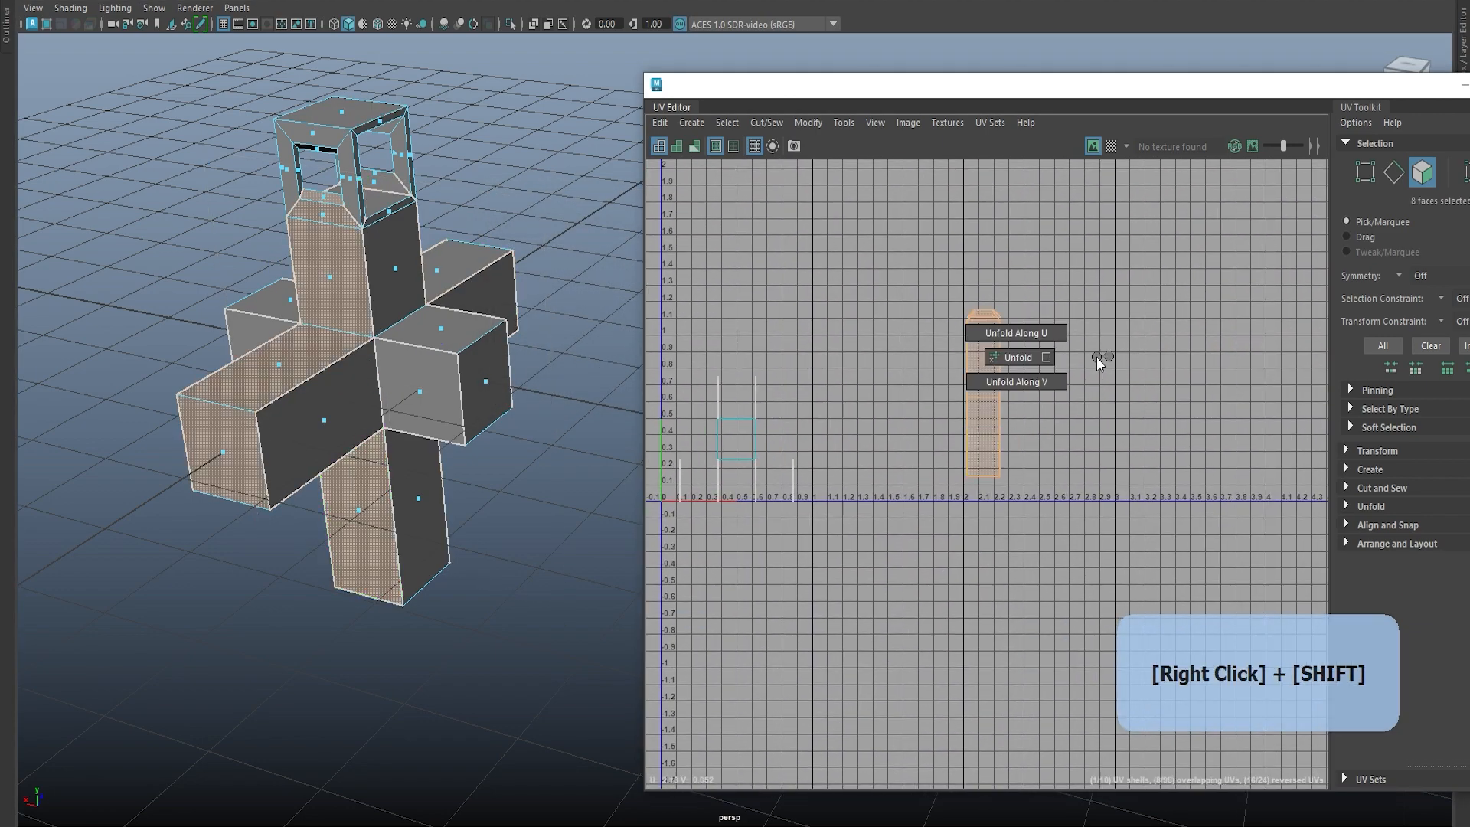
{"action": "left_click", "coordinate": [1035, 381]}
Step: Move the unfolded strip up off the shell it overlaps, and unfold that second shell along V
{"action": "middle_click_drag", "start_coordinate": [1055, 392], "coordinate": [935, 392], "text": "alt"}
{"action": "key", "text": "w"}
{"action": "left_click", "coordinate": [943, 440]}
{"action": "left_click_drag", "start_coordinate": [921, 448], "coordinate": [923, 253]}
{"action": "left_click", "coordinate": [953, 578]}
{"action": "right_click_drag", "start_coordinate": [1043, 507], "coordinate": [976, 535], "text": "shift"}
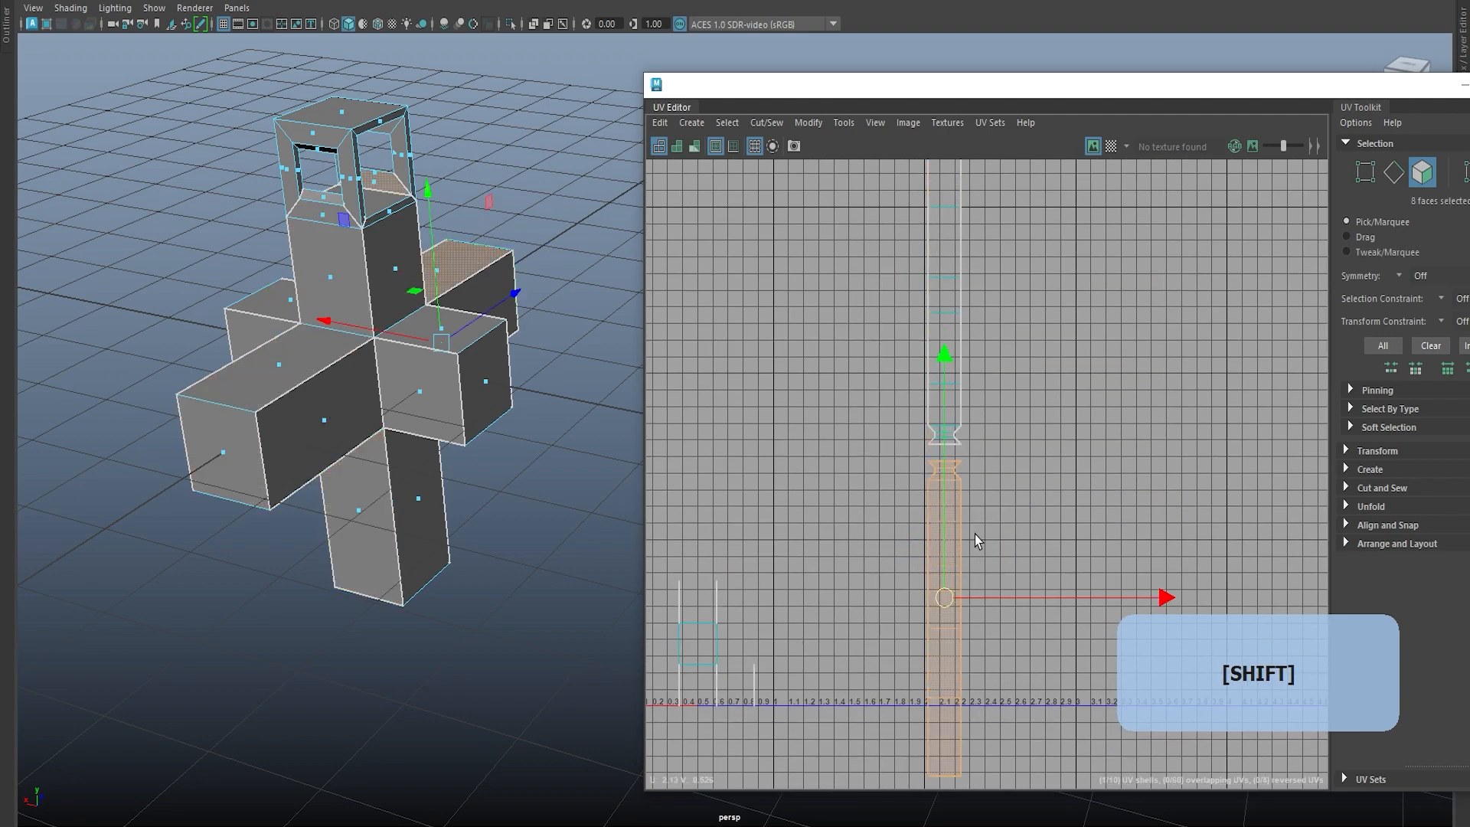
{"action": "left_click", "coordinate": [976, 536]}
Step: Switch to edge selection and examine which edges on the ends and sides of the long strips match
{"action": "scroll", "coordinate": [963, 525], "scroll_direction": "down", "scroll_amount": 1}
{"action": "scroll", "coordinate": [965, 505], "scroll_direction": "up", "scroll_amount": 2}
{"action": "right_click_drag", "start_coordinate": [951, 486], "coordinate": [968, 415]}
{"action": "left_click", "coordinate": [939, 456]}
{"action": "scroll", "coordinate": [798, 436], "scroll_direction": "down", "scroll_amount": 5, "text": "alt"}
{"action": "middle_click_drag", "start_coordinate": [815, 435], "coordinate": [1018, 296], "text": "alt"}
{"action": "left_click", "coordinate": [908, 677]}
{"action": "scroll", "coordinate": [809, 566], "scroll_direction": "up", "scroll_amount": 3, "text": "alt"}
{"action": "middle_click_drag", "start_coordinate": [809, 566], "coordinate": [807, 544], "text": "alt"}
{"action": "scroll", "coordinate": [870, 428], "scroll_direction": "up", "scroll_amount": 5, "text": "alt"}
{"action": "left_click", "coordinate": [803, 496]}
{"action": "scroll", "coordinate": [803, 503], "scroll_direction": "down", "scroll_amount": 3, "text": "alt"}
{"action": "middle_click_drag", "start_coordinate": [991, 541], "coordinate": [917, 453], "text": "alt"}
{"action": "left_click", "coordinate": [958, 526]}
{"action": "scroll", "coordinate": [959, 526], "scroll_direction": "up", "scroll_amount": 3, "text": "alt"}
{"action": "scroll", "coordinate": [861, 513], "scroll_direction": "up", "scroll_amount": 2, "text": "alt"}
{"action": "left_click", "coordinate": [902, 497]}
{"action": "scroll", "coordinate": [902, 494], "scroll_direction": "down", "scroll_amount": 1, "text": "alt"}
{"action": "scroll", "coordinate": [902, 494], "scroll_direction": "down", "scroll_amount": 5, "text": "alt"}
{"action": "middle_click_drag", "start_coordinate": [1114, 443], "coordinate": [1045, 585], "text": "alt"}
{"action": "left_click", "coordinate": [1045, 586]}
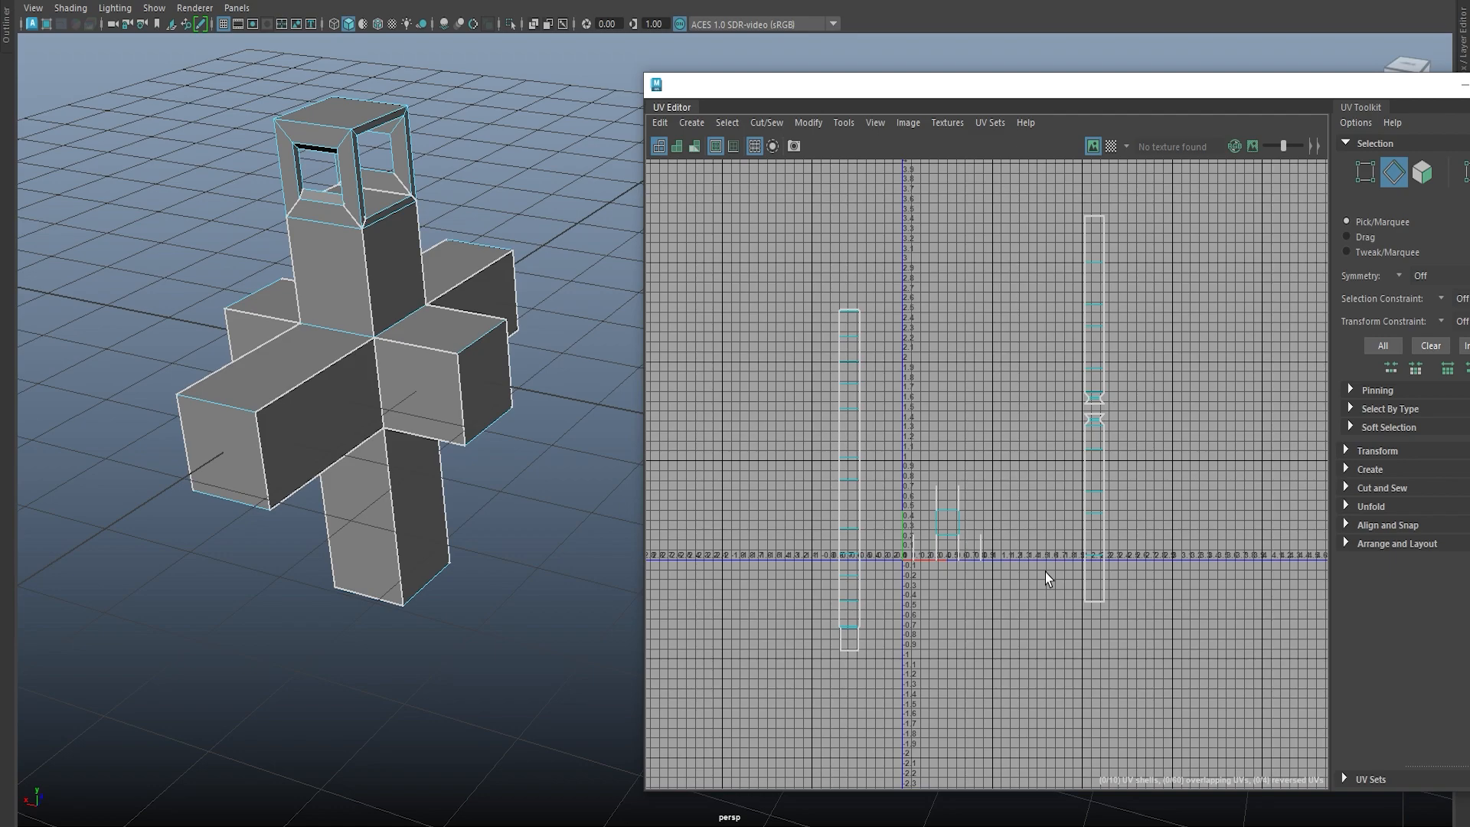
Step: Switch to face selection and examine where the side arm's end face lies in the UV layout
{"action": "scroll", "coordinate": [1039, 574], "scroll_direction": "down", "scroll_amount": 3}
{"action": "middle_click_drag", "start_coordinate": [978, 638], "coordinate": [840, 572], "text": "alt"}
{"action": "scroll", "coordinate": [840, 573], "scroll_direction": "up", "scroll_amount": 2}
{"action": "middle_click_drag", "start_coordinate": [900, 477], "coordinate": [902, 540], "text": "alt"}
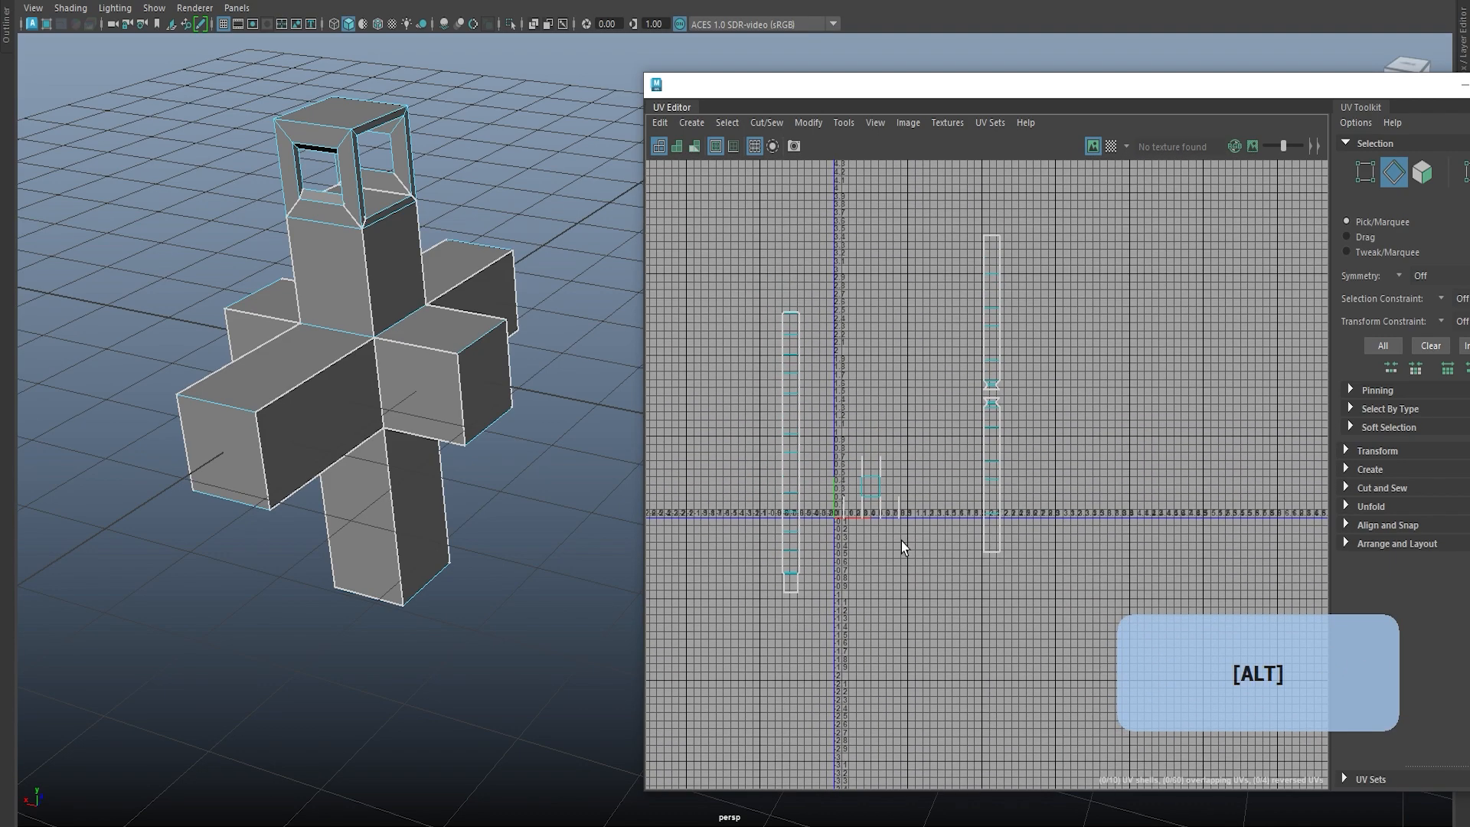
{"action": "scroll", "coordinate": [902, 540], "scroll_direction": "up", "scroll_amount": 2}
{"action": "left_click_drag", "start_coordinate": [464, 466], "coordinate": [481, 417], "text": "alt"}
{"action": "right_click_drag", "start_coordinate": [481, 351], "coordinate": [475, 381]}
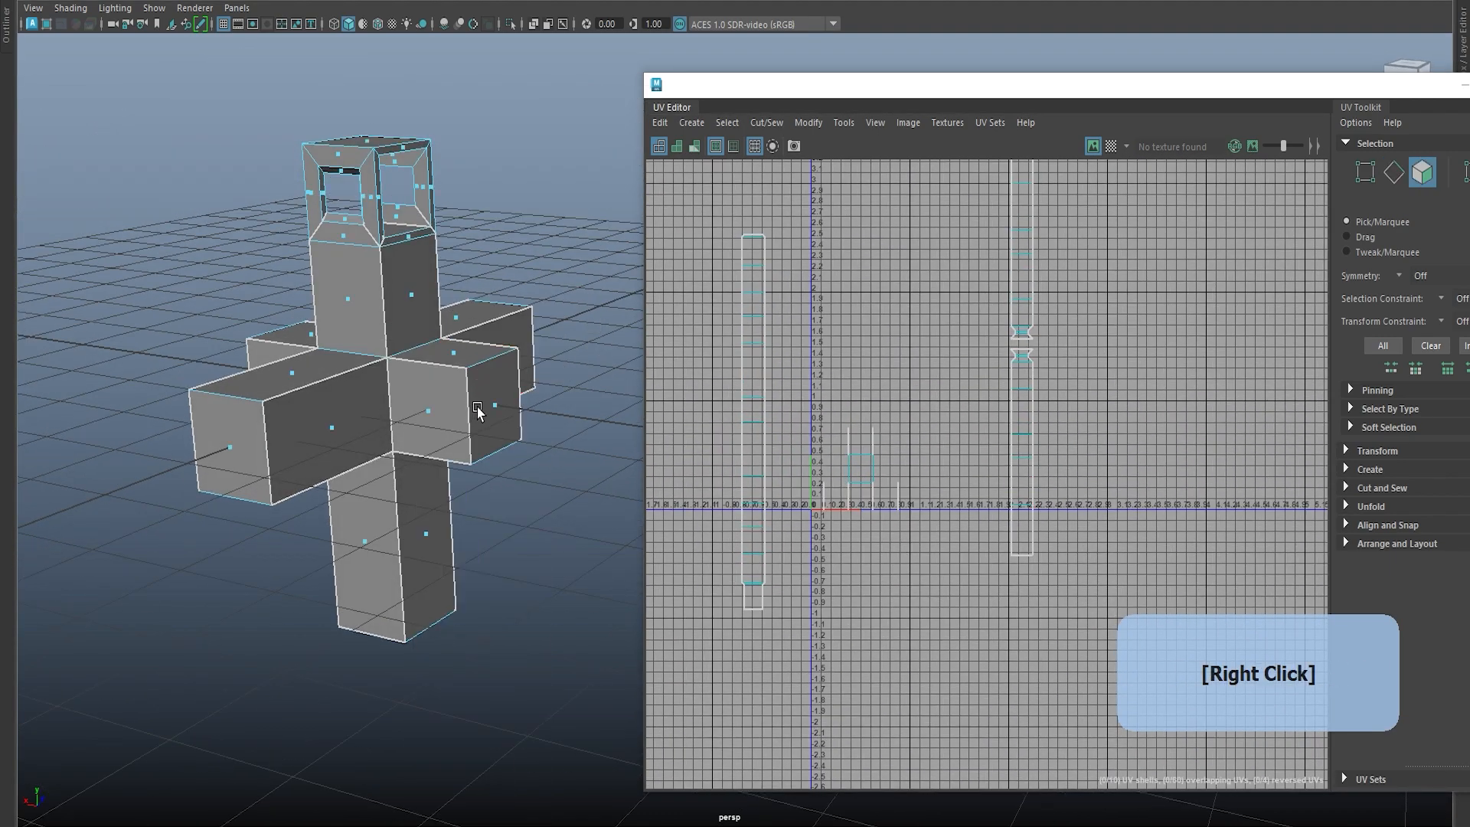
{"action": "left_click", "coordinate": [477, 411]}
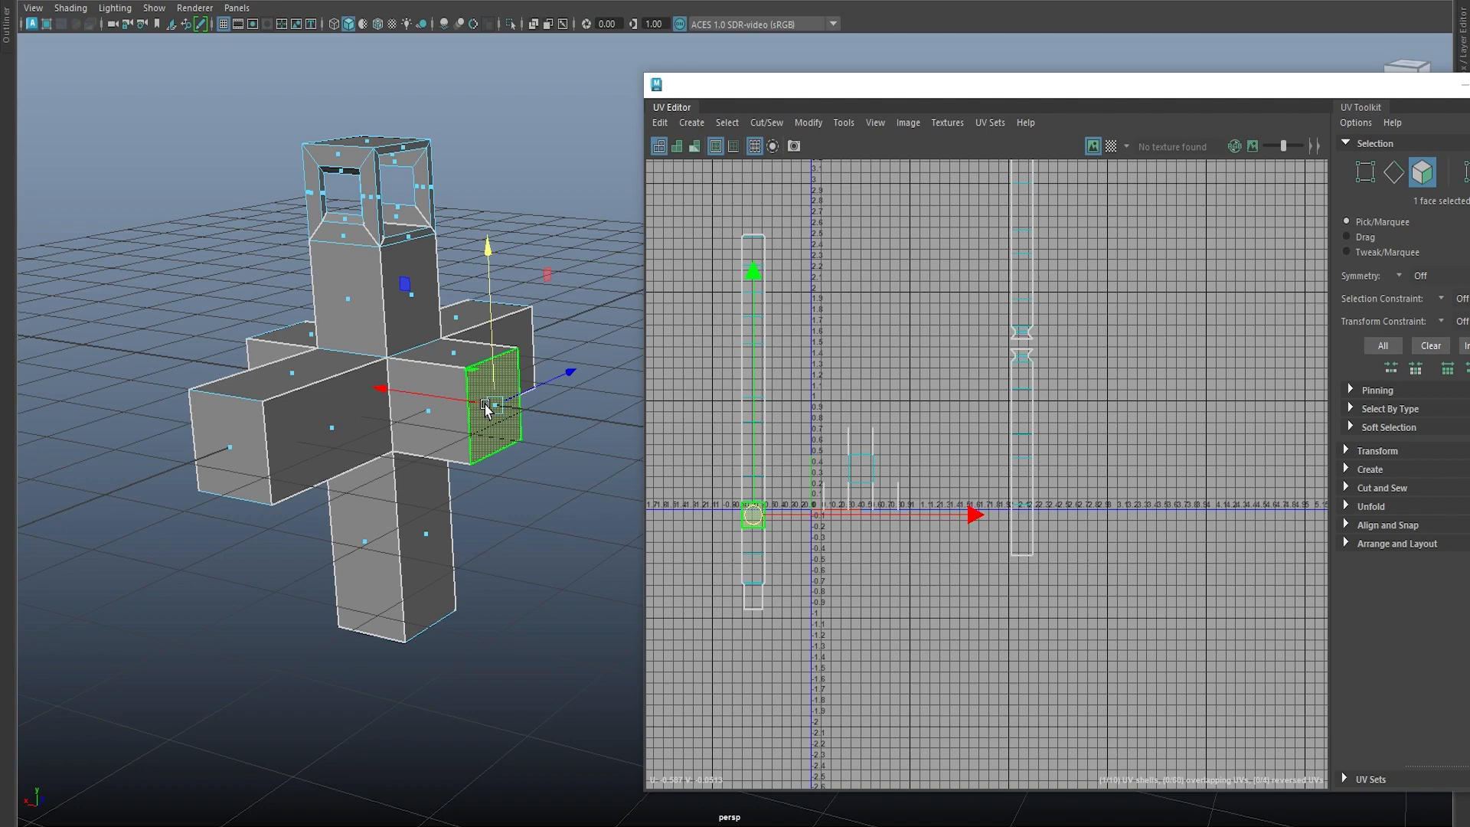
{"action": "left_click", "coordinate": [969, 744]}
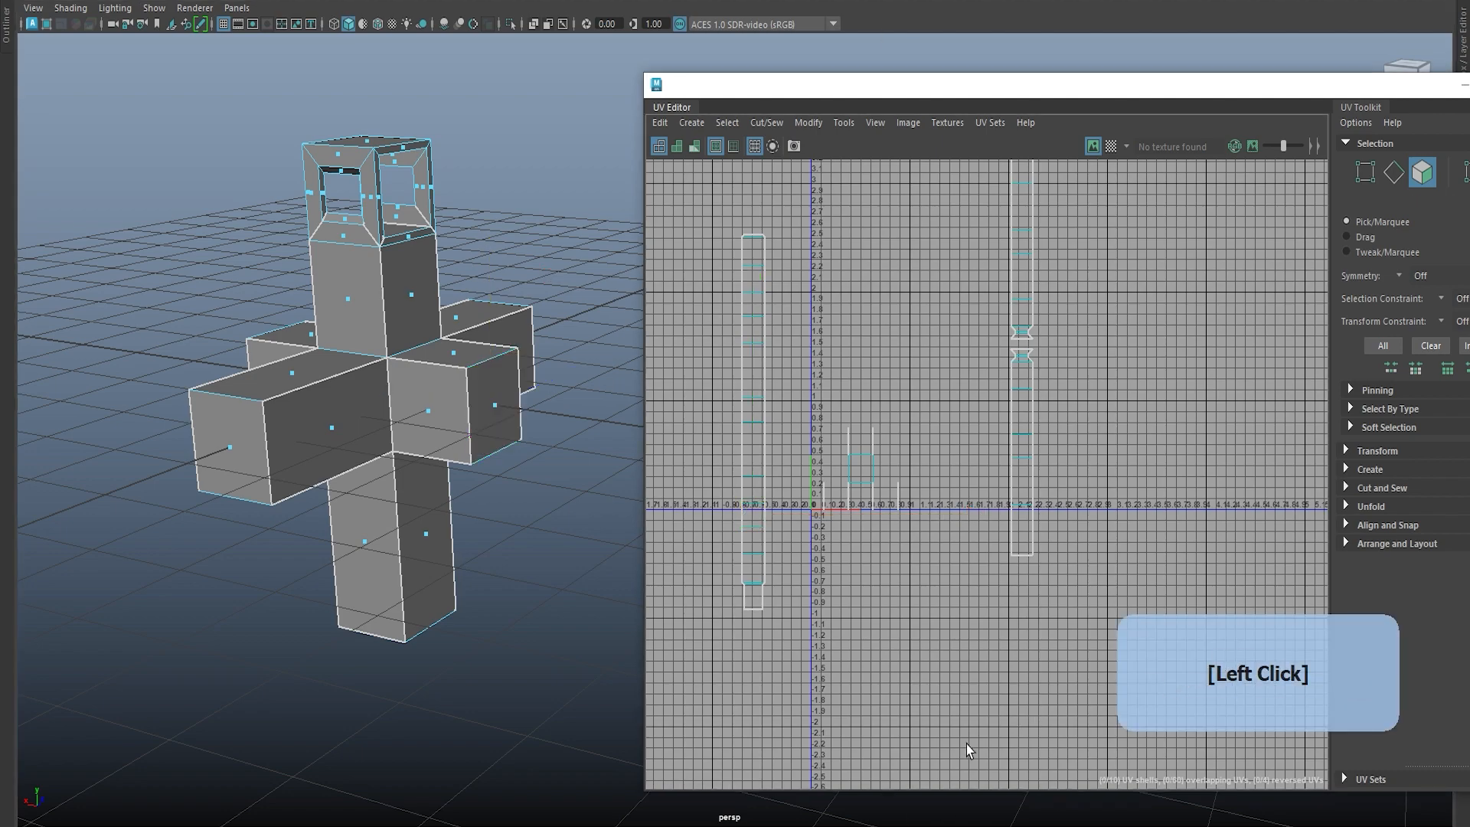
Step: Select the complete face loop running horizontally around the four arms of the cross
{"action": "scroll", "coordinate": [971, 704], "scroll_direction": "up", "scroll_amount": 3}
{"action": "left_click_drag", "start_coordinate": [385, 394], "coordinate": [383, 403], "text": "alt"}
{"action": "left_click", "coordinate": [426, 412]}
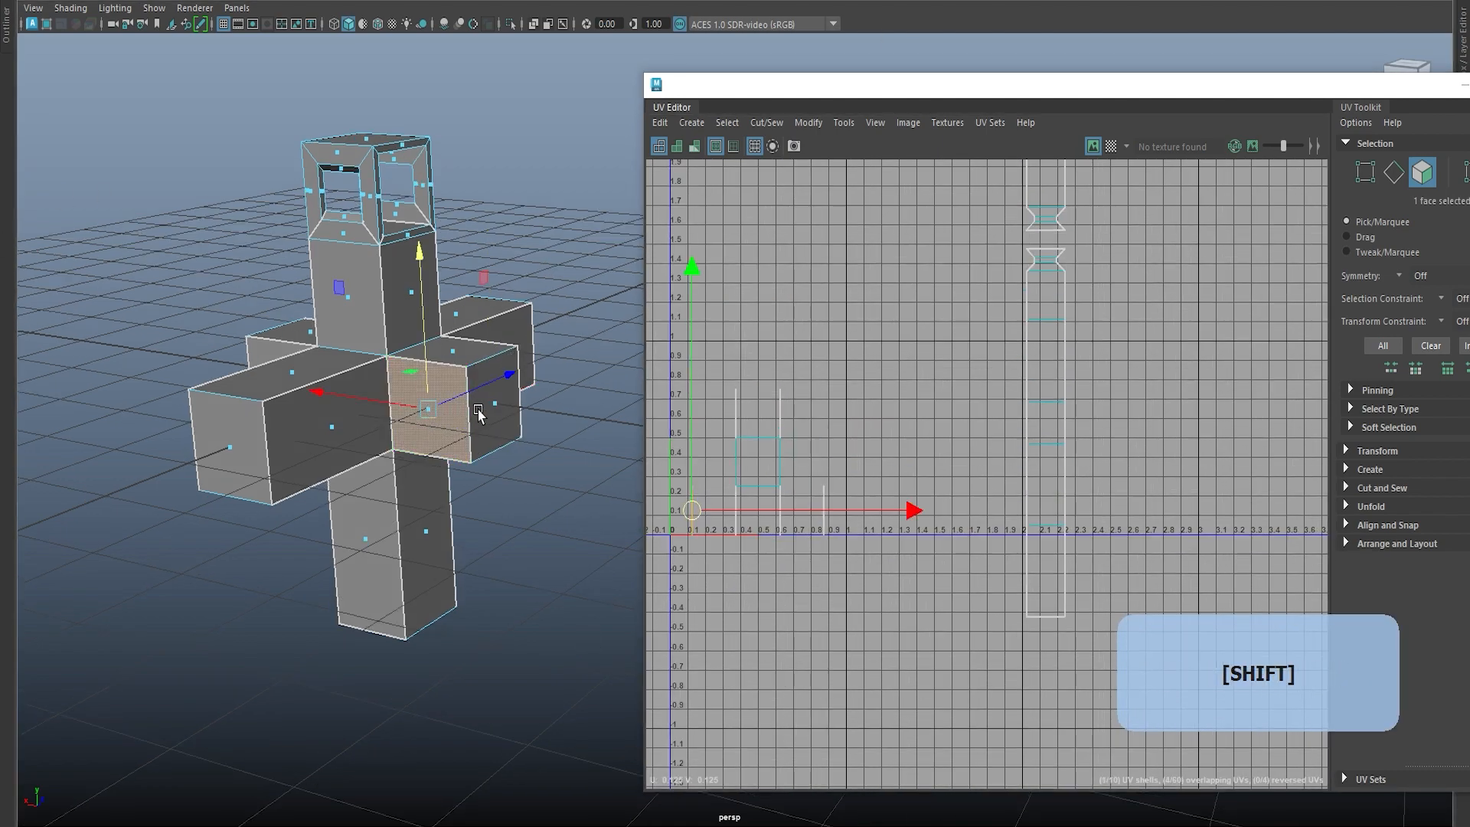
{"action": "double_click", "coordinate": [488, 414], "text": "shift"}
Step: Remove the faces belonging to the already unfolded long strips from the selection, leaving the eight arm side faces
{"action": "right_click_drag", "start_coordinate": [489, 413], "coordinate": [404, 420], "text": "alt"}
{"action": "left_click_drag", "start_coordinate": [404, 420], "coordinate": [472, 430], "text": "alt"}
{"action": "right_click_drag", "start_coordinate": [472, 430], "coordinate": [375, 441], "text": "alt"}
{"action": "left_click_drag", "start_coordinate": [375, 440], "coordinate": [395, 435], "text": "alt"}
{"action": "scroll", "coordinate": [871, 612], "scroll_direction": "down", "scroll_amount": 4}
{"action": "left_click_drag", "start_coordinate": [719, 326], "coordinate": [758, 608], "text": "ctrl"}
{"action": "left_click_drag", "start_coordinate": [949, 310], "coordinate": [1041, 571], "text": "ctrl"}
{"action": "scroll", "coordinate": [829, 586], "scroll_direction": "up", "scroll_amount": 2}
{"action": "scroll", "coordinate": [879, 429], "scroll_direction": "up", "scroll_amount": 2}
{"action": "middle_click_drag", "start_coordinate": [879, 429], "coordinate": [928, 421], "text": "alt"}
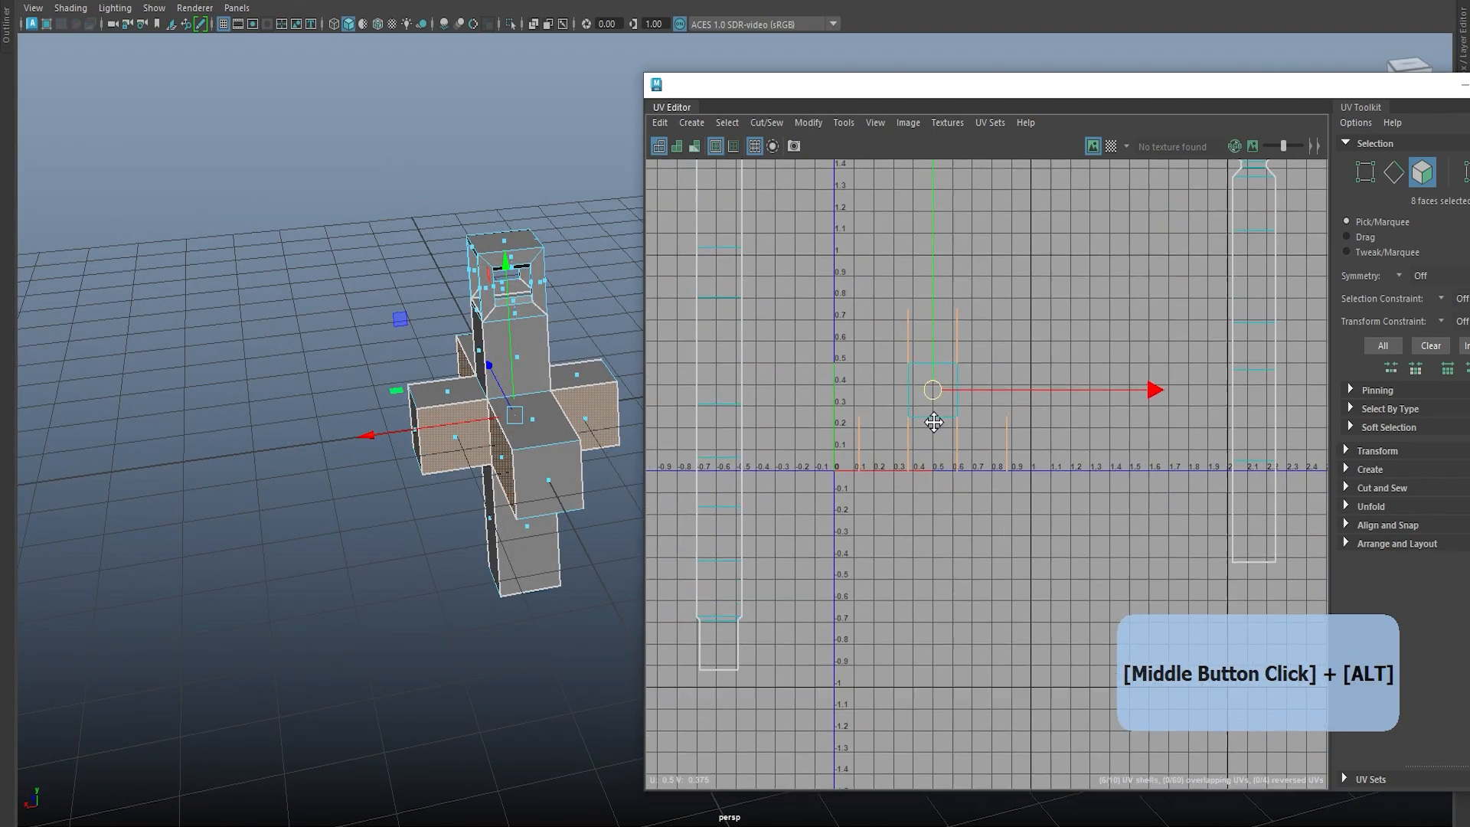
Step: Planar map the eight selected arm side faces into new UV shells
{"action": "middle_click_drag", "start_coordinate": [427, 512], "coordinate": [412, 509], "text": "alt"}
{"action": "mouse_move", "coordinate": [412, 510]}
{"action": "left_mouse_down", "text": "alt"}
{"action": "mouse_move", "coordinate": [396, 501]}
{"action": "mouse_move", "coordinate": [459, 455]}
{"action": "mouse_move", "coordinate": [448, 529]}
{"action": "mouse_move", "coordinate": [422, 461]}
{"action": "mouse_move", "coordinate": [452, 429]}
{"action": "mouse_move", "coordinate": [429, 497]}
{"action": "left_mouse_up", "text": "alt"}
{"action": "key", "text": "q"}
{"action": "key", "text": "w"}
{"action": "middle_click_drag", "start_coordinate": [429, 498], "coordinate": [385, 509], "text": "alt"}
{"action": "scroll", "coordinate": [384, 506], "scroll_direction": "up", "scroll_amount": 2}
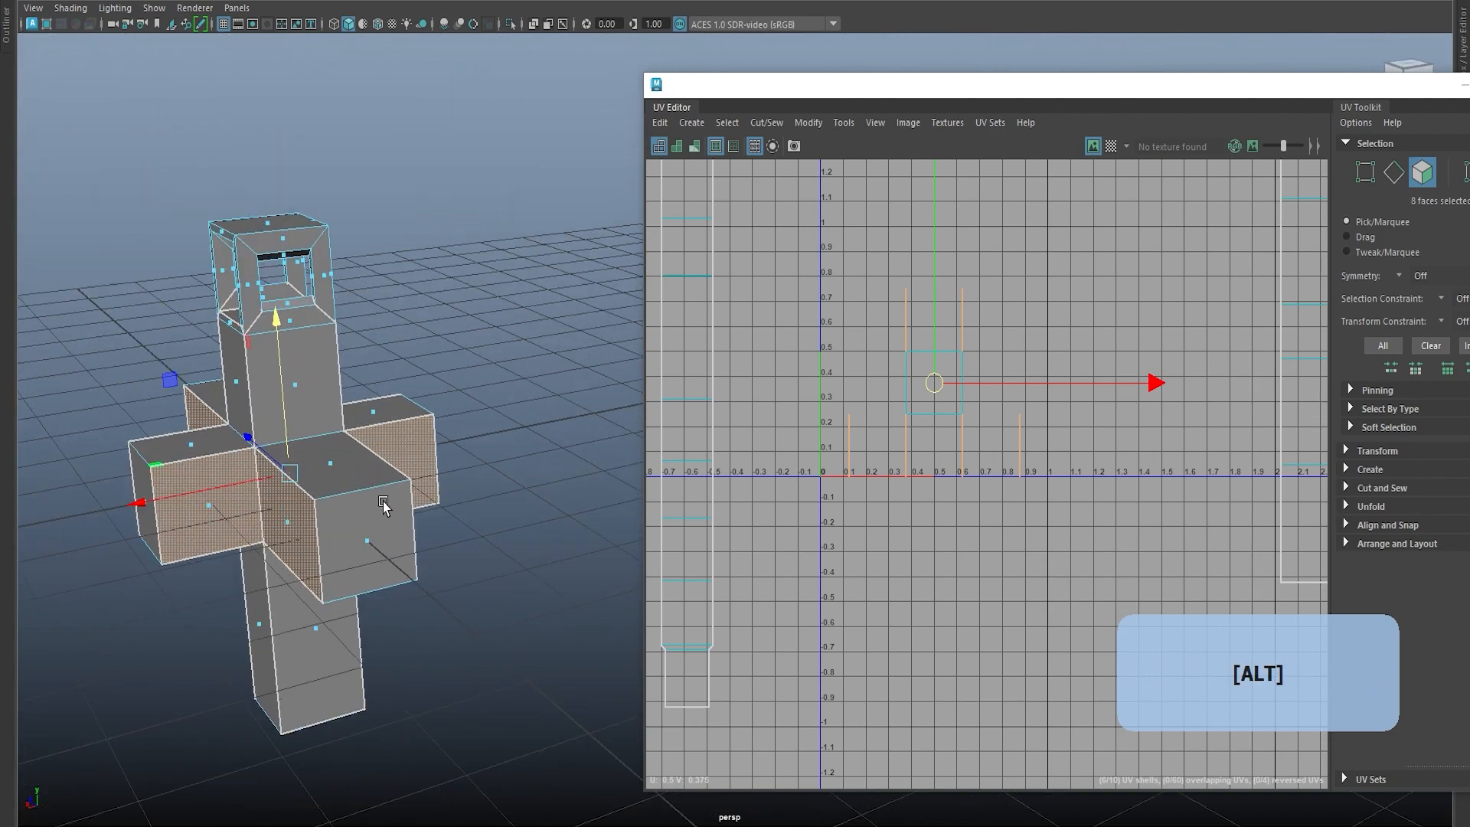
{"action": "left_click_drag", "start_coordinate": [384, 507], "coordinate": [381, 528], "text": "alt"}
{"action": "scroll", "coordinate": [856, 600], "scroll_direction": "up", "scroll_amount": 1}
{"action": "middle_click_drag", "start_coordinate": [857, 600], "coordinate": [869, 566], "text": "alt"}
{"action": "right_click_drag", "start_coordinate": [928, 560], "coordinate": [923, 455], "text": "shift"}
{"action": "scroll", "coordinate": [925, 448], "scroll_direction": "down", "scroll_amount": 4}
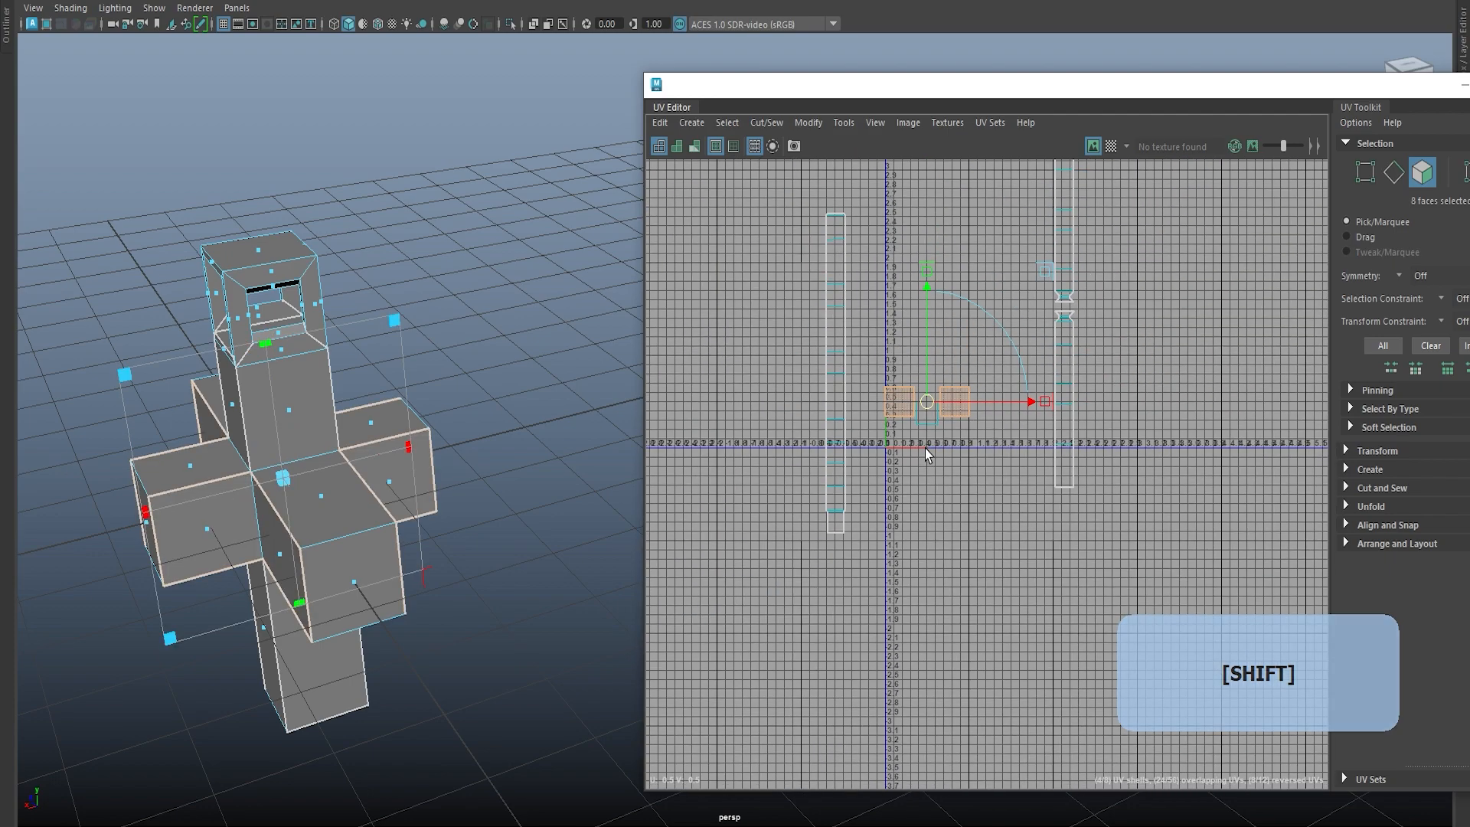
Step: Move the new shells well below the existing layout and pull one overlapping shell out to the left
{"action": "left_click_drag", "start_coordinate": [932, 407], "coordinate": [948, 656]}
{"action": "middle_click_drag", "start_coordinate": [985, 419], "coordinate": [994, 337], "text": "alt"}
{"action": "left_click", "coordinate": [903, 662]}
{"action": "scroll", "coordinate": [903, 663], "scroll_direction": "up", "scroll_amount": 2}
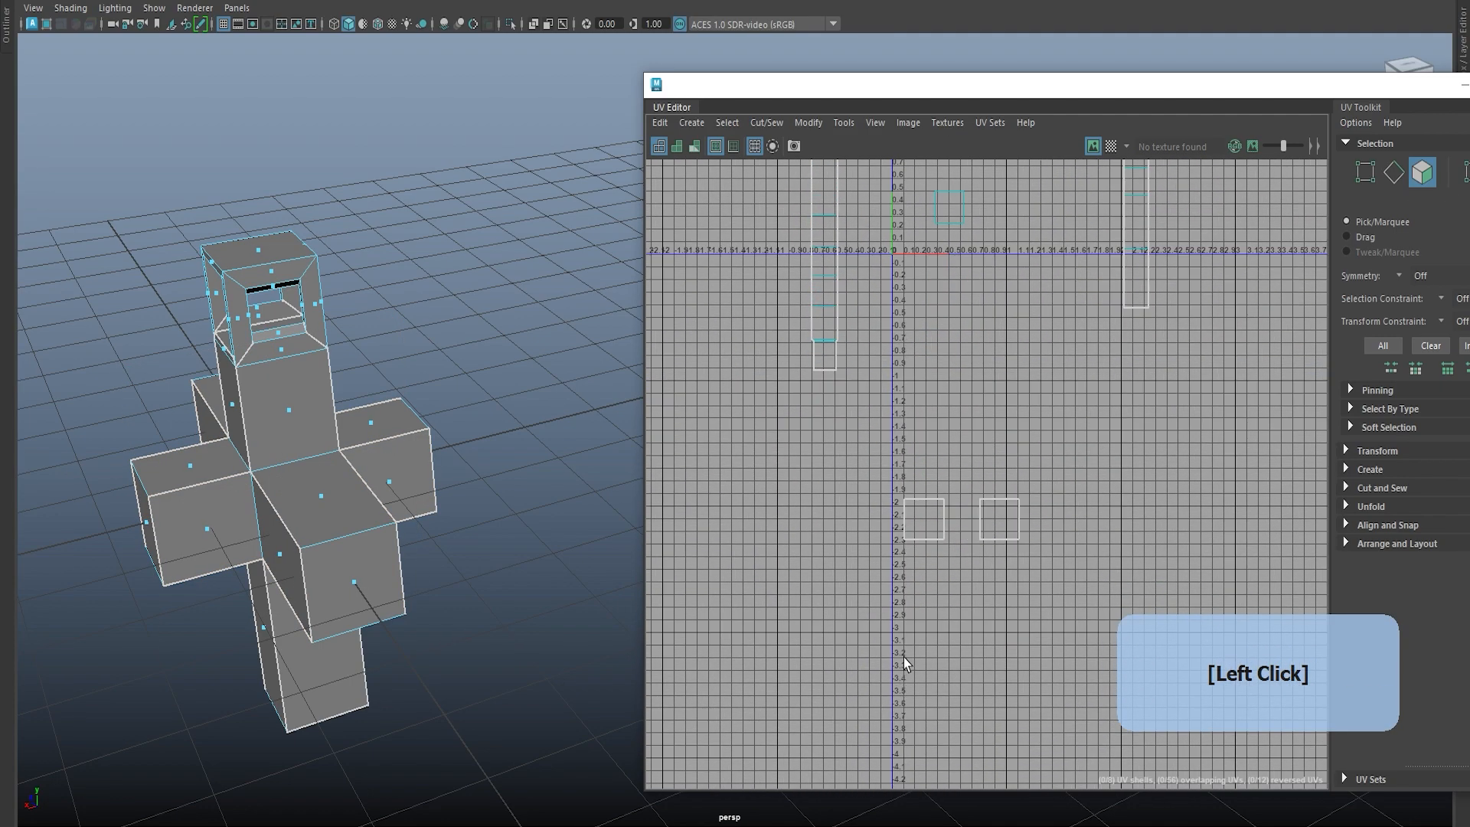
{"action": "left_click", "coordinate": [931, 530]}
{"action": "key", "text": "w"}
{"action": "left_click_drag", "start_coordinate": [929, 527], "coordinate": [802, 527]}
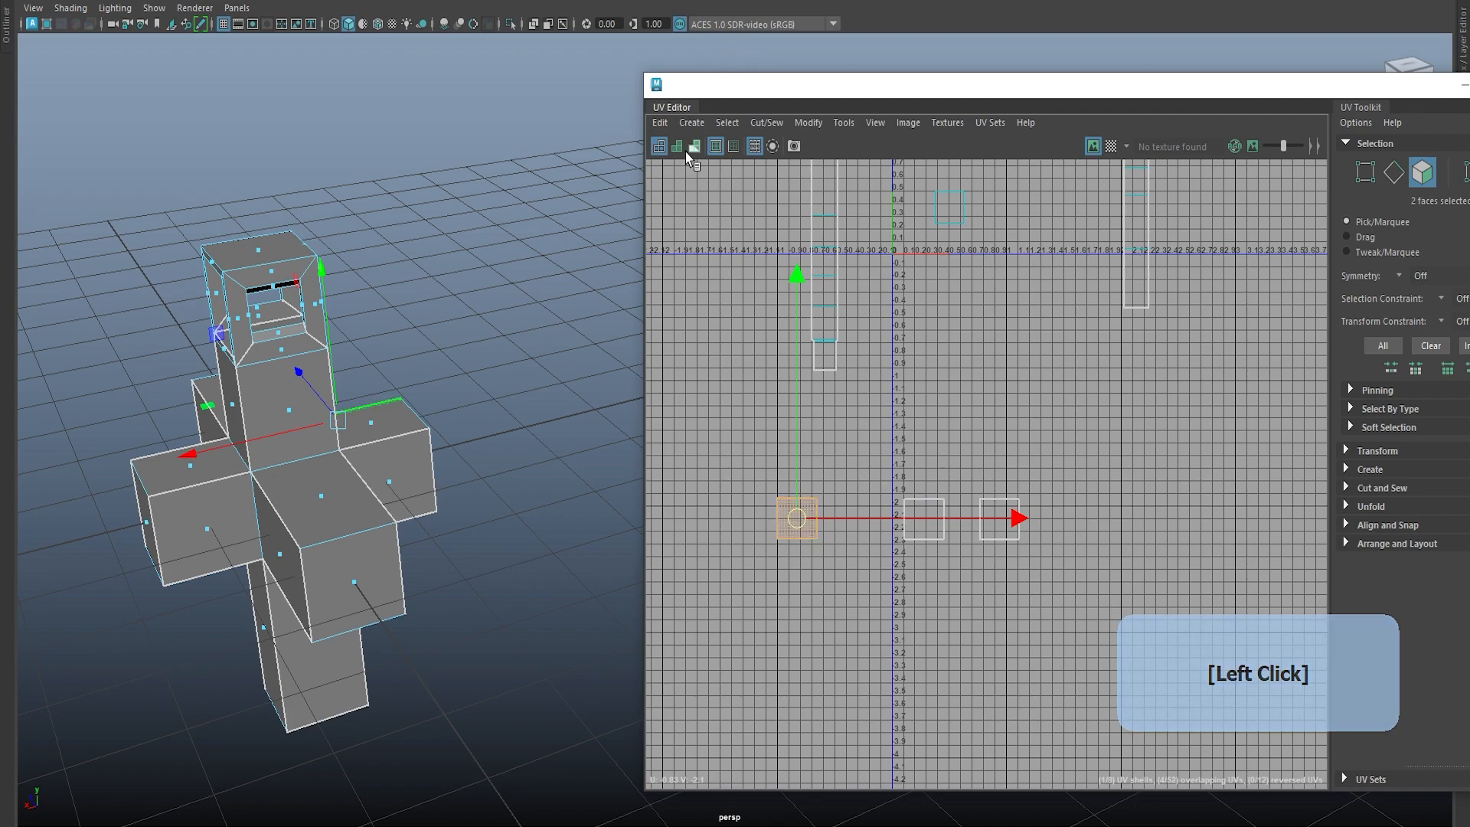
Step: Turn on the shaded UV display and move two more shells apart so all four arm side shells are separate
{"action": "left_click", "coordinate": [678, 142]}
{"action": "left_click", "coordinate": [921, 523]}
{"action": "left_click_drag", "start_coordinate": [921, 523], "coordinate": [942, 435]}
{"action": "left_click", "coordinate": [1009, 528]}
{"action": "left_click_drag", "start_coordinate": [1001, 527], "coordinate": [876, 590]}
{"action": "left_click", "coordinate": [971, 428]}
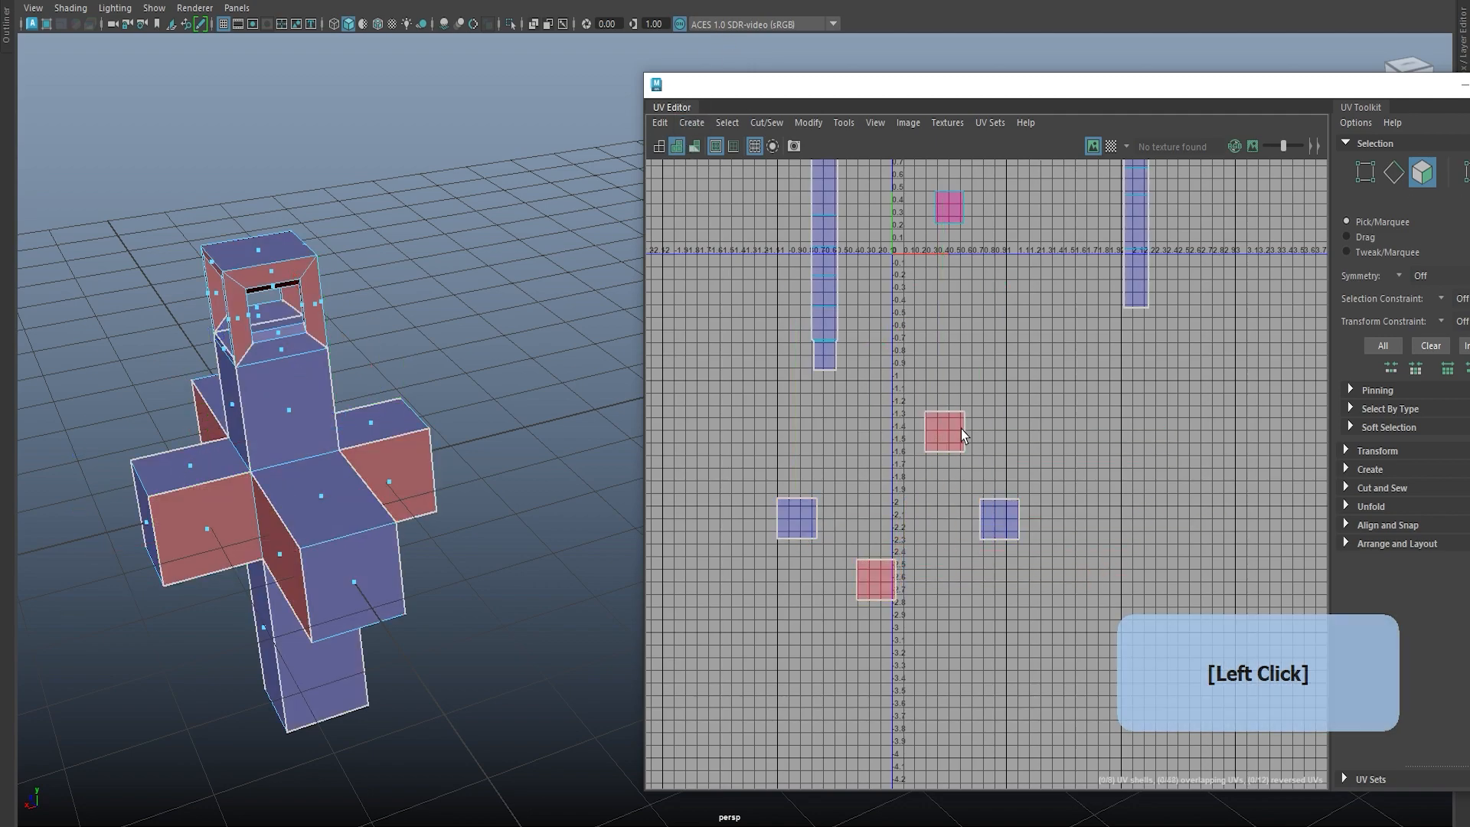
Step: Unfold each of the four arm side shells along U into a flat rectangle
{"action": "double_click", "coordinate": [887, 583]}
{"action": "left_click_drag", "start_coordinate": [249, 510], "coordinate": [451, 532], "text": "alt"}
{"action": "scroll", "coordinate": [842, 617], "scroll_direction": "up", "scroll_amount": 3}
{"action": "right_click_drag", "start_coordinate": [833, 604], "coordinate": [643, 580], "text": "shift"}
{"action": "left_click", "coordinate": [824, 650]}
{"action": "left_click", "coordinate": [994, 325]}
{"action": "key", "text": "g"}
{"action": "left_click", "coordinate": [1064, 457]}
{"action": "key", "text": "g"}
{"action": "left_click", "coordinate": [756, 470]}
{"action": "key", "text": "g"}
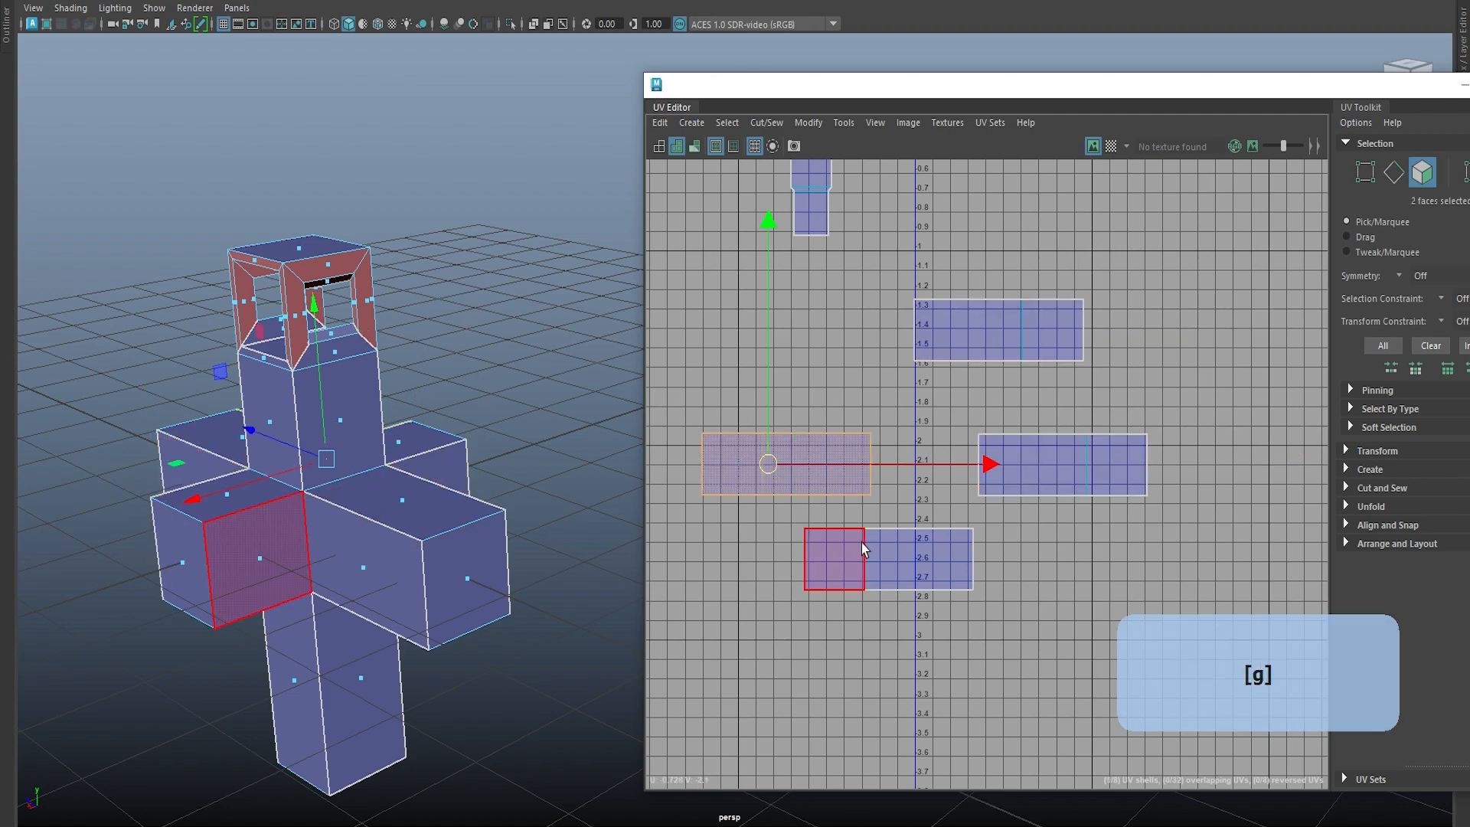
{"action": "left_click", "coordinate": [905, 498]}
Step: Select the end edge of the uppermost arm side shell and move and sew it to the long column strip
{"action": "scroll", "coordinate": [905, 498], "scroll_direction": "down", "scroll_amount": 4}
{"action": "left_click_drag", "start_coordinate": [513, 576], "coordinate": [356, 568], "text": "alt"}
{"action": "scroll", "coordinate": [821, 417], "scroll_direction": "down", "scroll_amount": 3, "text": "alt"}
{"action": "scroll", "coordinate": [896, 317], "scroll_direction": "up", "scroll_amount": 3, "text": "alt"}
{"action": "middle_click_drag", "start_coordinate": [895, 317], "coordinate": [836, 473], "text": "alt"}
{"action": "right_click_drag", "start_coordinate": [846, 505], "coordinate": [876, 462], "text": "alt"}
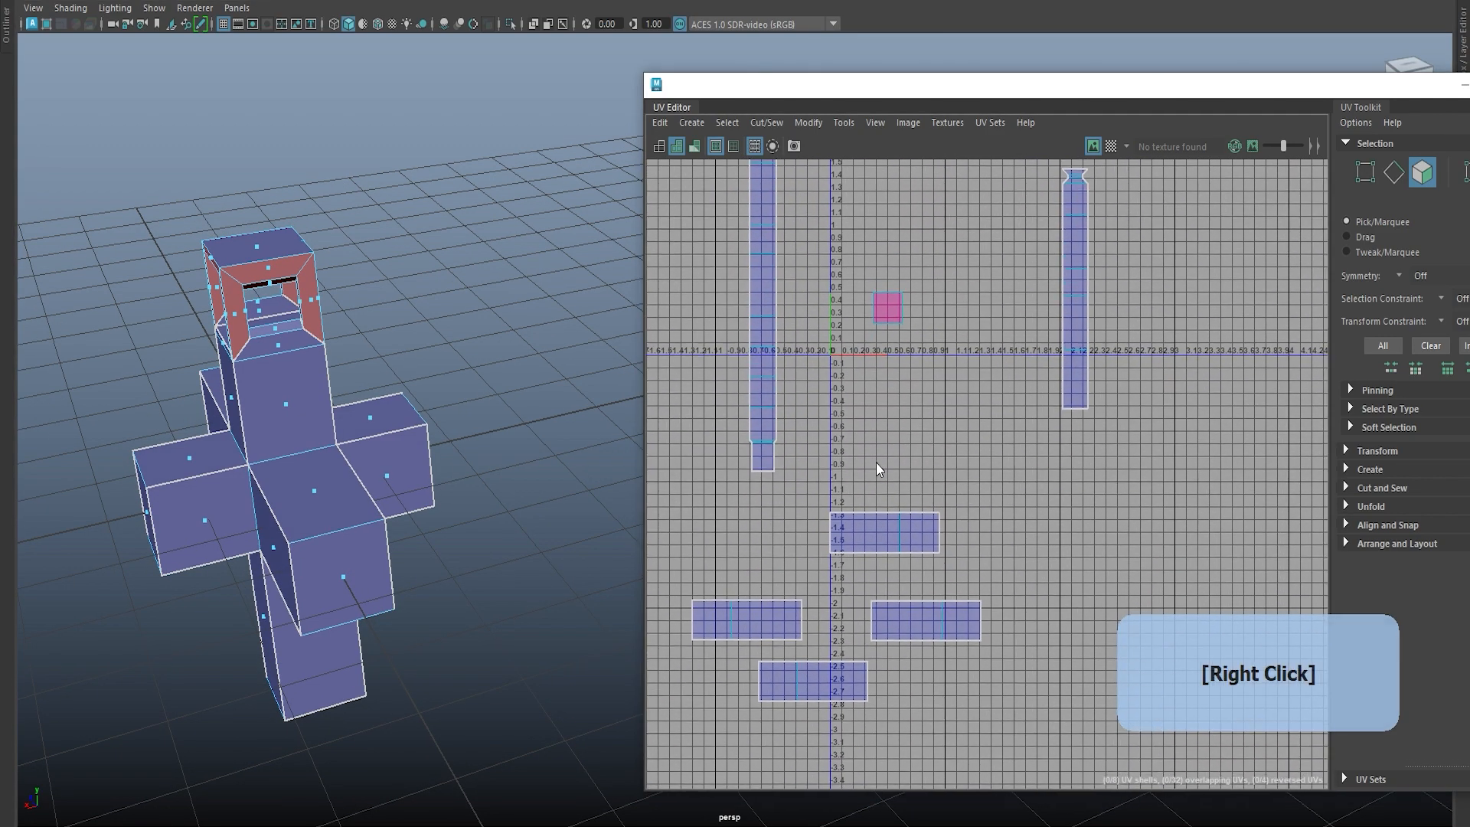
{"action": "left_click", "coordinate": [939, 530]}
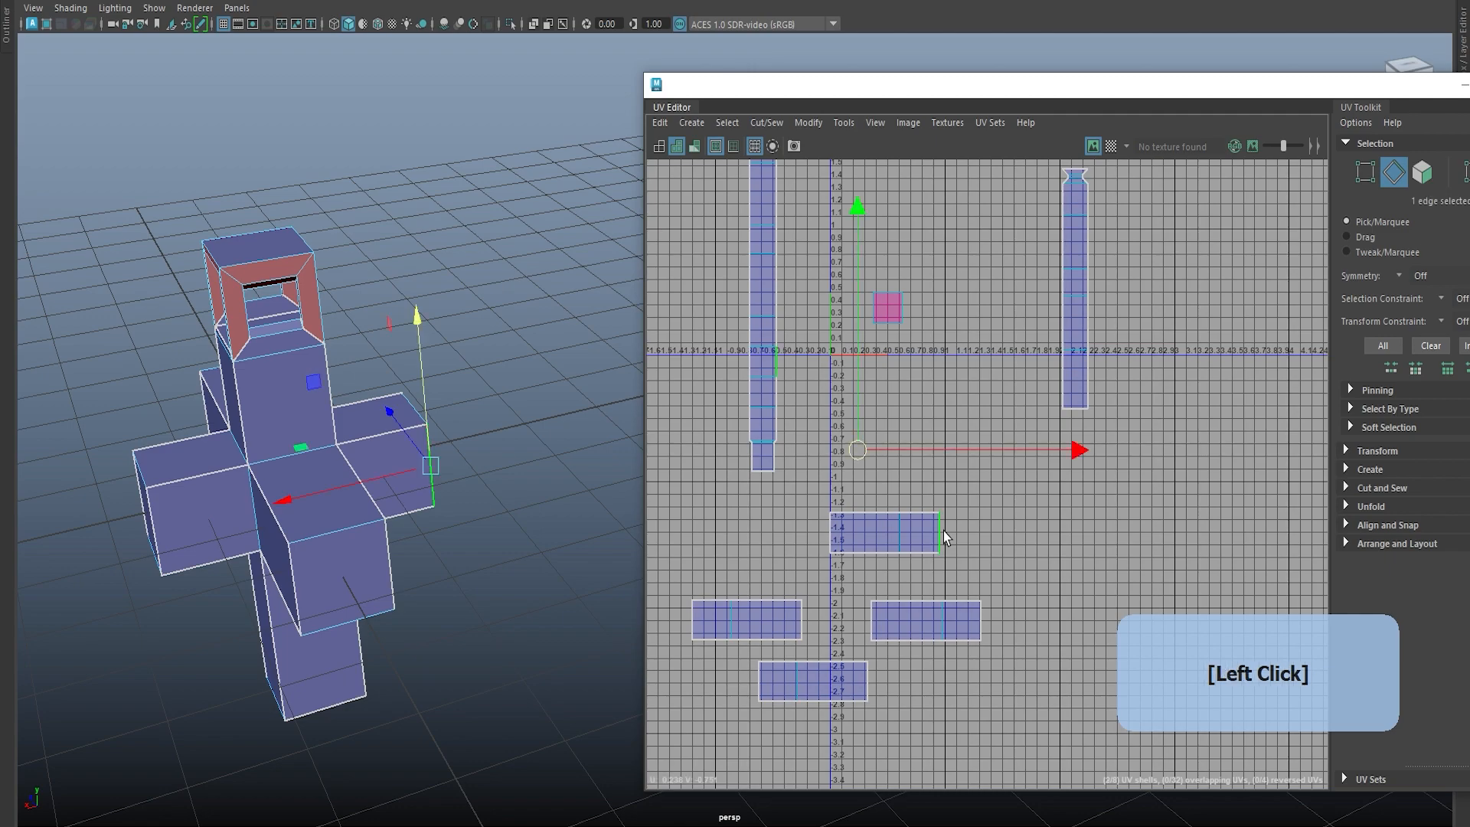
{"action": "scroll", "coordinate": [880, 482], "scroll_direction": "up", "scroll_amount": 2, "text": "alt"}
{"action": "right_click_drag", "start_coordinate": [821, 414], "coordinate": [819, 478], "text": "shift"}
Step: Move and sew a second arm side shell to the opposite side of the column strip, forming a cross
{"action": "middle_click_drag", "start_coordinate": [783, 406], "coordinate": [842, 434], "text": "alt"}
{"action": "left_click", "coordinate": [827, 380]}
{"action": "right_click_drag", "start_coordinate": [768, 435], "coordinate": [755, 490], "text": "shift"}
{"action": "left_click", "coordinate": [758, 490]}
{"action": "scroll", "coordinate": [777, 465], "scroll_direction": "down", "scroll_amount": 4, "text": "alt"}
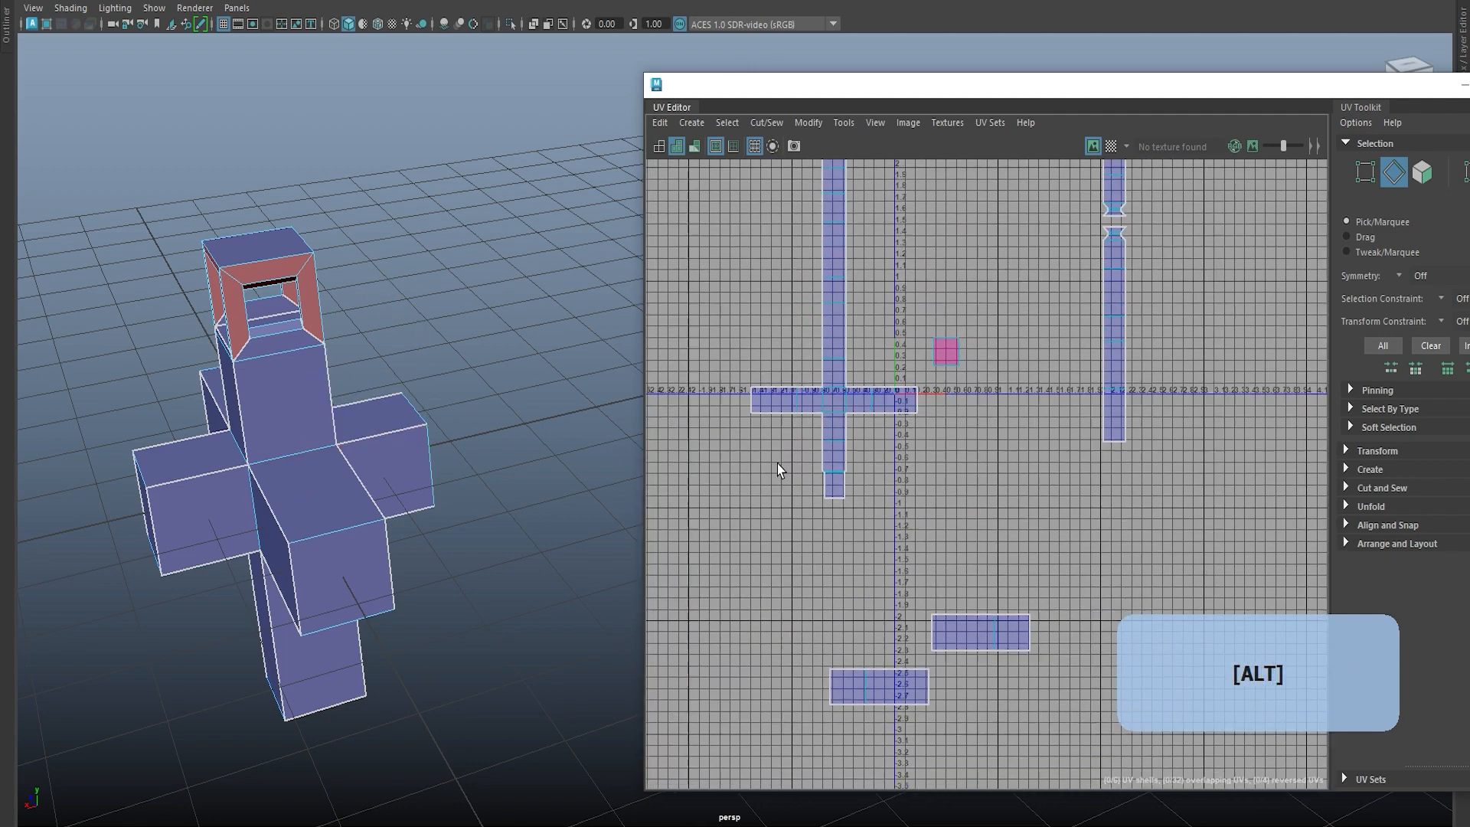
Step: Move and sew the two long notched strips to either side of the column strip's lower end
{"action": "left_click", "coordinate": [808, 557]}
{"action": "scroll", "coordinate": [811, 558], "scroll_direction": "up", "scroll_amount": 3, "text": "alt"}
{"action": "right_click_drag", "start_coordinate": [860, 574], "coordinate": [893, 590], "text": "shift"}
{"action": "left_click", "coordinate": [718, 510]}
{"action": "left_click", "coordinate": [748, 544]}
{"action": "right_click_drag", "start_coordinate": [728, 549], "coordinate": [723, 582], "text": "shift"}
Step: Try to sew another edge near the column strip's lower end, and undo that sew
{"action": "left_click", "coordinate": [790, 556]}
{"action": "right_click_drag", "start_coordinate": [922, 607], "coordinate": [907, 634], "text": "shift"}
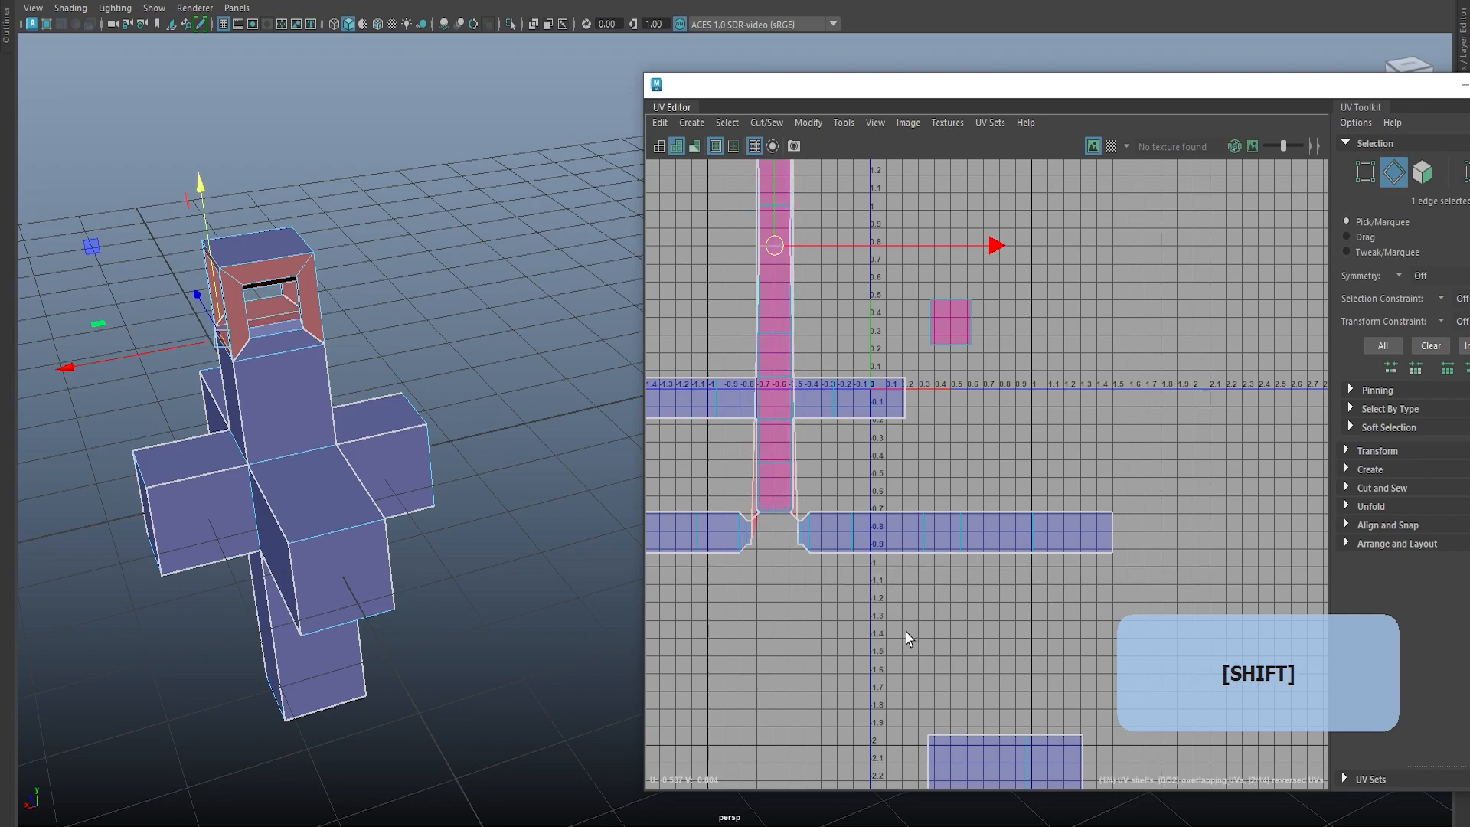
{"action": "scroll", "coordinate": [905, 627], "scroll_direction": "down", "scroll_amount": 2}
{"action": "key", "text": "ctrl+z"}
{"action": "scroll", "coordinate": [902, 623], "scroll_direction": "down", "scroll_amount": 3}
Step: Move and sew the remaining separate arm side shells onto the combined cross layout
{"action": "middle_click_drag", "start_coordinate": [842, 657], "coordinate": [816, 611], "text": "alt"}
{"action": "scroll", "coordinate": [819, 607], "scroll_direction": "up", "scroll_amount": 1}
{"action": "left_click_drag", "start_coordinate": [321, 452], "coordinate": [417, 429], "text": "alt"}
{"action": "left_click", "coordinate": [479, 386]}
{"action": "scroll", "coordinate": [866, 625], "scroll_direction": "up", "scroll_amount": 1}
{"action": "middle_click_drag", "start_coordinate": [866, 625], "coordinate": [865, 541], "text": "alt"}
{"action": "left_click", "coordinate": [970, 554]}
{"action": "middle_click_drag", "start_coordinate": [797, 493], "coordinate": [797, 581], "text": "alt"}
{"action": "right_click_drag", "start_coordinate": [801, 337], "coordinate": [980, 481], "text": "shift"}
{"action": "left_click", "coordinate": [844, 300]}
{"action": "left_click", "coordinate": [864, 527]}
Step: Select an edge at the notch beside the column strip and examine its location below the hollowed top
{"action": "scroll", "coordinate": [852, 522], "scroll_direction": "up", "scroll_amount": 3}
{"action": "scroll", "coordinate": [853, 522], "scroll_direction": "down", "scroll_amount": 2}
{"action": "scroll", "coordinate": [853, 522], "scroll_direction": "up", "scroll_amount": 4}
{"action": "left_click", "coordinate": [850, 496]}
{"action": "left_click", "coordinate": [851, 499]}
{"action": "left_click_drag", "start_coordinate": [204, 413], "coordinate": [222, 459], "text": "alt"}
{"action": "right_click_drag", "start_coordinate": [222, 460], "coordinate": [276, 501], "text": "alt"}
{"action": "middle_click_drag", "start_coordinate": [276, 501], "coordinate": [348, 427], "text": "alt"}
{"action": "left_click_drag", "start_coordinate": [348, 427], "coordinate": [327, 531], "text": "alt"}
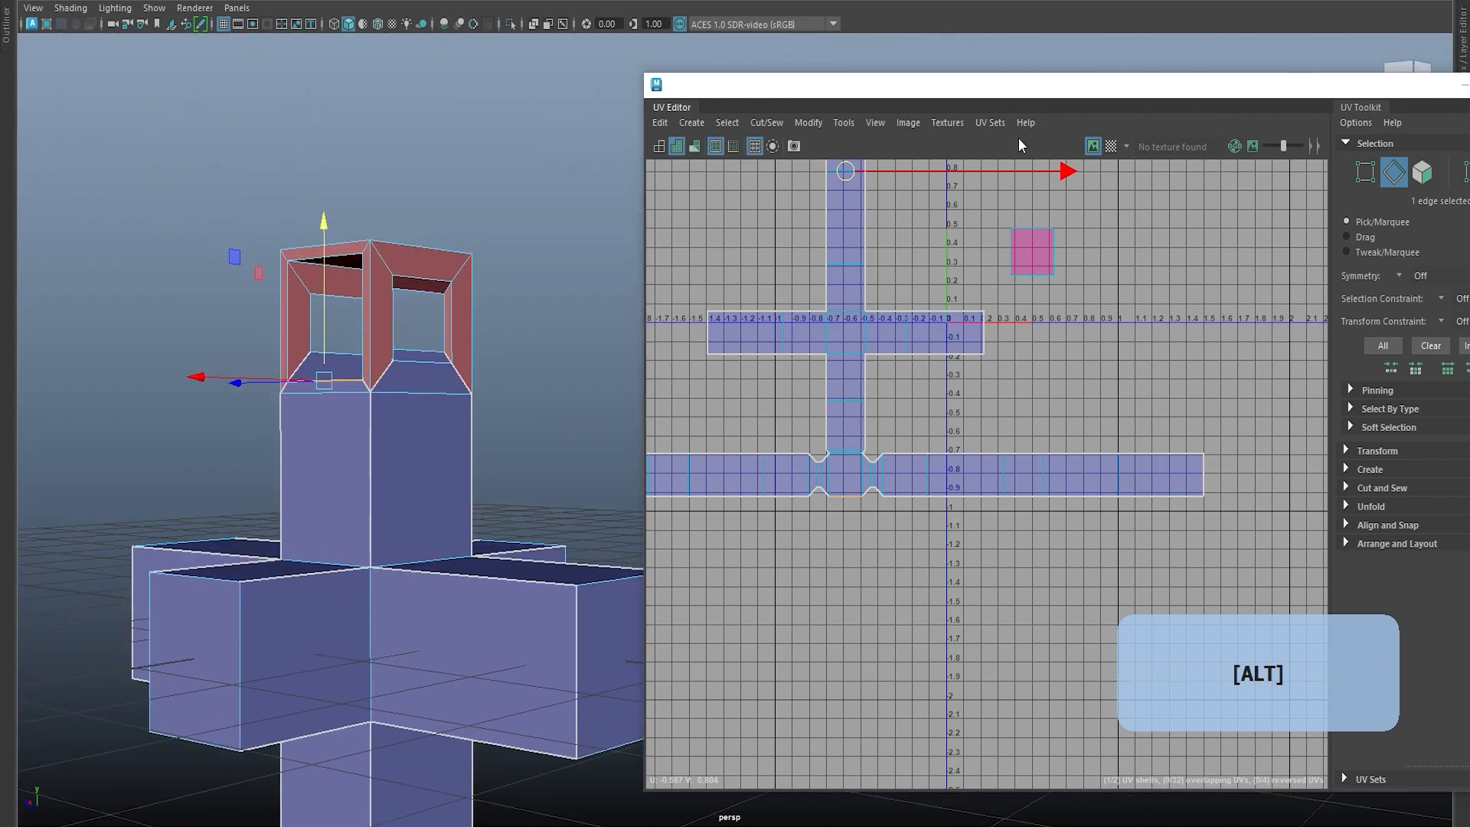
Step: Turn on the checker map and examine its pattern on the cross and around the hollowed top
{"action": "left_click", "coordinate": [1110, 145]}
{"action": "left_click_drag", "start_coordinate": [495, 381], "coordinate": [381, 449], "text": "alt"}
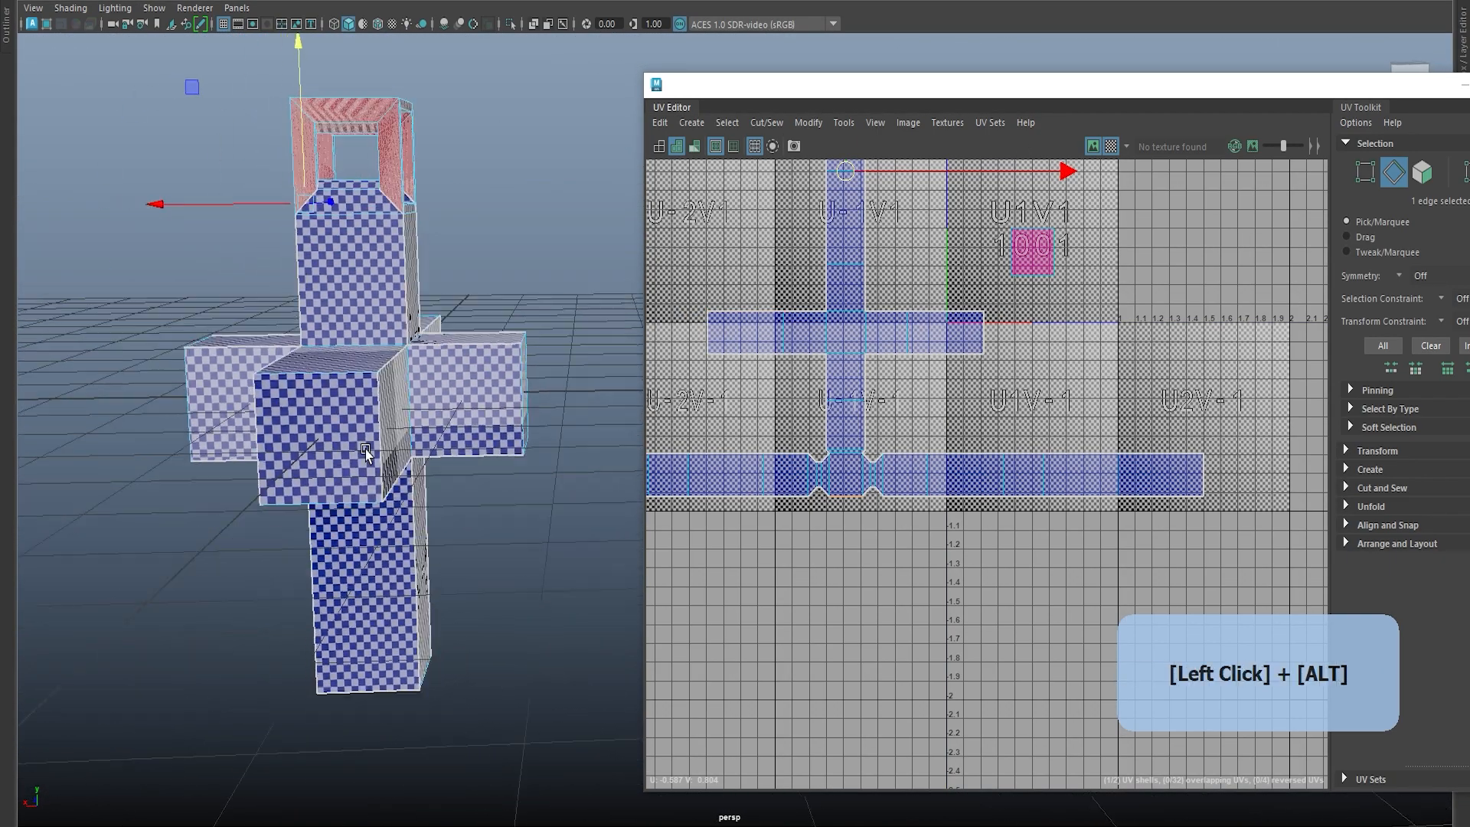
{"action": "middle_click_drag", "start_coordinate": [381, 448], "coordinate": [347, 219], "text": "alt"}
{"action": "right_click_drag", "start_coordinate": [347, 219], "coordinate": [558, 268], "text": "alt"}
{"action": "left_click_drag", "start_coordinate": [557, 268], "coordinate": [467, 337], "text": "alt"}
{"action": "left_click", "coordinate": [358, 427]}
{"action": "middle_click_drag", "start_coordinate": [467, 337], "coordinate": [349, 375], "text": "alt"}
{"action": "left_click_drag", "start_coordinate": [458, 358], "coordinate": [515, 344], "text": "alt"}
Step: Return to face selection with the checker map and UV shading off, and select the face above the hollowed top's opening
{"action": "right_click_drag", "start_coordinate": [536, 191], "coordinate": [597, 160]}
{"action": "left_click", "coordinate": [689, 143]}
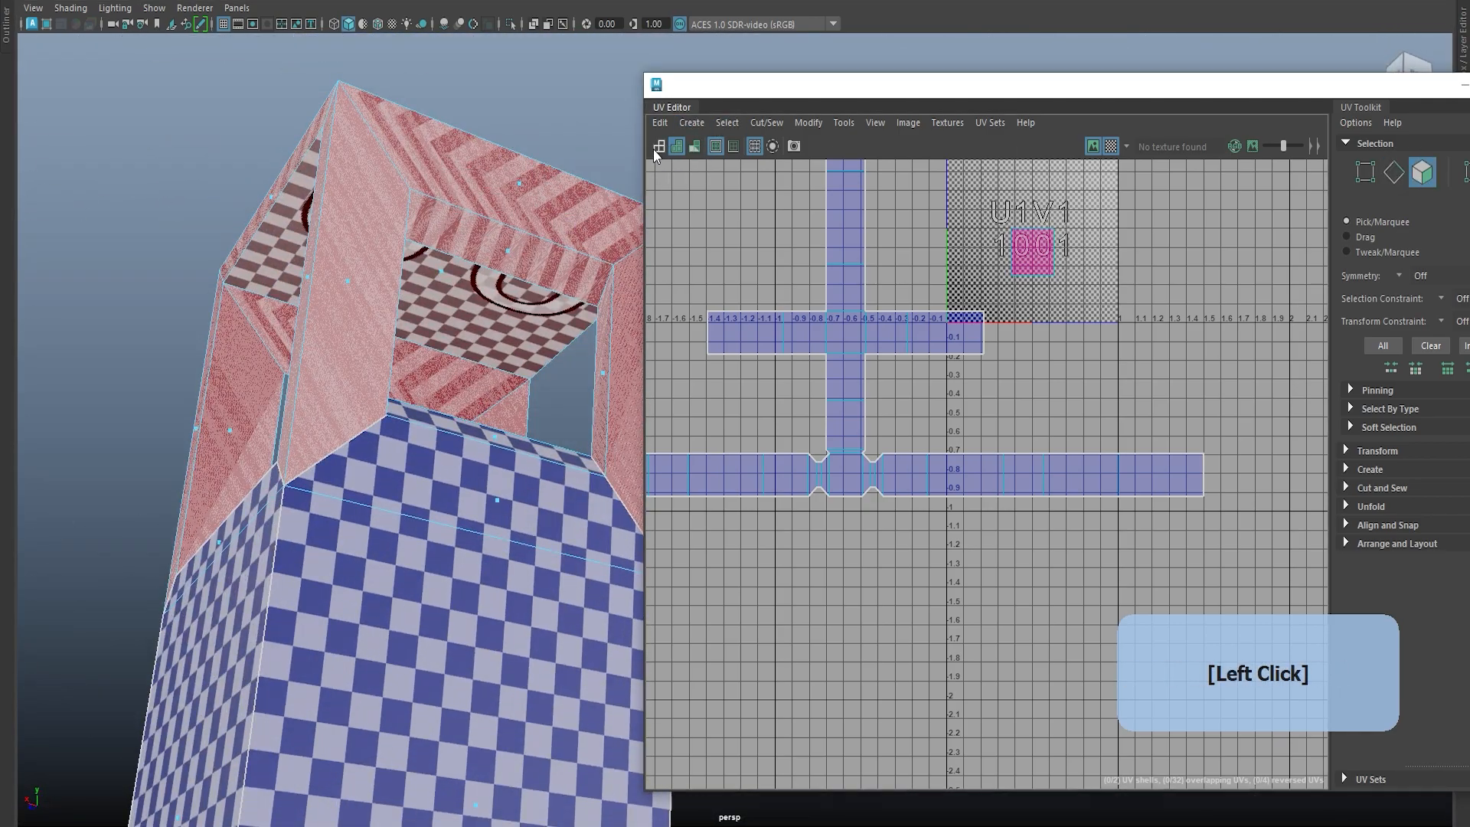
{"action": "left_click", "coordinate": [1111, 146]}
{"action": "left_click_drag", "start_coordinate": [489, 291], "coordinate": [470, 269], "text": "alt"}
{"action": "left_click", "coordinate": [470, 269]}
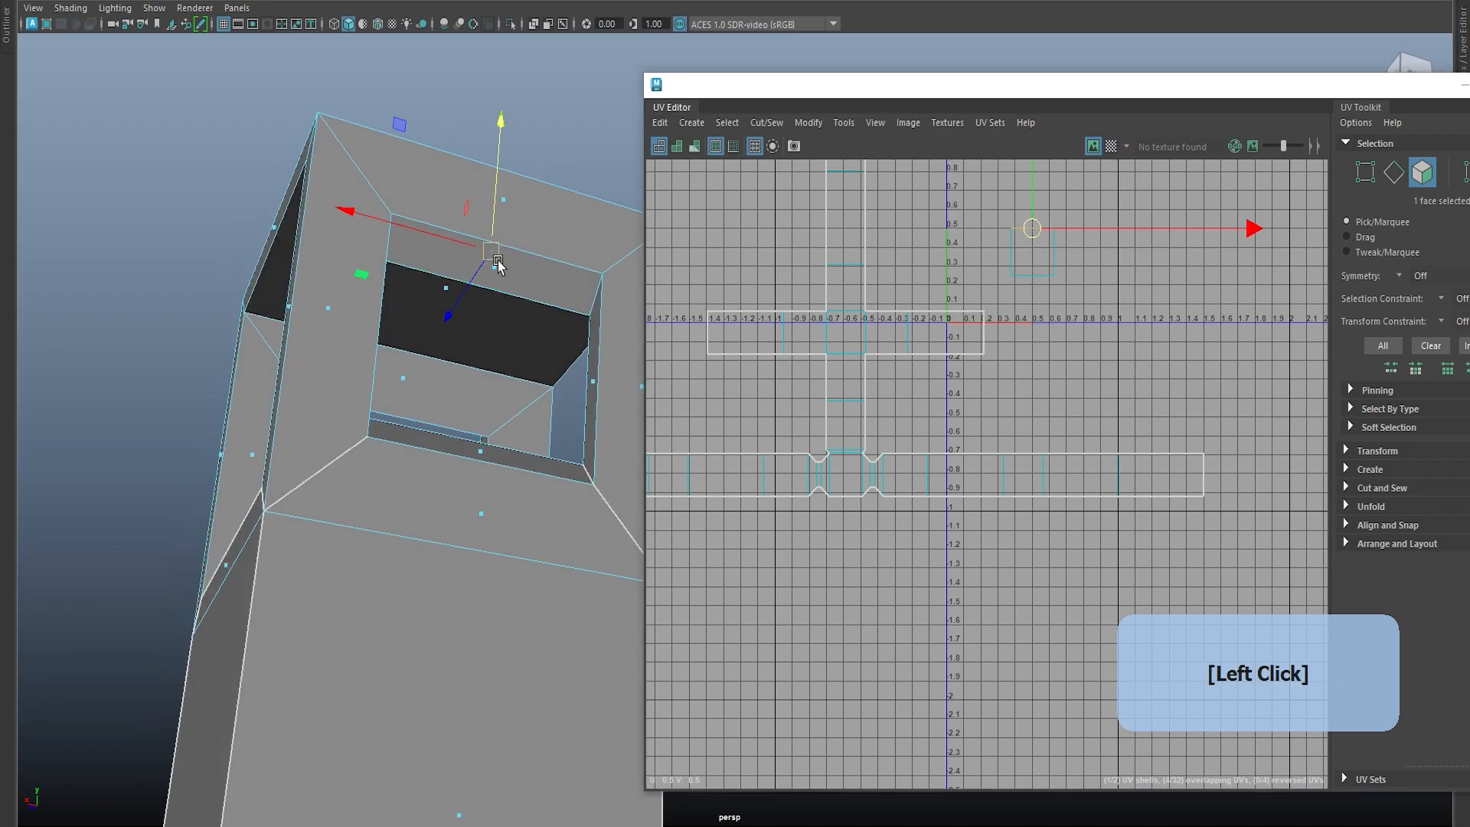
Step: Select the eight-face loop running over the top and through the hollow, and apply a planar projection to it
{"action": "middle_click_drag", "start_coordinate": [1087, 277], "coordinate": [963, 421], "text": "alt"}
{"action": "left_click", "coordinate": [885, 302]}
{"action": "left_click_drag", "start_coordinate": [885, 304], "coordinate": [930, 404]}
{"action": "mouse_move", "coordinate": [490, 306]}
{"action": "left_mouse_down", "text": "alt"}
{"action": "mouse_move", "coordinate": [452, 398]}
{"action": "mouse_move", "coordinate": [474, 285]}
{"action": "mouse_move", "coordinate": [437, 304]}
{"action": "mouse_move", "coordinate": [442, 215]}
{"action": "mouse_move", "coordinate": [485, 315]}
{"action": "mouse_move", "coordinate": [493, 306]}
{"action": "left_mouse_up", "text": "alt"}
{"action": "left_click", "coordinate": [436, 304]}
{"action": "left_click", "coordinate": [438, 257]}
{"action": "double_click", "coordinate": [444, 204], "text": "shift"}
{"action": "right_click_drag", "start_coordinate": [945, 321], "coordinate": [998, 275], "text": "shift"}
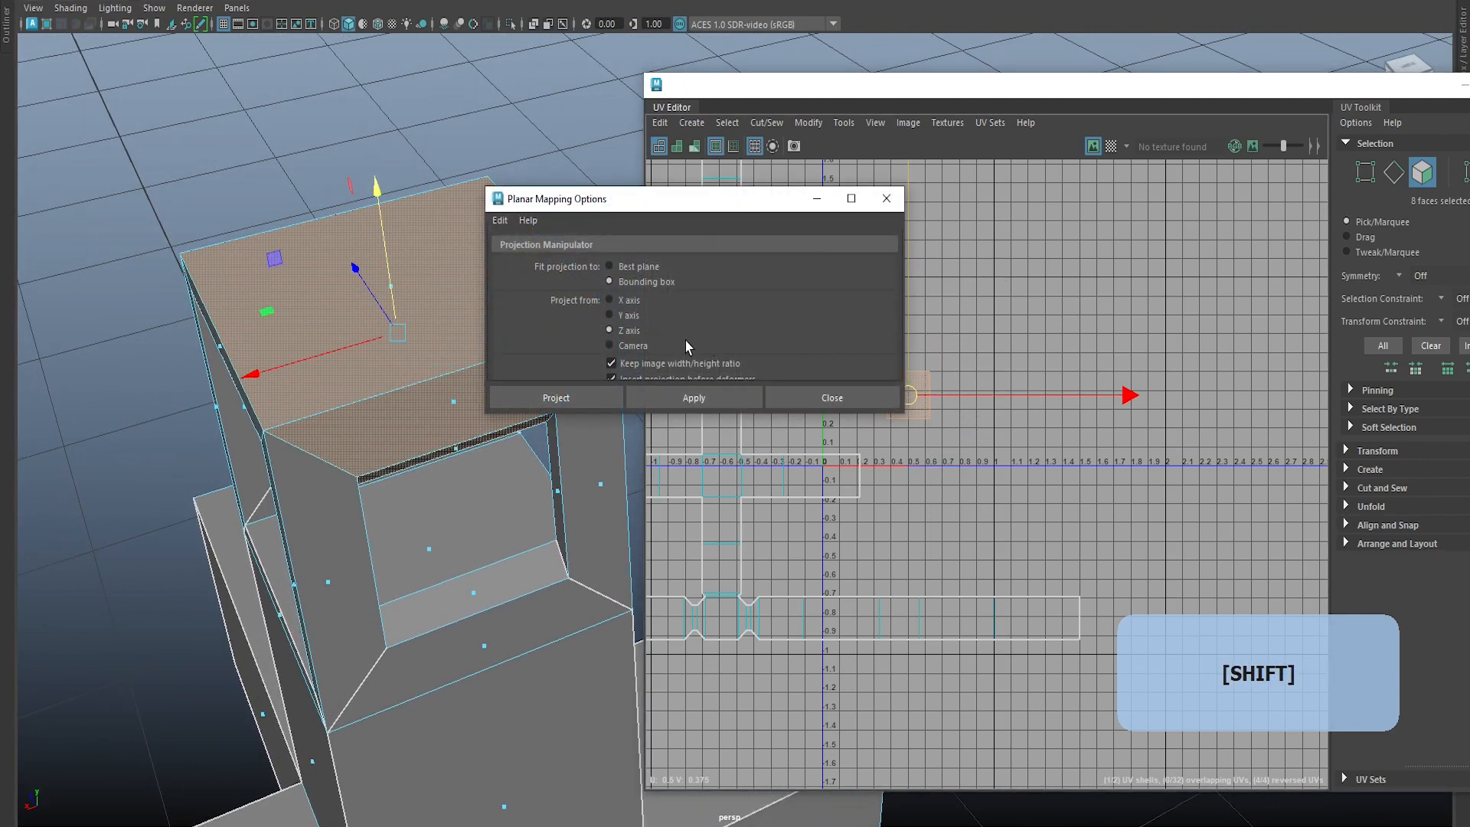
{"action": "left_click", "coordinate": [734, 398]}
{"action": "left_click", "coordinate": [817, 399]}
Step: Move the projected face-loop shell clear of the cross layout into empty UV space
{"action": "left_click_drag", "start_coordinate": [597, 306], "coordinate": [369, 260], "text": "alt"}
{"action": "left_click_drag", "start_coordinate": [908, 391], "coordinate": [1207, 390]}
{"action": "left_click", "coordinate": [1131, 526]}
{"action": "middle_click_drag", "start_coordinate": [1132, 527], "coordinate": [898, 476], "text": "alt"}
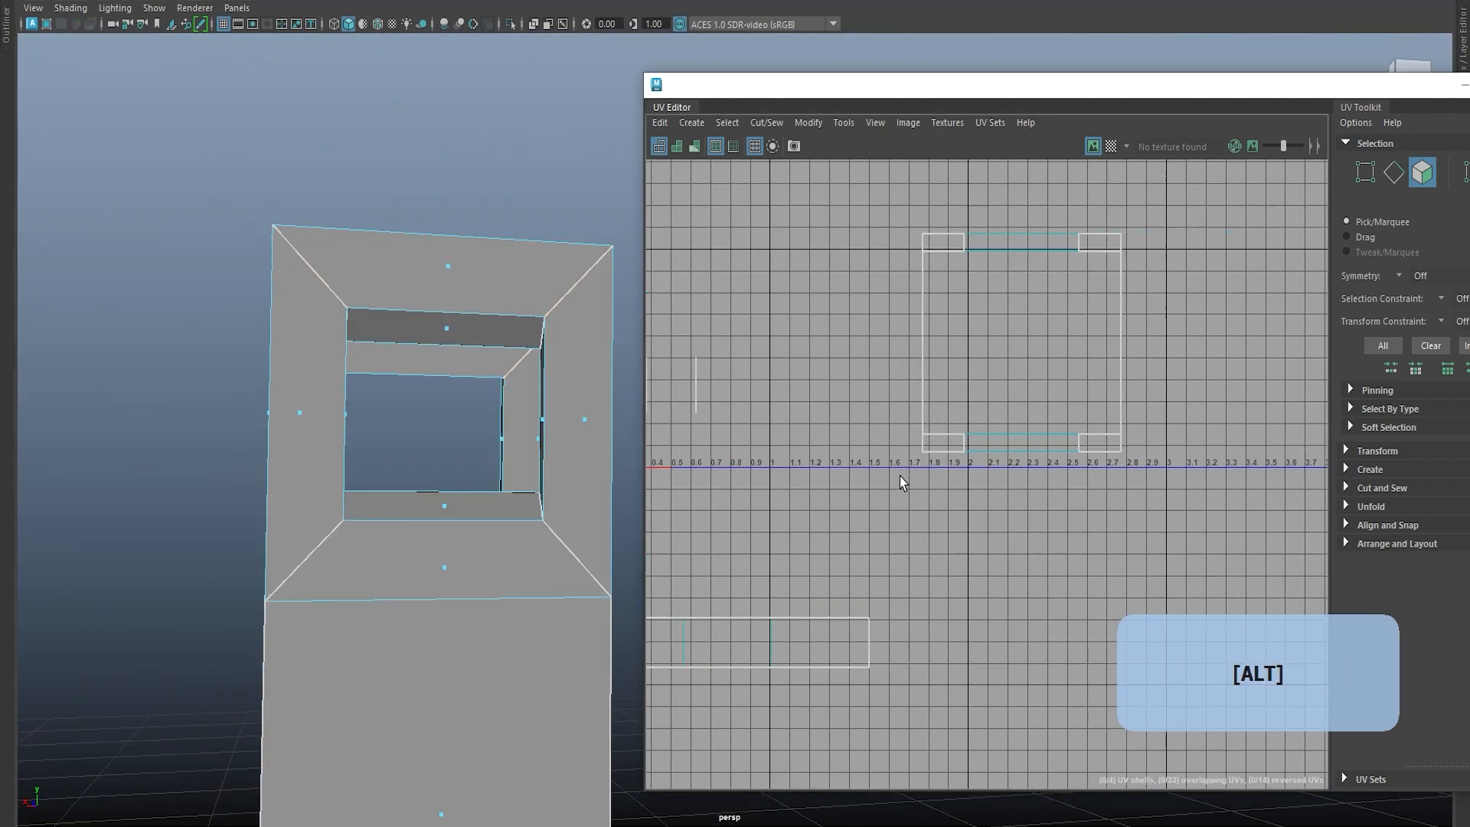
Step: Cut the projected face-loop shell at an edge of the hollowed top and unfold it into a continuous strip
{"action": "left_click_drag", "start_coordinate": [383, 374], "coordinate": [509, 318], "text": "alt"}
{"action": "right_click_drag", "start_coordinate": [593, 222], "coordinate": [600, 133]}
{"action": "left_click", "coordinate": [564, 285]}
{"action": "right_click_drag", "start_coordinate": [1210, 368], "coordinate": [1146, 401], "text": "shift"}
{"action": "left_click", "coordinate": [1146, 401]}
{"action": "scroll", "coordinate": [1105, 392], "scroll_direction": "down", "scroll_amount": 3}
{"action": "middle_click_drag", "start_coordinate": [1104, 392], "coordinate": [1019, 369], "text": "alt"}
{"action": "right_click_drag", "start_coordinate": [1019, 297], "coordinate": [1020, 343]}
{"action": "right_click_drag", "start_coordinate": [1143, 293], "coordinate": [874, 295], "text": "shift"}
{"action": "left_click", "coordinate": [1043, 312]}
{"action": "double_click", "coordinate": [968, 314], "text": "shift"}
{"action": "left_click", "coordinate": [1137, 294]}
Step: Select the 16 faces of the hollowed top's four corner uprights, leaving out the two remaining side faces
{"action": "scroll", "coordinate": [992, 353], "scroll_direction": "down", "scroll_amount": 3}
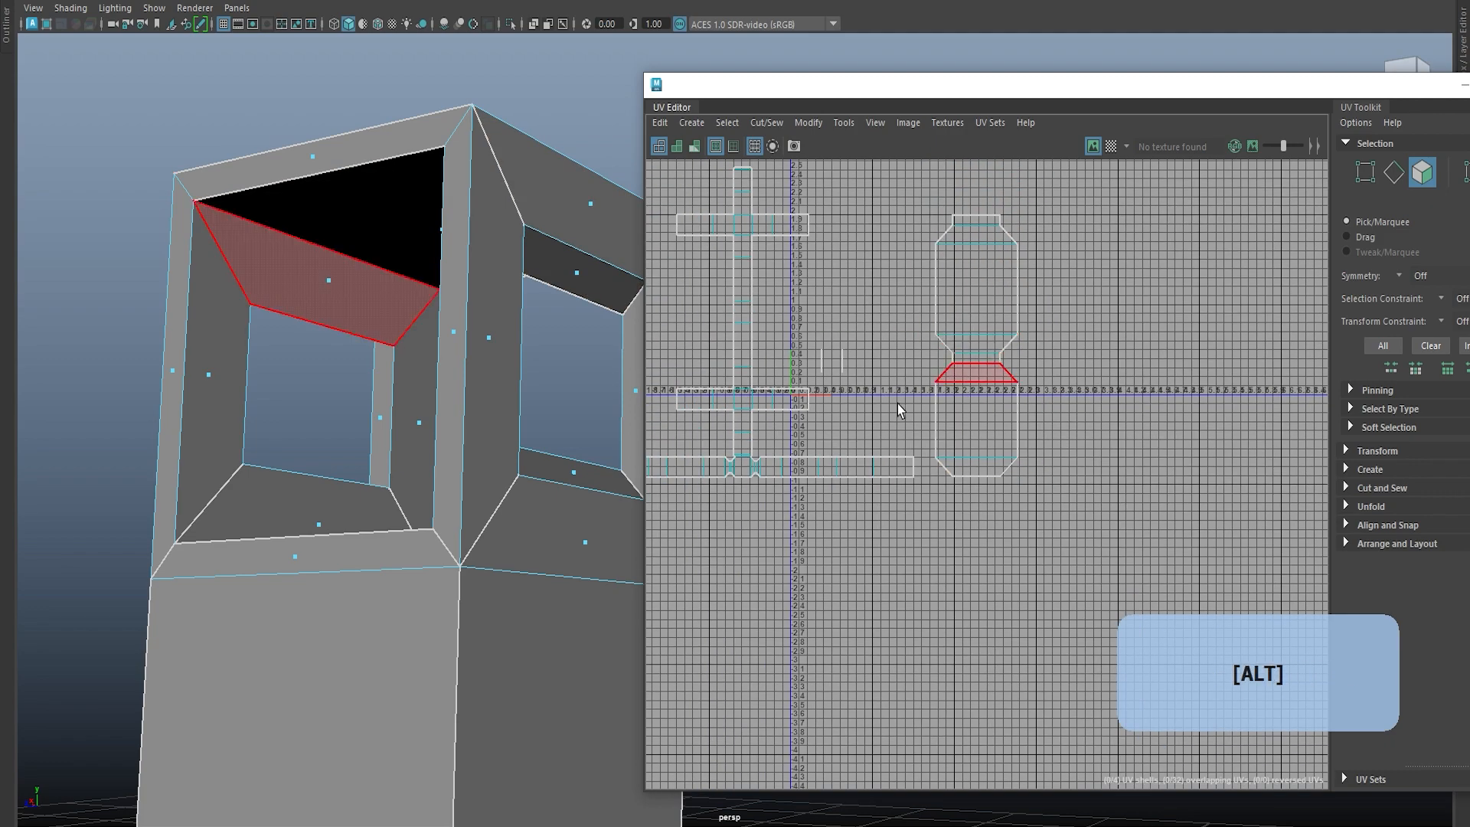
{"action": "left_click_drag", "start_coordinate": [810, 341], "coordinate": [859, 380]}
{"action": "left_click_drag", "start_coordinate": [400, 313], "coordinate": [352, 408], "text": "alt"}
{"action": "left_click", "coordinate": [279, 395]}
{"action": "left_click", "coordinate": [357, 397], "text": "shift"}
{"action": "left_click", "coordinate": [362, 400], "text": "shift"}
{"action": "left_click", "coordinate": [208, 478], "text": "shift"}
{"action": "left_click_drag", "start_coordinate": [808, 334], "coordinate": [868, 378]}
{"action": "left_click_drag", "start_coordinate": [478, 391], "coordinate": [511, 360], "text": "alt"}
{"action": "left_click_drag", "start_coordinate": [549, 379], "coordinate": [457, 410], "text": "alt"}
{"action": "left_click", "coordinate": [352, 440], "text": "shift"}
{"action": "middle_click_drag", "start_coordinate": [966, 505], "coordinate": [1017, 475], "text": "alt"}
{"action": "right_click_drag", "start_coordinate": [796, 467], "coordinate": [902, 479], "text": "alt"}
{"action": "left_click_drag", "start_coordinate": [413, 471], "coordinate": [410, 509], "text": "alt"}
Step: Try a planar projection with the previous settings on the selected upright faces, and undo it
{"action": "key", "text": "w"}
{"action": "right_click_drag", "start_coordinate": [419, 507], "coordinate": [359, 507], "text": "alt"}
{"action": "middle_click_drag", "start_coordinate": [766, 561], "coordinate": [747, 564], "text": "alt"}
{"action": "right_click_drag", "start_coordinate": [774, 574], "coordinate": [777, 473], "text": "shift"}
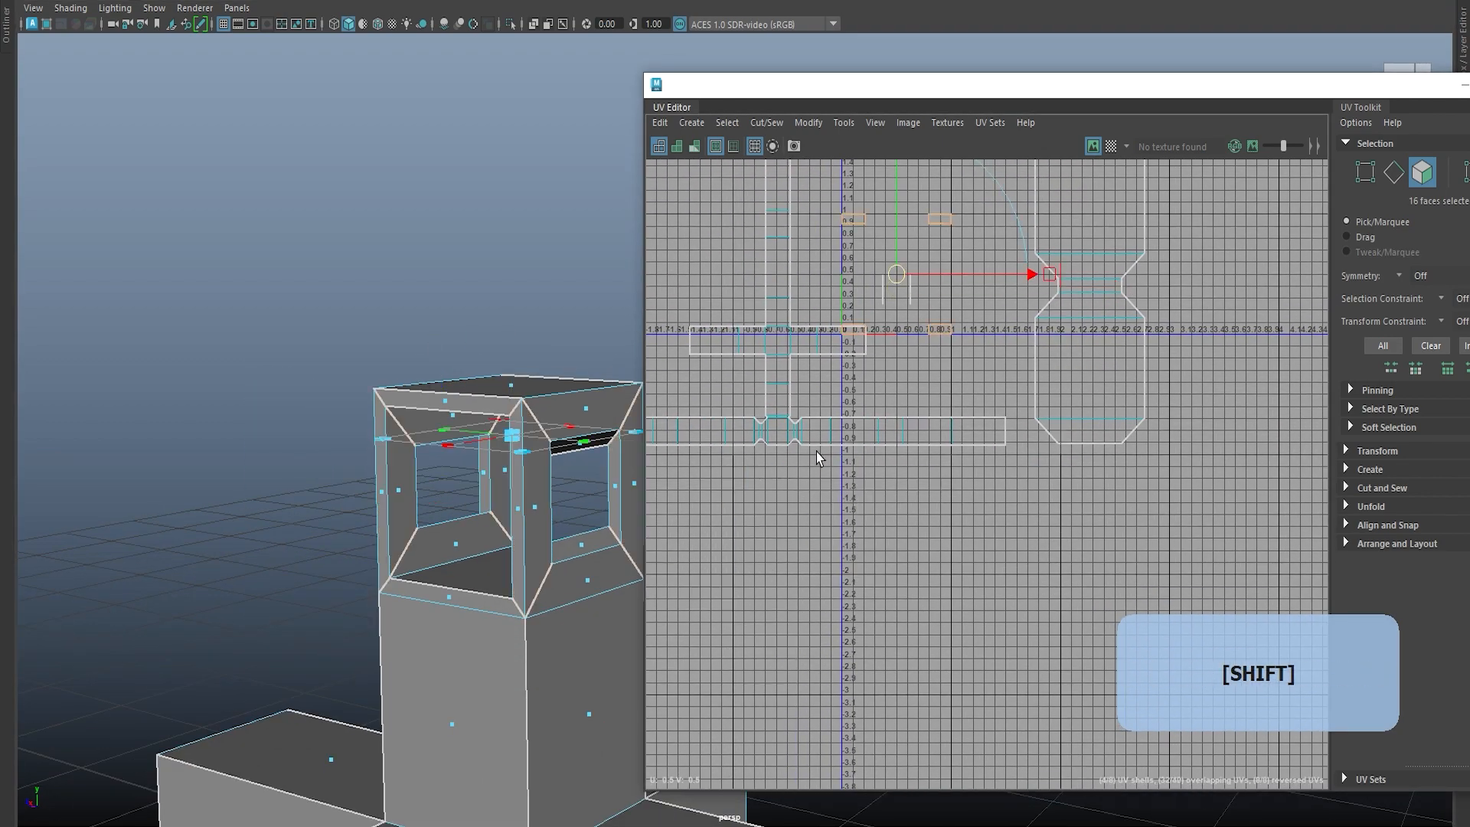
{"action": "left_click_drag", "start_coordinate": [351, 511], "coordinate": [355, 539], "text": "alt"}
{"action": "key", "text": "ctrl+z"}
Step: Planar map the 16 upright faces along the Z axis and move the projected shells below the cross layout
{"action": "right_click", "coordinate": [858, 597], "text": "shift"}
{"action": "right_click_drag", "start_coordinate": [857, 597], "coordinate": [914, 507], "text": "shift"}
{"action": "middle_click_drag", "start_coordinate": [536, 574], "coordinate": [386, 571], "text": "alt"}
{"action": "key", "text": "w"}
{"action": "left_click_drag", "start_coordinate": [387, 570], "coordinate": [469, 496], "text": "alt"}
{"action": "left_click", "coordinate": [632, 331]}
{"action": "left_click", "coordinate": [684, 398]}
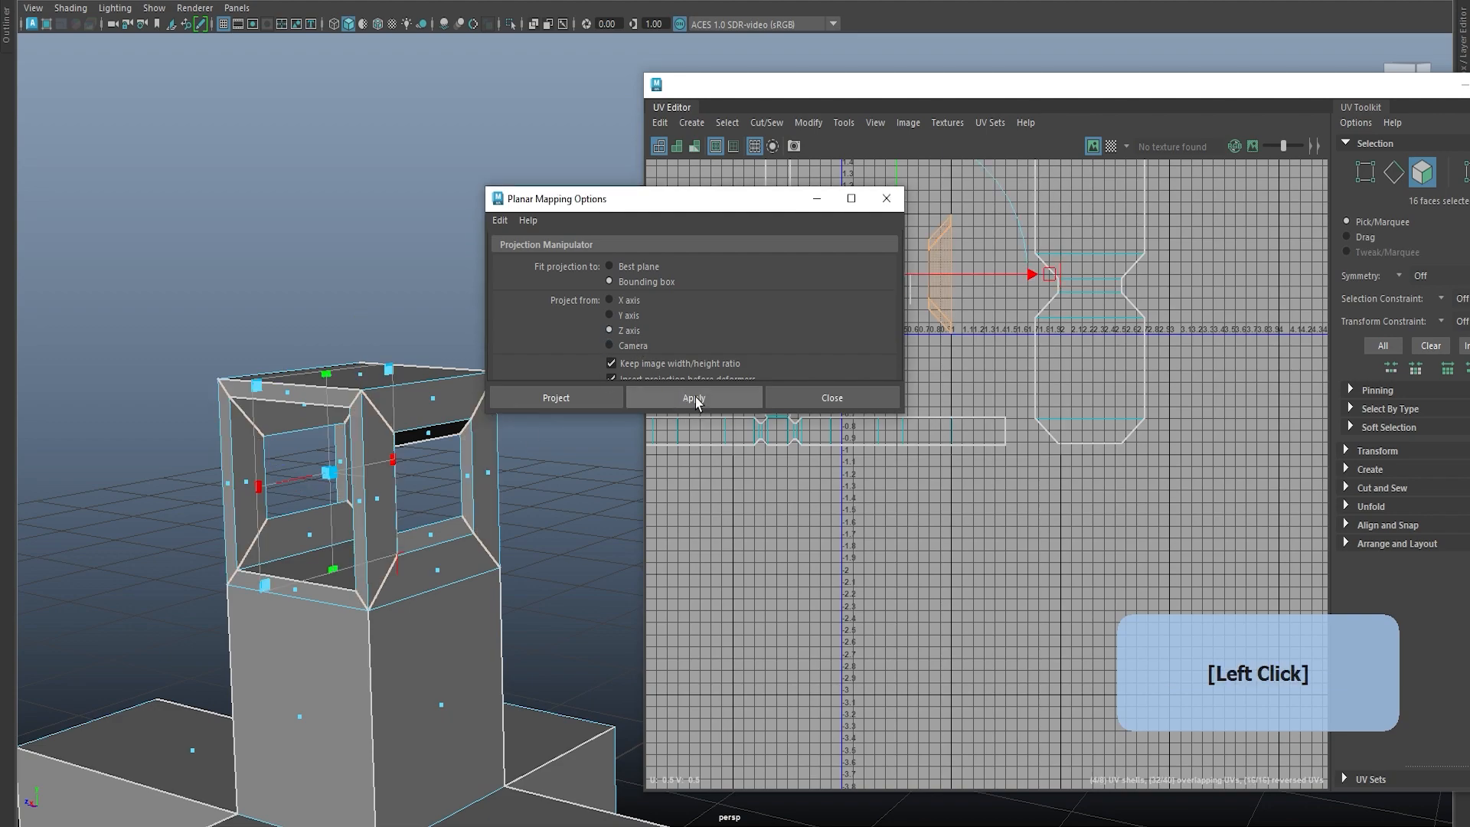
{"action": "left_click", "coordinate": [813, 398]}
{"action": "left_click_drag", "start_coordinate": [898, 291], "coordinate": [829, 623]}
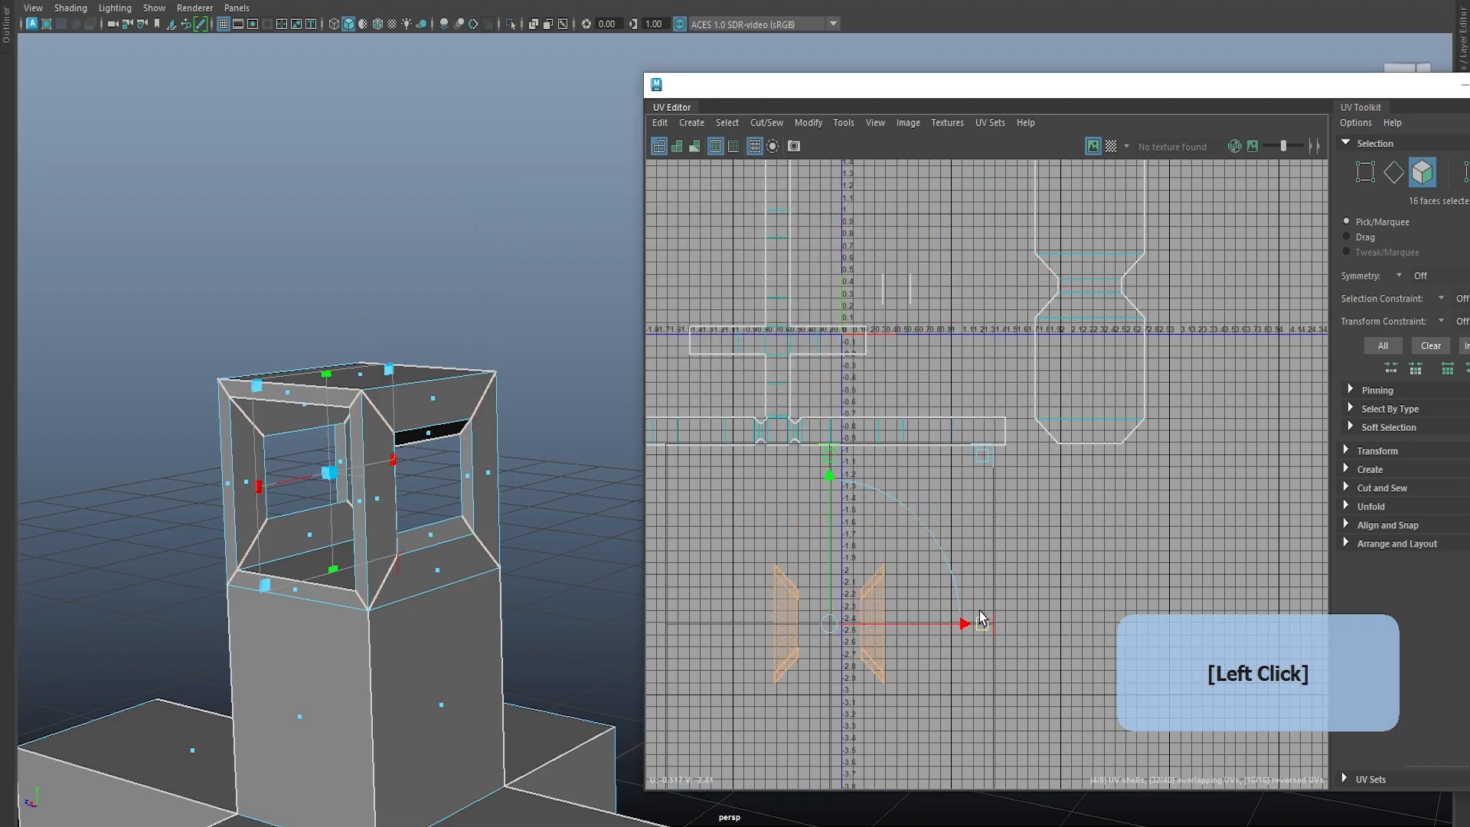
Step: Move the overlapping corner upright shells apart so that all four lie separately
{"action": "left_click", "coordinate": [1128, 535]}
{"action": "middle_click_drag", "start_coordinate": [853, 624], "coordinate": [889, 515], "text": "alt"}
{"action": "left_click", "coordinate": [927, 540]}
{"action": "key", "text": "w"}
{"action": "left_click_drag", "start_coordinate": [918, 522], "coordinate": [1090, 511]}
{"action": "double_click", "coordinate": [830, 525]}
{"action": "left_click_drag", "start_coordinate": [830, 525], "coordinate": [680, 520]}
{"action": "left_click", "coordinate": [746, 521]}
{"action": "double_click", "coordinate": [825, 518]}
{"action": "left_click_drag", "start_coordinate": [826, 518], "coordinate": [833, 448]}
{"action": "left_click", "coordinate": [727, 535]}
Step: Cut the four corner upright shells along their long outer edges
{"action": "scroll", "coordinate": [709, 546], "scroll_direction": "up", "scroll_amount": 1}
{"action": "middle_click_drag", "start_coordinate": [708, 547], "coordinate": [787, 562], "text": "alt"}
{"action": "right_click_drag", "start_coordinate": [788, 562], "coordinate": [777, 505]}
{"action": "left_click", "coordinate": [737, 511]}
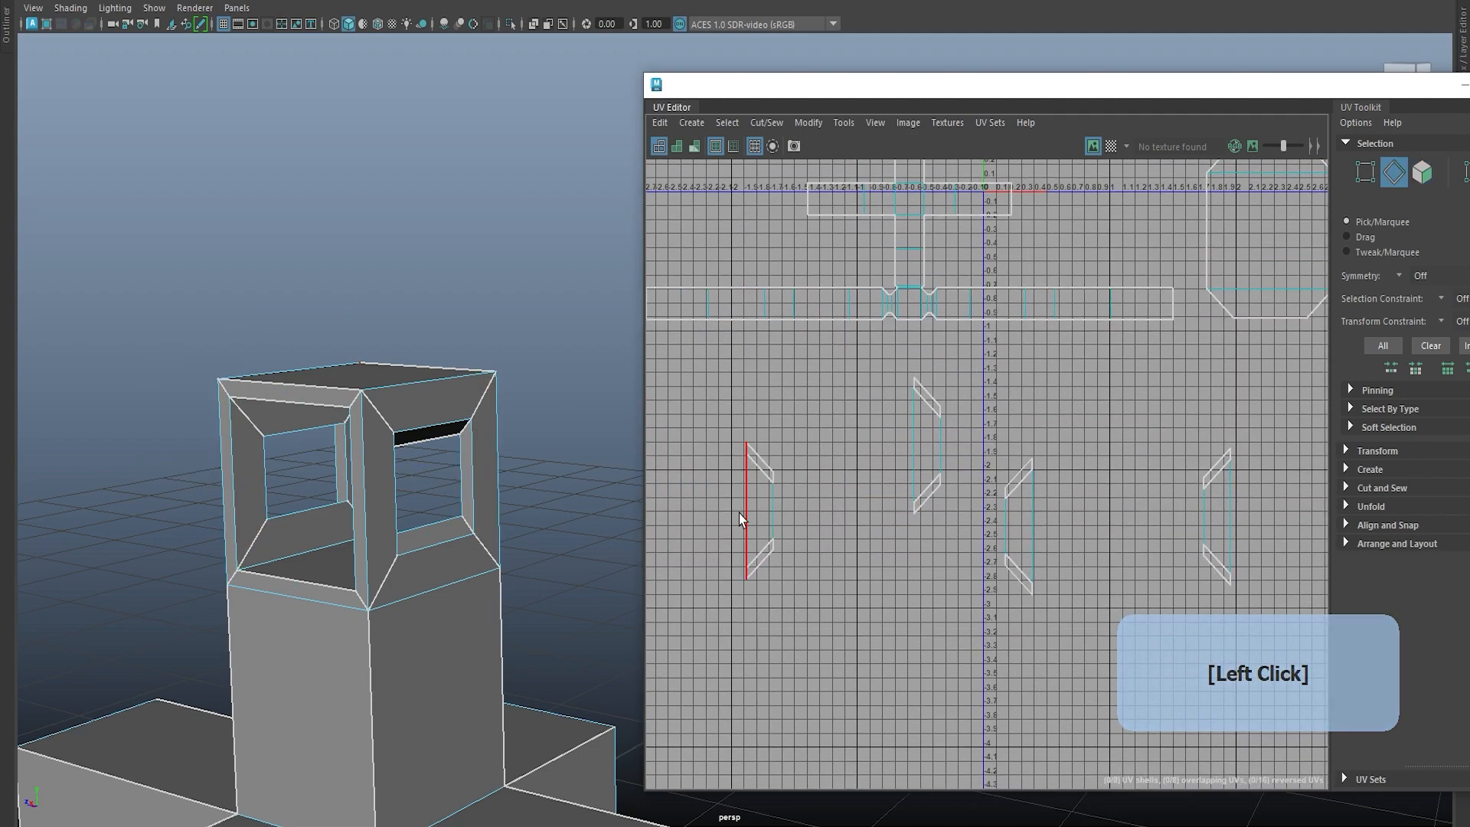
{"action": "left_click", "coordinate": [915, 459], "text": "shift"}
{"action": "left_click", "coordinate": [1033, 543], "text": "shift"}
{"action": "middle_click_drag", "start_coordinate": [1040, 571], "coordinate": [900, 521], "text": "alt"}
{"action": "left_click", "coordinate": [1092, 475], "text": "shift"}
{"action": "right_click", "coordinate": [1049, 524], "text": "shift"}
{"action": "left_click", "coordinate": [958, 562]}
Step: Select all four upright shells and unfold them into flat pieces
{"action": "scroll", "coordinate": [956, 561], "scroll_direction": "down", "scroll_amount": 3}
{"action": "right_click_drag", "start_coordinate": [909, 459], "coordinate": [908, 529]}
{"action": "left_click_drag", "start_coordinate": [713, 413], "coordinate": [1122, 626]}
{"action": "right_click_drag", "start_coordinate": [1123, 492], "coordinate": [949, 471], "text": "shift"}
{"action": "left_click", "coordinate": [1068, 454]}
{"action": "scroll", "coordinate": [931, 580], "scroll_direction": "up", "scroll_amount": 3}
{"action": "middle_click_drag", "start_coordinate": [490, 517], "coordinate": [617, 508], "text": "alt"}
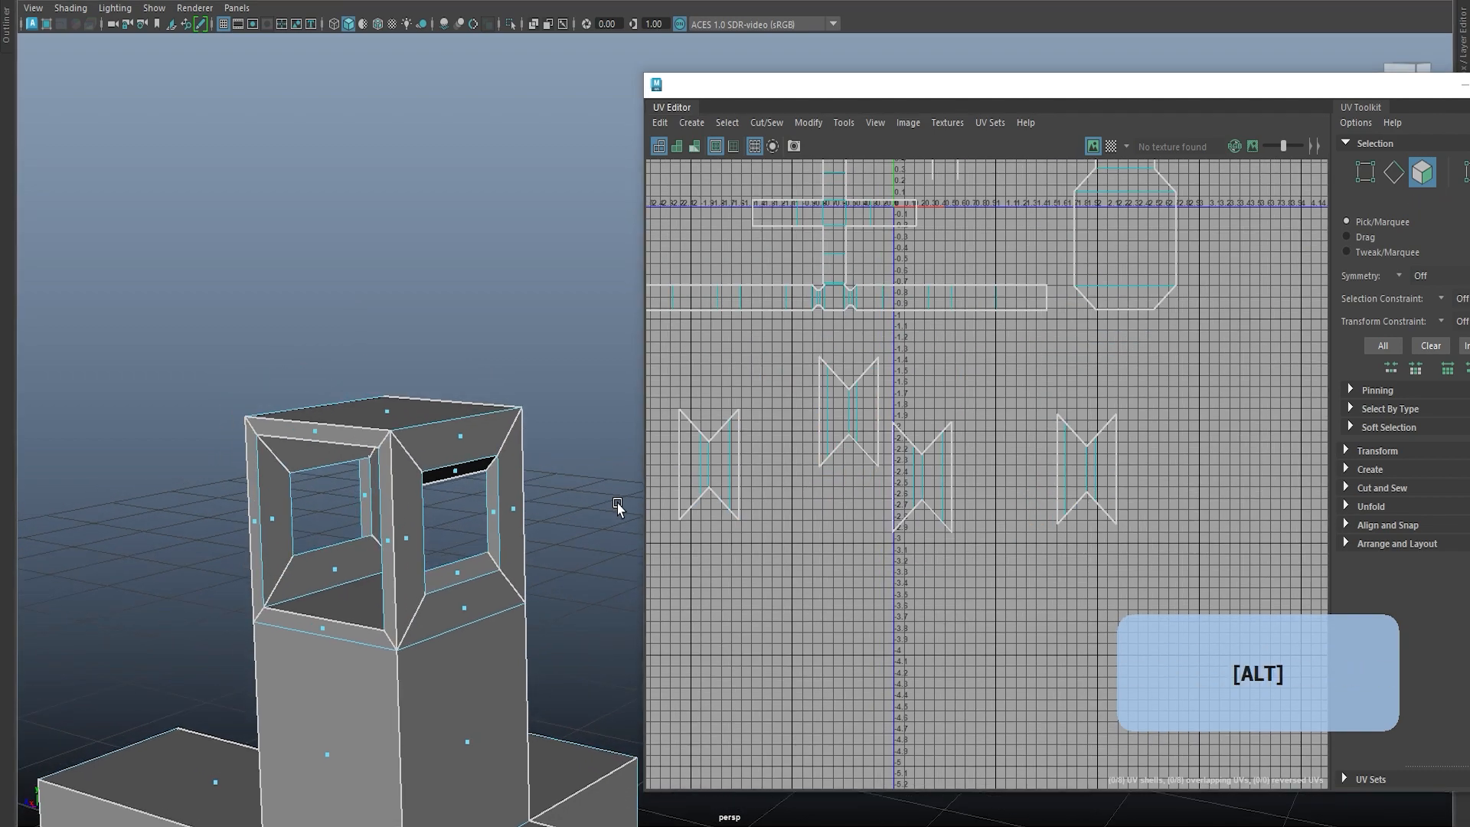
Step: Select the two leftover trapezoid side faces beside the top face and planar map them along the X axis
{"action": "middle_click_drag", "start_coordinate": [908, 171], "coordinate": [830, 368], "text": "alt"}
{"action": "left_click", "coordinate": [880, 383]}
{"action": "middle_click", "coordinate": [457, 514], "text": "alt"}
{"action": "left_click_drag", "start_coordinate": [457, 514], "coordinate": [407, 509], "text": "alt"}
{"action": "scroll", "coordinate": [404, 508], "scroll_direction": "up", "scroll_amount": 3, "text": "alt"}
{"action": "scroll", "coordinate": [539, 555], "scroll_direction": "up", "scroll_amount": 2, "text": "alt"}
{"action": "middle_click_drag", "start_coordinate": [404, 509], "coordinate": [559, 521], "text": "alt"}
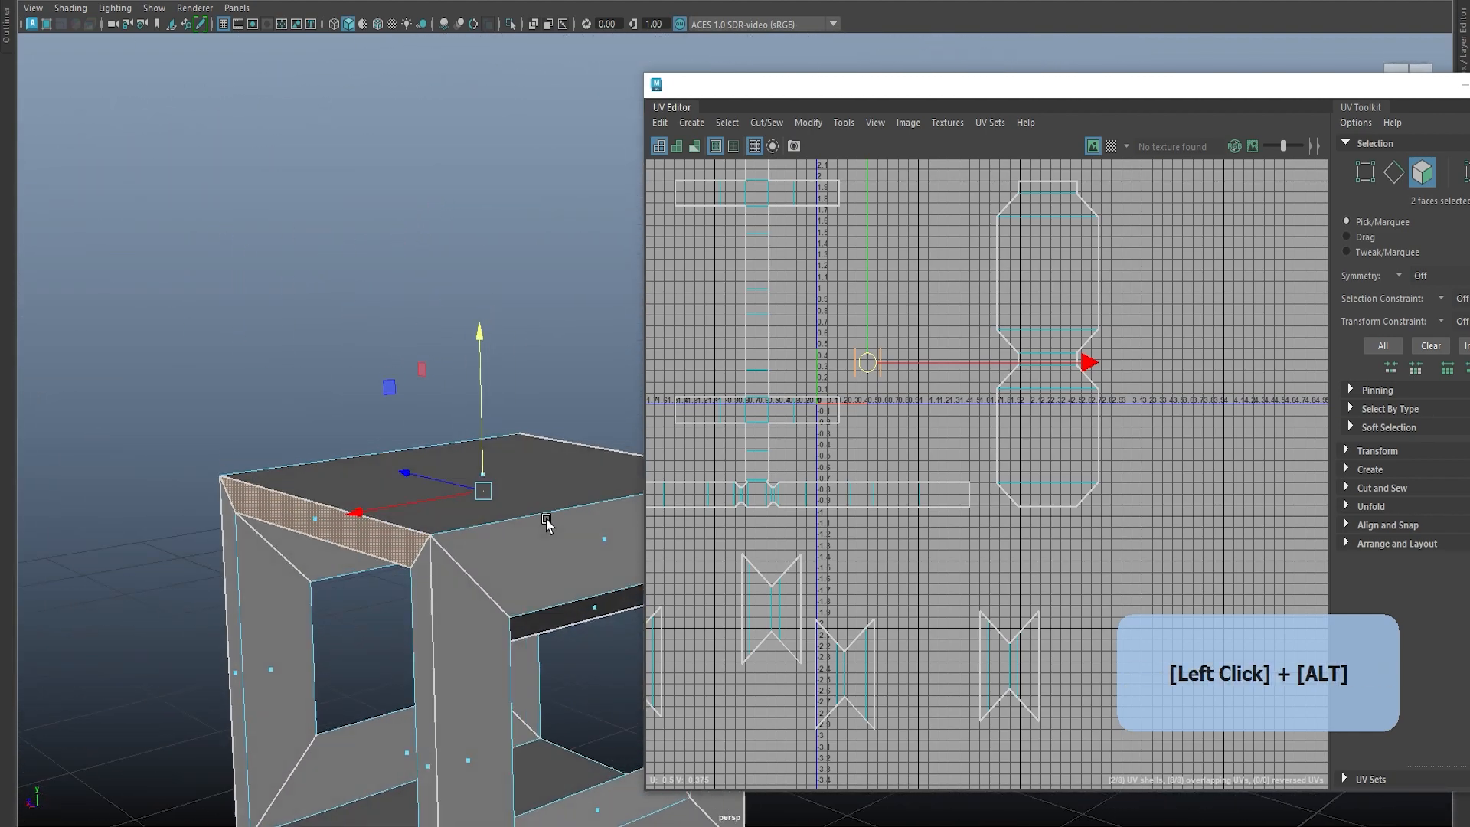
{"action": "left_click_drag", "start_coordinate": [558, 521], "coordinate": [459, 571], "text": "alt"}
{"action": "scroll", "coordinate": [972, 575], "scroll_direction": "down", "scroll_amount": 2, "text": "alt"}
{"action": "middle_click_drag", "start_coordinate": [1141, 579], "coordinate": [1087, 536], "text": "alt"}
{"action": "right_click_drag", "start_coordinate": [1085, 461], "coordinate": [1110, 297], "text": "shift"}
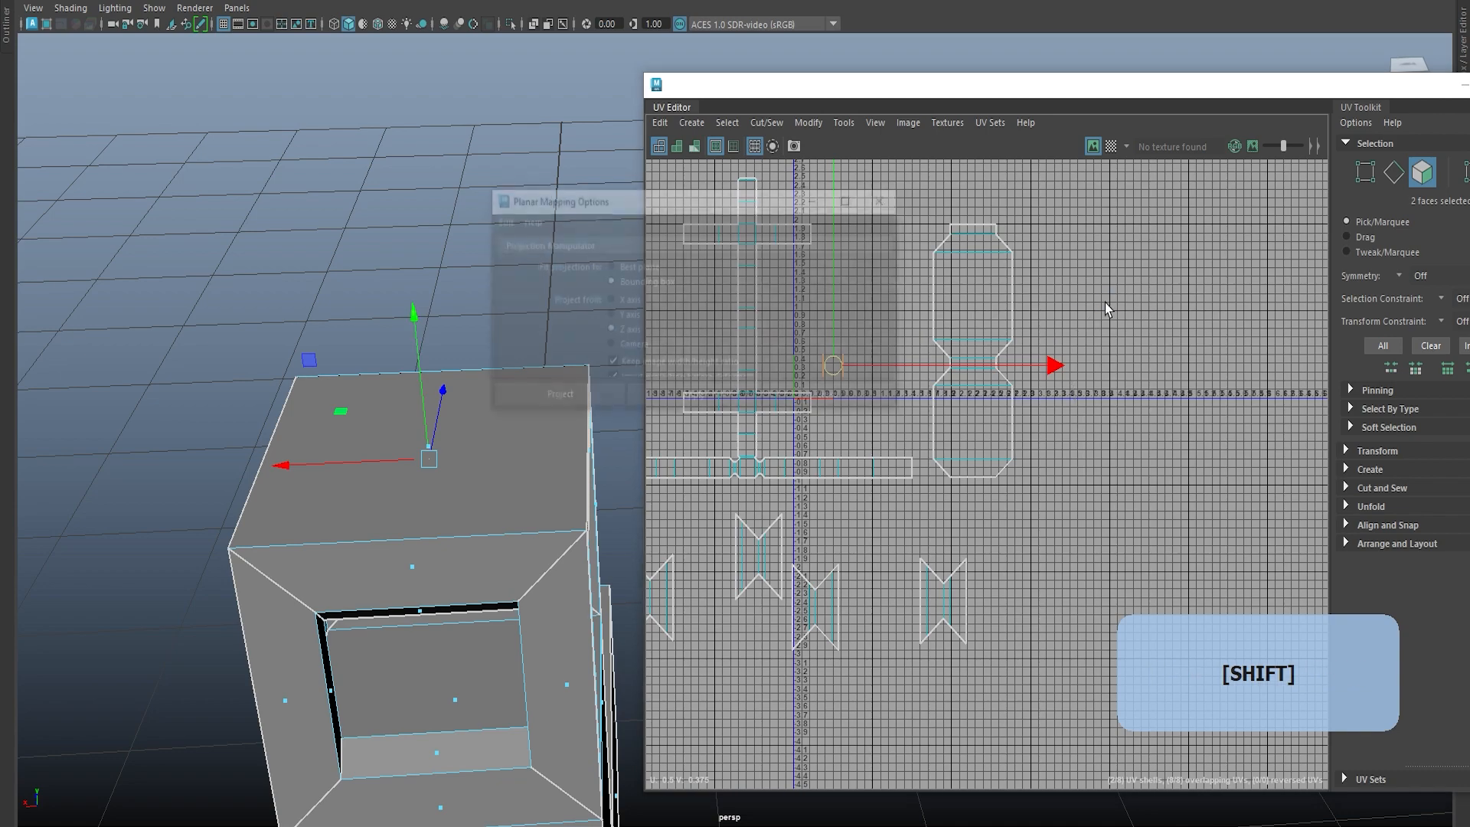
{"action": "left_click", "coordinate": [617, 303]}
{"action": "left_click", "coordinate": [700, 397]}
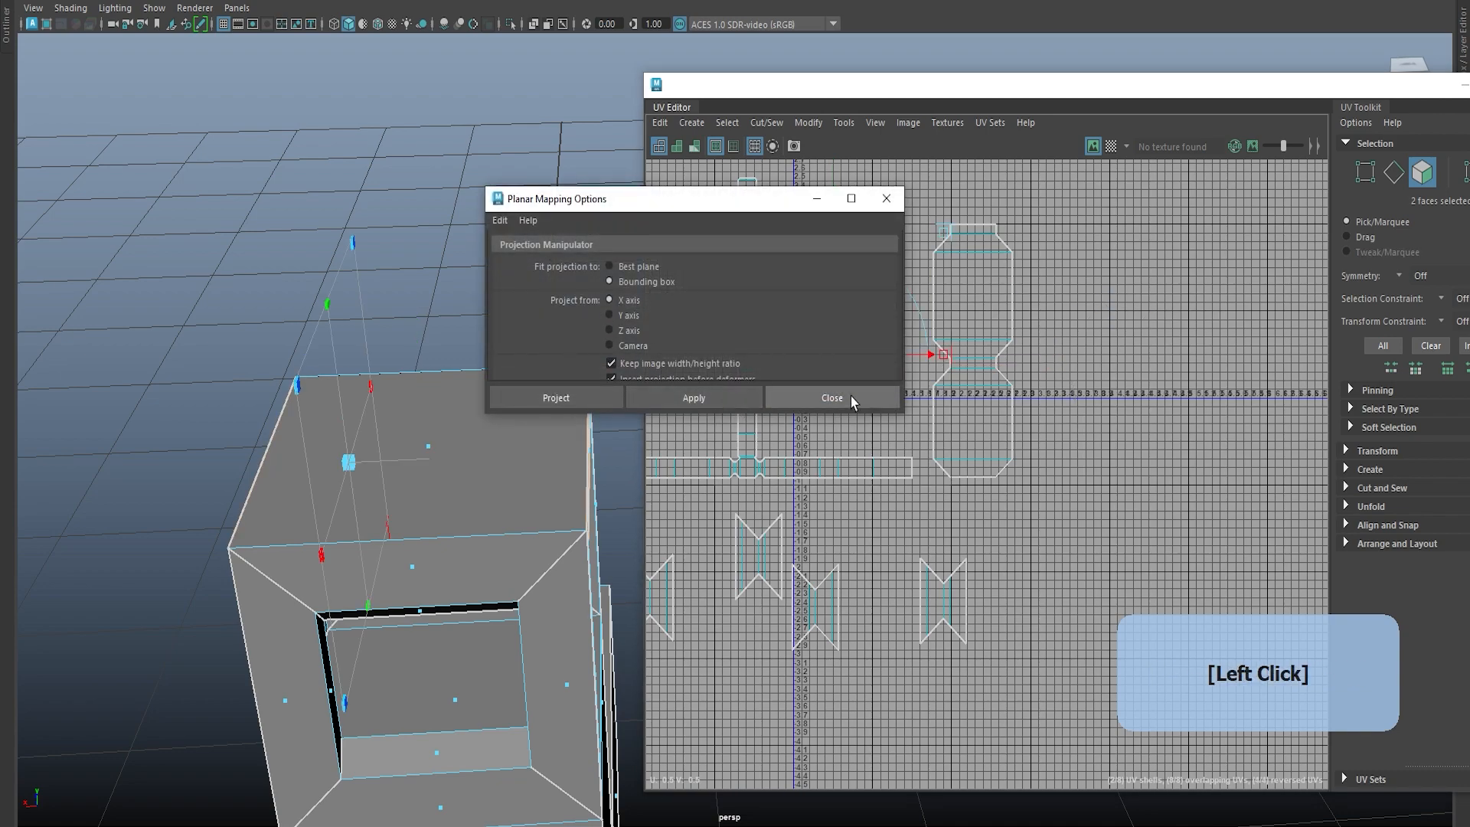
{"action": "left_click", "coordinate": [838, 397]}
Step: Unfold the two projected side faces and move one shell to the far side of the unfolded strip
{"action": "right_click_drag", "start_coordinate": [876, 386], "coordinate": [765, 359], "text": "shift"}
{"action": "left_click", "coordinate": [870, 418]}
{"action": "scroll", "coordinate": [838, 401], "scroll_direction": "up", "scroll_amount": 4}
{"action": "left_click", "coordinate": [828, 338]}
{"action": "key", "text": "w"}
{"action": "left_click_drag", "start_coordinate": [827, 337], "coordinate": [1223, 370]}
{"action": "left_click", "coordinate": [1038, 545]}
Step: Move and sew the two trapezoid shells onto both sides of the strip's lower square section
{"action": "scroll", "coordinate": [1050, 558], "scroll_direction": "down", "scroll_amount": 1}
{"action": "right_click_drag", "start_coordinate": [1035, 544], "coordinate": [1049, 350], "text": "alt"}
{"action": "left_click", "coordinate": [1043, 354]}
{"action": "right_click_drag", "start_coordinate": [1052, 421], "coordinate": [1125, 506], "text": "shift"}
{"action": "left_click", "coordinate": [980, 407]}
{"action": "left_click", "coordinate": [969, 402]}
Step: Select edges on the strip and upright shells and examine where they adjoin on the hollowed top
{"action": "middle_click_drag", "start_coordinate": [965, 526], "coordinate": [1113, 507], "text": "alt"}
{"action": "left_click", "coordinate": [1013, 358]}
{"action": "left_click", "coordinate": [1034, 376]}
{"action": "middle_click_drag", "start_coordinate": [1083, 433], "coordinate": [1042, 323], "text": "alt"}
{"action": "left_click", "coordinate": [1012, 417]}
{"action": "left_click", "coordinate": [1093, 476]}
{"action": "left_click", "coordinate": [1024, 398]}
{"action": "middle_click_drag", "start_coordinate": [1091, 429], "coordinate": [1077, 487], "text": "alt"}
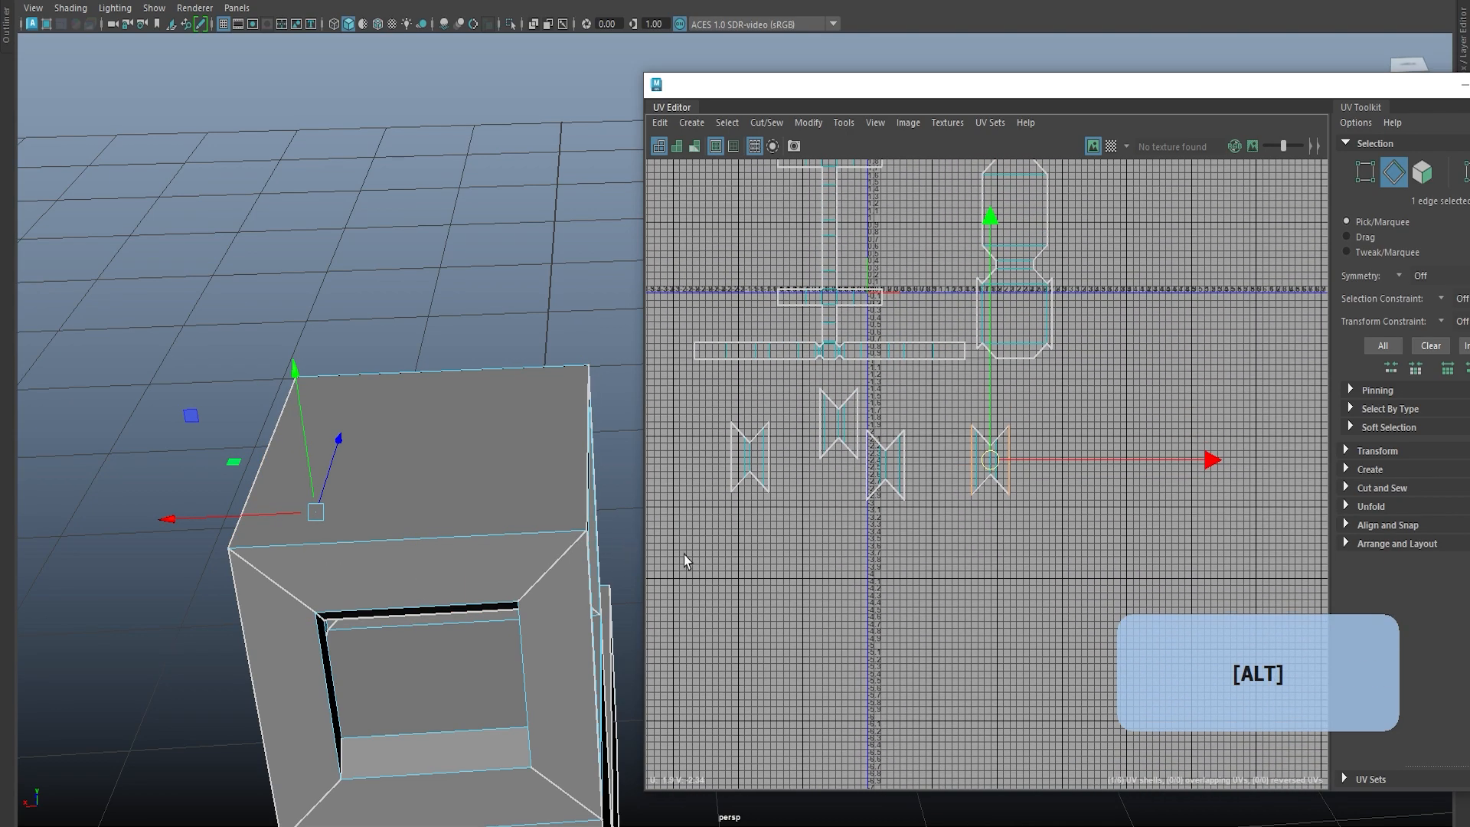
{"action": "left_click", "coordinate": [890, 499]}
{"action": "scroll", "coordinate": [957, 505], "scroll_direction": "down", "scroll_amount": 3, "text": "alt"}
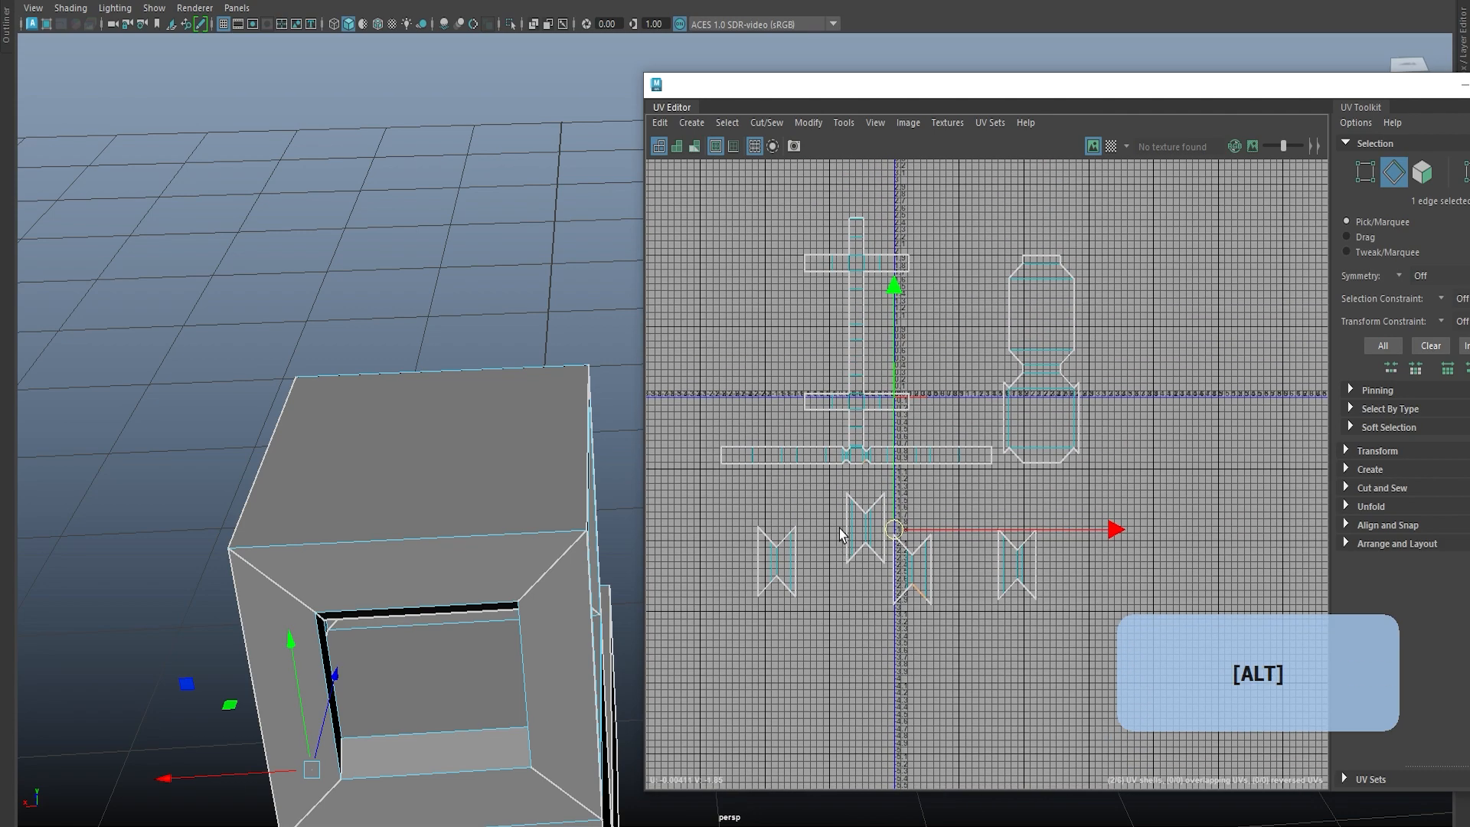
{"action": "left_click", "coordinate": [1130, 458]}
{"action": "left_click_drag", "start_coordinate": [613, 515], "coordinate": [389, 447], "text": "alt"}
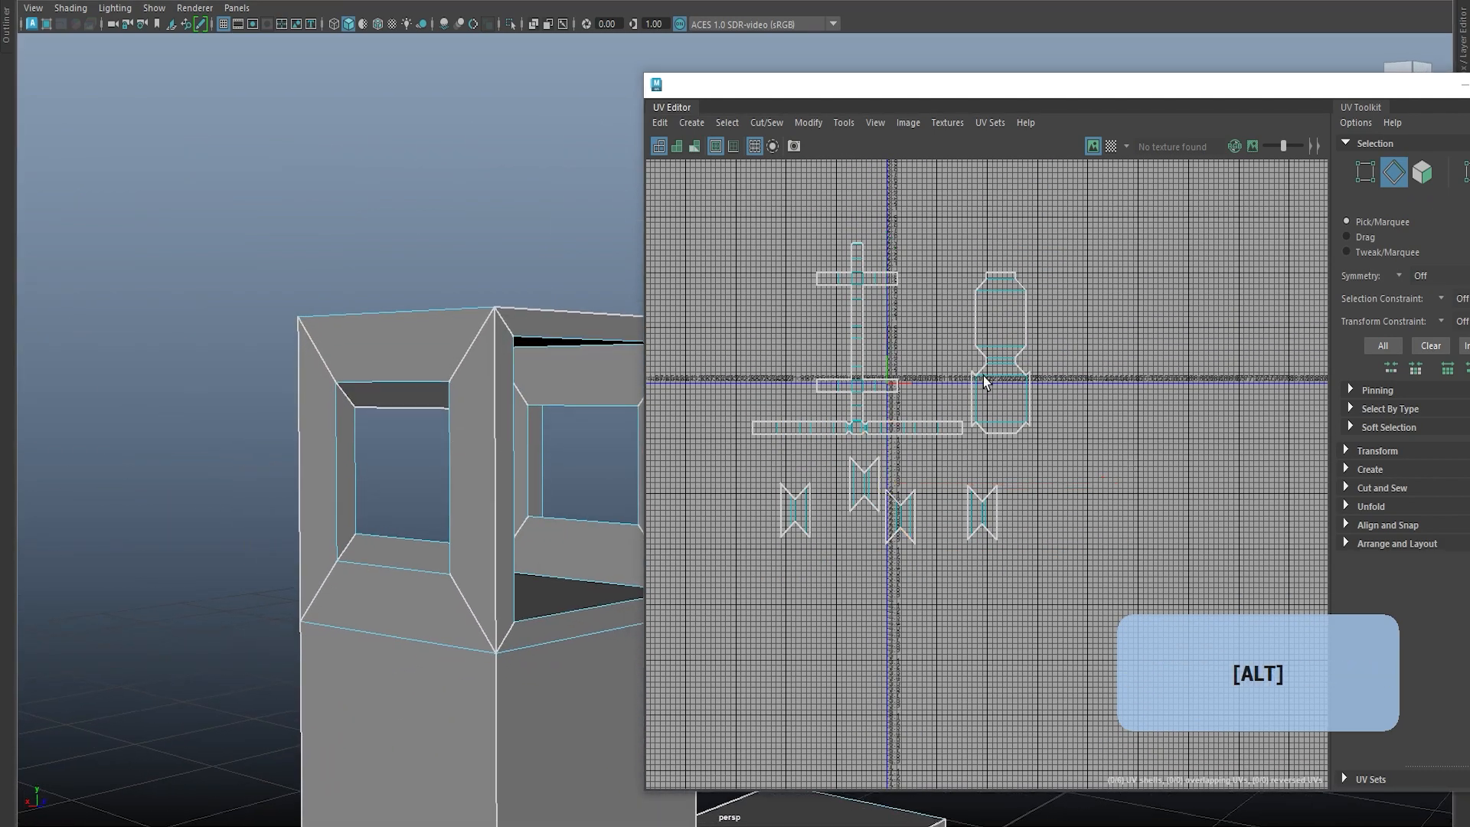
{"action": "scroll", "coordinate": [907, 387], "scroll_direction": "up", "scroll_amount": 3, "text": "alt"}
{"action": "right_click_drag", "start_coordinate": [848, 493], "coordinate": [828, 462]}
{"action": "left_click", "coordinate": [824, 478]}
{"action": "scroll", "coordinate": [877, 511], "scroll_direction": "down", "scroll_amount": 2}
{"action": "left_click", "coordinate": [1188, 558]}
{"action": "left_click", "coordinate": [833, 478]}
{"action": "left_click", "coordinate": [1044, 255]}
{"action": "scroll", "coordinate": [821, 593], "scroll_direction": "down", "scroll_amount": 2}
{"action": "middle_click_drag", "start_coordinate": [823, 595], "coordinate": [820, 477], "text": "alt"}
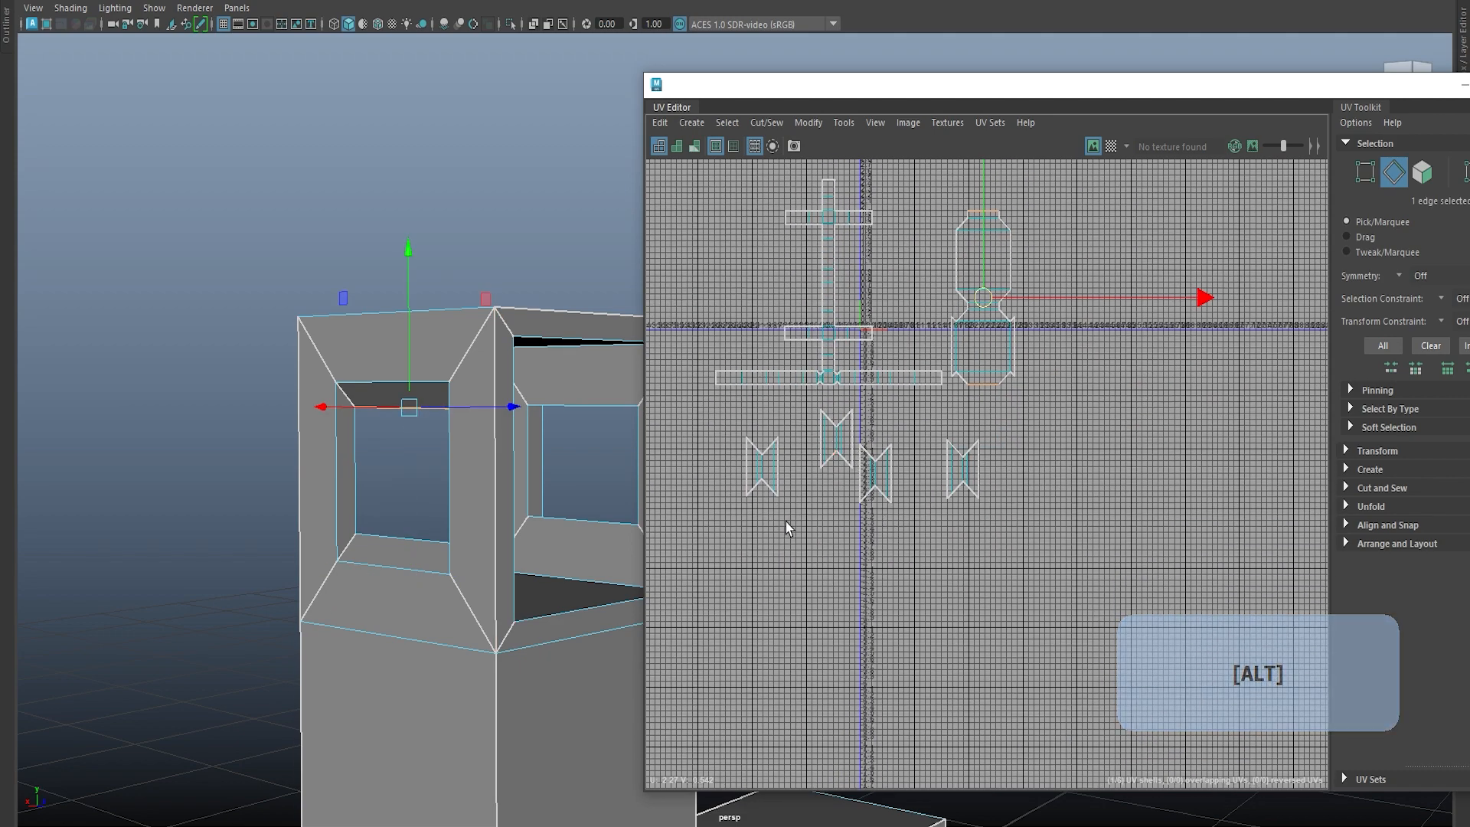
Step: Select all 64 faces in the UV layout and lay out their shells within the 0–1 UV tile
{"action": "scroll", "coordinate": [786, 521], "scroll_direction": "down", "scroll_amount": 3}
{"action": "middle_click_drag", "start_coordinate": [821, 399], "coordinate": [836, 435], "text": "alt"}
{"action": "right_click_drag", "start_coordinate": [785, 344], "coordinate": [784, 383]}
{"action": "left_click_drag", "start_coordinate": [754, 333], "coordinate": [1032, 592]}
{"action": "scroll", "coordinate": [974, 392], "scroll_direction": "up", "scroll_amount": 3}
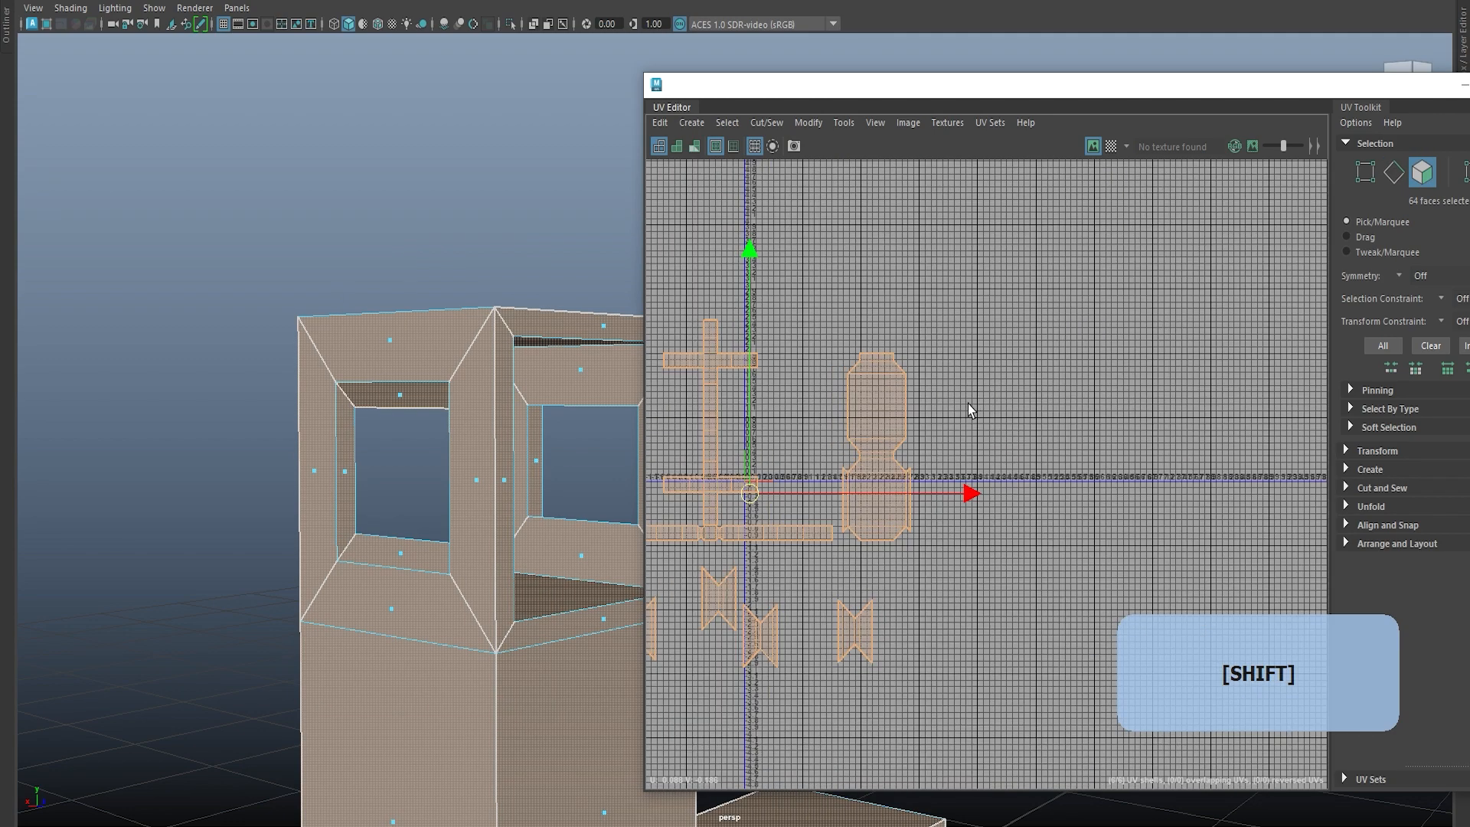
{"action": "key", "text": "alt"}
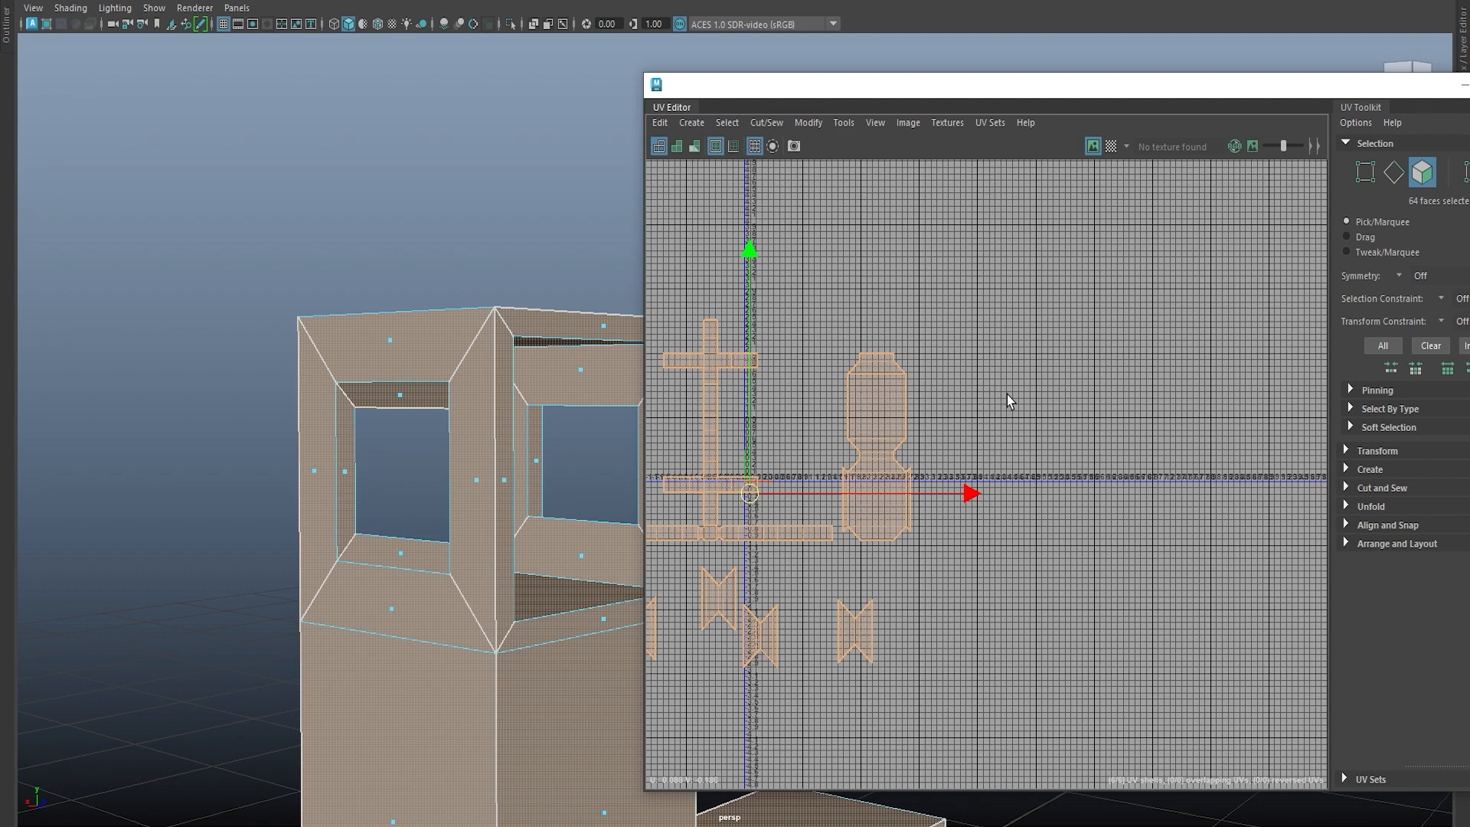
{"action": "middle_click_drag", "start_coordinate": [1057, 731], "coordinate": [1147, 589], "text": "alt"}
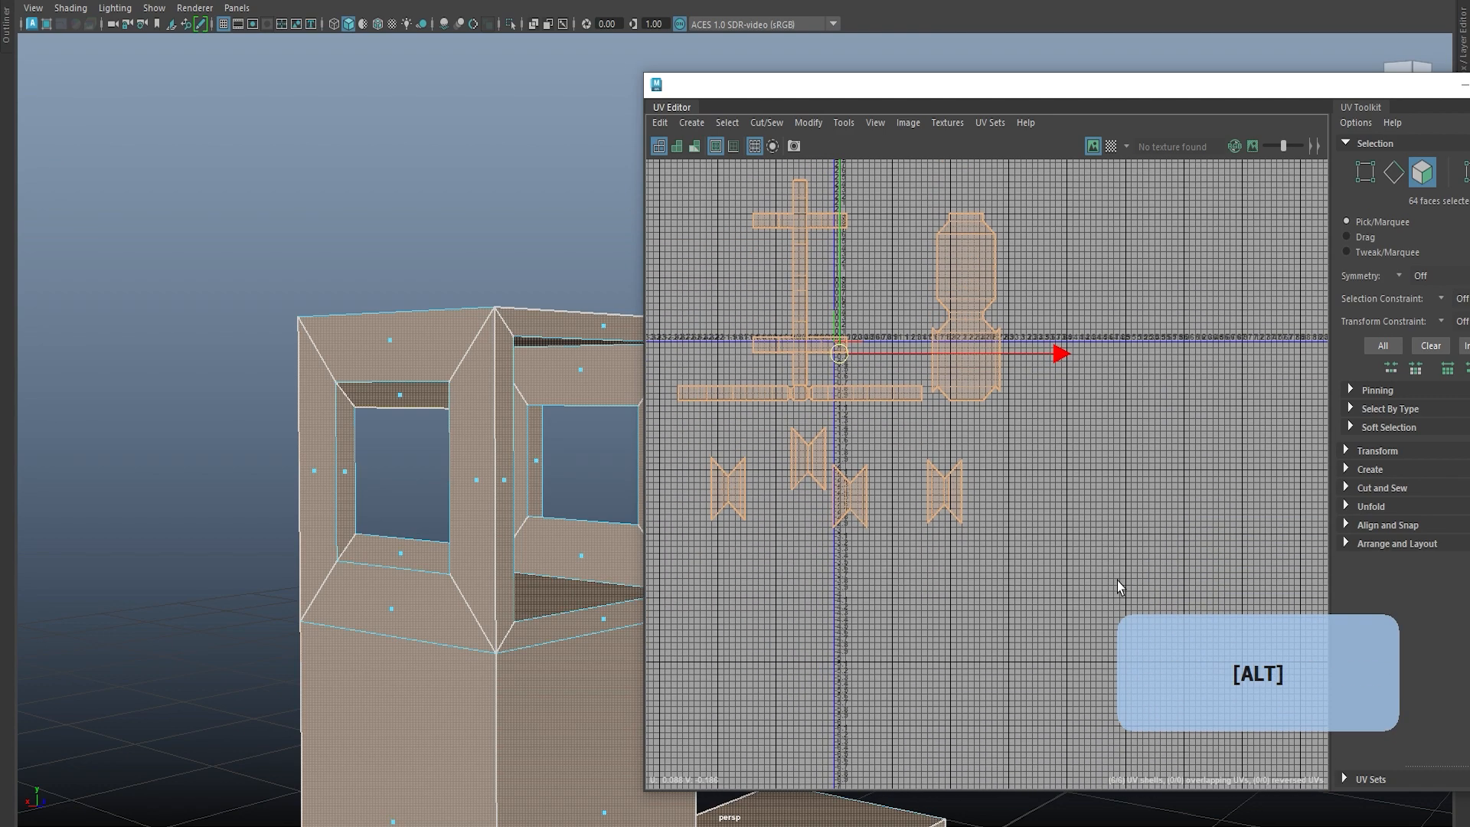
{"action": "scroll", "coordinate": [864, 371], "scroll_direction": "up", "scroll_amount": 7}
{"action": "middle_click_drag", "start_coordinate": [938, 178], "coordinate": [916, 325], "text": "alt"}
{"action": "scroll", "coordinate": [918, 328], "scroll_direction": "down", "scroll_amount": 8}
{"action": "left_click", "coordinate": [972, 491]}
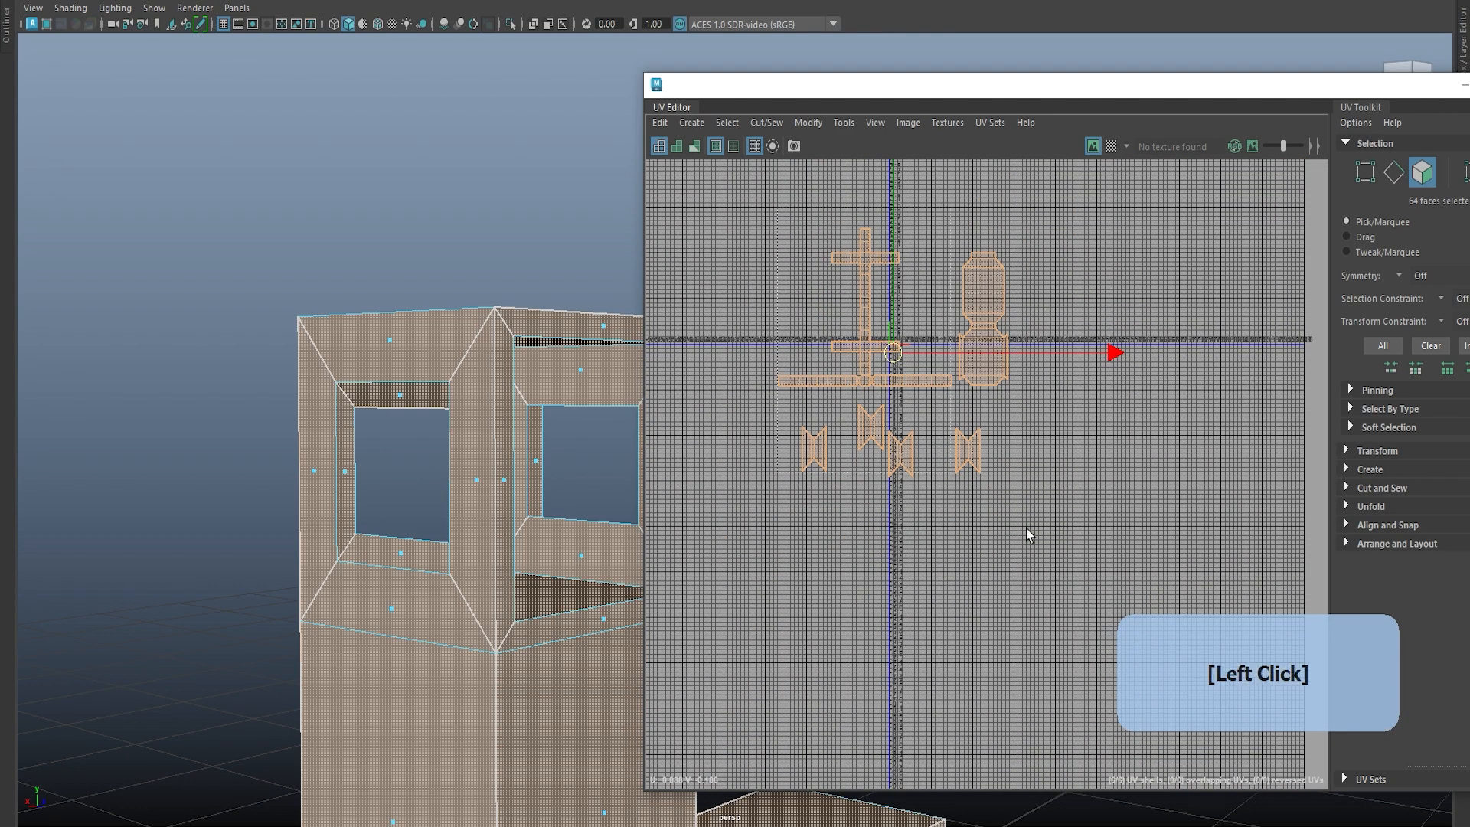
{"action": "scroll", "coordinate": [1175, 346], "scroll_direction": "up", "scroll_amount": 1}
{"action": "middle_click_drag", "start_coordinate": [1175, 346], "coordinate": [1155, 405], "text": "alt"}
{"action": "right_click_drag", "start_coordinate": [1183, 324], "coordinate": [1008, 383], "text": "shift"}
{"action": "left_click", "coordinate": [875, 368]}
Step: Turn on UV shading and examine the packed shells along the bottom of the 0–1 tile
{"action": "scroll", "coordinate": [863, 376], "scroll_direction": "up", "scroll_amount": 8}
{"action": "middle_click_drag", "start_coordinate": [842, 426], "coordinate": [1237, 617], "text": "alt"}
{"action": "scroll", "coordinate": [1075, 492], "scroll_direction": "up", "scroll_amount": 2}
{"action": "middle_click_drag", "start_coordinate": [1075, 500], "coordinate": [873, 539], "text": "alt"}
{"action": "scroll", "coordinate": [872, 536], "scroll_direction": "up", "scroll_amount": 2}
{"action": "left_click", "coordinate": [676, 146]}
{"action": "scroll", "coordinate": [803, 322], "scroll_direction": "down", "scroll_amount": 5}
{"action": "middle_click_drag", "start_coordinate": [836, 378], "coordinate": [861, 646], "text": "alt"}
{"action": "middle_click_drag", "start_coordinate": [1043, 547], "coordinate": [1033, 263], "text": "alt"}
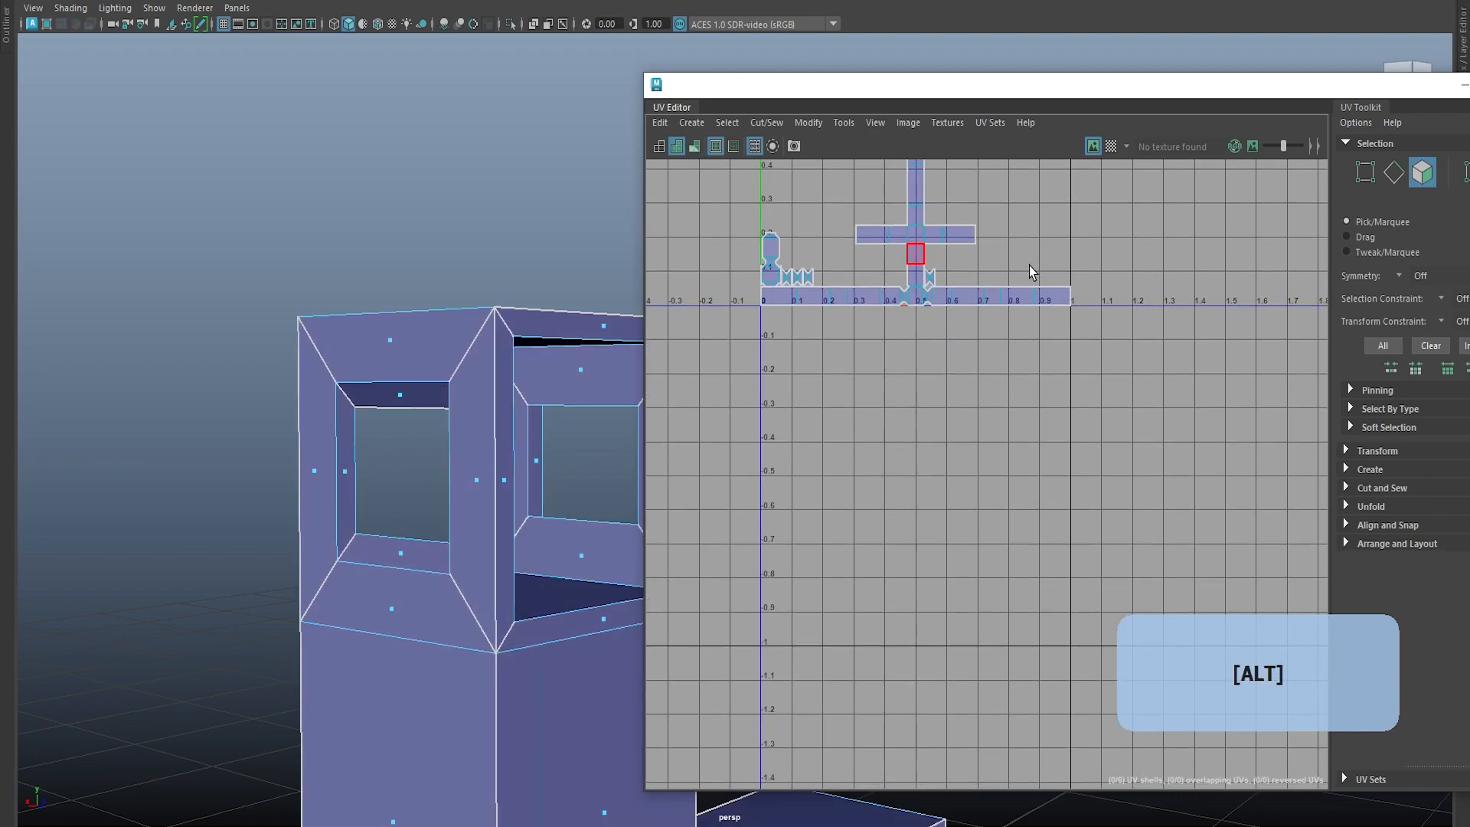
{"action": "middle_click_drag", "start_coordinate": [883, 387], "coordinate": [903, 520], "text": "alt"}
{"action": "scroll", "coordinate": [779, 381], "scroll_direction": "up", "scroll_amount": 4, "text": "alt"}
{"action": "scroll", "coordinate": [823, 430], "scroll_direction": "up", "scroll_amount": 5, "text": "alt"}
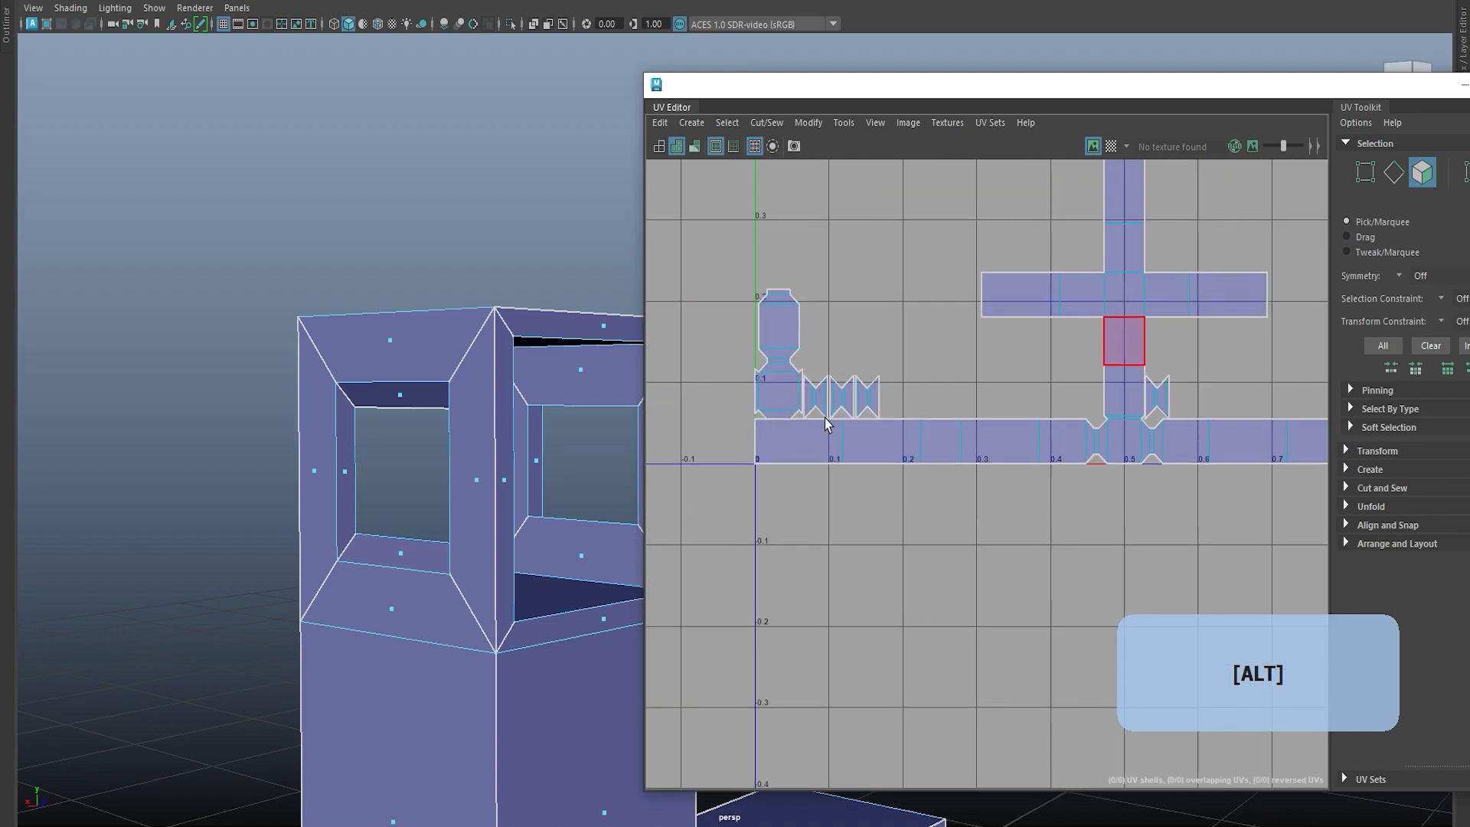
{"action": "scroll", "coordinate": [790, 406], "scroll_direction": "down", "scroll_amount": 10, "text": "alt"}
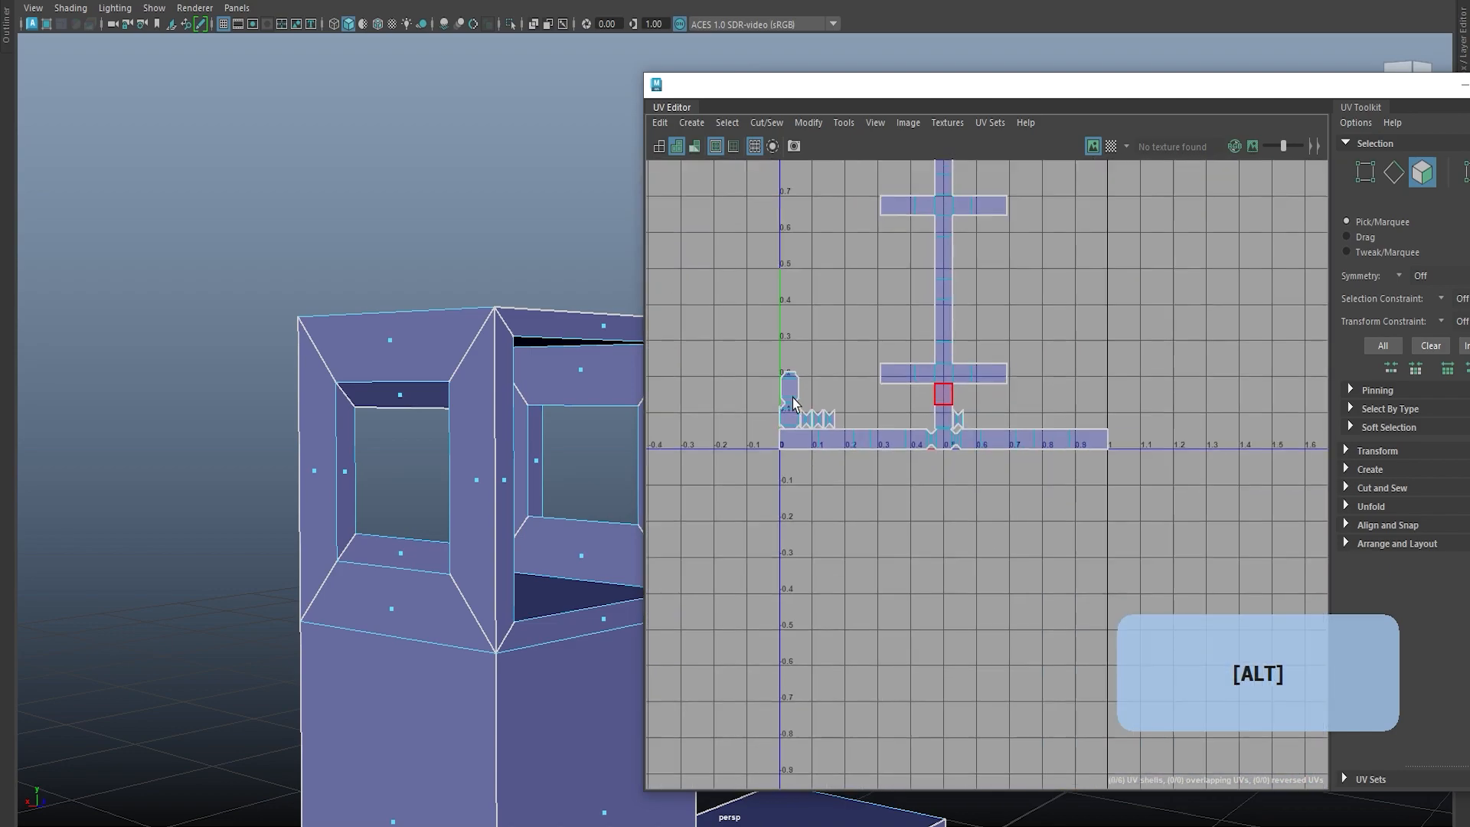
Step: Apply the checker map and examine its squares on the cross and across the packed shells
{"action": "scroll", "coordinate": [949, 450], "scroll_direction": "up", "scroll_amount": 3, "text": "alt"}
{"action": "scroll", "coordinate": [949, 450], "scroll_direction": "up", "scroll_amount": 2, "text": "alt"}
{"action": "scroll", "coordinate": [865, 448], "scroll_direction": "down", "scroll_amount": 5, "text": "alt"}
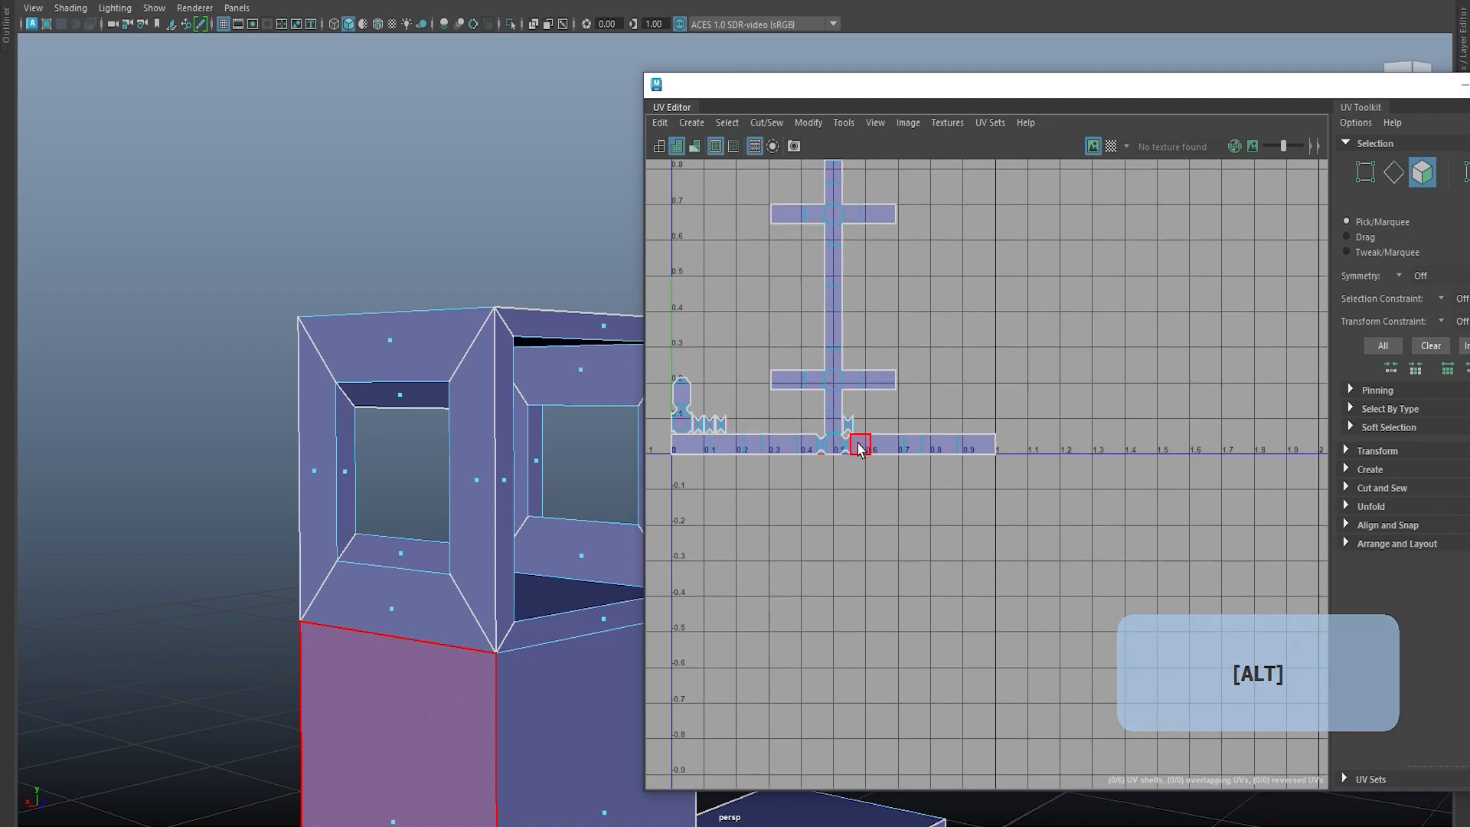
{"action": "middle_click_drag", "start_coordinate": [750, 534], "coordinate": [881, 607], "text": "alt"}
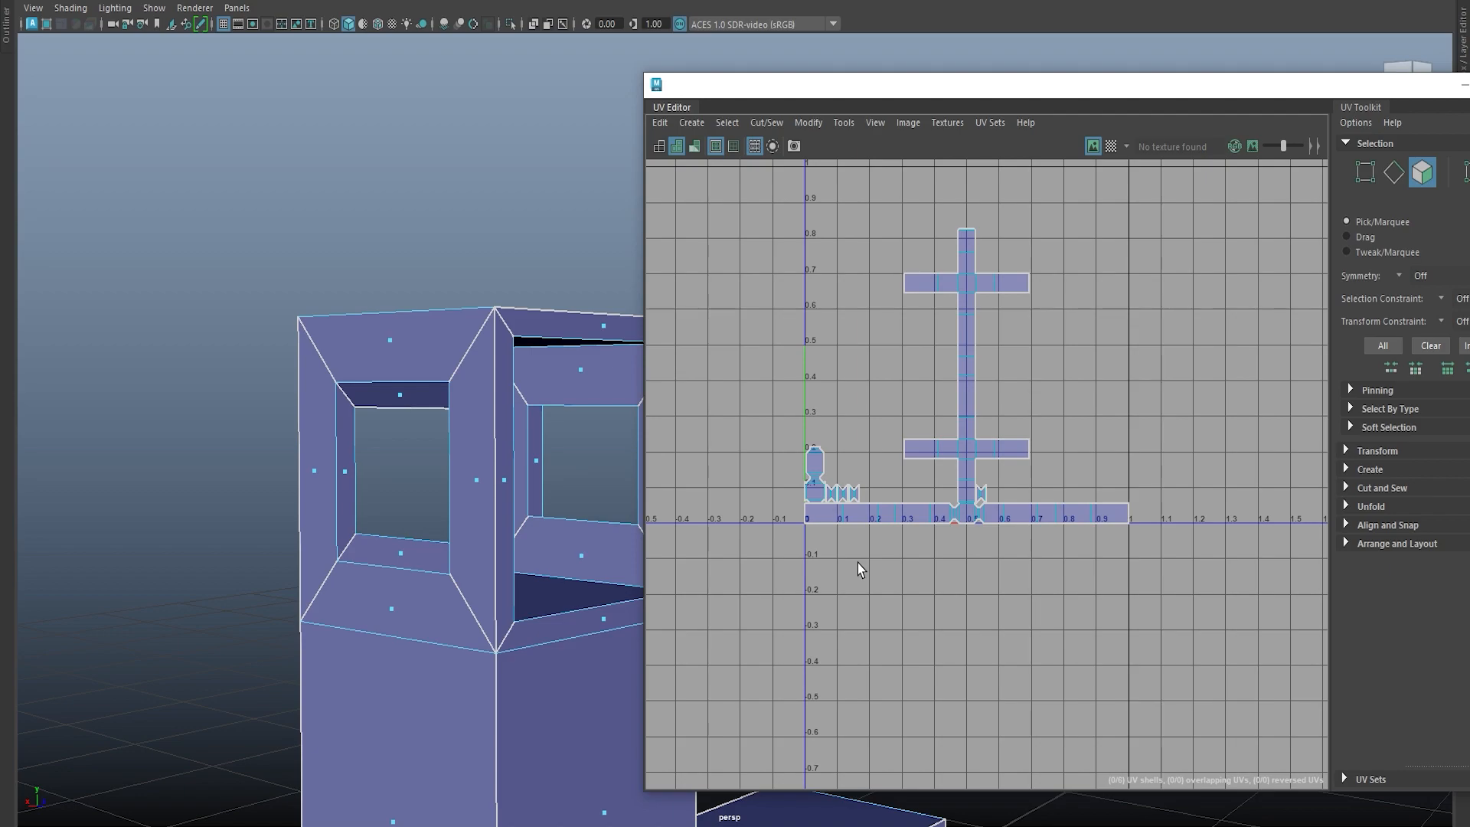
{"action": "scroll", "coordinate": [1010, 395], "scroll_direction": "down", "scroll_amount": 1}
{"action": "scroll", "coordinate": [1011, 395], "scroll_direction": "up", "scroll_amount": 7}
{"action": "middle_click_drag", "start_coordinate": [910, 441], "coordinate": [901, 335], "text": "alt"}
{"action": "left_click", "coordinate": [1106, 145]}
{"action": "left_click_drag", "start_coordinate": [344, 352], "coordinate": [415, 322], "text": "alt"}
{"action": "middle_click_drag", "start_coordinate": [415, 322], "coordinate": [654, 386], "text": "alt"}
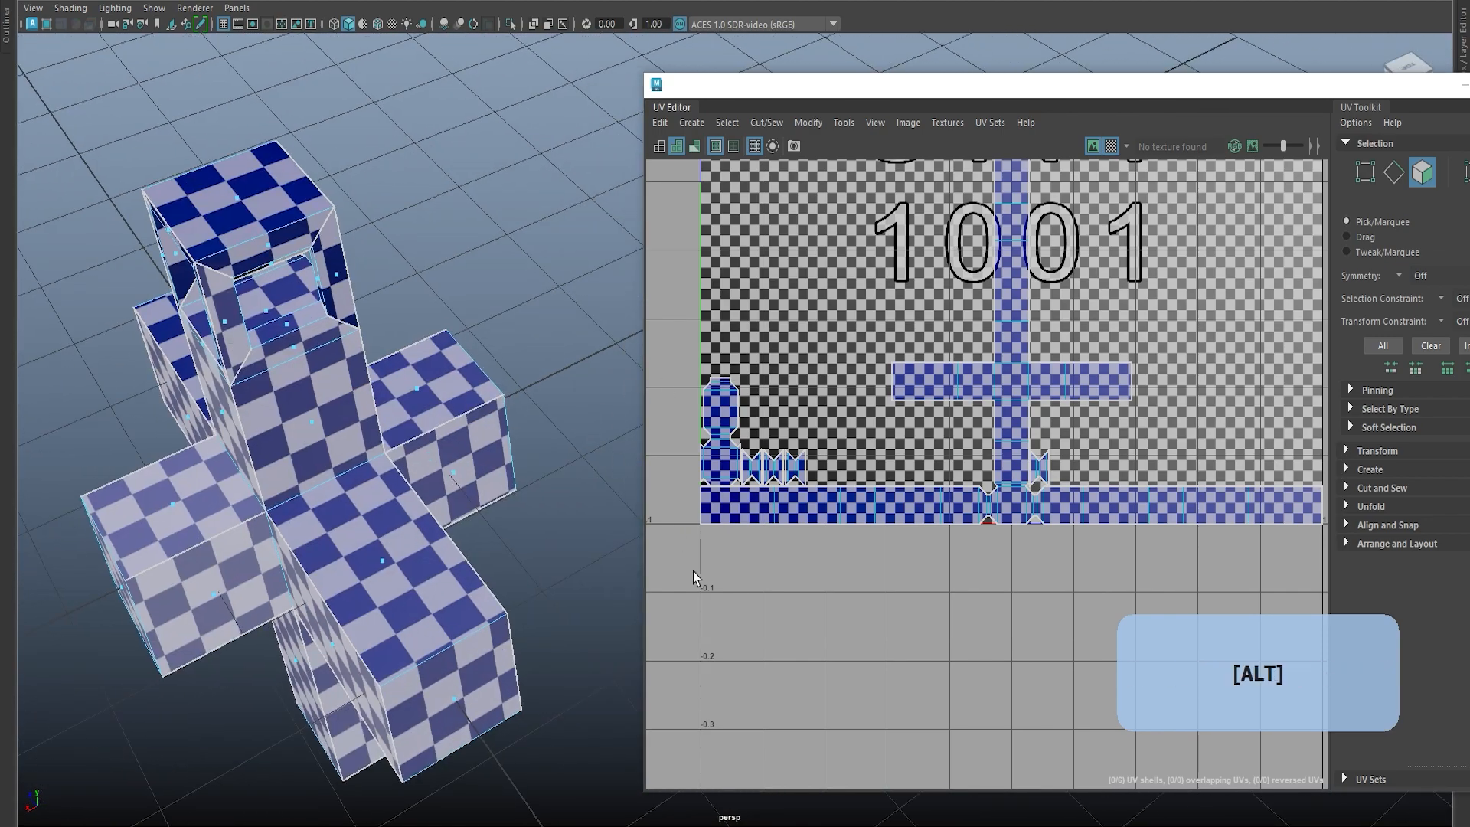
Step: Clear the component selection, select the cross as a whole object and turn off the checker map
{"action": "left_click", "coordinate": [1033, 690]}
{"action": "scroll", "coordinate": [1018, 669], "scroll_direction": "down", "scroll_amount": 3}
{"action": "right_click_drag", "start_coordinate": [1072, 388], "coordinate": [1156, 388]}
{"action": "left_click", "coordinate": [1154, 401]}
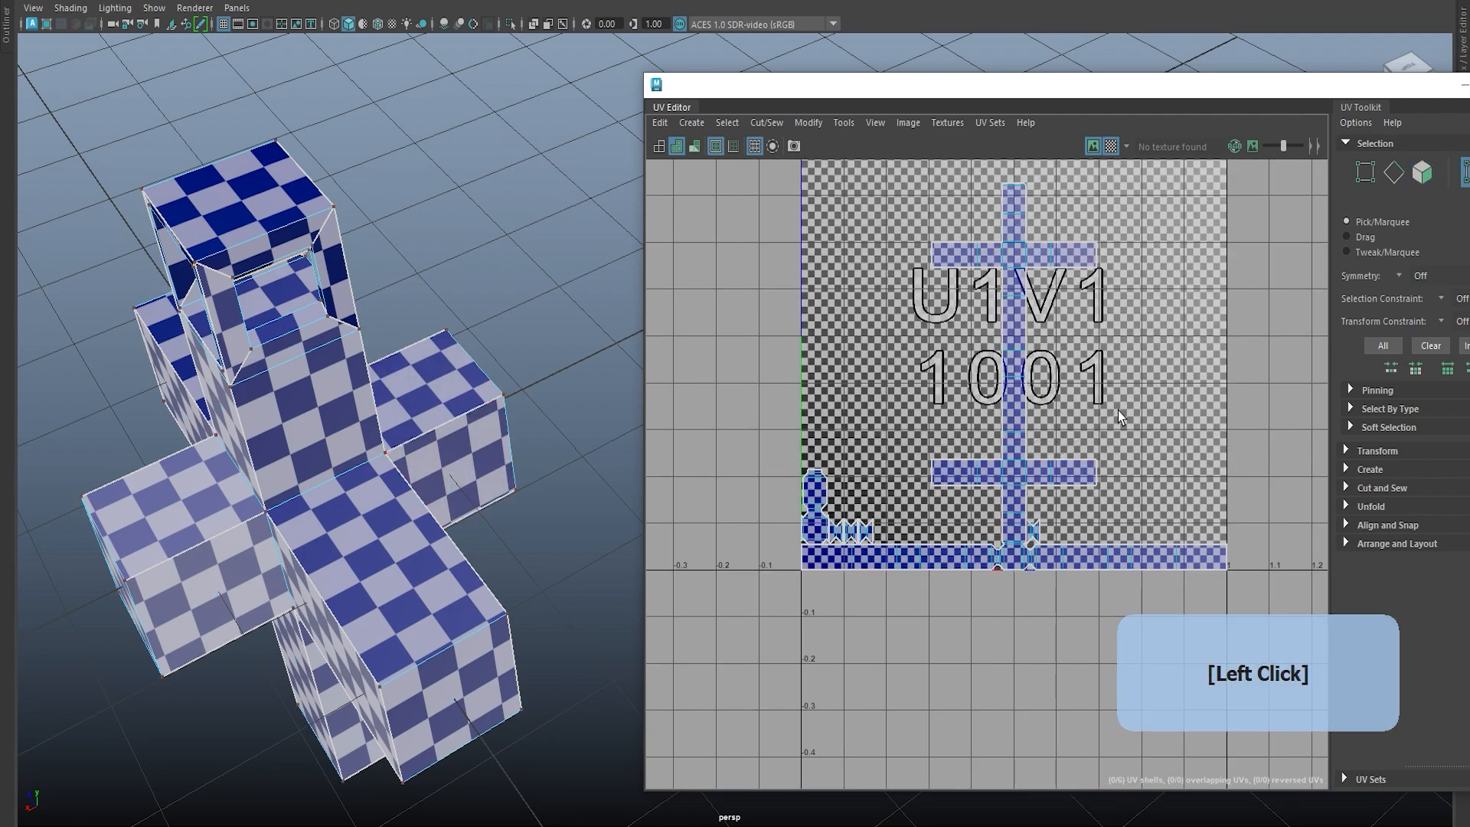
{"action": "scroll", "coordinate": [989, 428], "scroll_direction": "up", "scroll_amount": 3}
{"action": "right_click", "coordinate": [1022, 416]}
{"action": "left_click", "coordinate": [690, 341]}
{"action": "right_click", "coordinate": [331, 368]}
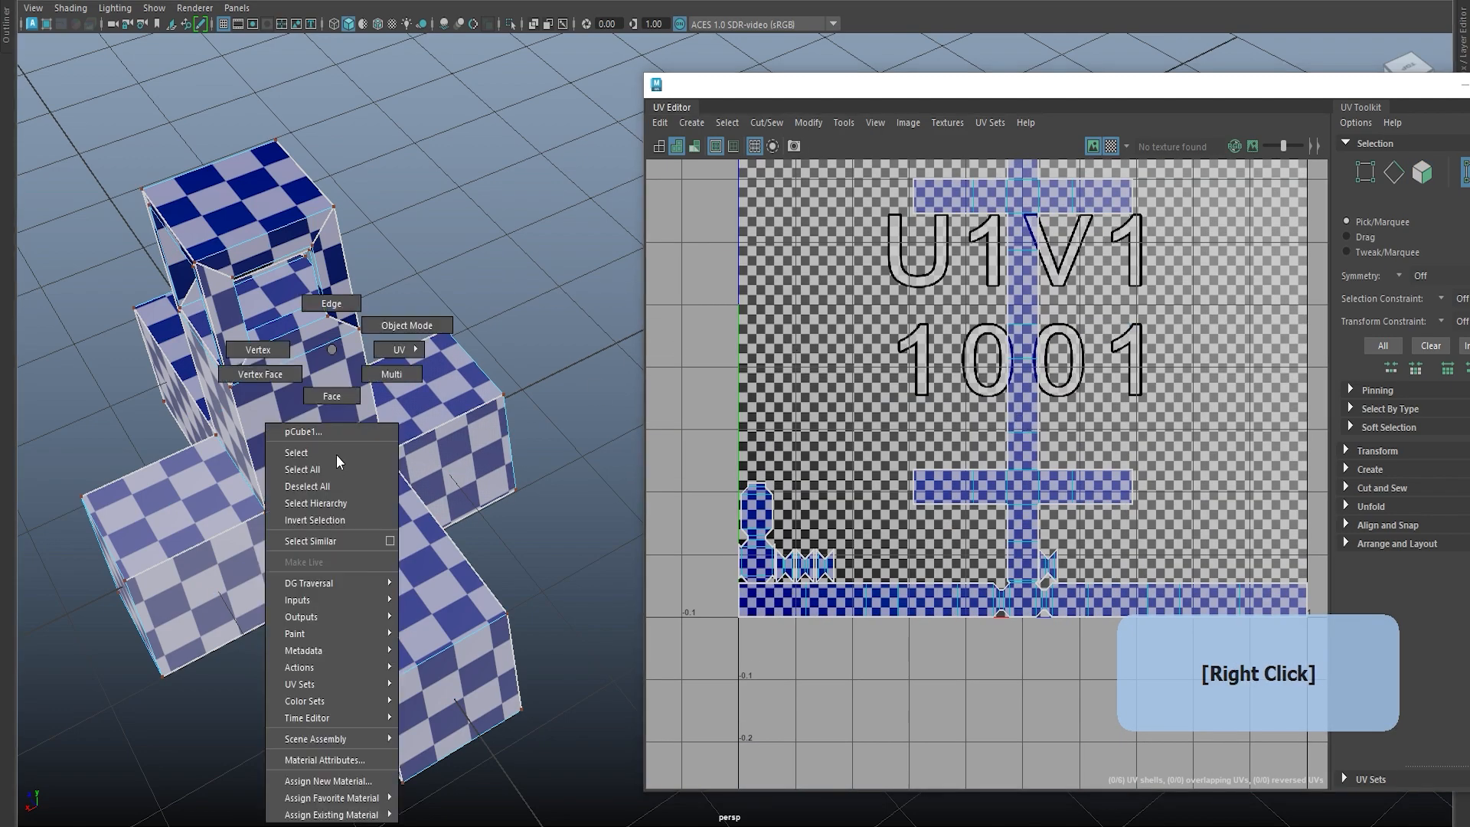
{"action": "left_click", "coordinate": [431, 239]}
{"action": "left_click", "coordinate": [378, 389]}
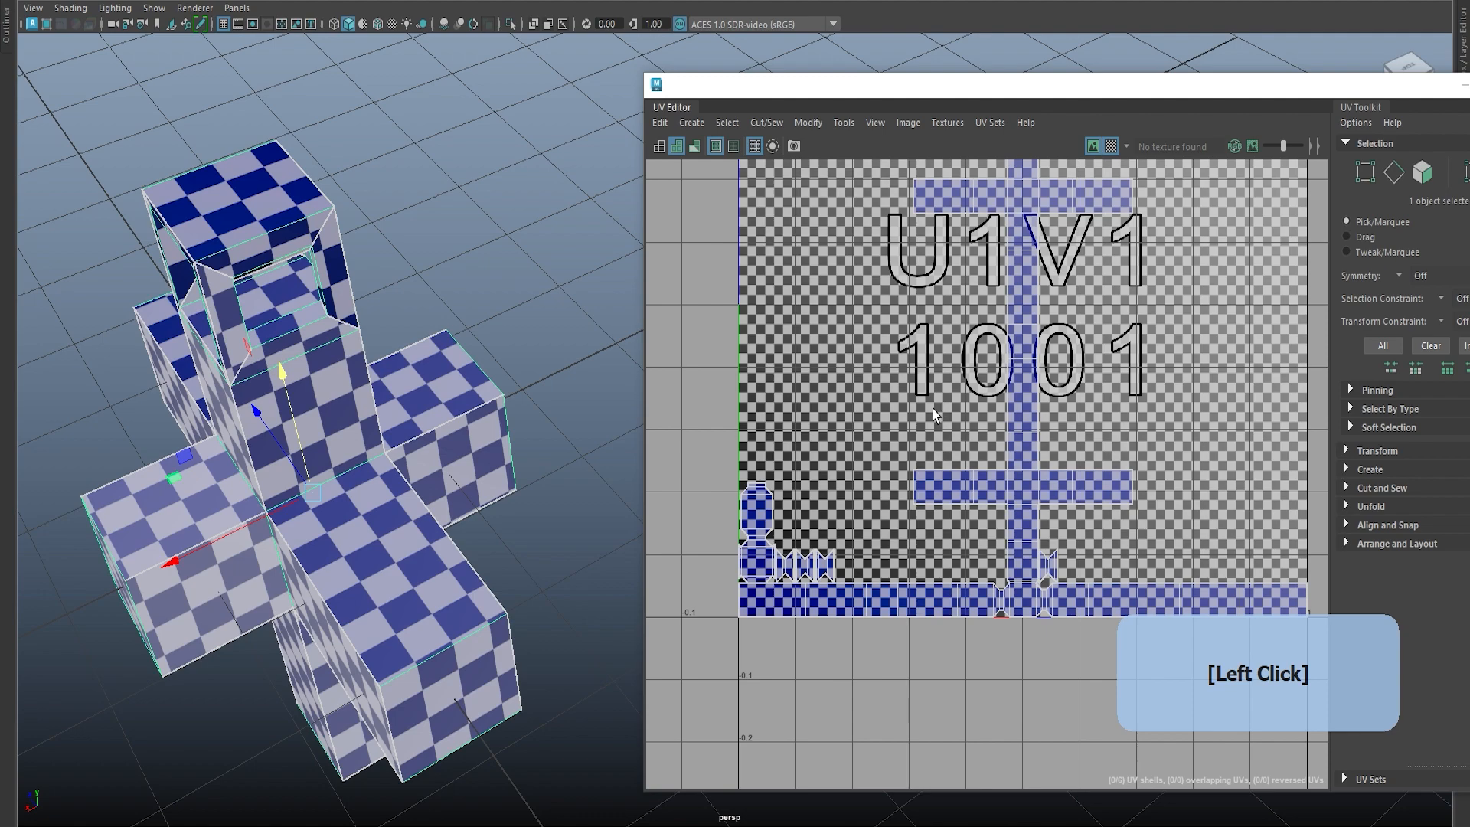
{"action": "left_click", "coordinate": [1111, 147]}
{"action": "middle_click_drag", "start_coordinate": [840, 541], "coordinate": [919, 482], "text": "alt"}
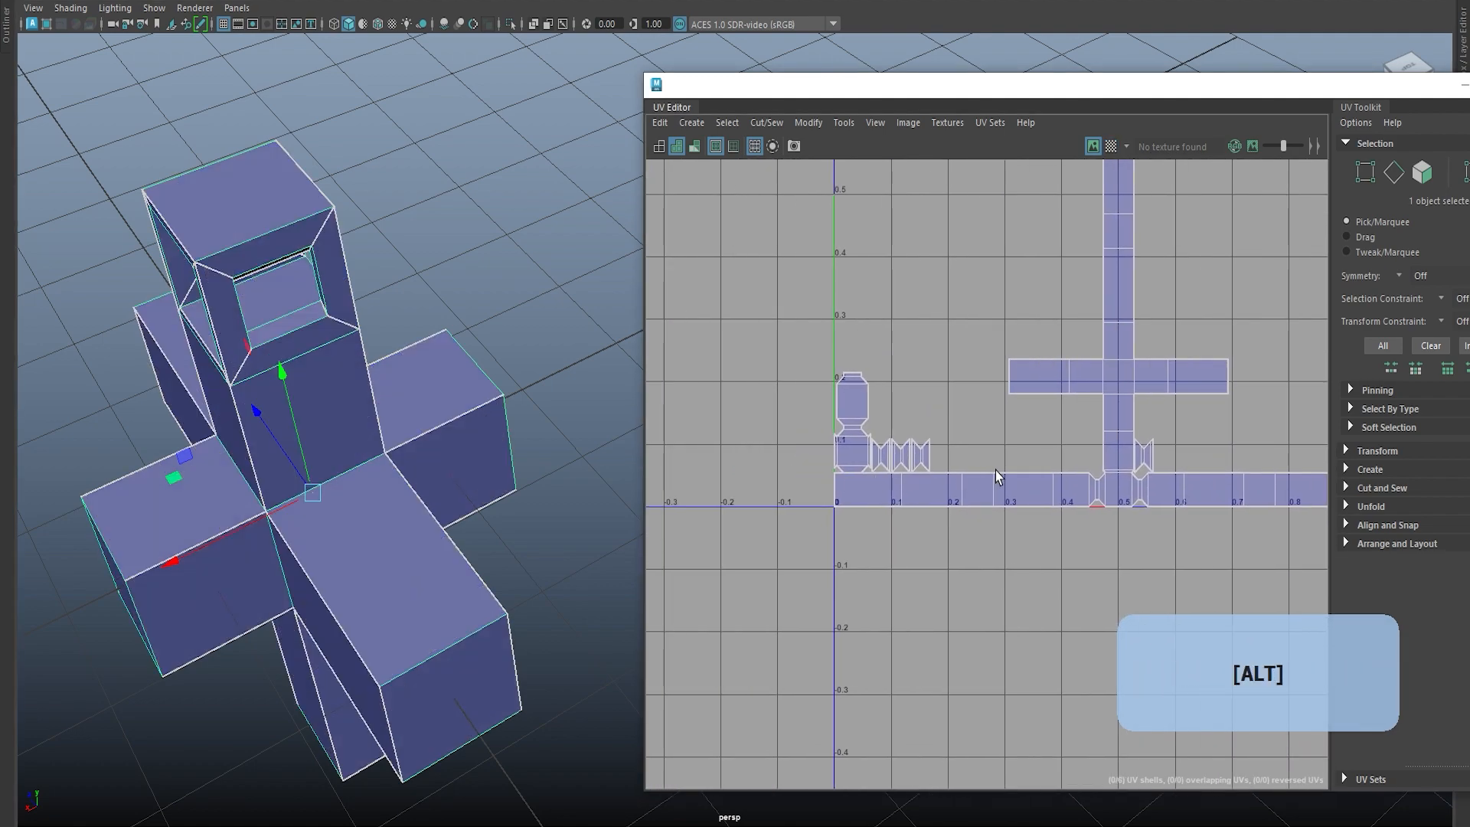
Step: Try to sew the outer side edge of the last bow-tie shell beside the upright shell
{"action": "scroll", "coordinate": [896, 457], "scroll_direction": "up", "scroll_amount": 10}
{"action": "left_click_drag", "start_coordinate": [251, 542], "coordinate": [558, 355], "text": "alt"}
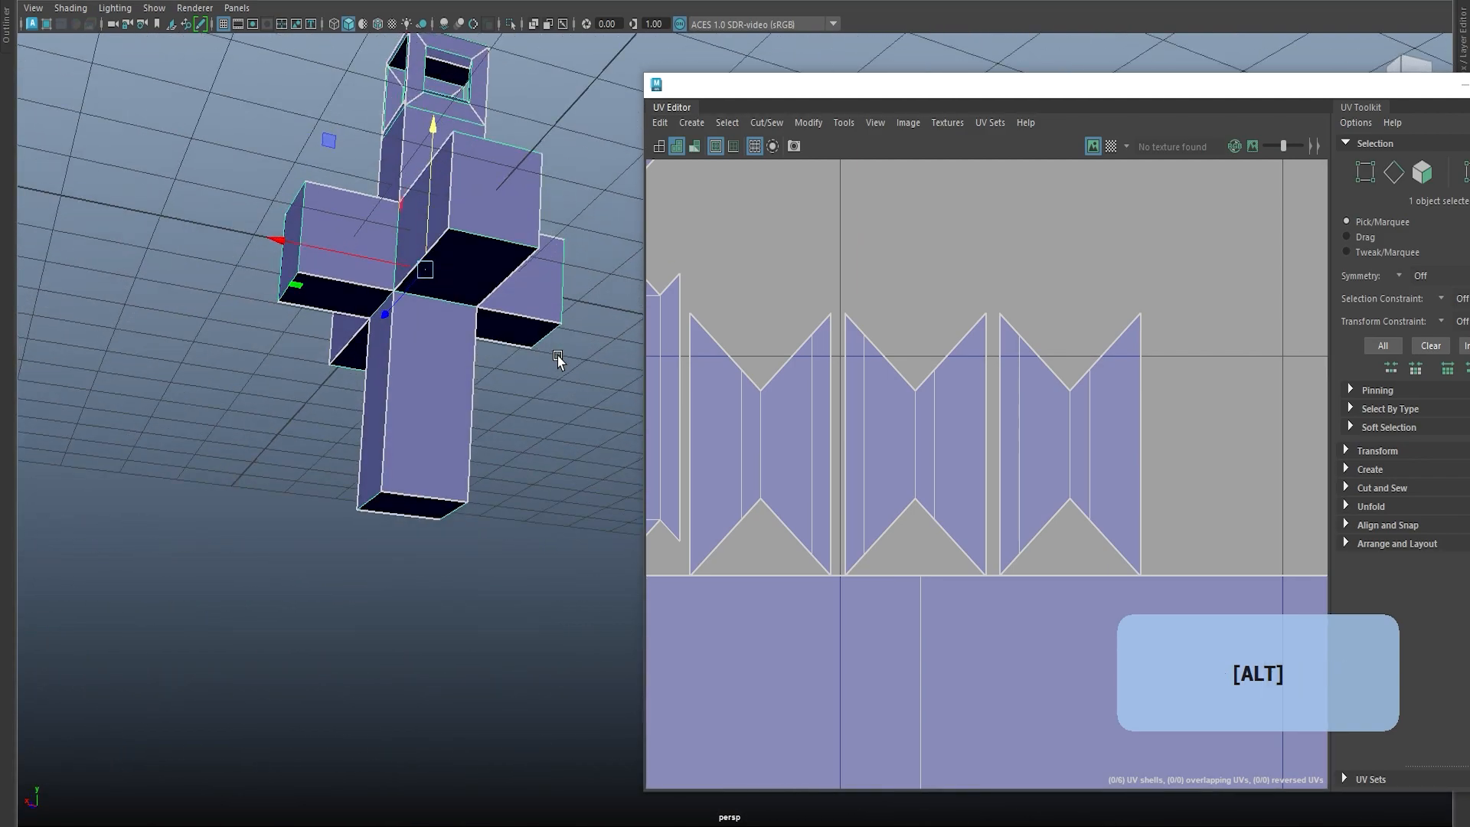
{"action": "scroll", "coordinate": [819, 485], "scroll_direction": "down", "scroll_amount": 5}
{"action": "right_click_drag", "start_coordinate": [974, 482], "coordinate": [692, 544]}
{"action": "left_click", "coordinate": [952, 466]}
{"action": "right_click_drag", "start_coordinate": [1041, 453], "coordinate": [1035, 467], "text": "shift"}
{"action": "key", "text": "ctrl+z"}
{"action": "left_click", "coordinate": [1026, 476]}
{"action": "scroll", "coordinate": [1026, 476], "scroll_direction": "down", "scroll_amount": 3}
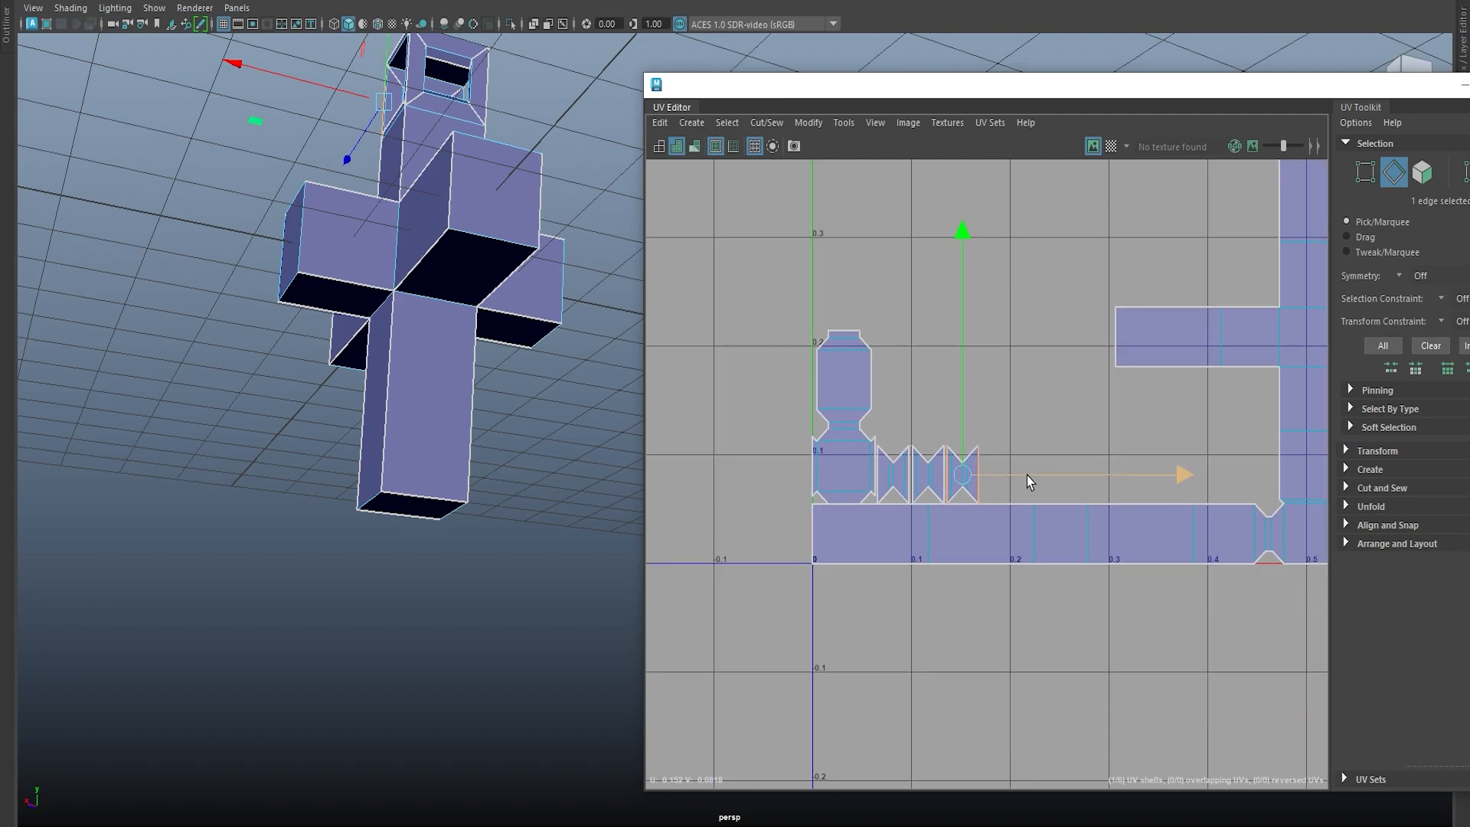
Step: Try to move and sew the last bow-tie shell onto the upright shell along its upper diagonal edge
{"action": "left_click_drag", "start_coordinate": [222, 564], "coordinate": [359, 413], "text": "alt"}
{"action": "middle_click_drag", "start_coordinate": [866, 487], "coordinate": [870, 397], "text": "alt"}
{"action": "scroll", "coordinate": [913, 490], "scroll_direction": "up", "scroll_amount": 4}
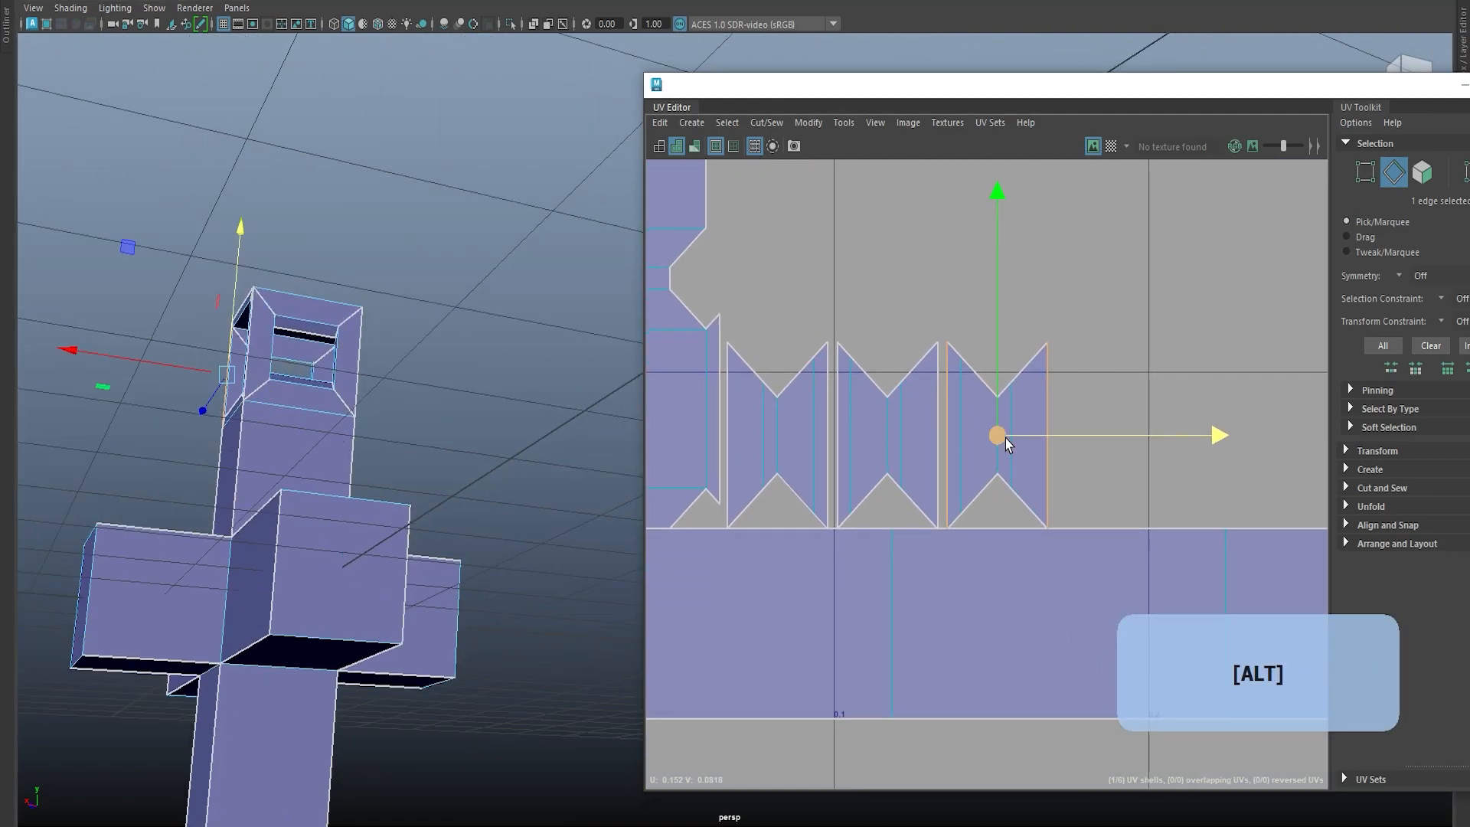
{"action": "left_click", "coordinate": [1066, 403]}
{"action": "left_click", "coordinate": [1045, 375]}
{"action": "scroll", "coordinate": [965, 383], "scroll_direction": "down", "scroll_amount": 2}
{"action": "middle_click_drag", "start_coordinate": [964, 384], "coordinate": [1066, 370], "text": "alt"}
{"action": "right_click_drag", "start_coordinate": [1066, 370], "coordinate": [1065, 371], "text": "shift"}
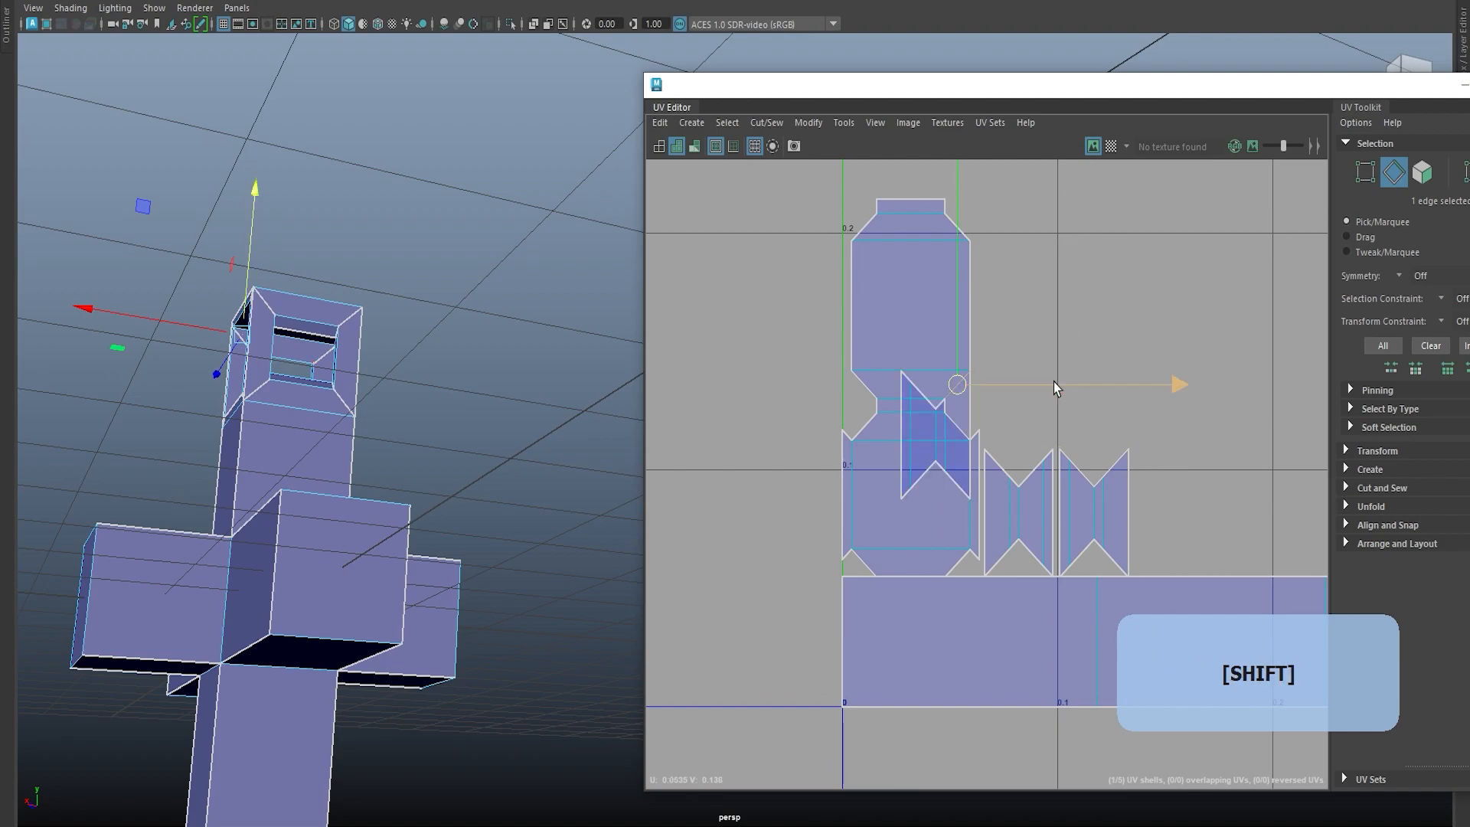
{"action": "key", "text": "ctrl+z"}
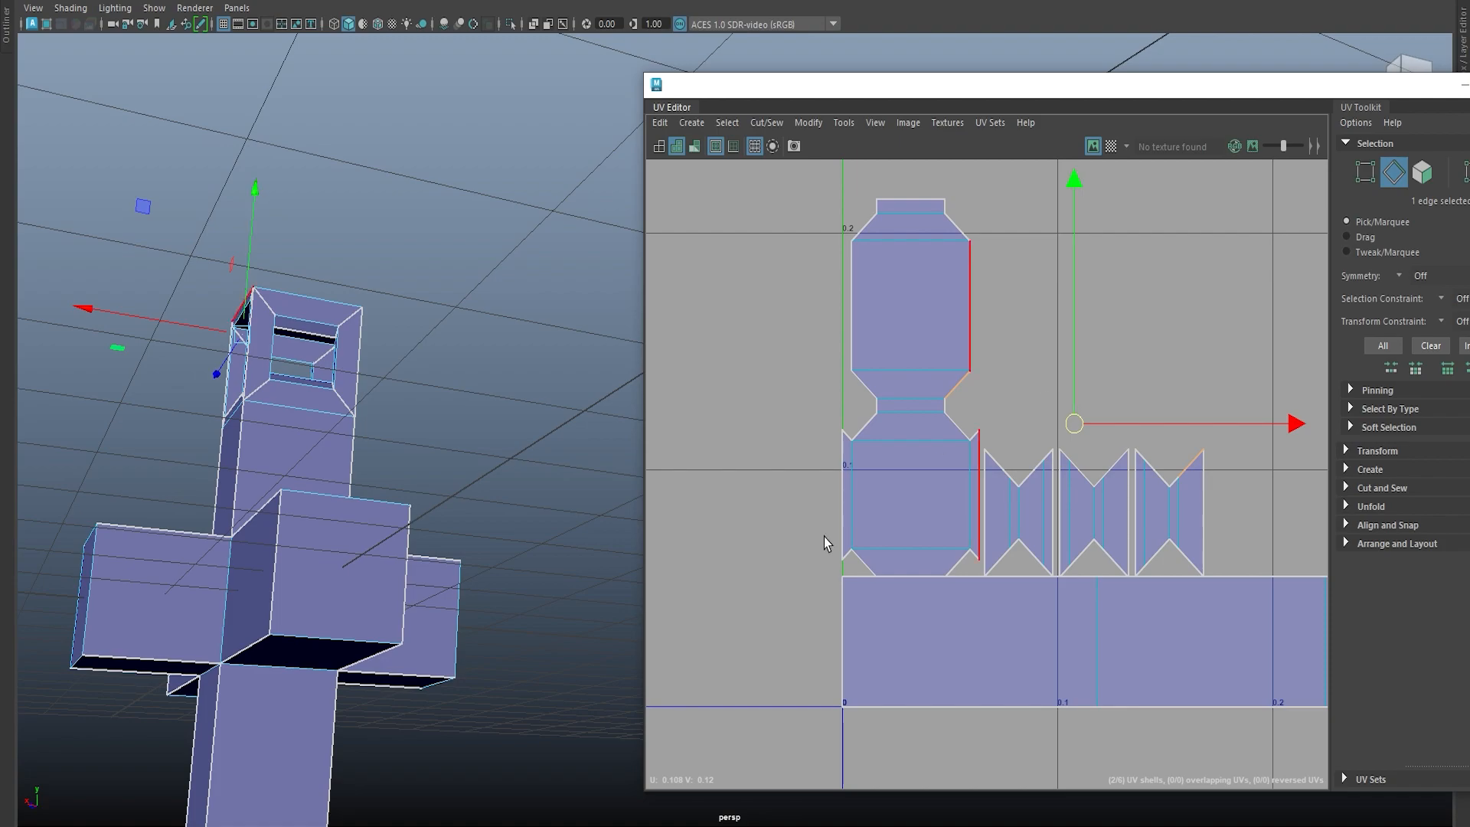
Step: Select faces of the small shells and the large main shell, and examine which parts of the cross they cover
{"action": "middle_click_drag", "start_coordinate": [360, 551], "coordinate": [302, 383], "text": "alt"}
{"action": "right_click_drag", "start_coordinate": [455, 350], "coordinate": [456, 416]}
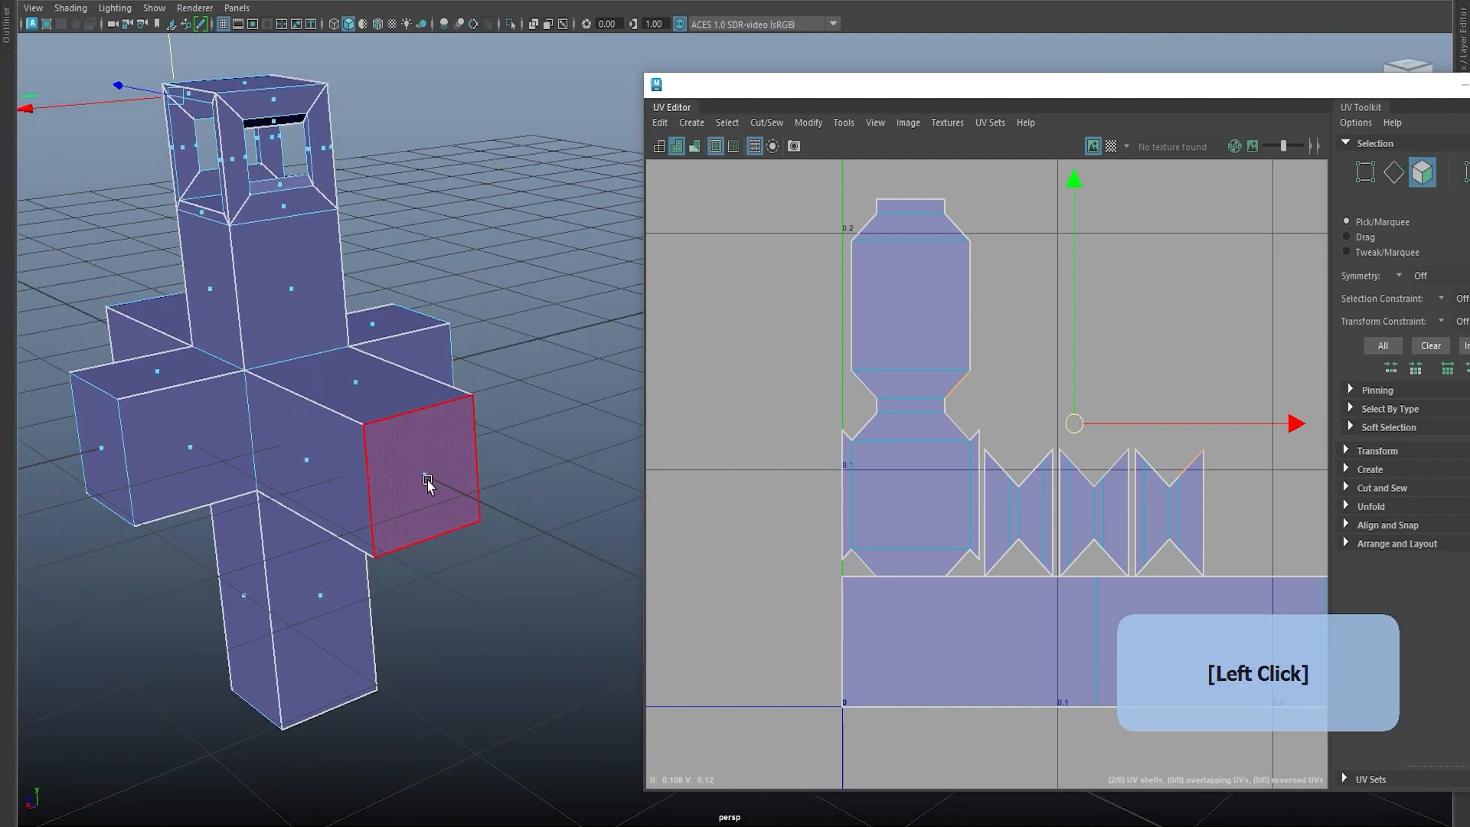
{"action": "left_click", "coordinate": [423, 477]}
{"action": "right_click_drag", "start_coordinate": [965, 475], "coordinate": [939, 460], "text": "alt"}
{"action": "middle_click_drag", "start_coordinate": [938, 459], "coordinate": [1024, 464], "text": "alt"}
{"action": "right_click_drag", "start_coordinate": [1024, 464], "coordinate": [1012, 536], "text": "alt"}
{"action": "left_click_drag", "start_coordinate": [1217, 550], "coordinate": [980, 383]}
{"action": "left_click", "coordinate": [1078, 498]}
{"action": "double_click", "coordinate": [1005, 445]}
{"action": "right_click_drag", "start_coordinate": [1004, 446], "coordinate": [747, 447], "text": "alt"}
{"action": "middle_click_drag", "start_coordinate": [746, 448], "coordinate": [898, 568], "text": "alt"}
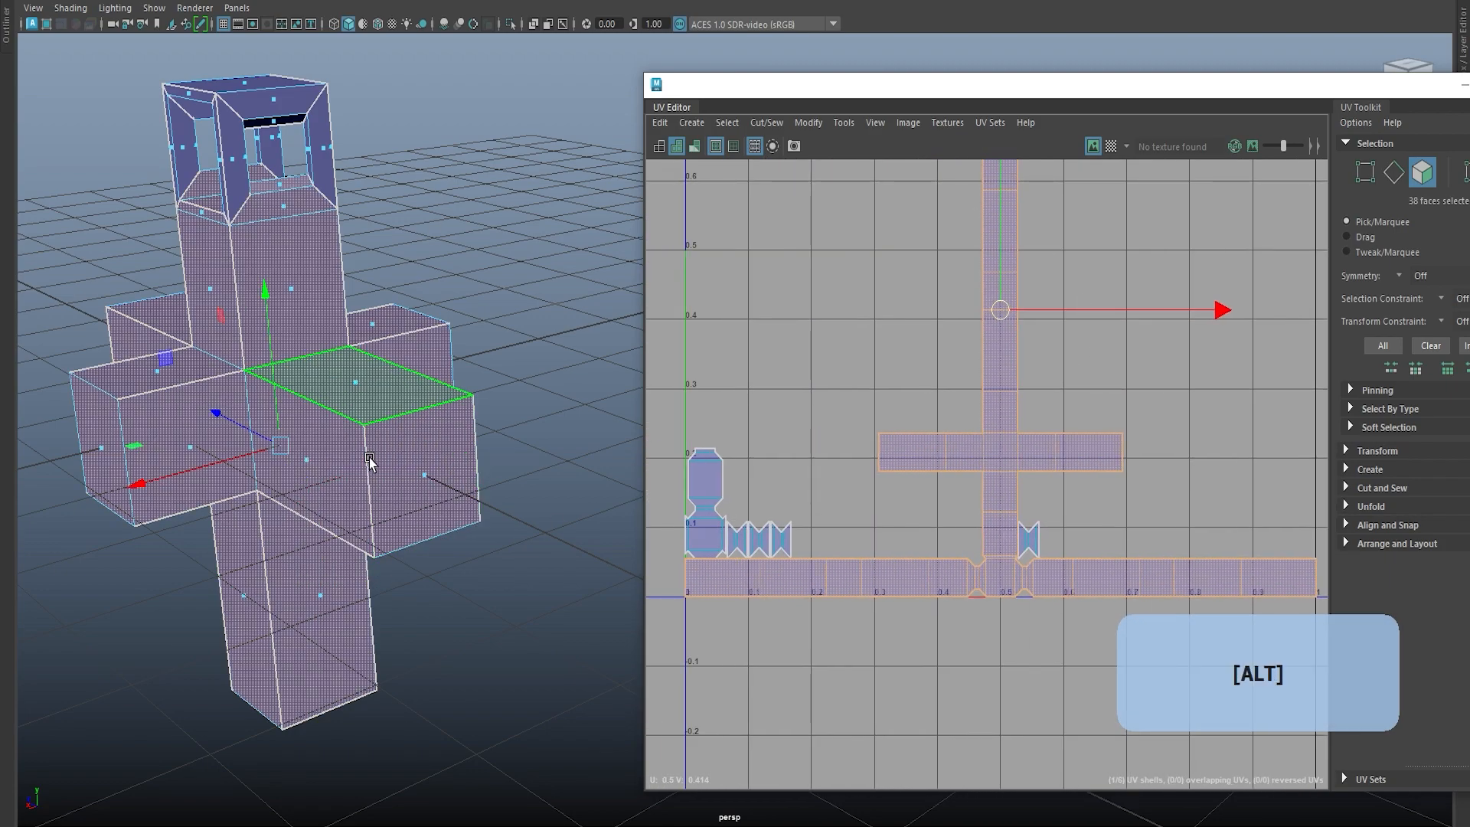
{"action": "middle_click_drag", "start_coordinate": [1070, 486], "coordinate": [1083, 251], "text": "alt"}
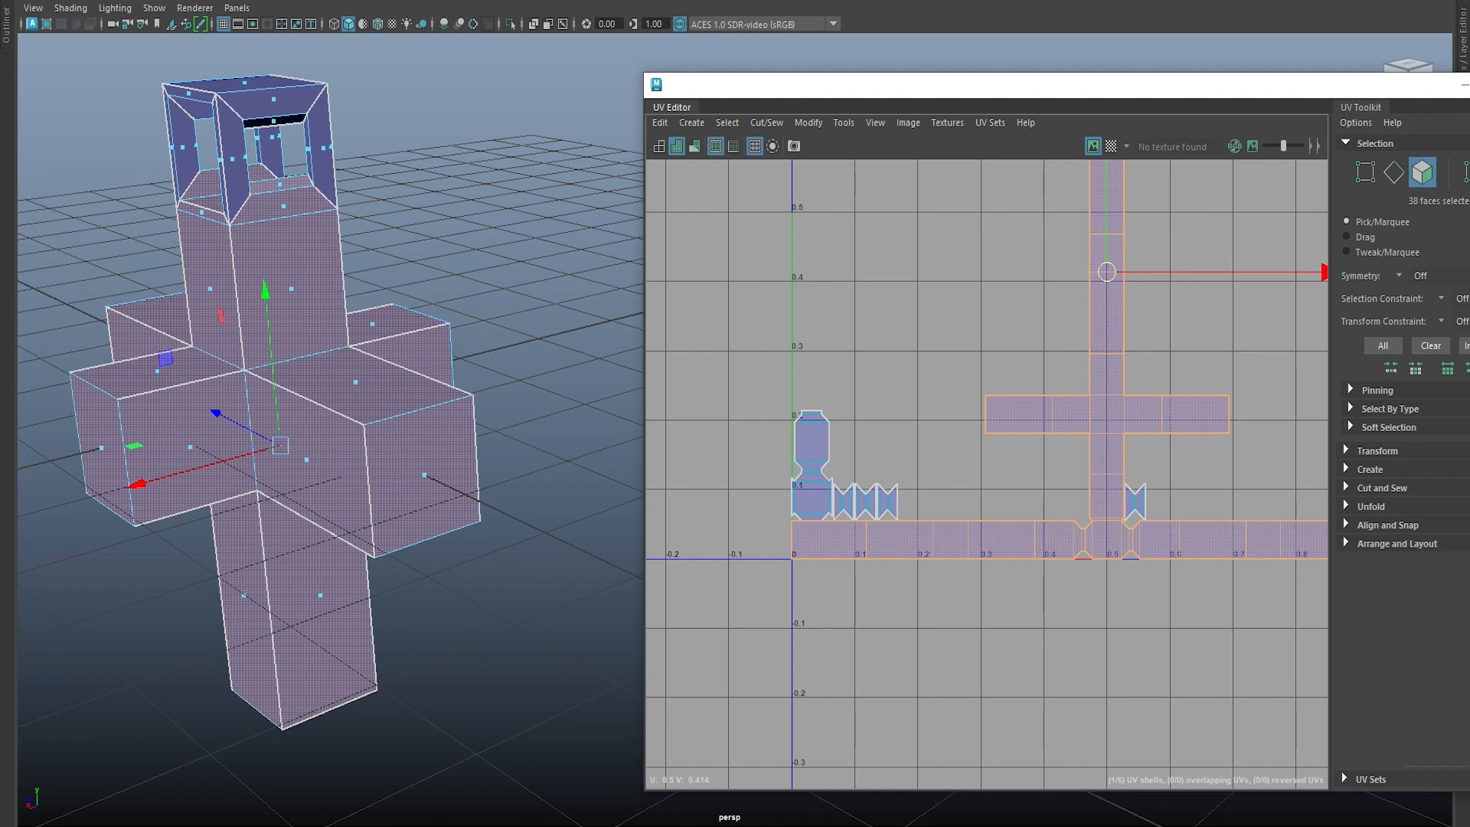
{"action": "middle_click_drag", "start_coordinate": [1063, 529], "coordinate": [974, 551], "text": "alt"}
{"action": "scroll", "coordinate": [975, 550], "scroll_direction": "down", "scroll_amount": 5, "text": "alt"}
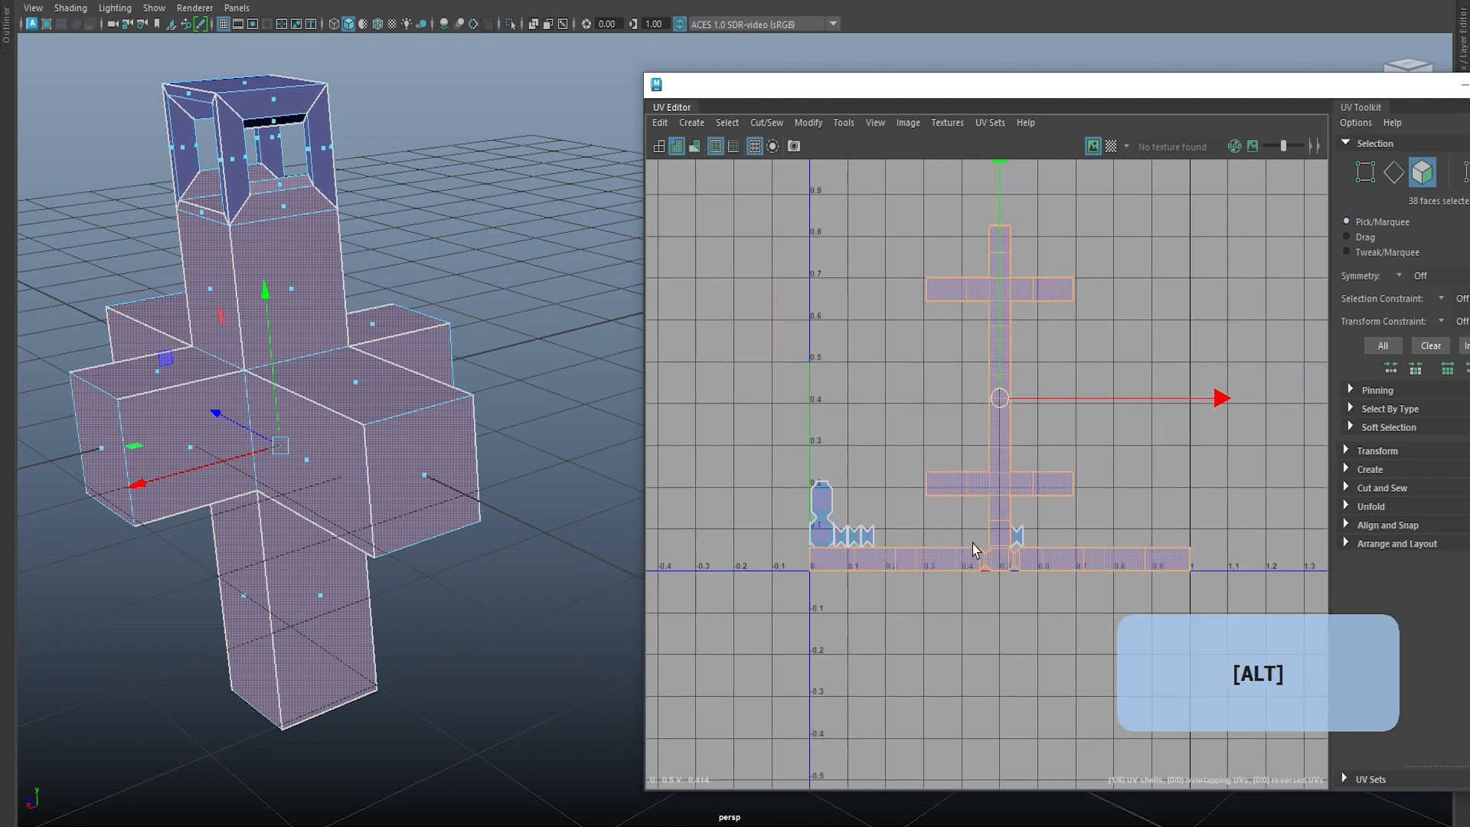
Step: Turn the checker map back on, select the cross as an object and examine the pattern from all around
{"action": "left_click", "coordinate": [820, 719]}
{"action": "scroll", "coordinate": [1011, 545], "scroll_direction": "up", "scroll_amount": 3}
{"action": "scroll", "coordinate": [1010, 550], "scroll_direction": "up", "scroll_amount": 2}
{"action": "right_click_drag", "start_coordinate": [1009, 548], "coordinate": [1188, 403]}
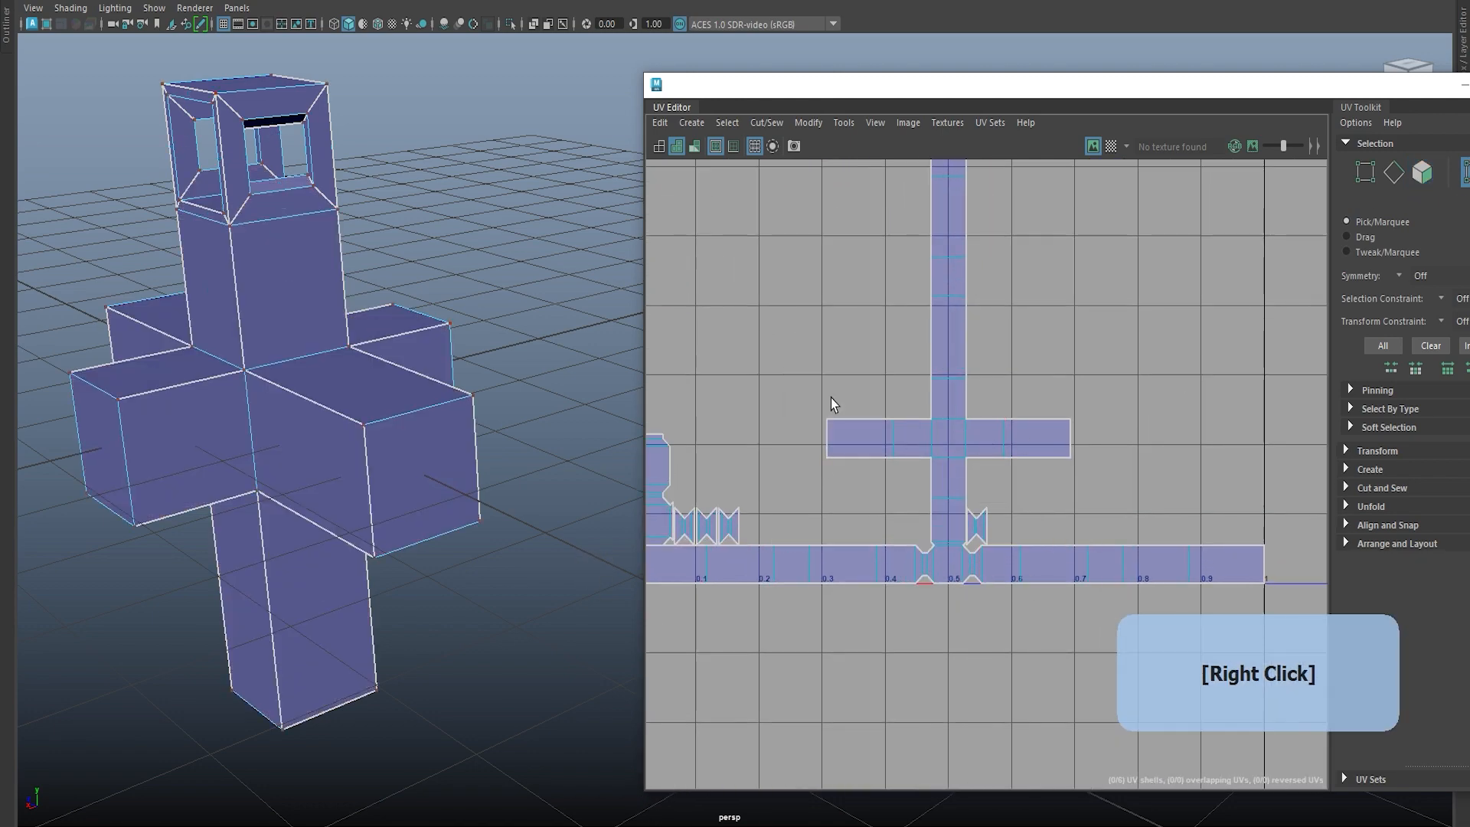
{"action": "left_click", "coordinate": [1111, 147]}
{"action": "left_click_drag", "start_coordinate": [284, 468], "coordinate": [436, 387], "text": "alt"}
{"action": "scroll", "coordinate": [850, 383], "scroll_direction": "down", "scroll_amount": 5, "text": "alt"}
{"action": "middle_click_drag", "start_coordinate": [266, 435], "coordinate": [168, 387], "text": "alt"}
{"action": "right_click_drag", "start_coordinate": [292, 339], "coordinate": [617, 13]}
{"action": "left_click", "coordinate": [498, 229]}
{"action": "left_click", "coordinate": [292, 339]}
{"action": "left_click_drag", "start_coordinate": [292, 340], "coordinate": [475, 428], "text": "alt"}
{"action": "middle_click_drag", "start_coordinate": [451, 490], "coordinate": [356, 174], "text": "alt"}
Step: Slide the finished cross aside in the scene and close the UV Editor
{"action": "left_click_drag", "start_coordinate": [1072, 85], "coordinate": [1325, 88]}
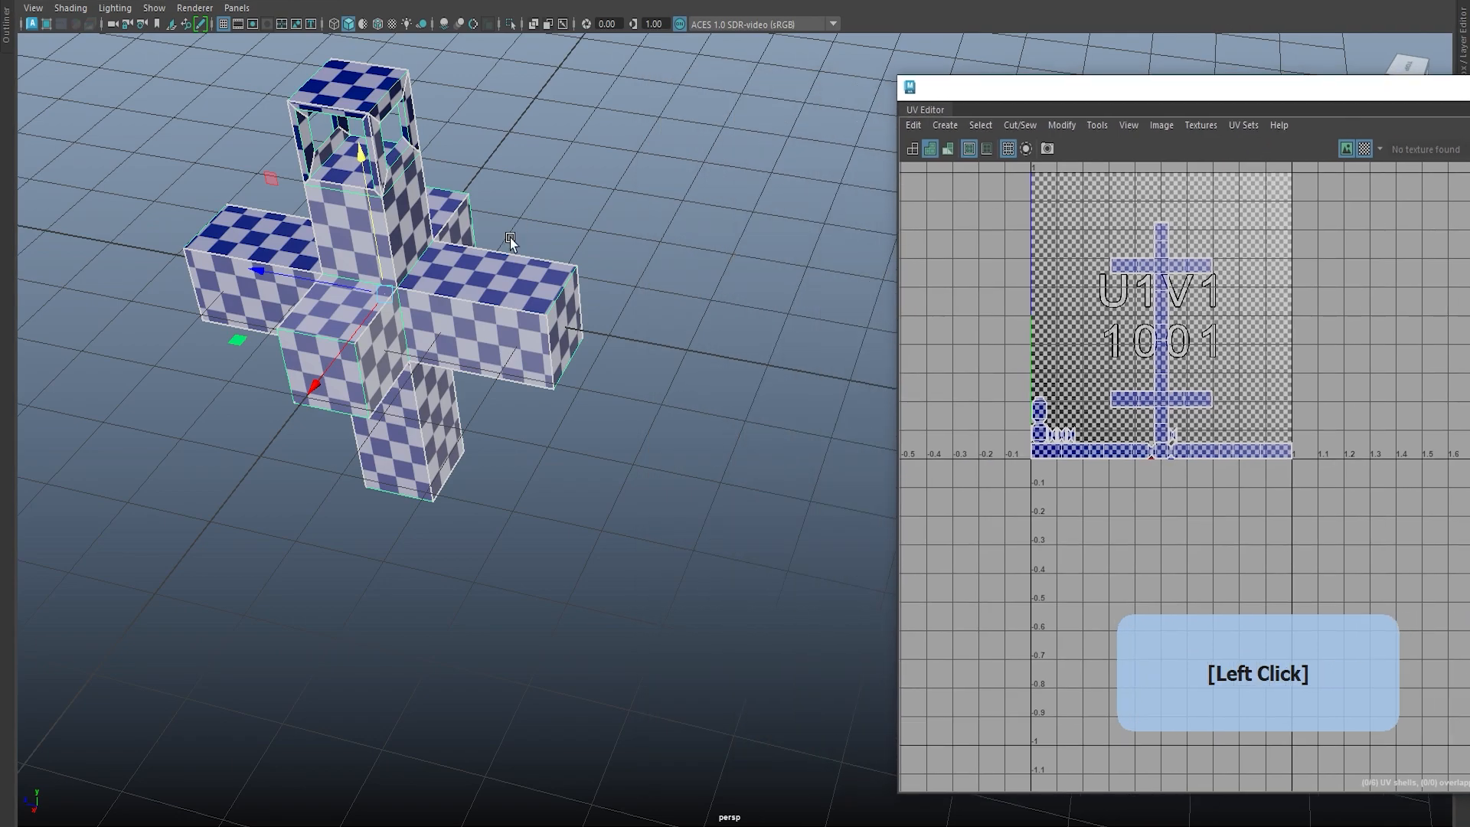
{"action": "left_click_drag", "start_coordinate": [264, 273], "coordinate": [2, 162]}
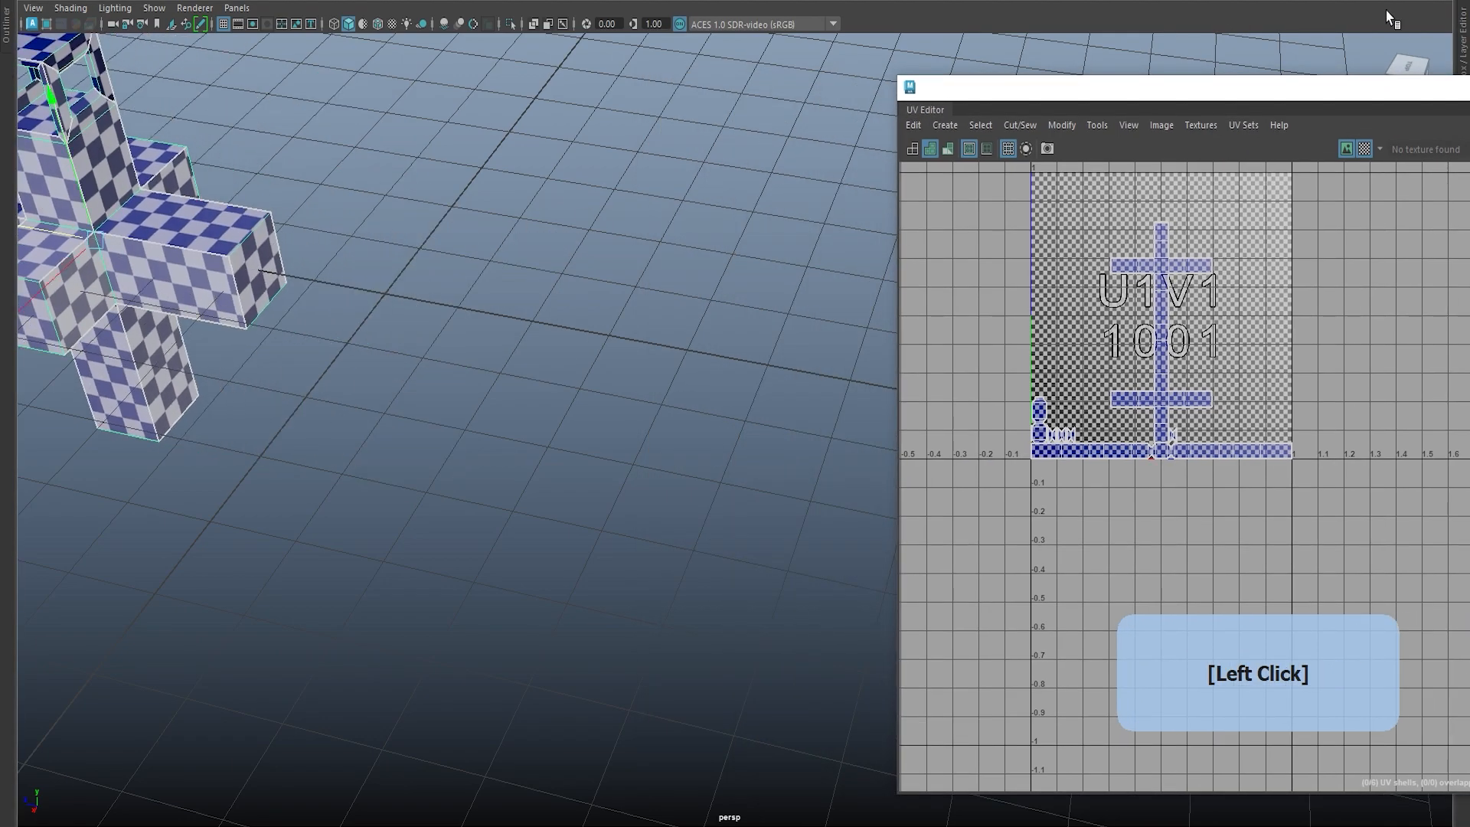
{"action": "left_click_drag", "start_coordinate": [1322, 91], "coordinate": [867, 67]}
{"action": "left_click", "coordinate": [1359, 69]}
{"action": "left_click", "coordinate": [1332, 62]}
{"action": "middle_click_drag", "start_coordinate": [650, 338], "coordinate": [459, 295], "text": "alt"}
{"action": "left_click", "coordinate": [460, 296]}
{"action": "left_click_drag", "start_coordinate": [374, 251], "coordinate": [134, 226]}
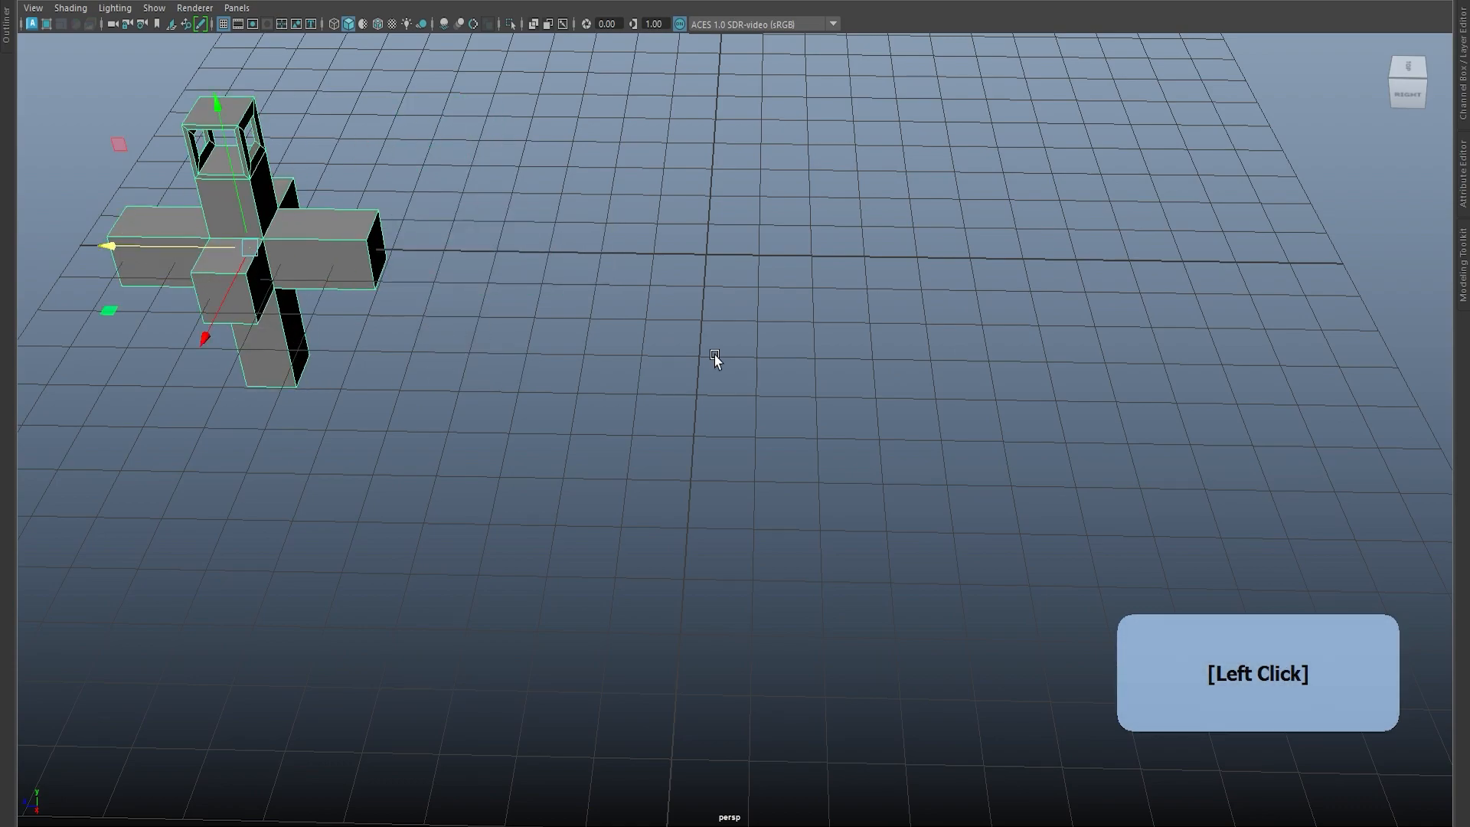
Step: Deselect the cross and examine the merged crossed-cylinder mesh from the side and from above
{"action": "left_click", "coordinate": [714, 356]}
{"action": "middle_click_drag", "start_coordinate": [714, 356], "coordinate": [654, 511], "text": "alt"}
{"action": "left_click_drag", "start_coordinate": [653, 511], "coordinate": [657, 486], "text": "alt"}
{"action": "right_click", "coordinate": [686, 338], "text": "shift"}
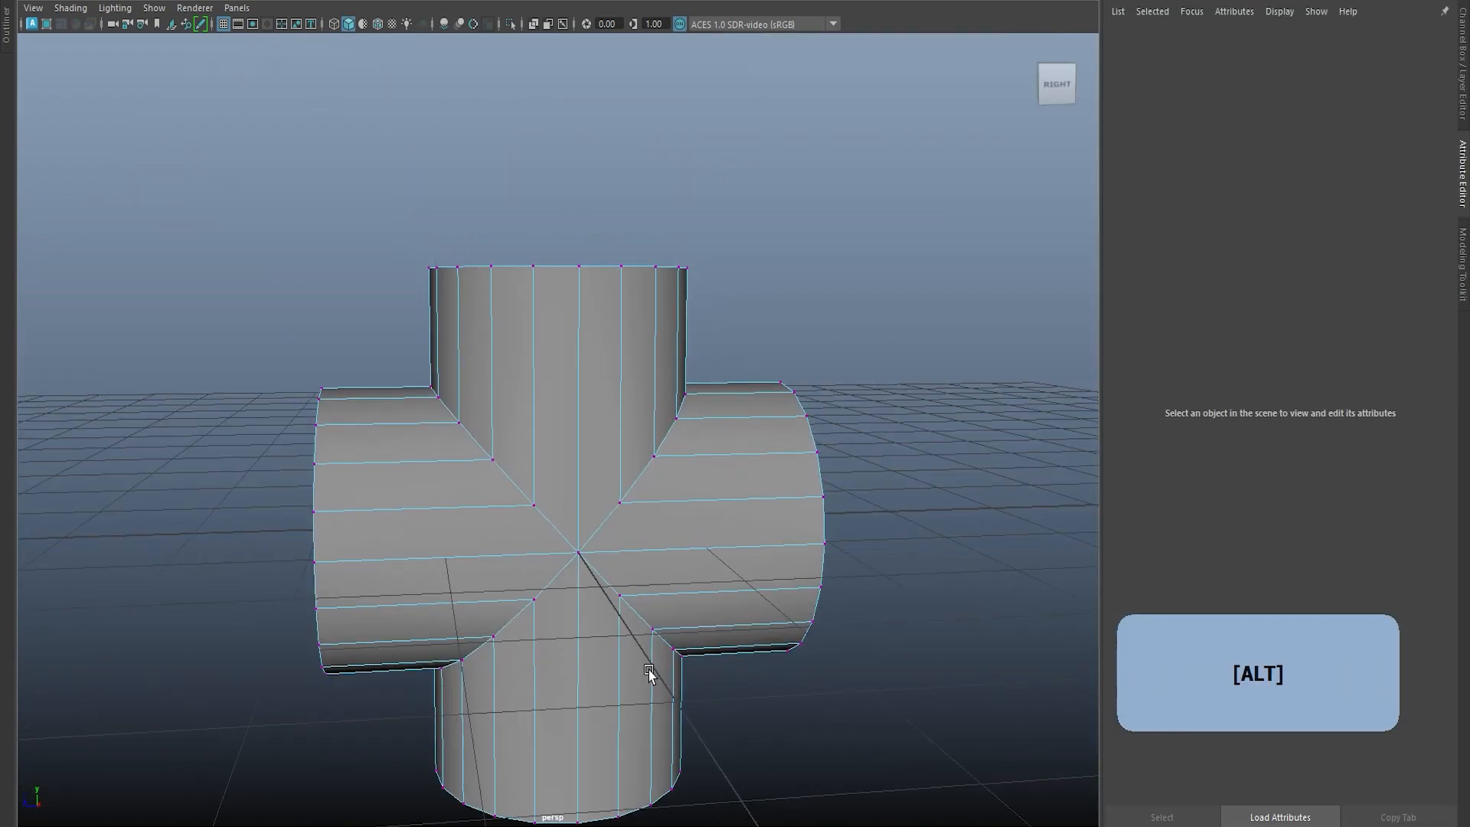
{"action": "left_click_drag", "start_coordinate": [650, 673], "coordinate": [568, 505], "text": "alt"}
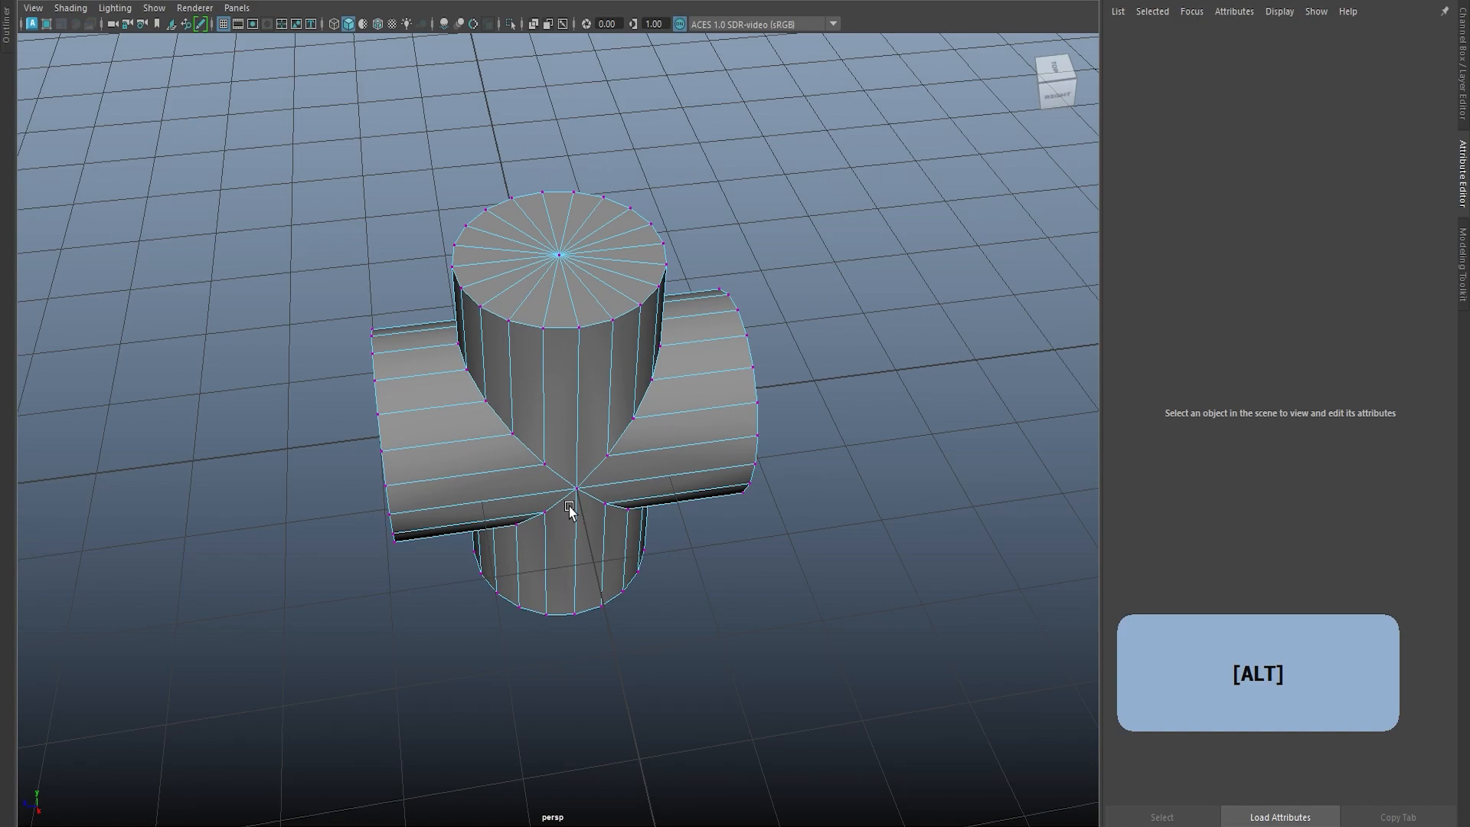
Step: Open the UV Editor beside the crossed cylinders and examine the checker distortion around their intersections
{"action": "left_click", "coordinate": [620, 1]}
{"action": "left_click", "coordinate": [632, 17]}
{"action": "left_click_drag", "start_coordinate": [852, 67], "coordinate": [1301, 77]}
{"action": "scroll", "coordinate": [559, 503], "scroll_direction": "up", "scroll_amount": 5}
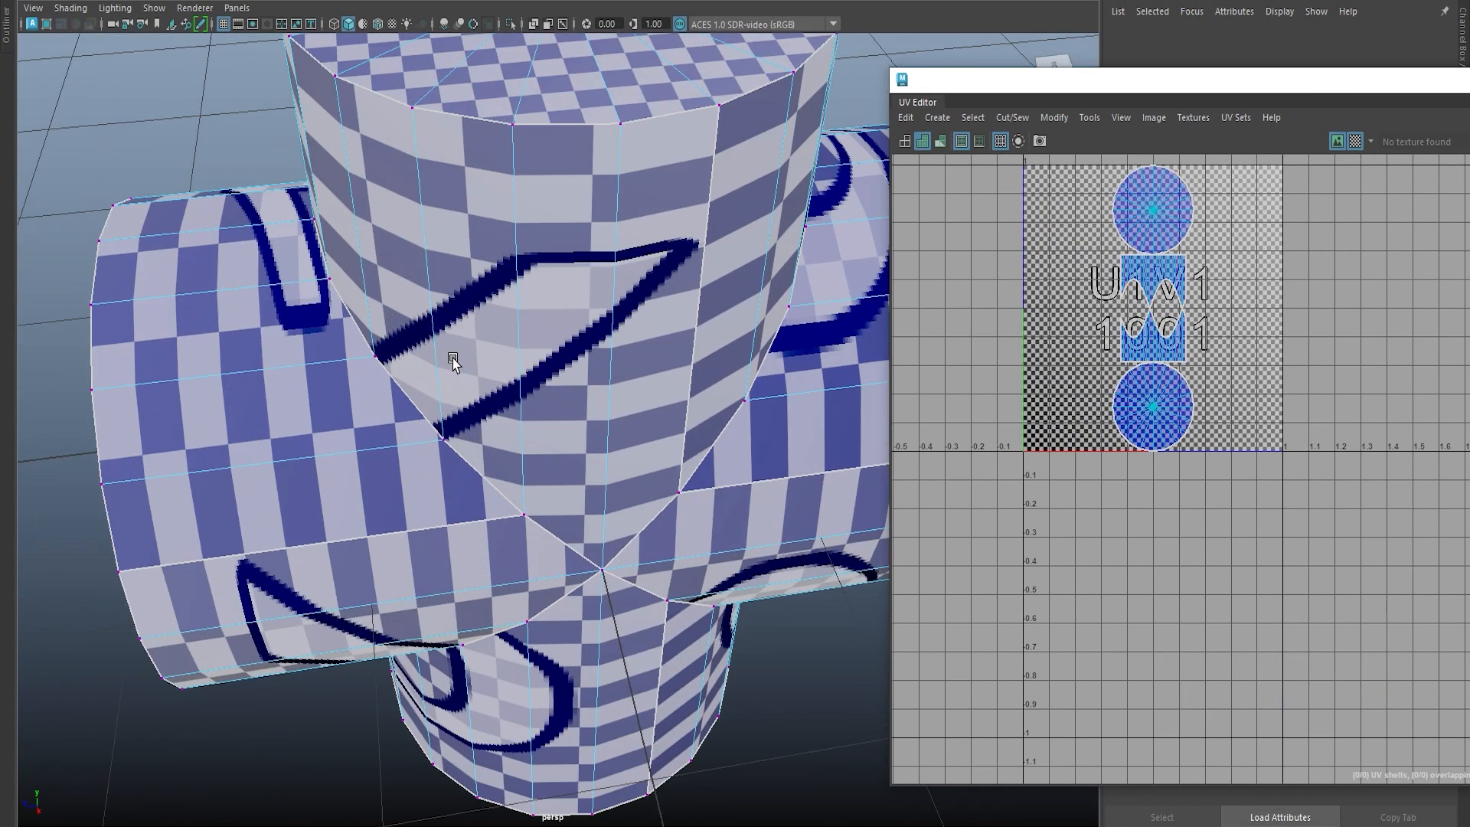
{"action": "left_click_drag", "start_coordinate": [534, 438], "coordinate": [634, 463], "text": "alt"}
{"action": "left_click", "coordinate": [632, 526]}
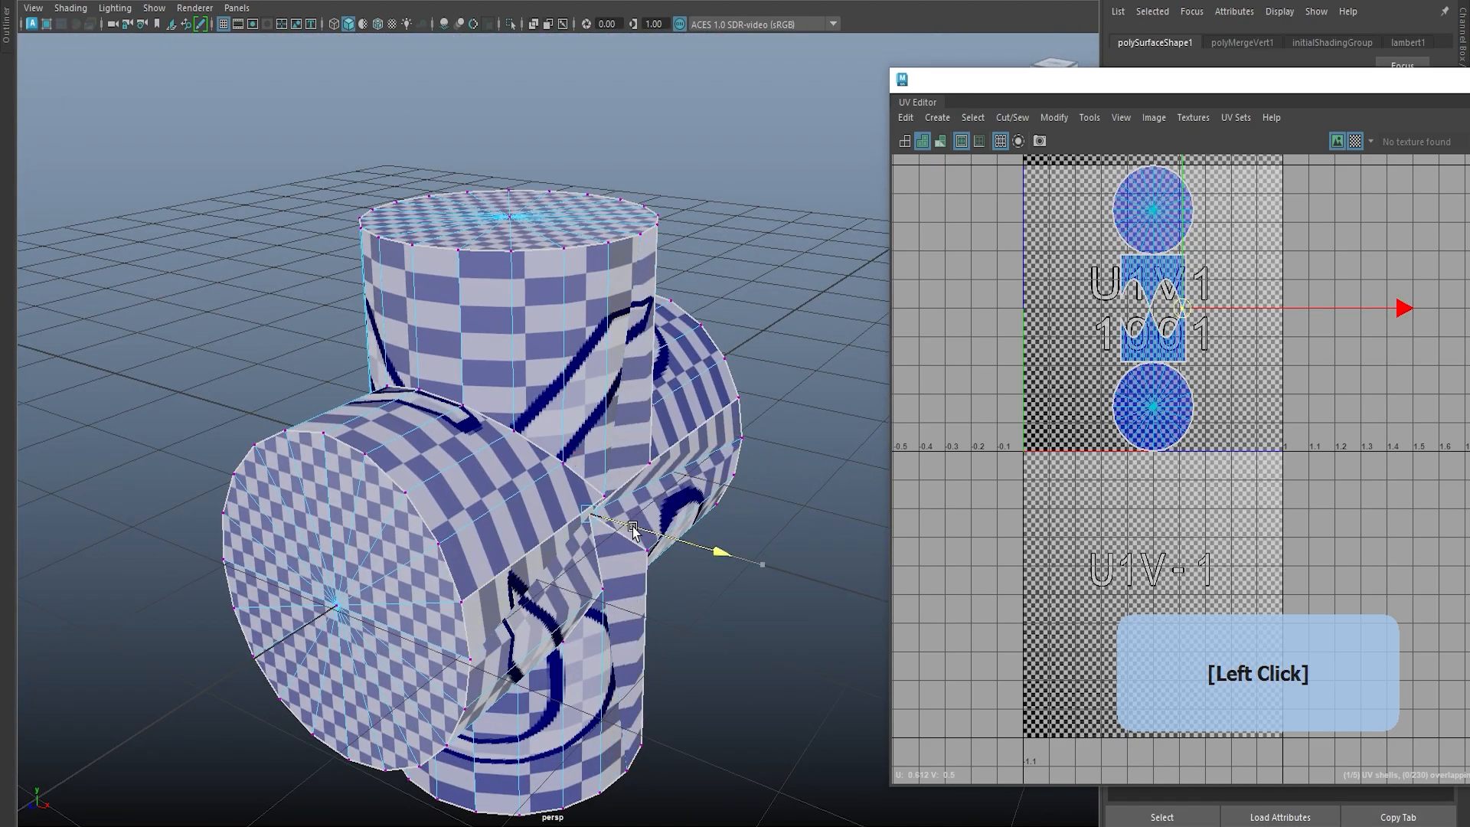
Step: Separate the two overlapping lower cap shells, placing one below the 0–1 tile and the other beside it
{"action": "scroll", "coordinate": [1161, 247], "scroll_direction": "up", "scroll_amount": 3}
{"action": "middle_click_drag", "start_coordinate": [1161, 247], "coordinate": [1094, 358], "text": "alt"}
{"action": "right_click_drag", "start_coordinate": [1094, 244], "coordinate": [1096, 279]}
{"action": "double_click", "coordinate": [1097, 279]}
{"action": "left_click_drag", "start_coordinate": [1183, 310], "coordinate": [1185, 312]}
{"action": "middle_click_drag", "start_coordinate": [978, 728], "coordinate": [980, 541], "text": "alt"}
{"action": "left_click_drag", "start_coordinate": [980, 476], "coordinate": [1147, 590], "text": "shift"}
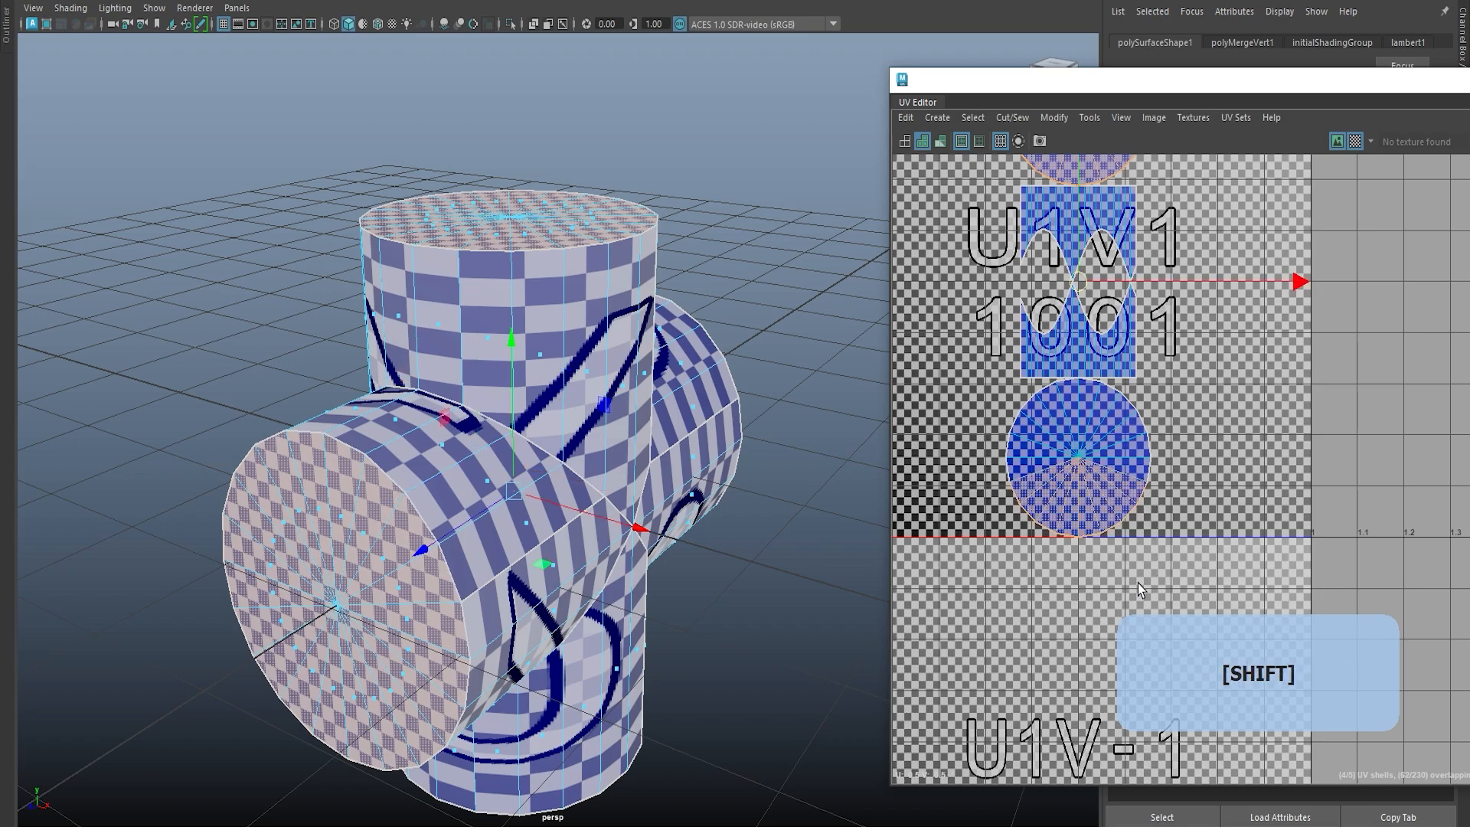
{"action": "double_click", "coordinate": [1050, 438]}
{"action": "left_click_drag", "start_coordinate": [1076, 464], "coordinate": [863, 691]}
{"action": "double_click", "coordinate": [1130, 466]}
{"action": "right_click_drag", "start_coordinate": [1047, 449], "coordinate": [1066, 385], "text": "alt"}
Step: Separate the two overlapping upper cap shells, moving one to each side of the 0–1 tile
{"action": "double_click", "coordinate": [1057, 229]}
{"action": "left_click_drag", "start_coordinate": [1057, 228], "coordinate": [1360, 195]}
{"action": "double_click", "coordinate": [1070, 224]}
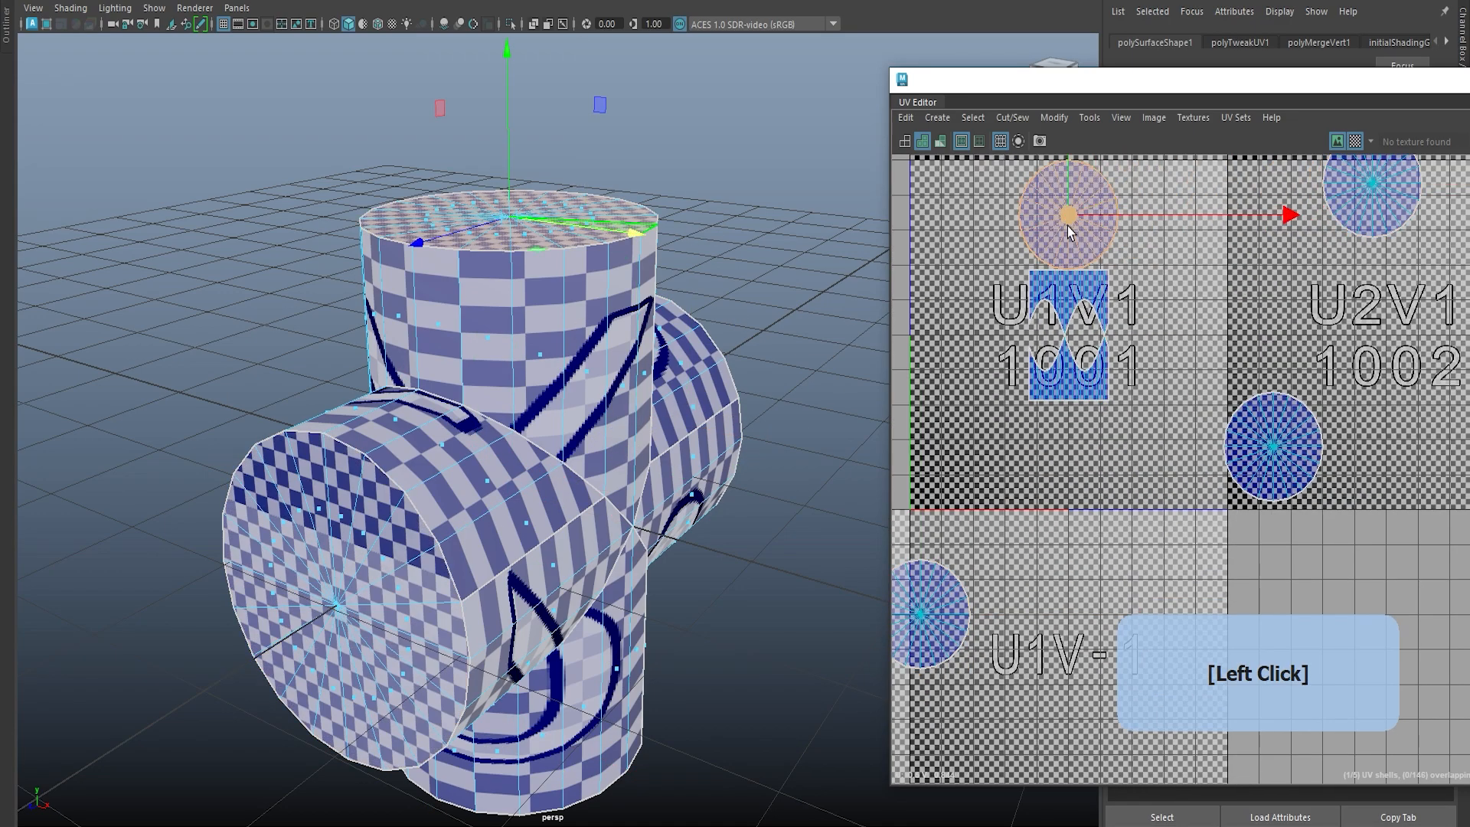
{"action": "left_click_drag", "start_coordinate": [1070, 224], "coordinate": [723, 190]}
{"action": "middle_click_drag", "start_coordinate": [1067, 348], "coordinate": [1228, 383], "text": "alt"}
{"action": "scroll", "coordinate": [1229, 383], "scroll_direction": "down", "scroll_amount": 2}
Step: Select all remaining pipe wall faces and planar map them from the X axis, fitted to the bounding box
{"action": "left_click", "coordinate": [1204, 360]}
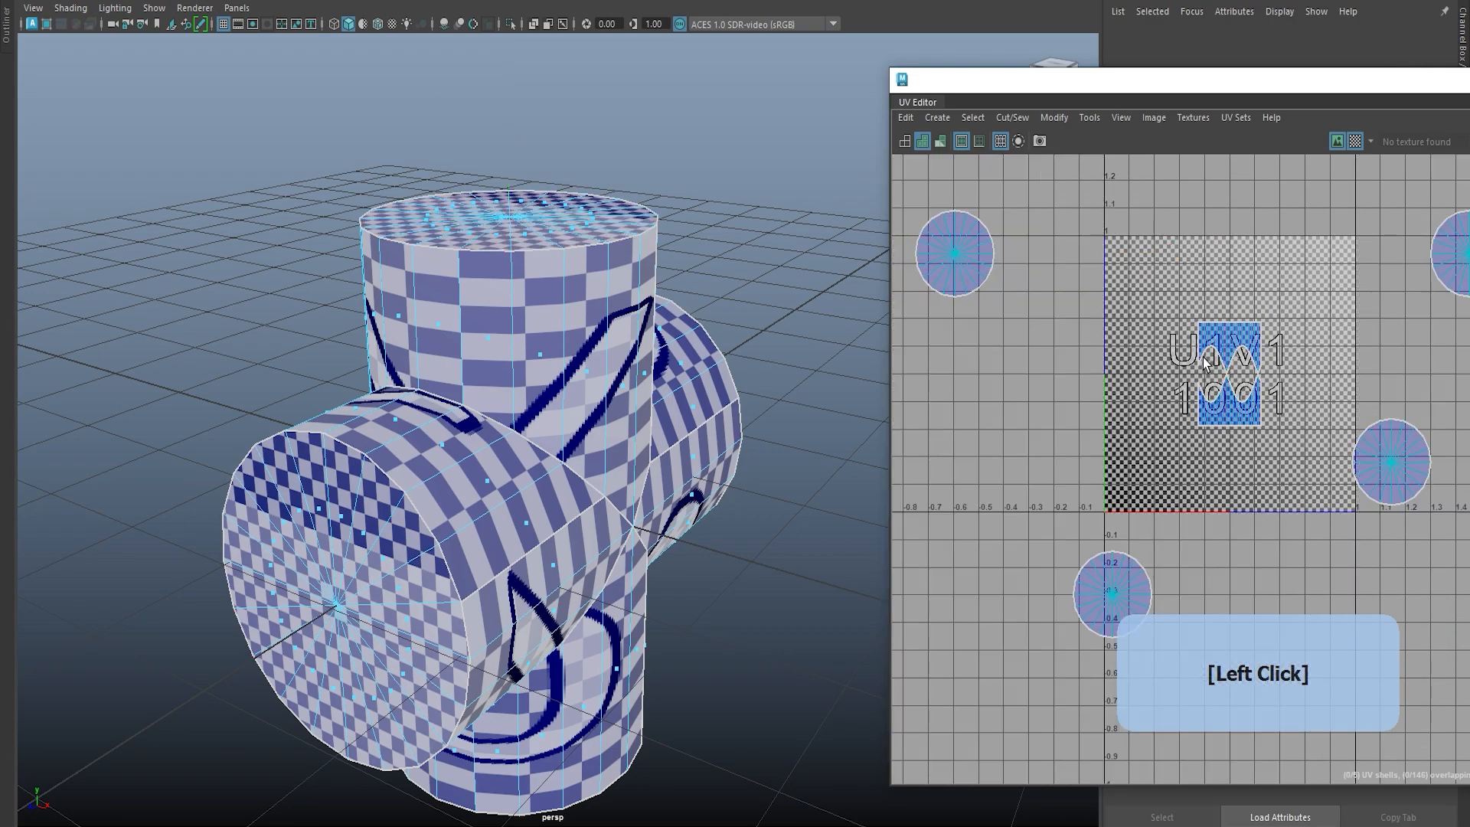
{"action": "left_click_drag", "start_coordinate": [1309, 462], "coordinate": [1171, 306]}
{"action": "left_click_drag", "start_coordinate": [547, 543], "coordinate": [531, 589], "text": "alt"}
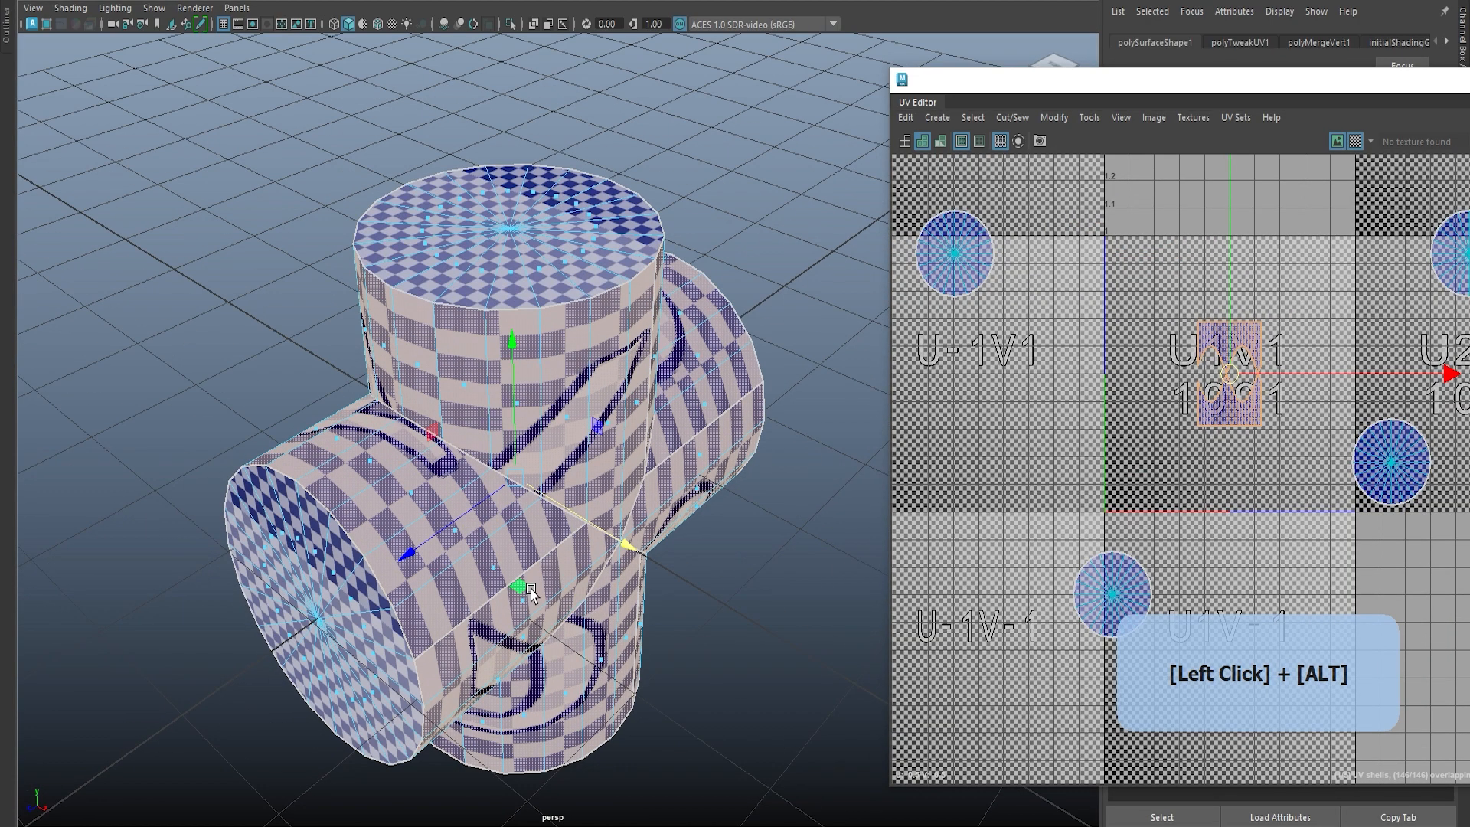
{"action": "left_click_drag", "start_coordinate": [647, 606], "coordinate": [610, 541], "text": "alt"}
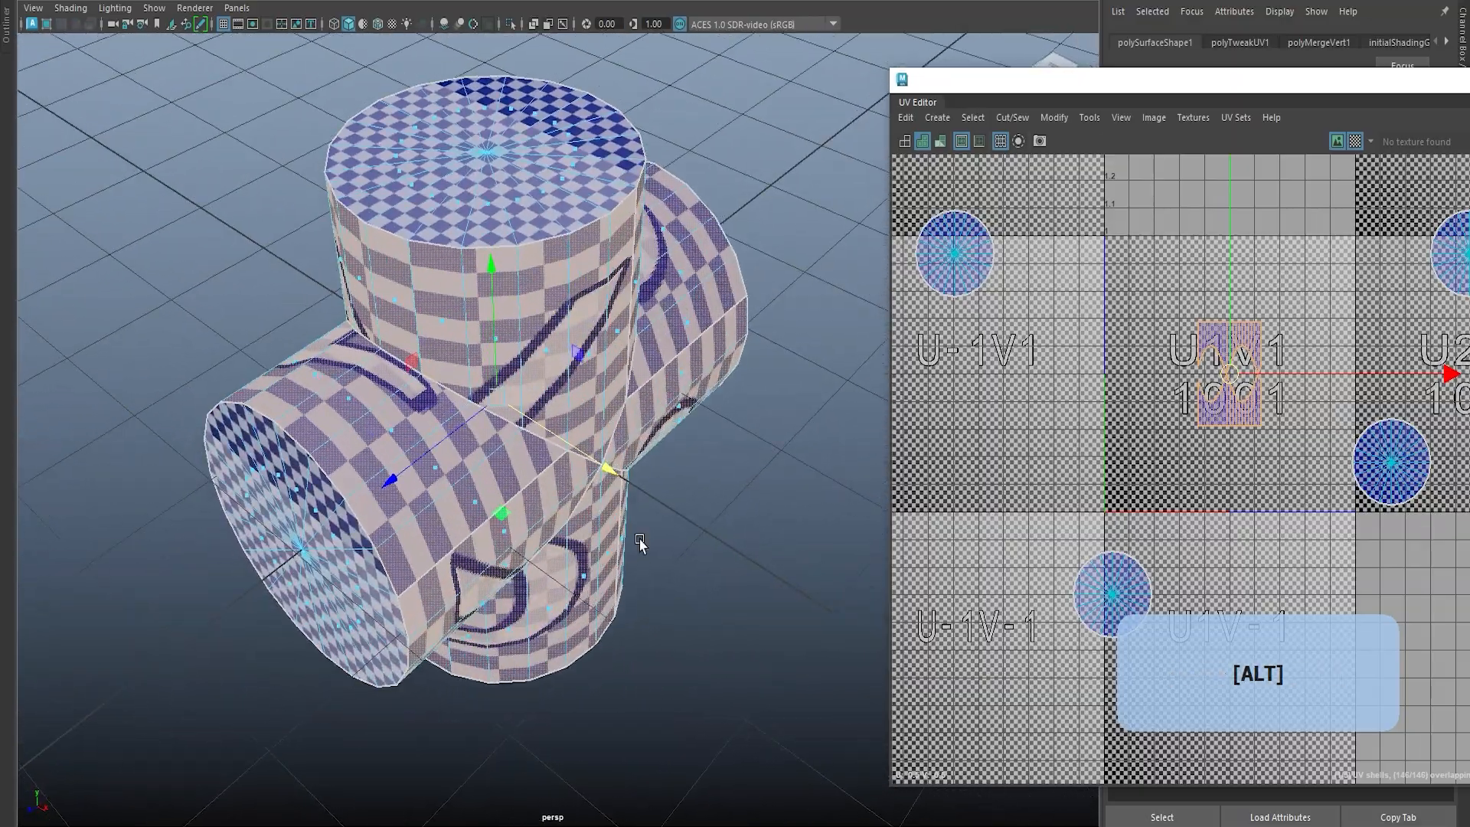
{"action": "middle_click_drag", "start_coordinate": [1265, 486], "coordinate": [1152, 503], "text": "alt"}
{"action": "right_click_drag", "start_coordinate": [1009, 453], "coordinate": [1031, 333], "text": "alt"}
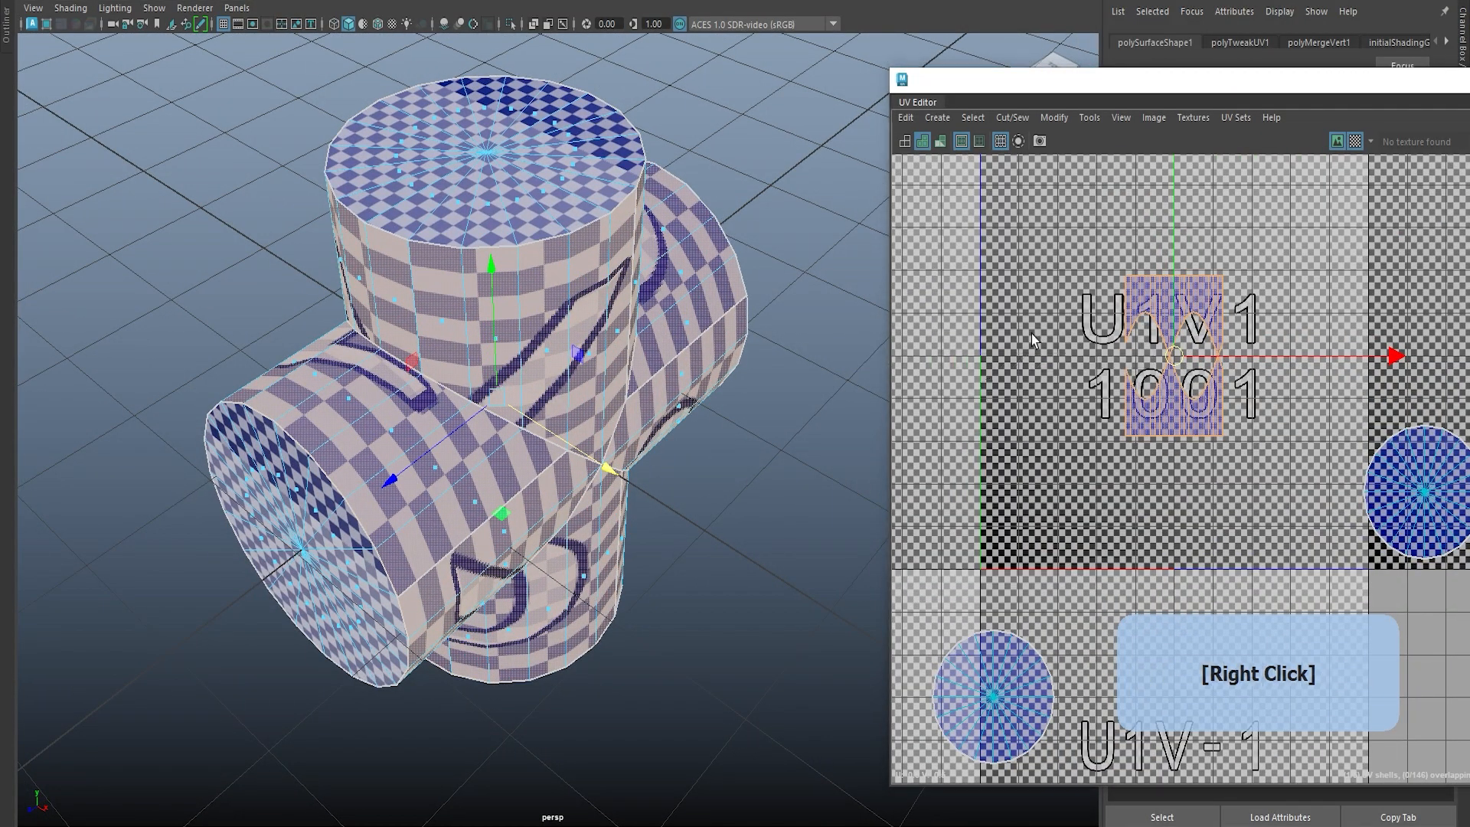
{"action": "middle_click_drag", "start_coordinate": [634, 525], "coordinate": [518, 601], "text": "alt"}
{"action": "left_click", "coordinate": [667, 393]}
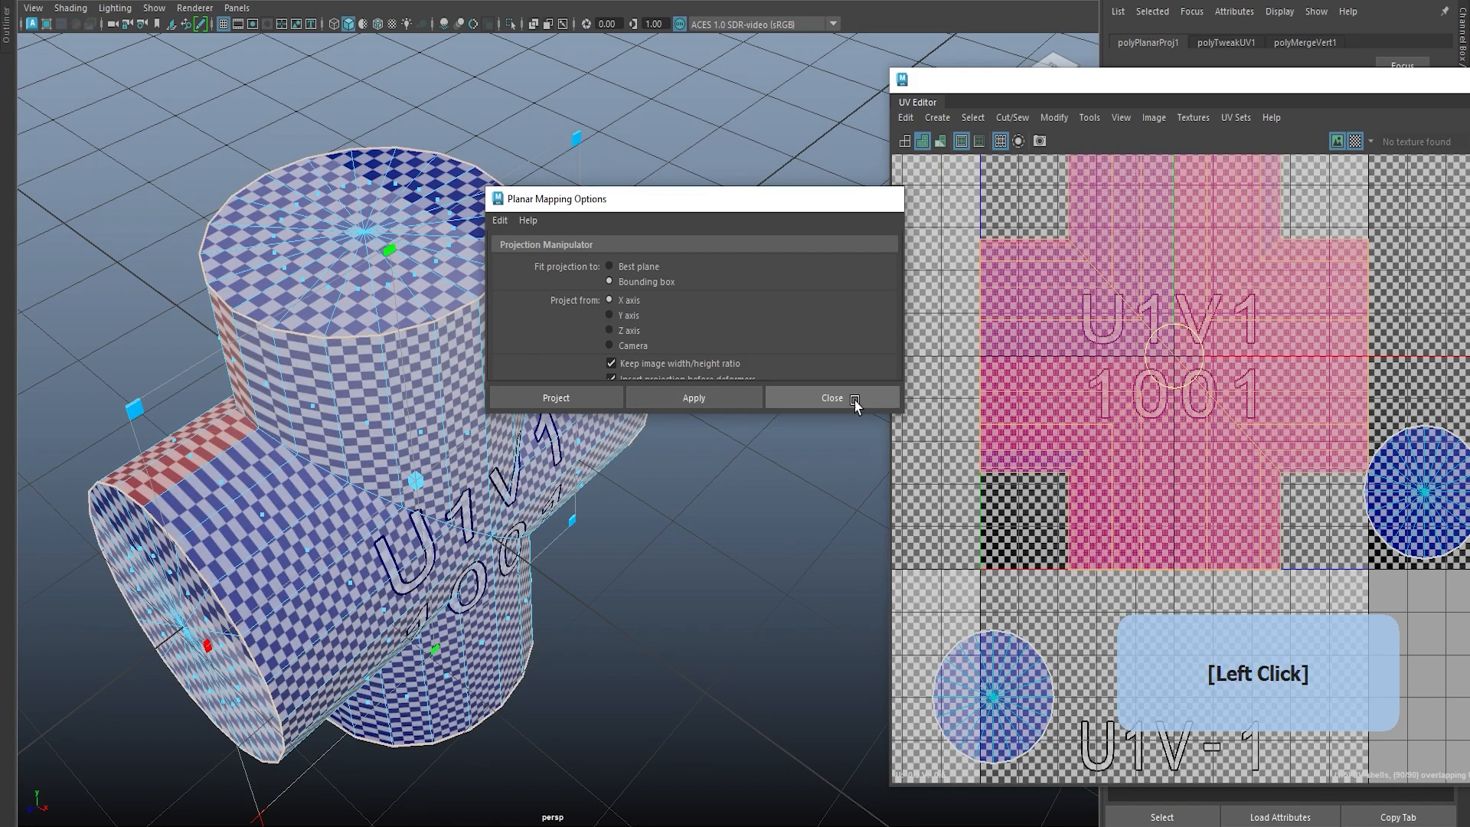
{"action": "left_click", "coordinate": [838, 397]}
Step: Select the silhouette edges running around the crossed cylinders and cut the UVs there into front and back halves
{"action": "left_click_drag", "start_coordinate": [536, 475], "coordinate": [498, 474], "text": "alt"}
{"action": "middle_click_drag", "start_coordinate": [497, 474], "coordinate": [459, 482], "text": "alt"}
{"action": "left_click_drag", "start_coordinate": [460, 483], "coordinate": [420, 479], "text": "alt"}
{"action": "left_click", "coordinate": [1302, 517]}
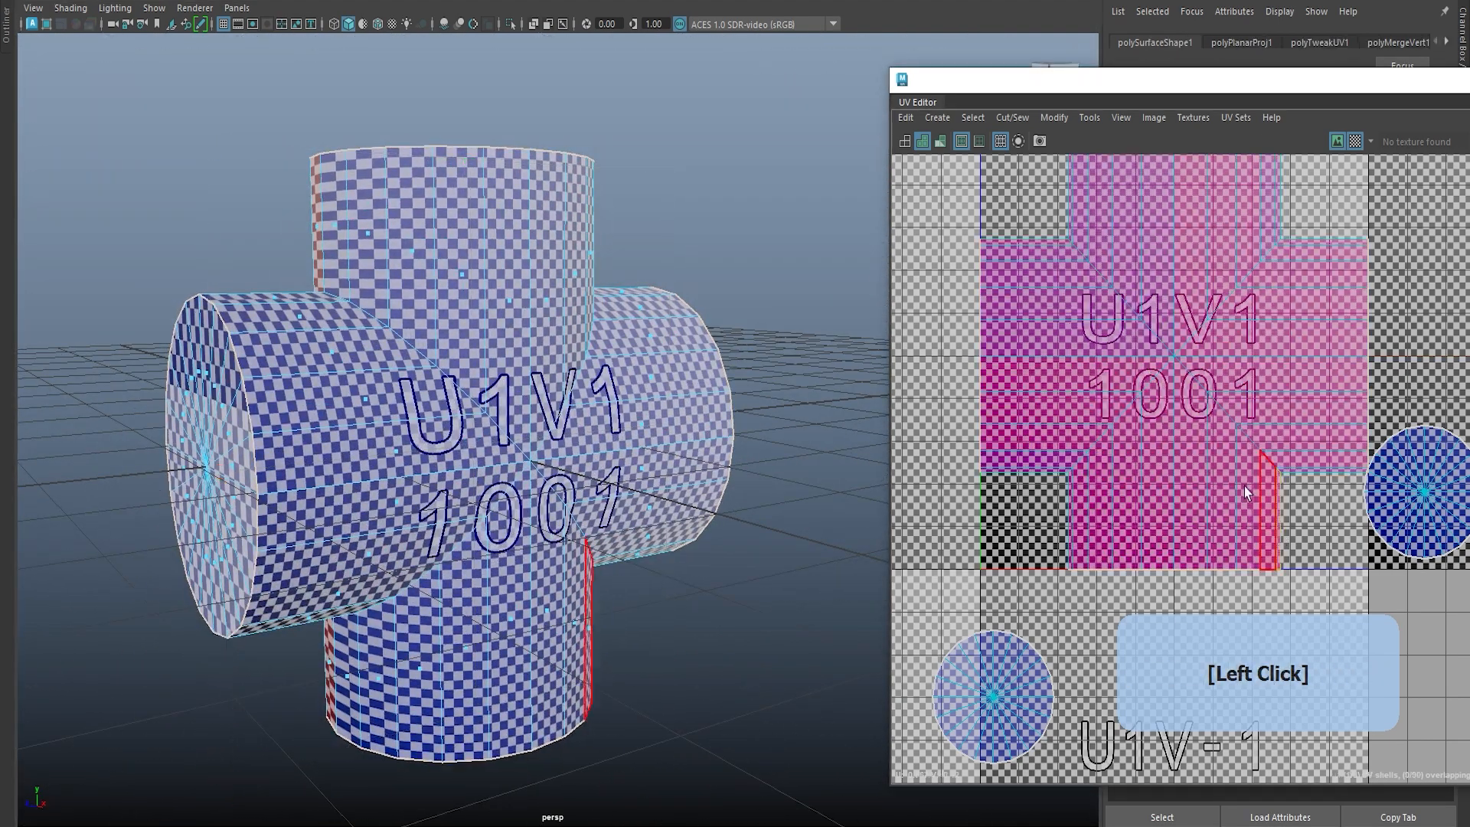
{"action": "scroll", "coordinate": [1212, 456], "scroll_direction": "up", "scroll_amount": 1}
{"action": "right_click_drag", "start_coordinate": [1095, 336], "coordinate": [1071, 227]}
{"action": "left_click_drag", "start_coordinate": [264, 222], "coordinate": [329, 160], "text": "alt"}
{"action": "left_click_drag", "start_coordinate": [585, 412], "coordinate": [731, 315], "text": "alt"}
{"action": "left_click", "coordinate": [733, 311], "text": "shift"}
{"action": "middle_click_drag", "start_coordinate": [1131, 356], "coordinate": [1105, 505], "text": "alt"}
{"action": "scroll", "coordinate": [1102, 504], "scroll_direction": "down", "scroll_amount": 3}
{"action": "right_click_drag", "start_coordinate": [1332, 257], "coordinate": [1255, 287], "text": "shift"}
{"action": "left_click", "coordinate": [1247, 295]}
Step: Move the blue cross-shaped half shell well to the right of the 0–1 tile, clear of the cap shells
{"action": "scroll", "coordinate": [1125, 467], "scroll_direction": "down", "scroll_amount": 1}
{"action": "middle_click_drag", "start_coordinate": [1126, 467], "coordinate": [1138, 277], "text": "alt"}
{"action": "right_click_drag", "start_coordinate": [1129, 298], "coordinate": [1141, 341]}
{"action": "left_click", "coordinate": [1142, 341]}
{"action": "key", "text": "w"}
{"action": "left_click_drag", "start_coordinate": [1145, 312], "coordinate": [1428, 468]}
{"action": "middle_click_drag", "start_coordinate": [1425, 466], "coordinate": [1194, 361], "text": "alt"}
{"action": "scroll", "coordinate": [1195, 361], "scroll_direction": "down", "scroll_amount": 2}
{"action": "left_click_drag", "start_coordinate": [1355, 369], "coordinate": [1443, 368]}
{"action": "middle_click_drag", "start_coordinate": [1074, 414], "coordinate": [1185, 495], "text": "alt"}
Step: Move the red, reversed cross-shaped half shell out of the 0–1 tile to the empty space below it
{"action": "left_click", "coordinate": [1092, 355]}
{"action": "left_click", "coordinate": [1026, 337]}
{"action": "double_click", "coordinate": [1040, 342]}
{"action": "left_click_drag", "start_coordinate": [1089, 331], "coordinate": [1175, 550]}
{"action": "middle_click_drag", "start_coordinate": [1019, 566], "coordinate": [979, 481], "text": "alt"}
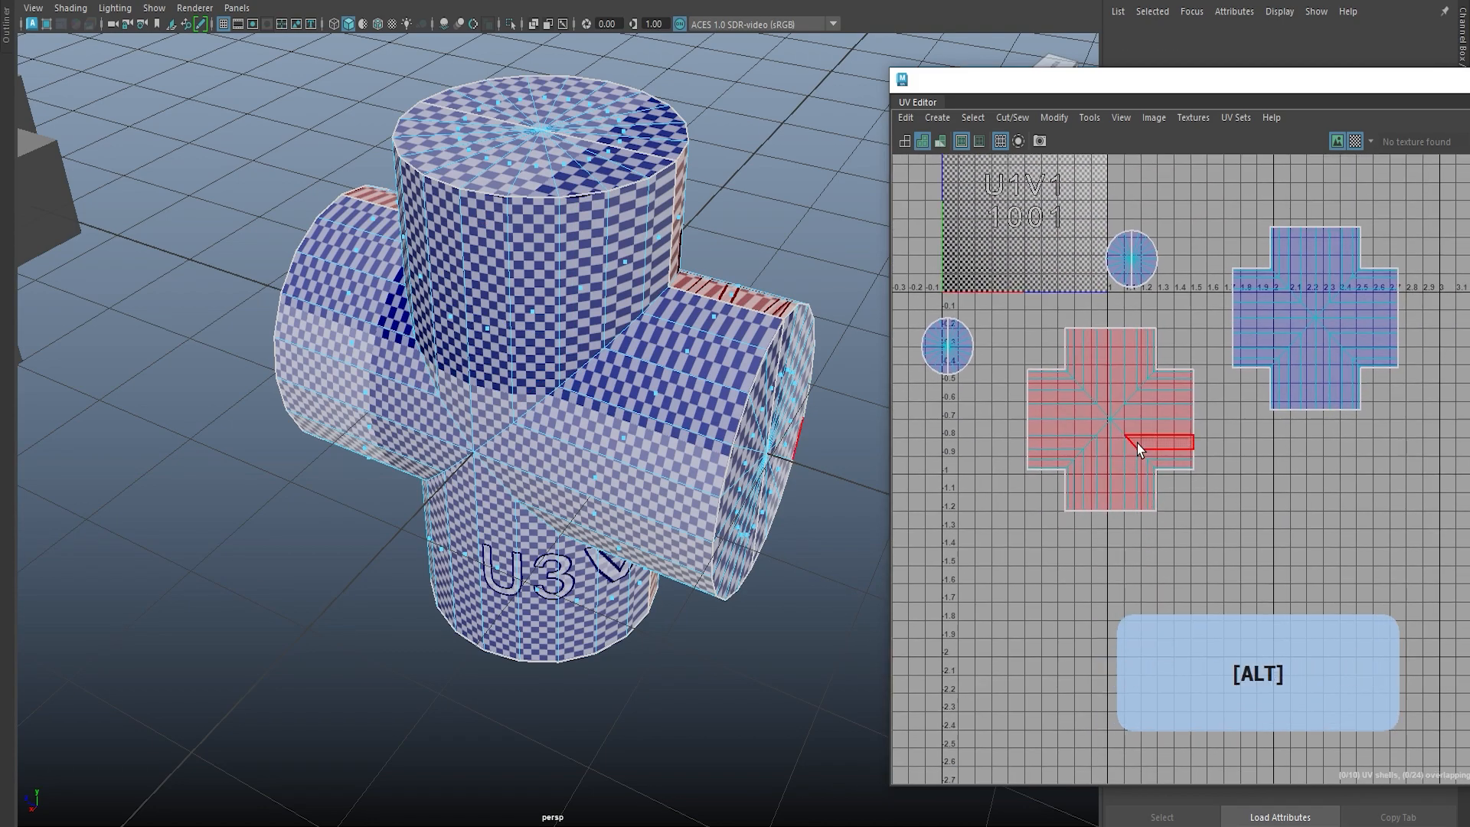
{"action": "right_click", "coordinate": [1149, 425], "text": "shift"}
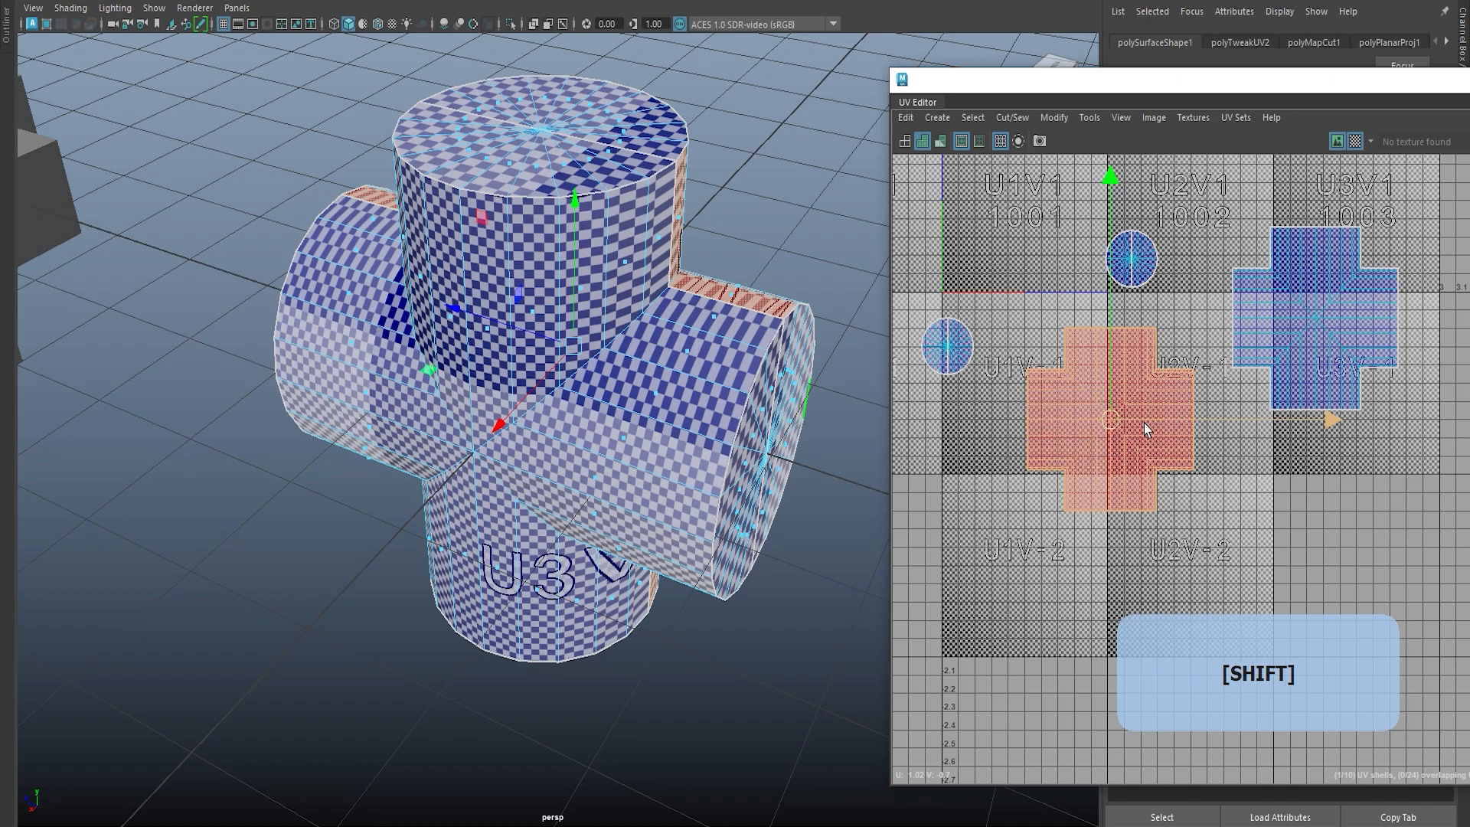
{"action": "left_click", "coordinate": [1022, 308]}
{"action": "key", "text": "ctrl+z"}
{"action": "key", "text": "ctrl+z"}
{"action": "key", "text": "ctrl+z"}
{"action": "key", "text": "ctrl+z"}
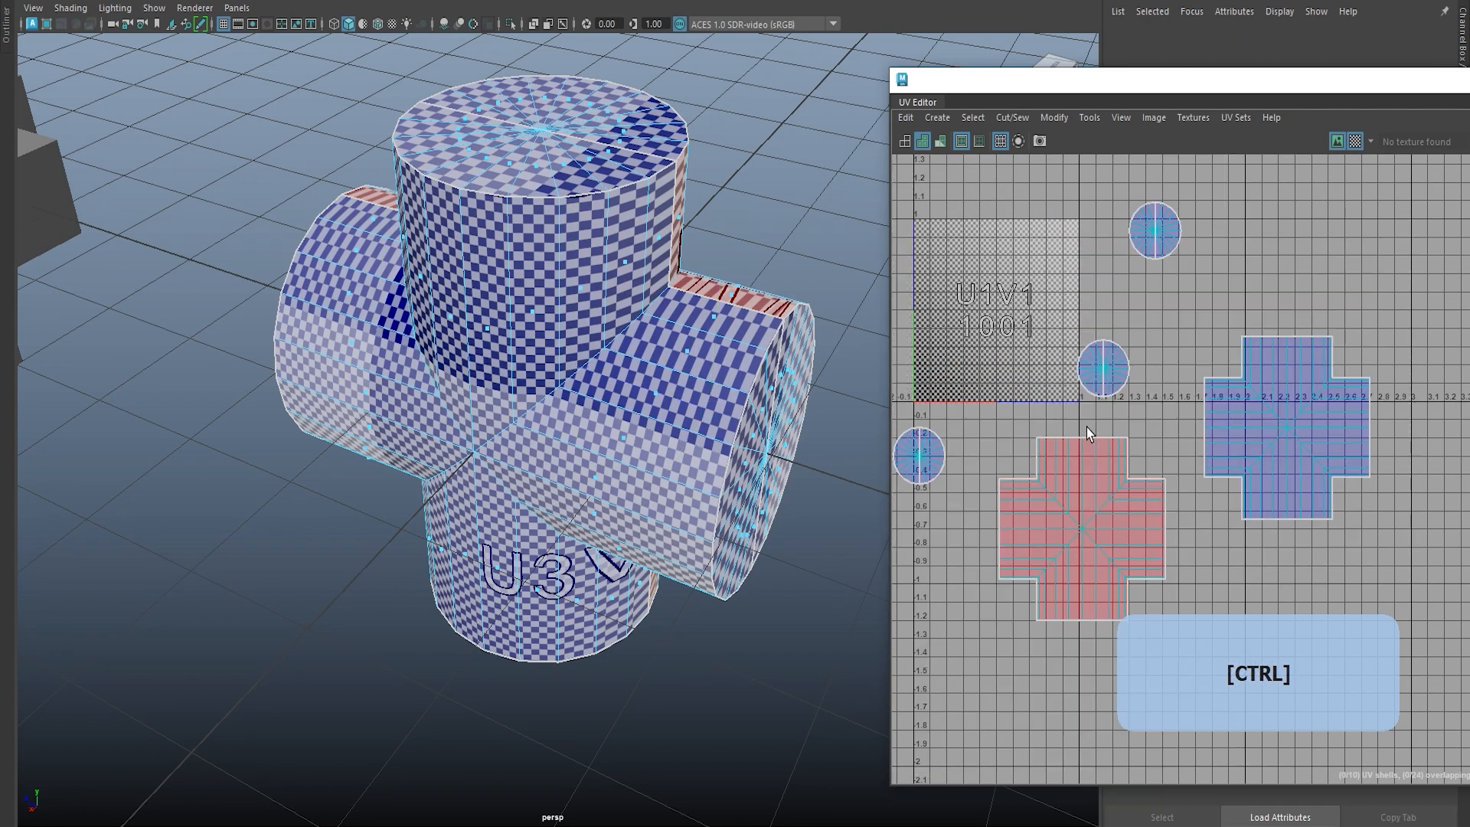
Step: Undo the moves of both cross-shaped half shells and the silhouette cut that separated them
{"action": "key", "text": "ctrl+z"}
{"action": "key", "text": "ctrl+z"}
{"action": "key", "text": "ctrl+z"}
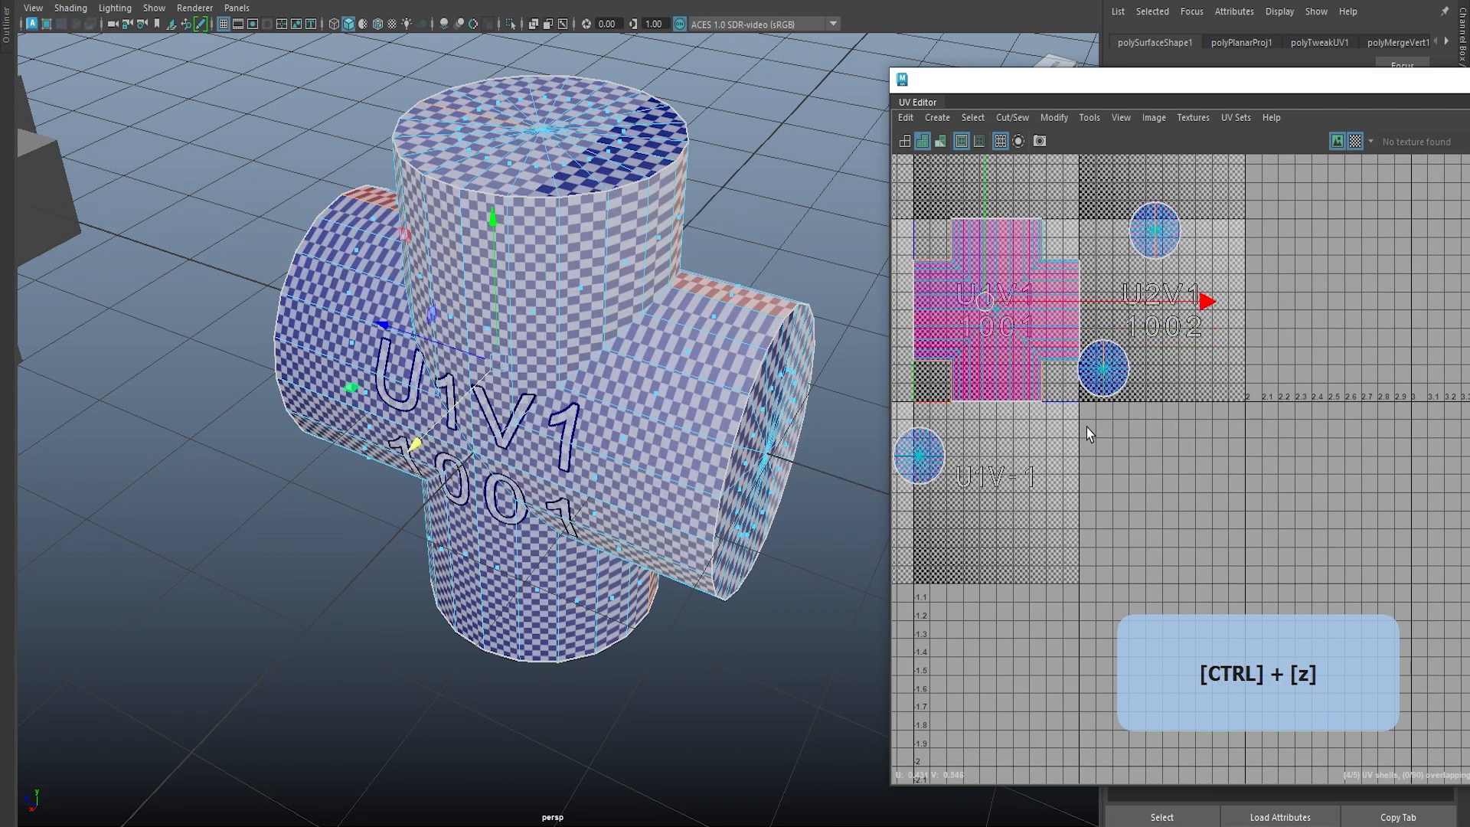
{"action": "left_click", "coordinate": [1247, 419]}
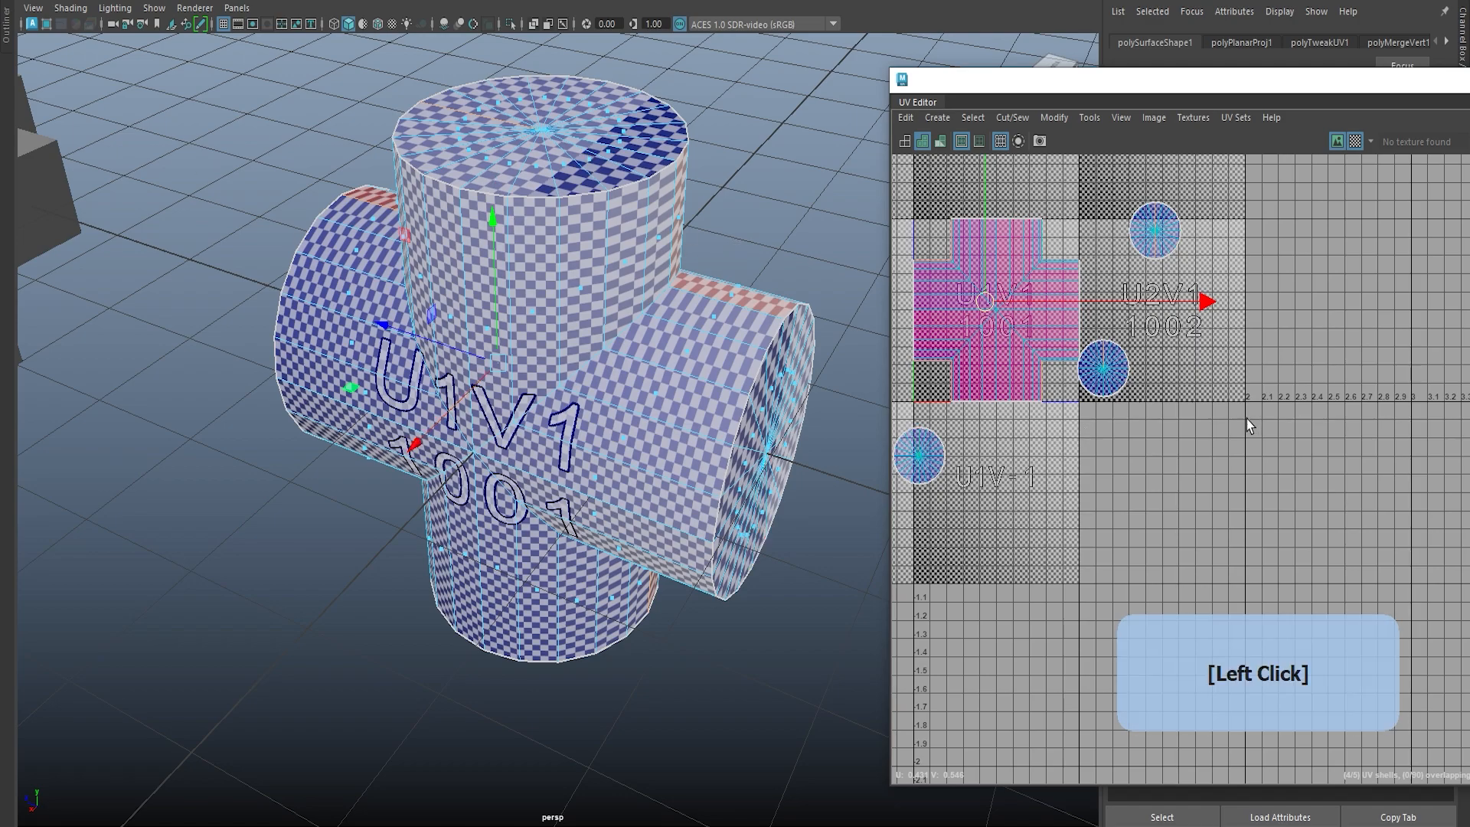
Step: Turn off the checker map and move the UV Editor window so that its UV Toolkit is fully accessible
{"action": "scroll", "coordinate": [1122, 325], "scroll_direction": "up", "scroll_amount": 3}
{"action": "middle_click_drag", "start_coordinate": [1122, 324], "coordinate": [1329, 367], "text": "alt"}
{"action": "scroll", "coordinate": [1292, 310], "scroll_direction": "up", "scroll_amount": 4}
{"action": "middle_click_drag", "start_coordinate": [1291, 310], "coordinate": [1342, 395], "text": "alt"}
{"action": "double_click", "coordinate": [1270, 310]}
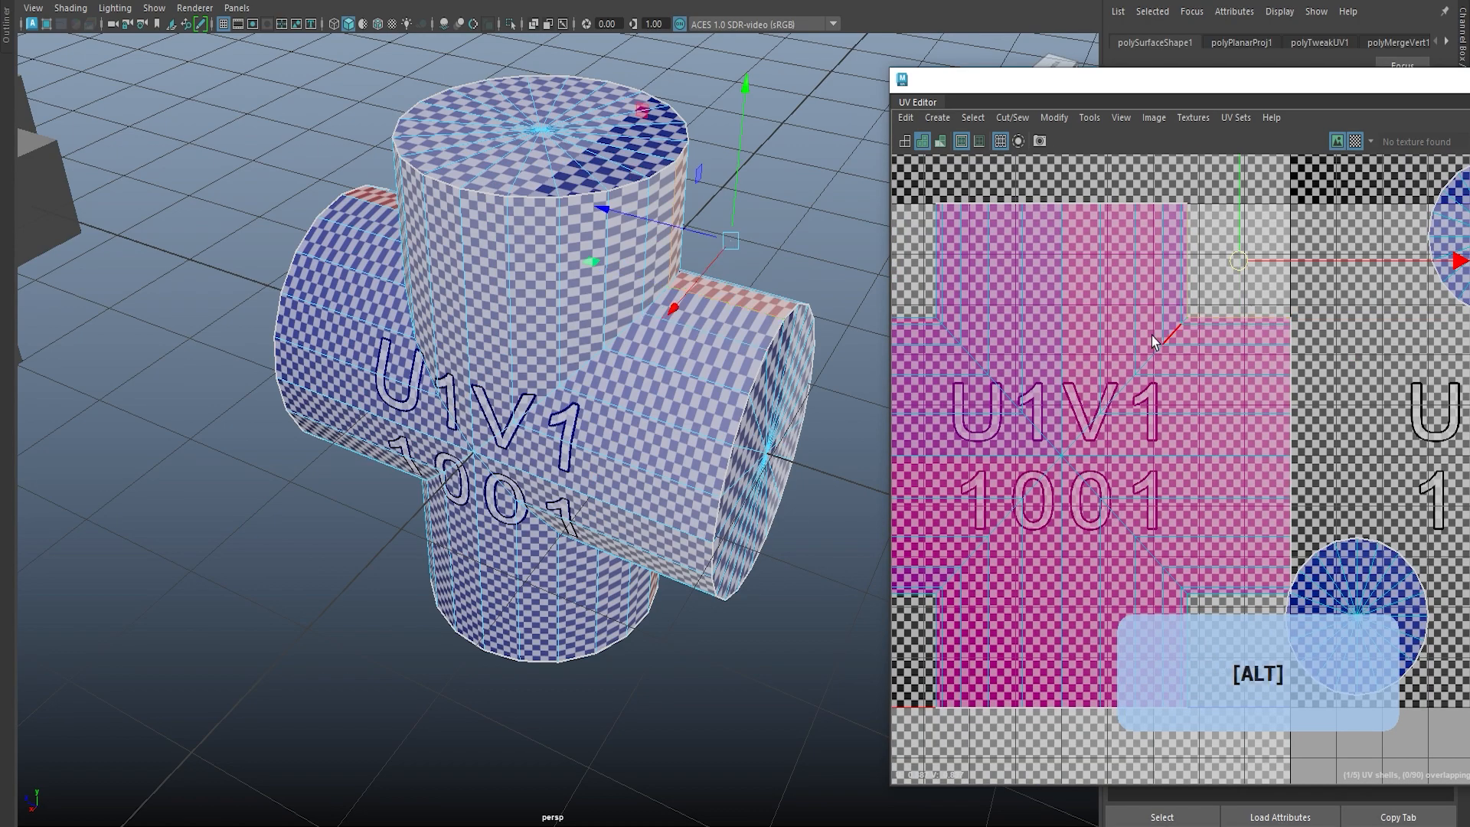
{"action": "middle_click_drag", "start_coordinate": [1154, 335], "coordinate": [1297, 340], "text": "alt"}
{"action": "left_click", "coordinate": [1355, 141]}
{"action": "left_click_drag", "start_coordinate": [911, 79], "coordinate": [490, 49]}
Step: Select the border edges at the cross shell's four inner corners and cut the UVs there into front and back halves
{"action": "left_click", "coordinate": [764, 245]}
{"action": "left_click", "coordinate": [658, 220], "text": "shift"}
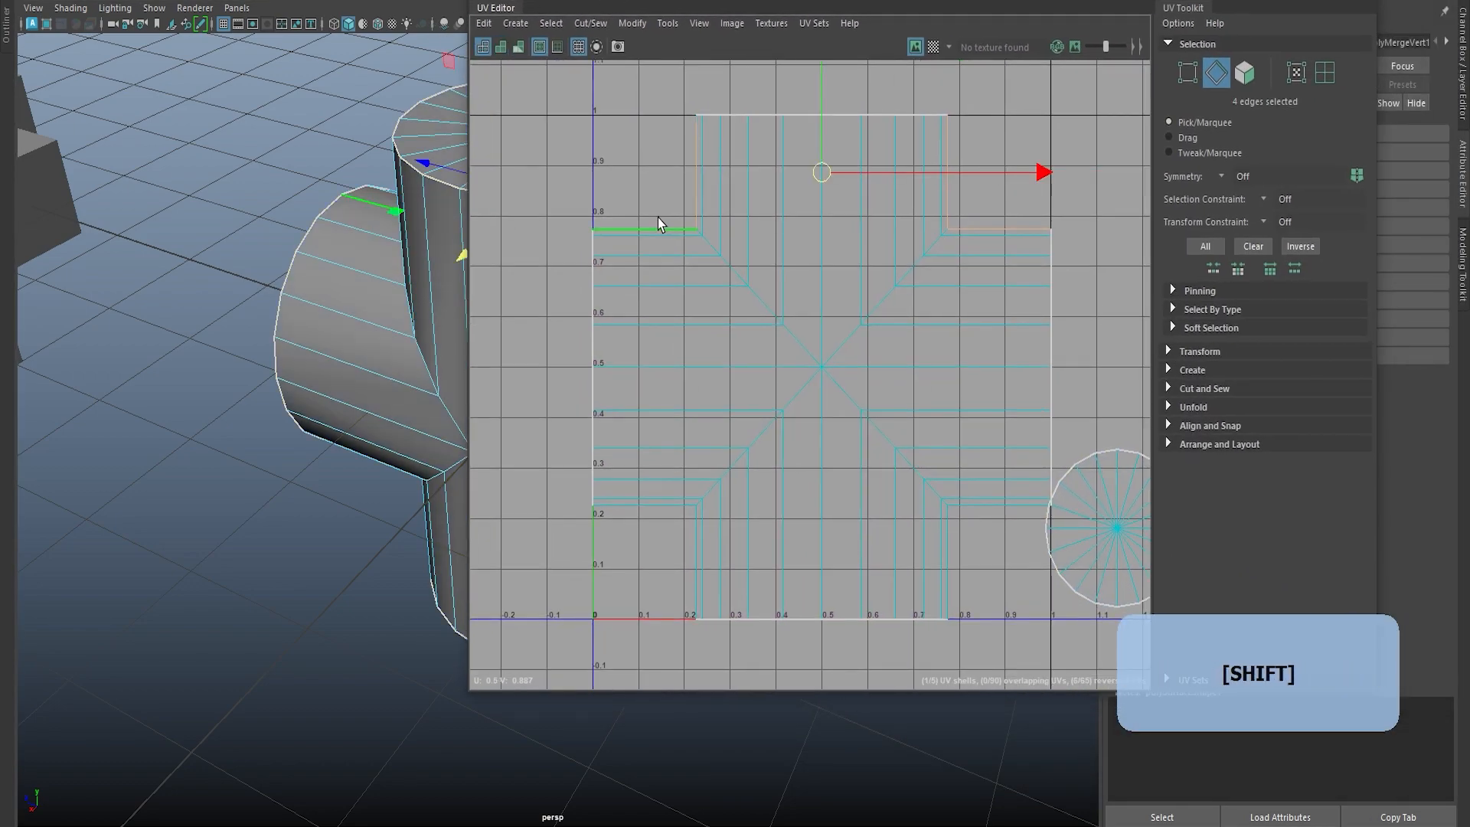
{"action": "left_click", "coordinate": [689, 571], "text": "shift"}
{"action": "middle_click_drag", "start_coordinate": [963, 601], "coordinate": [875, 553], "text": "alt"}
{"action": "double_click", "coordinate": [865, 547], "text": "shift"}
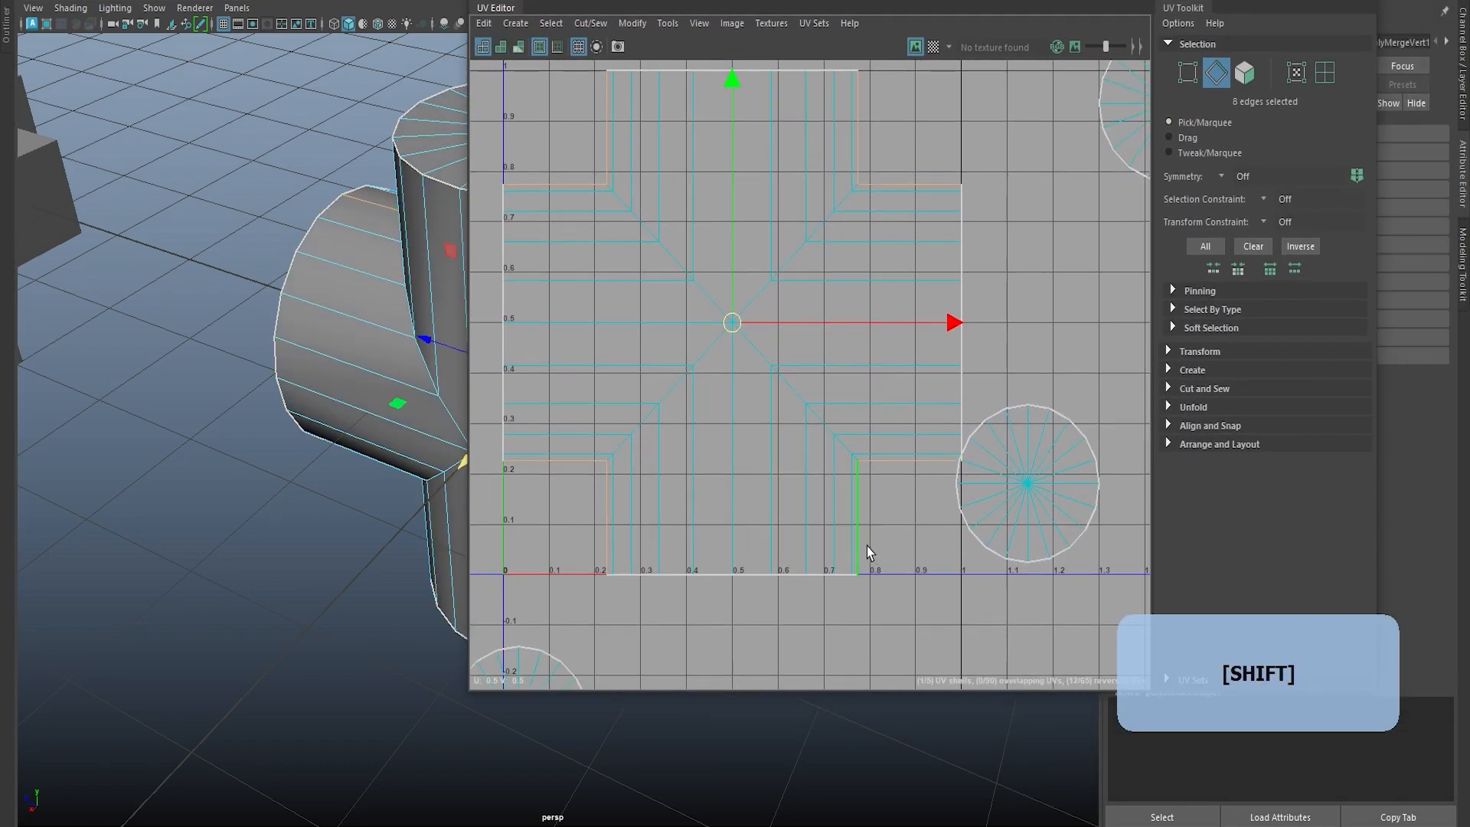
{"action": "scroll", "coordinate": [866, 547], "scroll_direction": "down", "scroll_amount": 3}
{"action": "right_click_drag", "start_coordinate": [1028, 366], "coordinate": [898, 430], "text": "shift"}
{"action": "left_click", "coordinate": [966, 378]}
Step: Move the reversed cross half shell to the empty space above and right of the 0–1 tile, and show shaded UVs
{"action": "scroll", "coordinate": [913, 375], "scroll_direction": "down", "scroll_amount": 2}
{"action": "double_click", "coordinate": [871, 405]}
{"action": "left_click_drag", "start_coordinate": [825, 395], "coordinate": [995, 90]}
{"action": "middle_click_drag", "start_coordinate": [895, 283], "coordinate": [828, 319], "text": "alt"}
{"action": "left_click", "coordinate": [502, 47]}
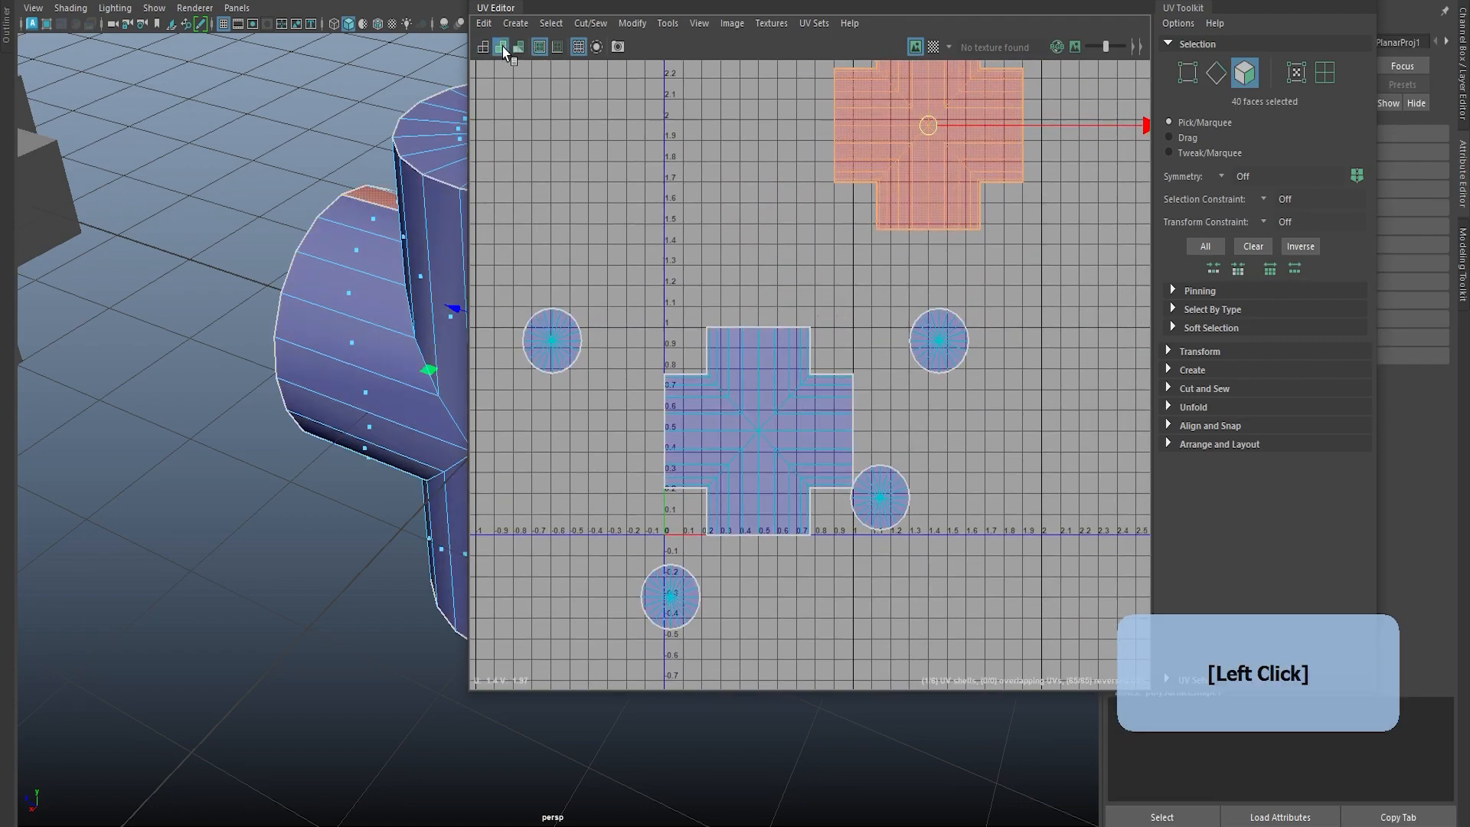
{"action": "scroll", "coordinate": [796, 222], "scroll_direction": "down", "scroll_amount": 2}
{"action": "left_click_drag", "start_coordinate": [920, 166], "coordinate": [1012, 268]}
Step: Select the two diagonal edge runs crossing the red cross shell and cut the UVs into four wedges
{"action": "middle_click_drag", "start_coordinate": [983, 513], "coordinate": [787, 485], "text": "alt"}
{"action": "left_click", "coordinate": [857, 274]}
{"action": "right_click_drag", "start_coordinate": [822, 260], "coordinate": [746, 264], "text": "shift"}
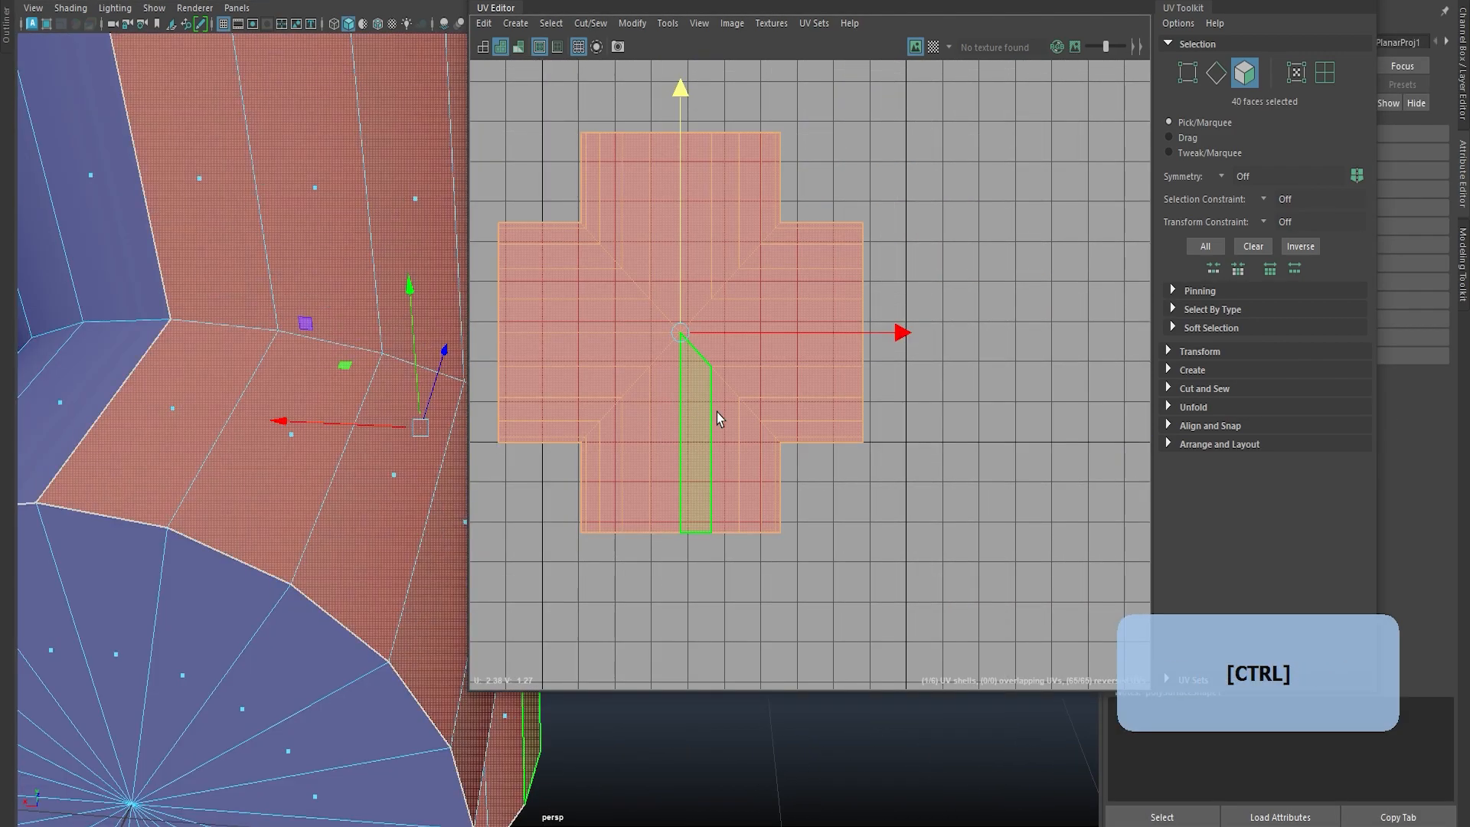
{"action": "right_click_drag", "start_coordinate": [752, 355], "coordinate": [753, 310]}
{"action": "left_click", "coordinate": [703, 307]}
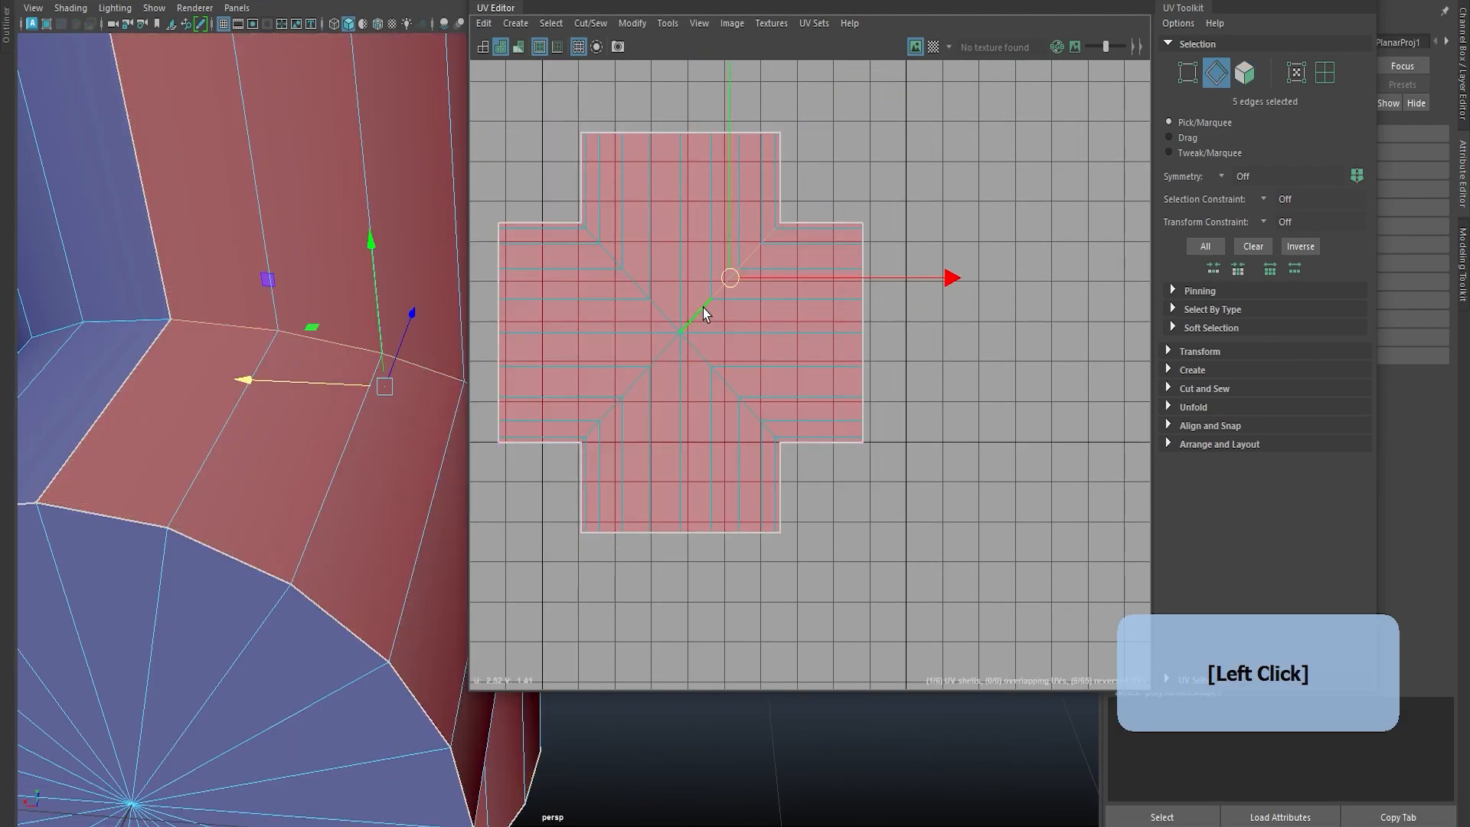
{"action": "left_click", "coordinate": [653, 305], "text": "shift"}
{"action": "left_click", "coordinate": [643, 367], "text": "shift"}
{"action": "left_click", "coordinate": [715, 378], "text": "shift"}
{"action": "left_click", "coordinate": [724, 387], "text": "shift"}
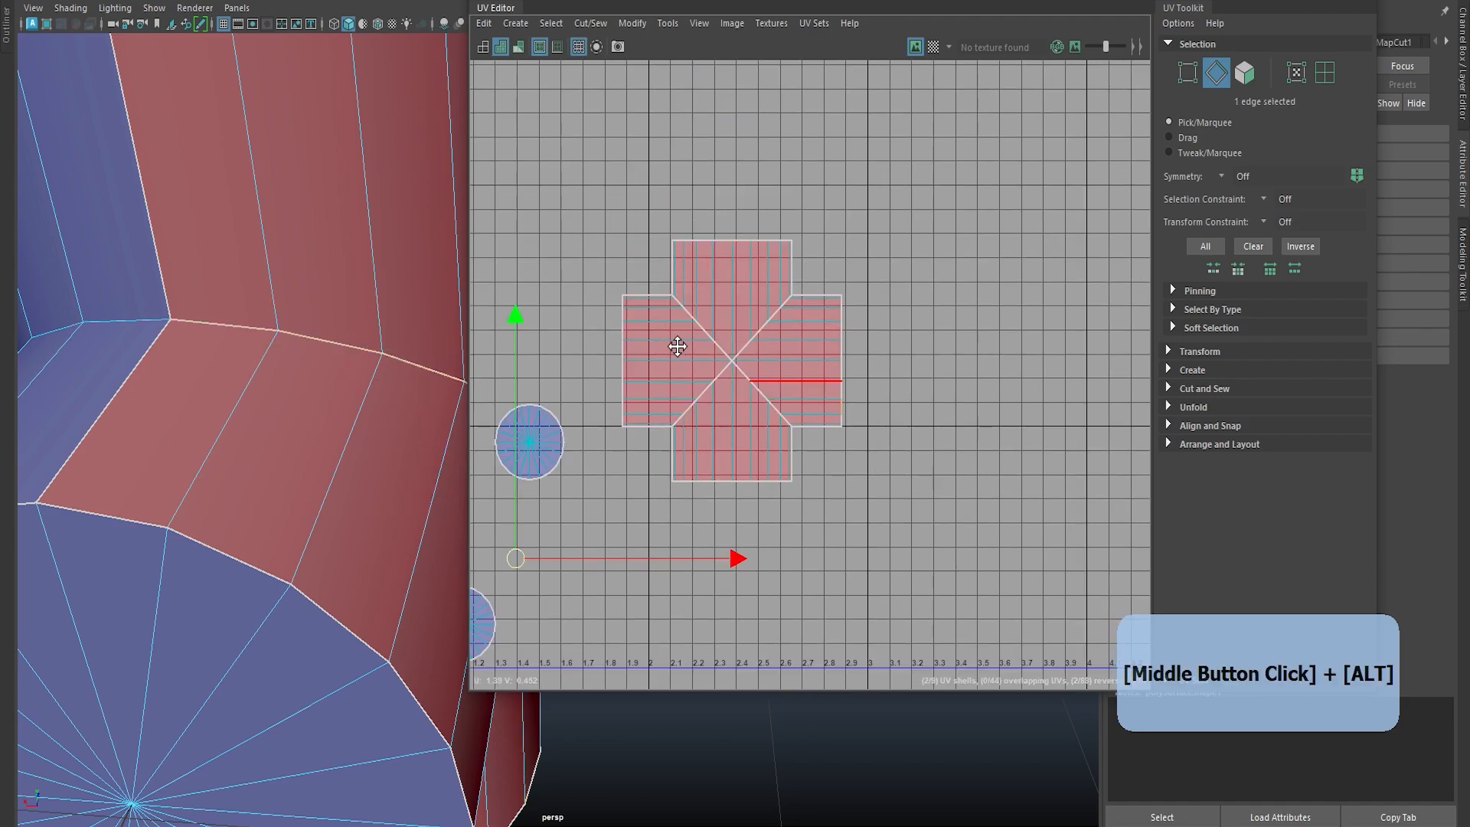
Step: Select the two diagonal edge runs crossing the blue cross shell in the 0–1 tile
{"action": "middle_click_drag", "start_coordinate": [675, 340], "coordinate": [699, 417], "text": "alt"}
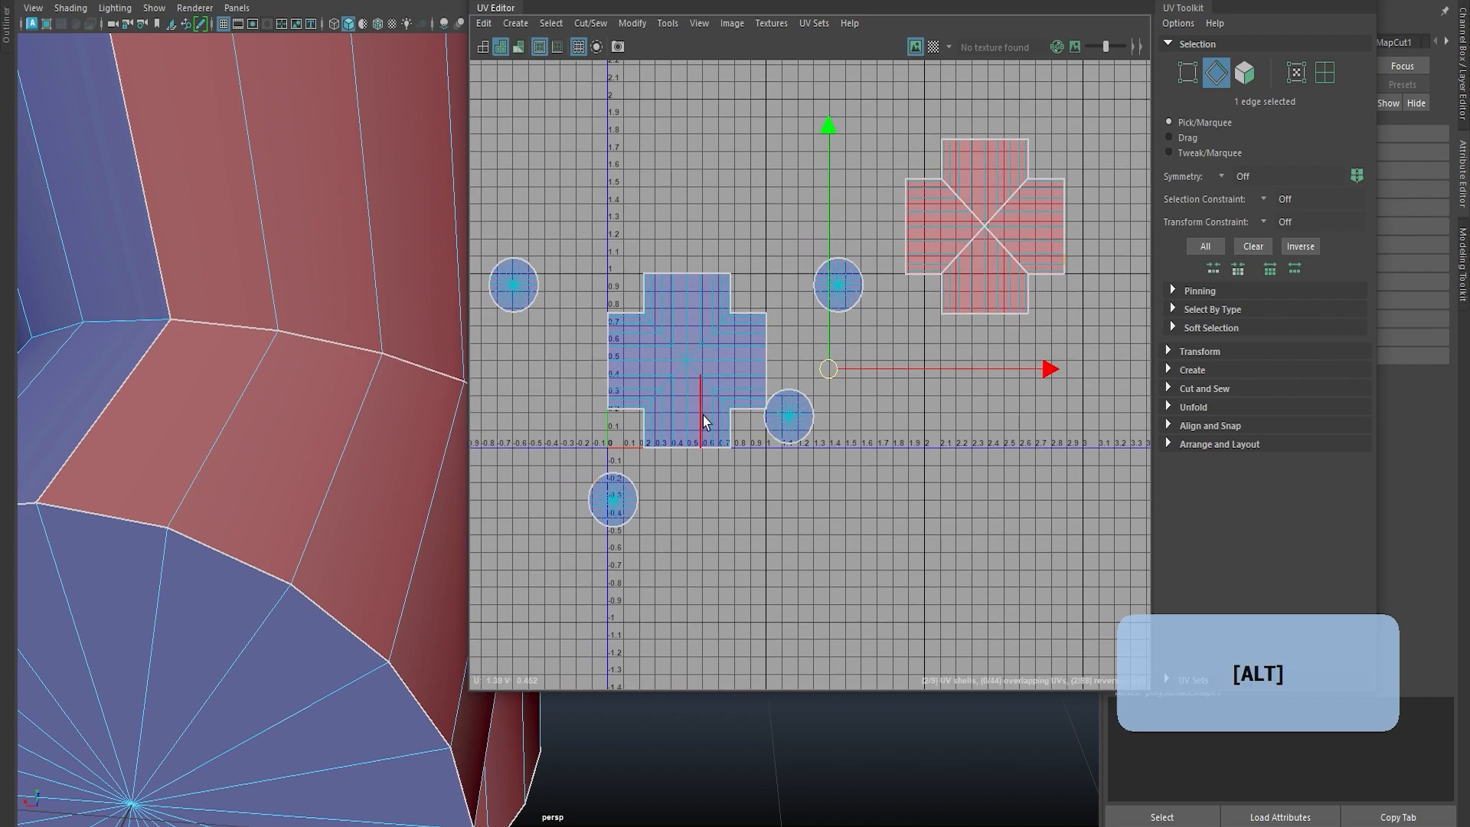
{"action": "left_click", "coordinate": [693, 372]}
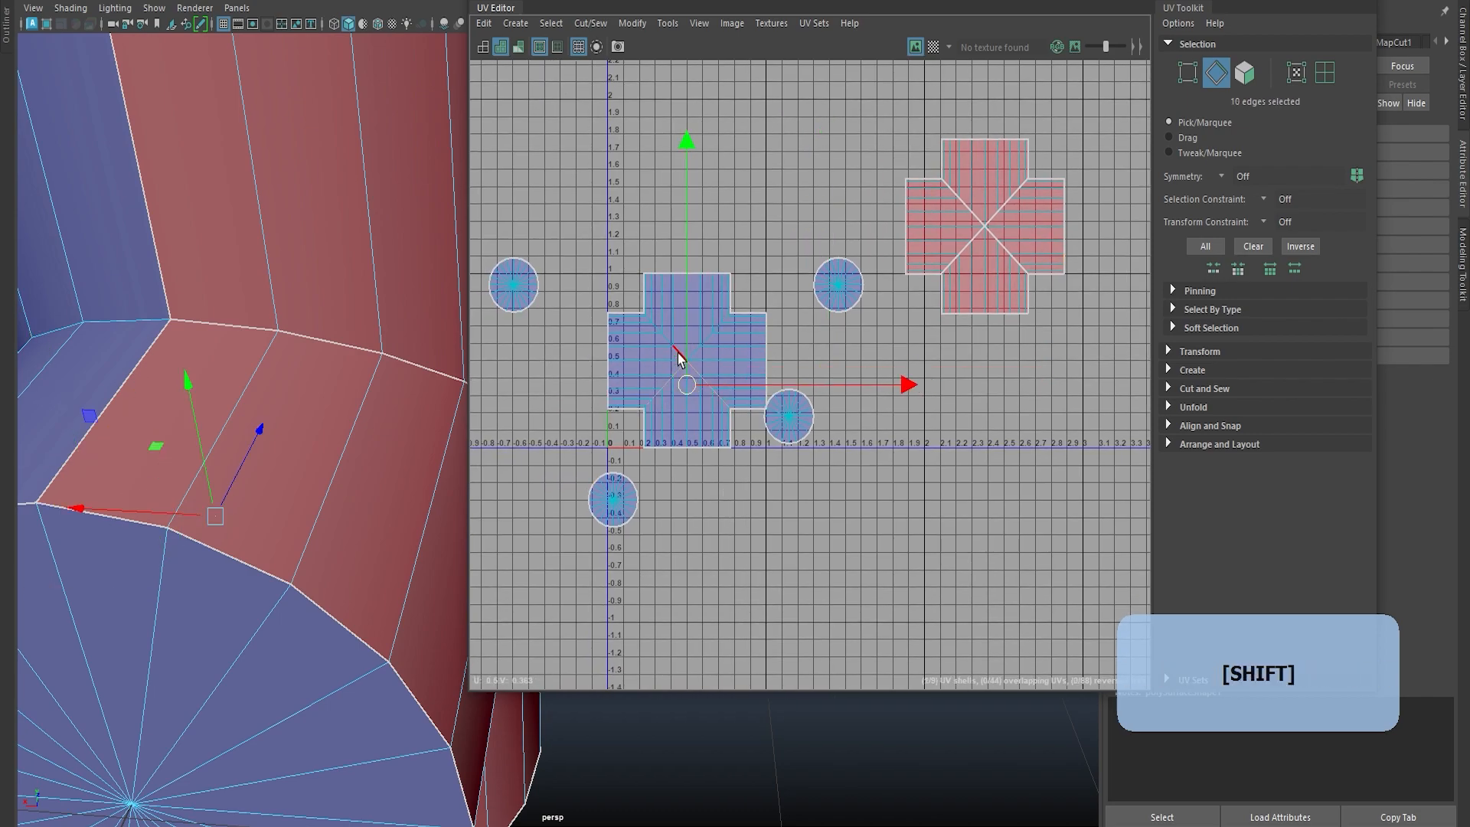
{"action": "double_click", "coordinate": [705, 337], "text": "shift"}
{"action": "middle_click_drag", "start_coordinate": [738, 439], "coordinate": [643, 462], "text": "alt"}
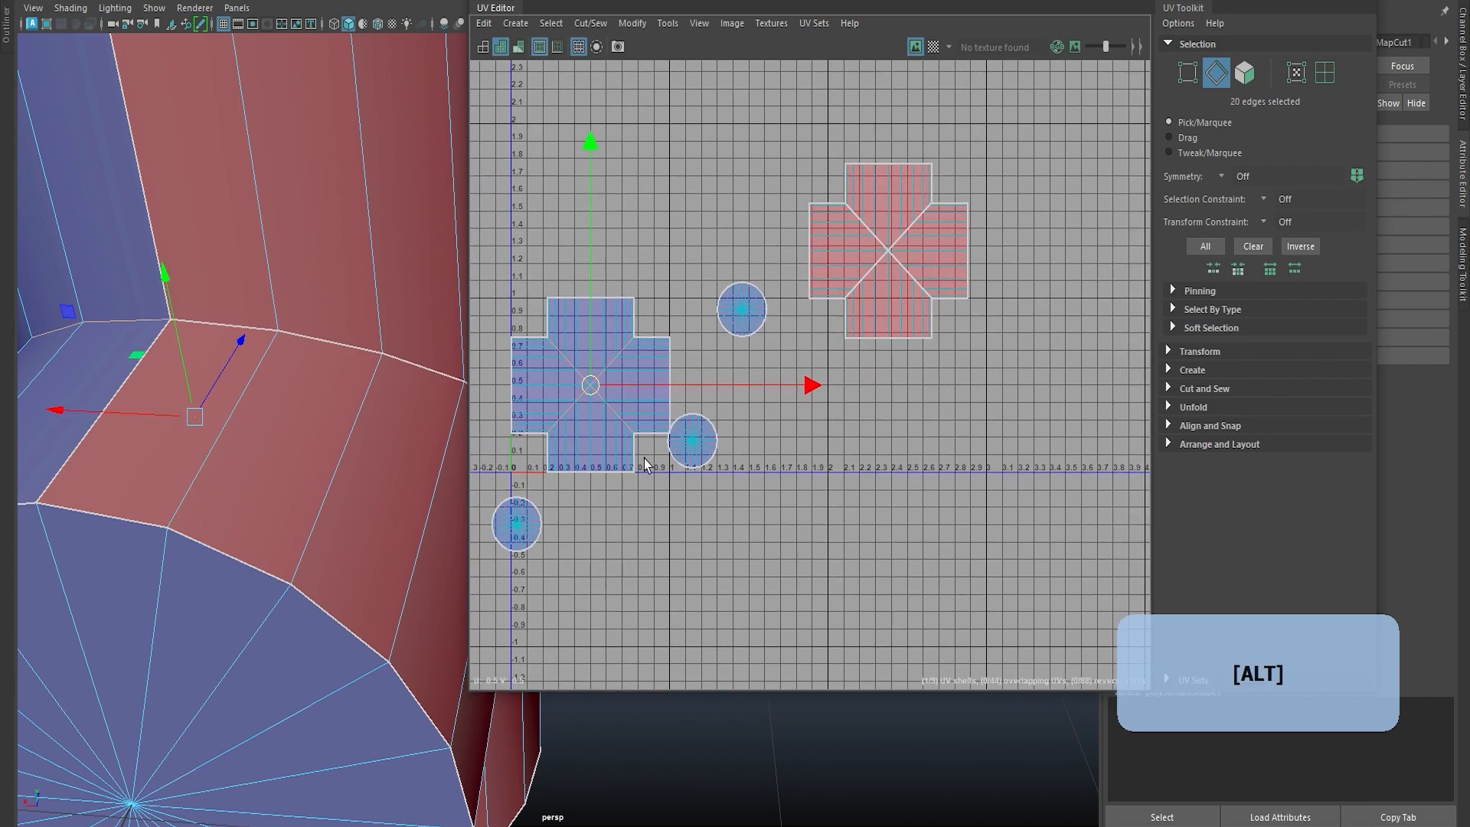
{"action": "right_click_drag", "start_coordinate": [643, 460], "coordinate": [992, 11], "text": "alt"}
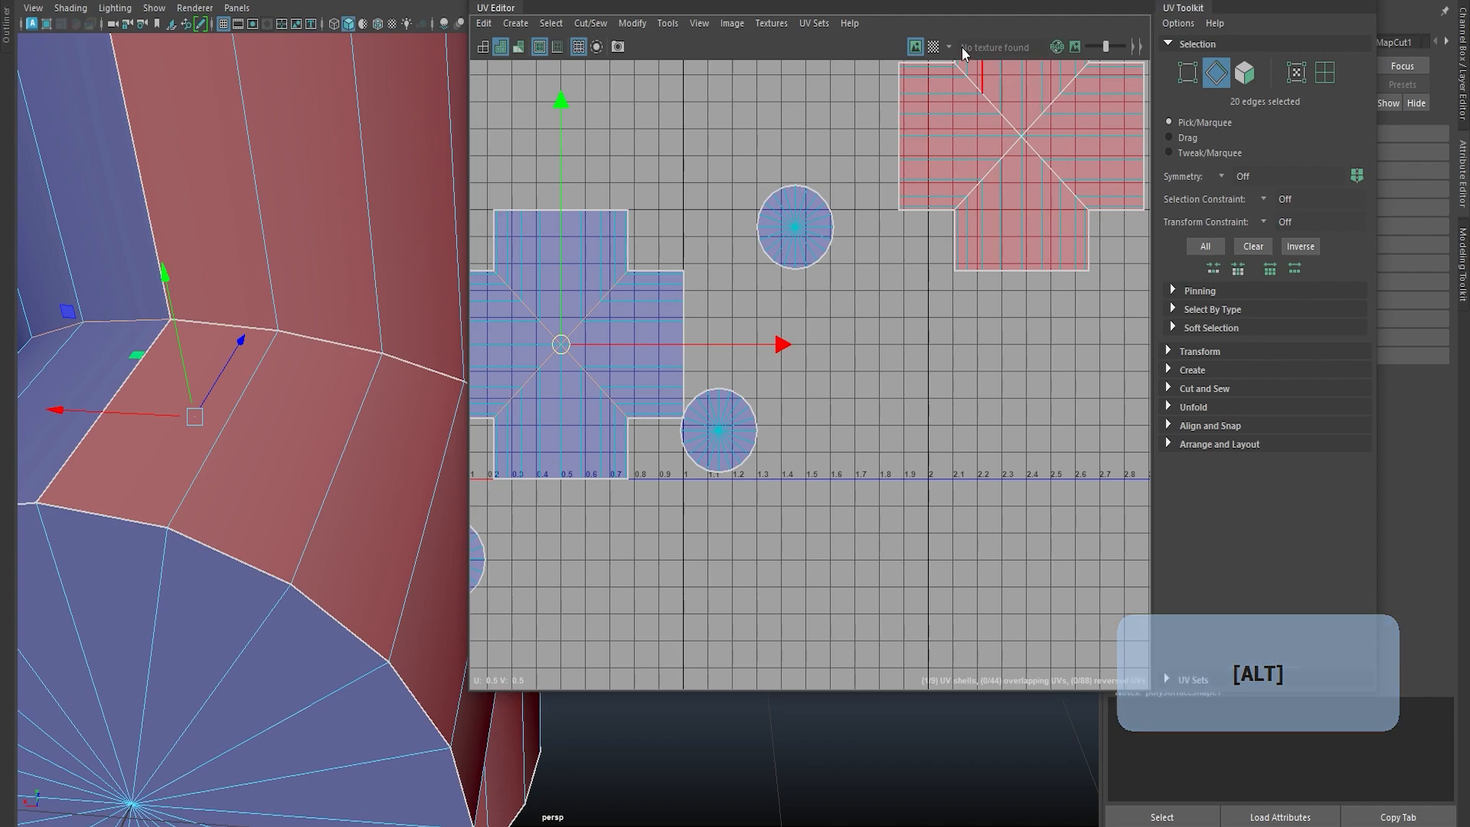
Step: Temporarily show the checker map and examine its pattern where the cylinders meet
{"action": "left_click", "coordinate": [933, 47]}
{"action": "left_click_drag", "start_coordinate": [352, 479], "coordinate": [357, 504], "text": "alt"}
{"action": "middle_click_drag", "start_coordinate": [357, 503], "coordinate": [247, 464], "text": "alt"}
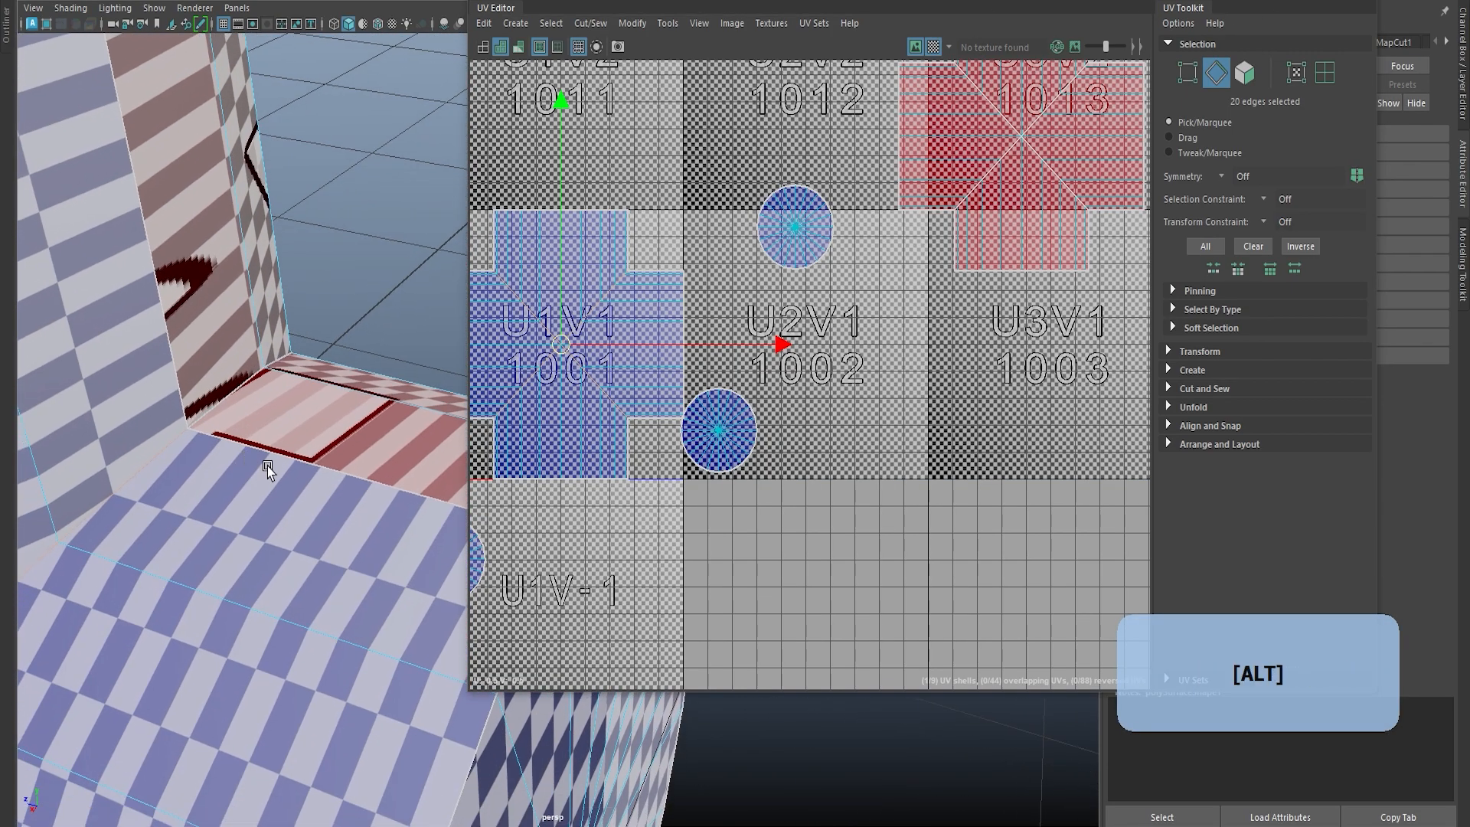
{"action": "left_click", "coordinate": [933, 46]}
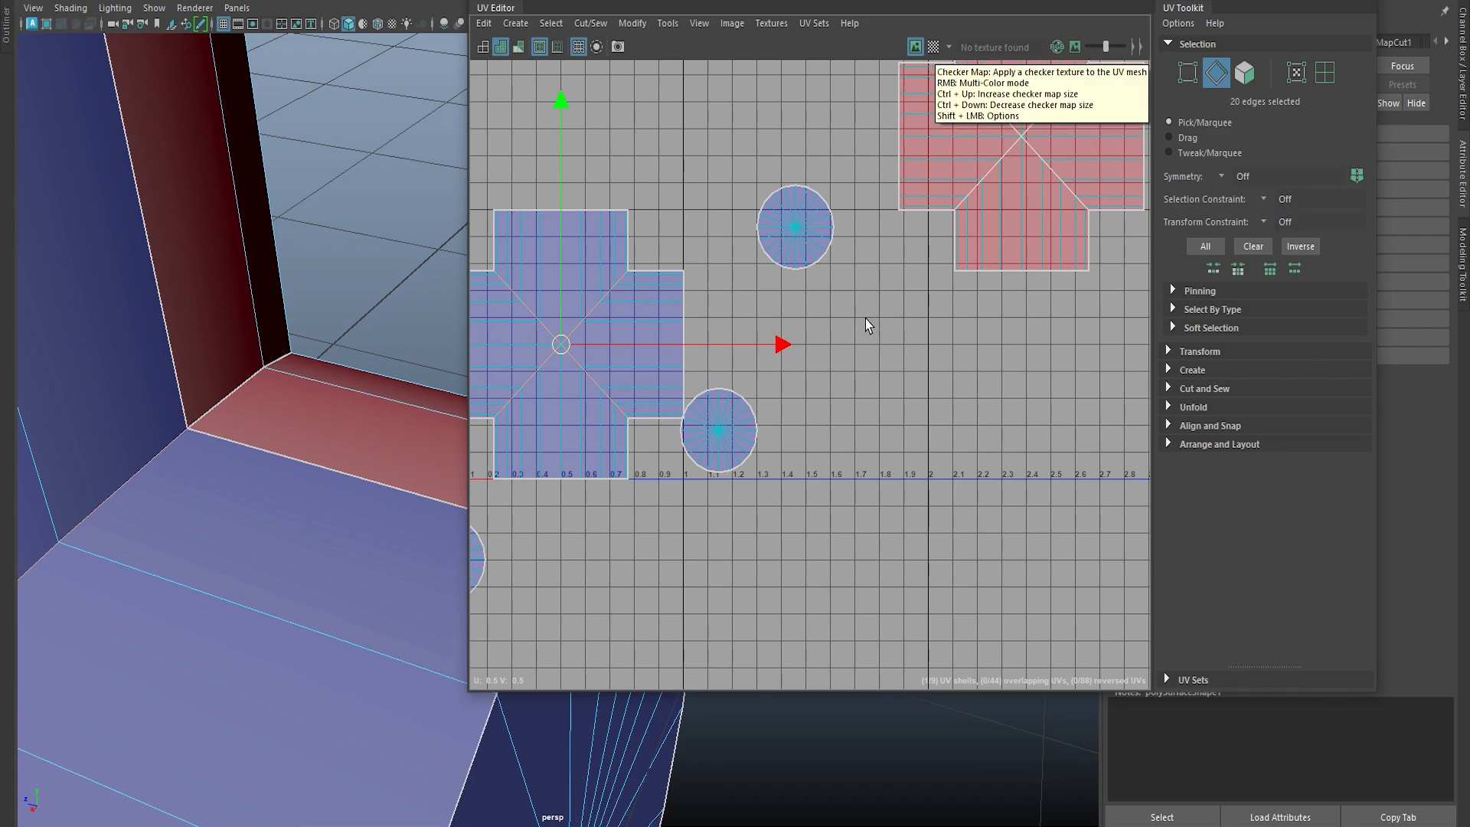
Step: Cut the UVs along the blue cross shell's selected diagonals
{"action": "right_click_drag", "start_coordinate": [864, 332], "coordinate": [801, 347], "text": "alt"}
{"action": "middle_click_drag", "start_coordinate": [801, 347], "coordinate": [836, 338], "text": "alt"}
{"action": "right_click_drag", "start_coordinate": [721, 99], "coordinate": [680, 136], "text": "shift"}
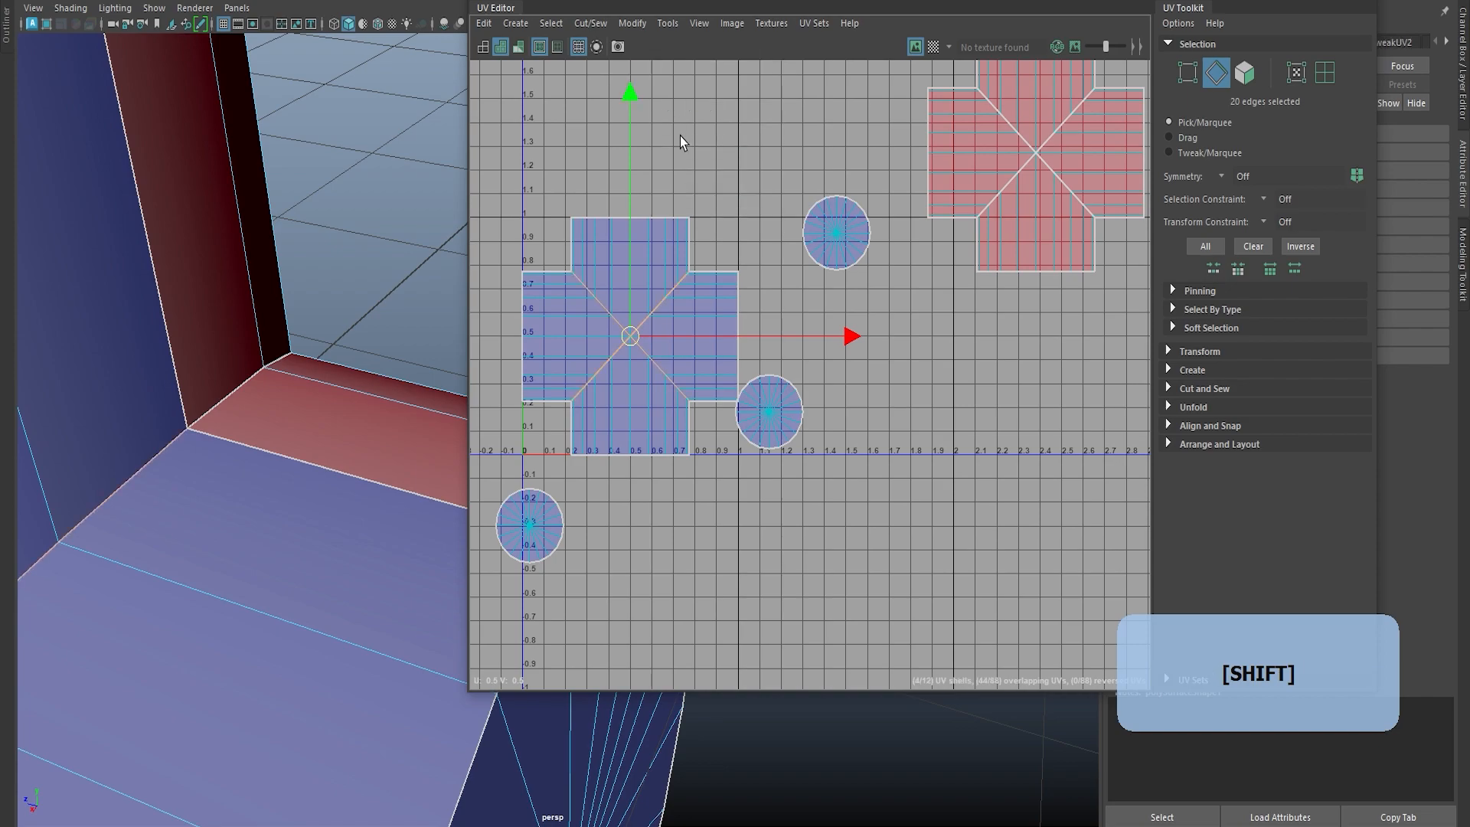
{"action": "left_click", "coordinate": [680, 136]}
Step: Select the upper and lower wedge shells of both crosses and unfold them together
{"action": "scroll", "coordinate": [685, 154], "scroll_direction": "down", "scroll_amount": 3}
{"action": "middle_click_drag", "start_coordinate": [887, 380], "coordinate": [893, 400], "text": "alt"}
{"action": "scroll", "coordinate": [936, 190], "scroll_direction": "up", "scroll_amount": 2}
{"action": "middle_click_drag", "start_coordinate": [935, 191], "coordinate": [994, 298], "text": "alt"}
{"action": "right_click_drag", "start_coordinate": [925, 174], "coordinate": [923, 215]}
{"action": "double_click", "coordinate": [924, 215]}
{"action": "double_click", "coordinate": [928, 329], "text": "shift"}
{"action": "double_click", "coordinate": [610, 341], "text": "shift"}
{"action": "double_click", "coordinate": [610, 476], "text": "shift"}
{"action": "left_click", "coordinate": [1166, 446]}
{"action": "right_click_drag", "start_coordinate": [964, 445], "coordinate": [809, 407], "text": "shift"}
Step: Move the red cross's unfolded lower wedge down to the right and its upper wedge straight up, clear of the side wedges
{"action": "double_click", "coordinate": [964, 316]}
{"action": "left_click_drag", "start_coordinate": [944, 305], "coordinate": [1054, 455]}
{"action": "double_click", "coordinate": [921, 200]}
{"action": "left_click_drag", "start_coordinate": [943, 206], "coordinate": [942, 52]}
{"action": "middle_click_drag", "start_coordinate": [838, 280], "coordinate": [1004, 292], "text": "alt"}
Step: Move the left and right wedges out of the 0–1 tile to the empty space above it and unfold them
{"action": "double_click", "coordinate": [830, 409]}
{"action": "double_click", "coordinate": [699, 408], "text": "shift"}
{"action": "middle_click_drag", "start_coordinate": [1020, 395], "coordinate": [867, 432], "text": "alt"}
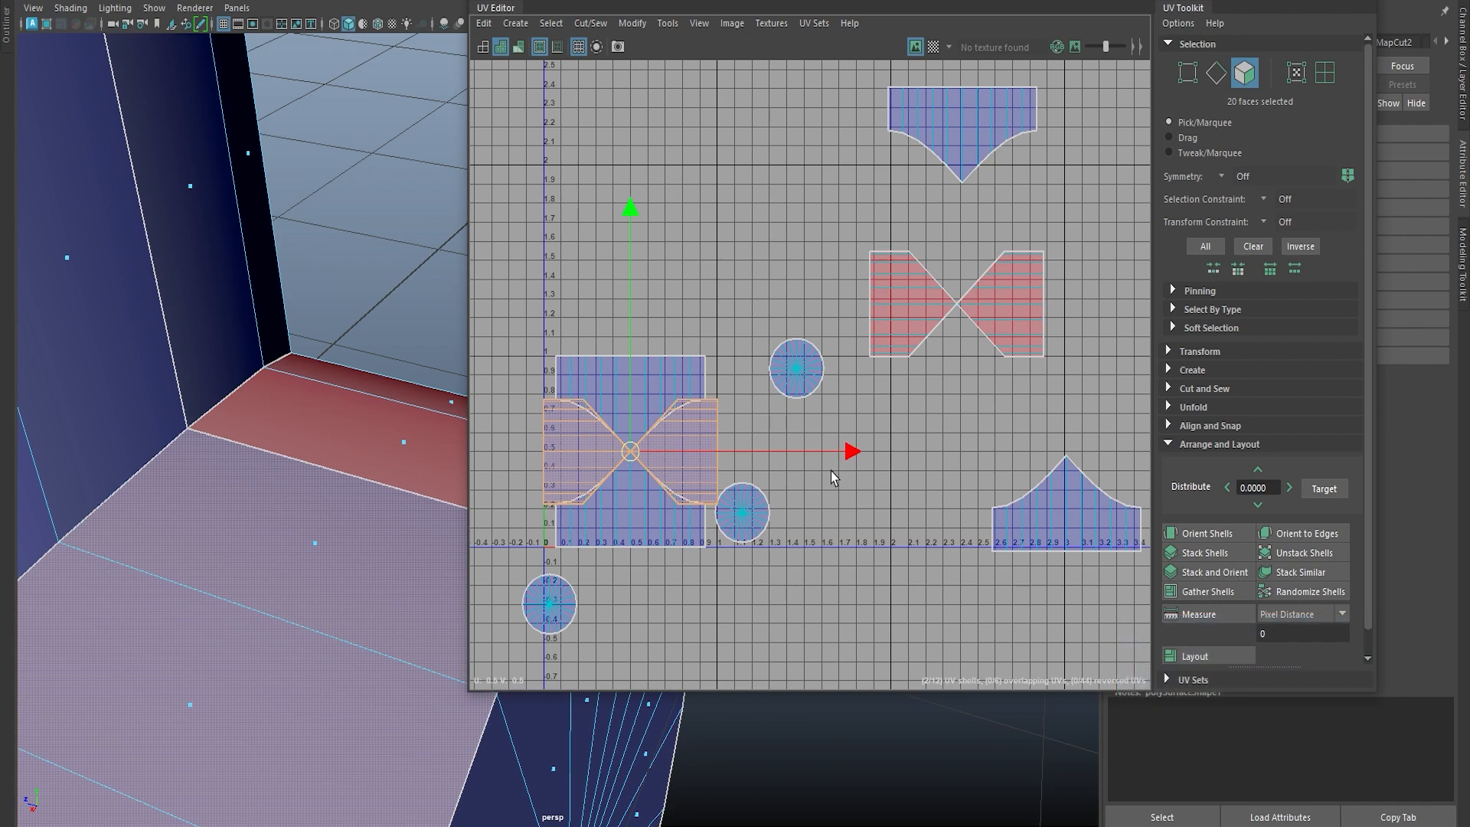
{"action": "scroll", "coordinate": [586, 395], "scroll_direction": "down", "scroll_amount": 2}
{"action": "left_click_drag", "start_coordinate": [610, 445], "coordinate": [628, 263]}
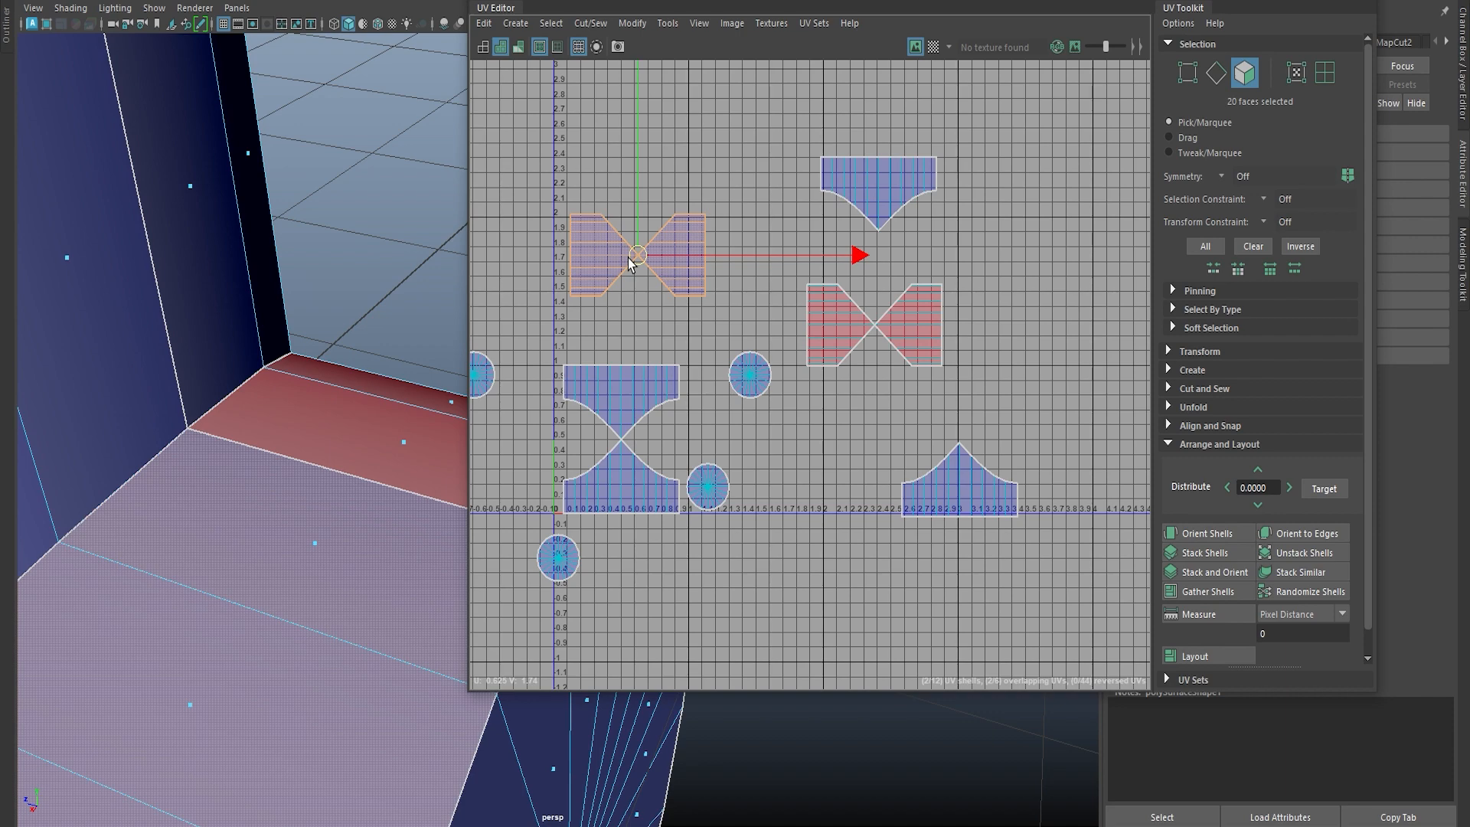
{"action": "right_click_drag", "start_coordinate": [719, 160], "coordinate": [539, 189], "text": "shift"}
{"action": "left_click", "coordinate": [539, 190]}
Step: Select the red cross's left and right wedges and repeat the unfold on them
{"action": "double_click", "coordinate": [811, 348]}
{"action": "double_click", "coordinate": [916, 340], "text": "shift"}
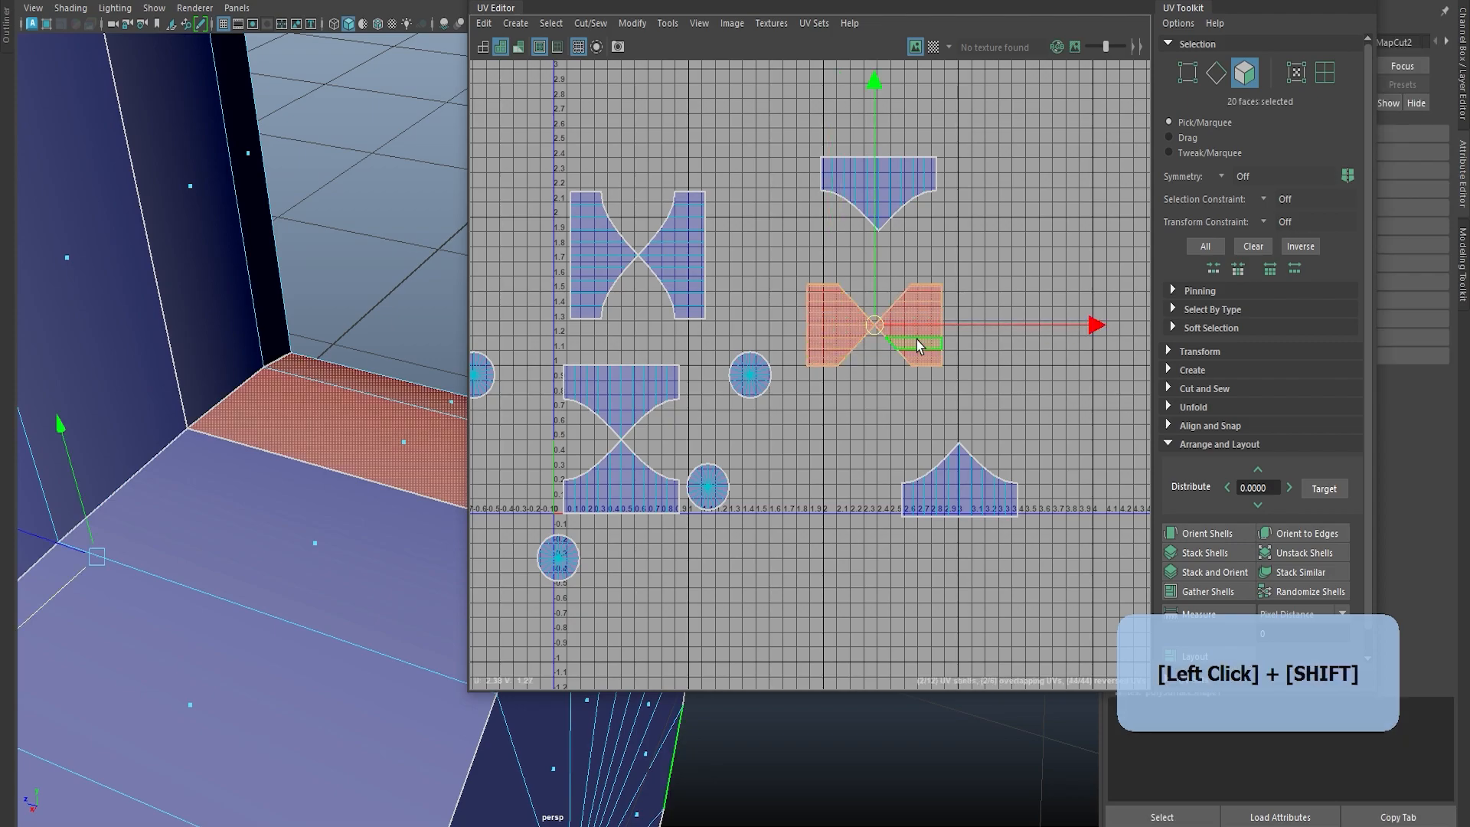
{"action": "key", "text": "g"}
{"action": "left_click", "coordinate": [830, 453]}
Step: Show the checker map and examine its pattern around the crossed cylinders
{"action": "scroll", "coordinate": [830, 453], "scroll_direction": "down", "scroll_amount": 5}
{"action": "middle_click_drag", "start_coordinate": [778, 463], "coordinate": [801, 444], "text": "alt"}
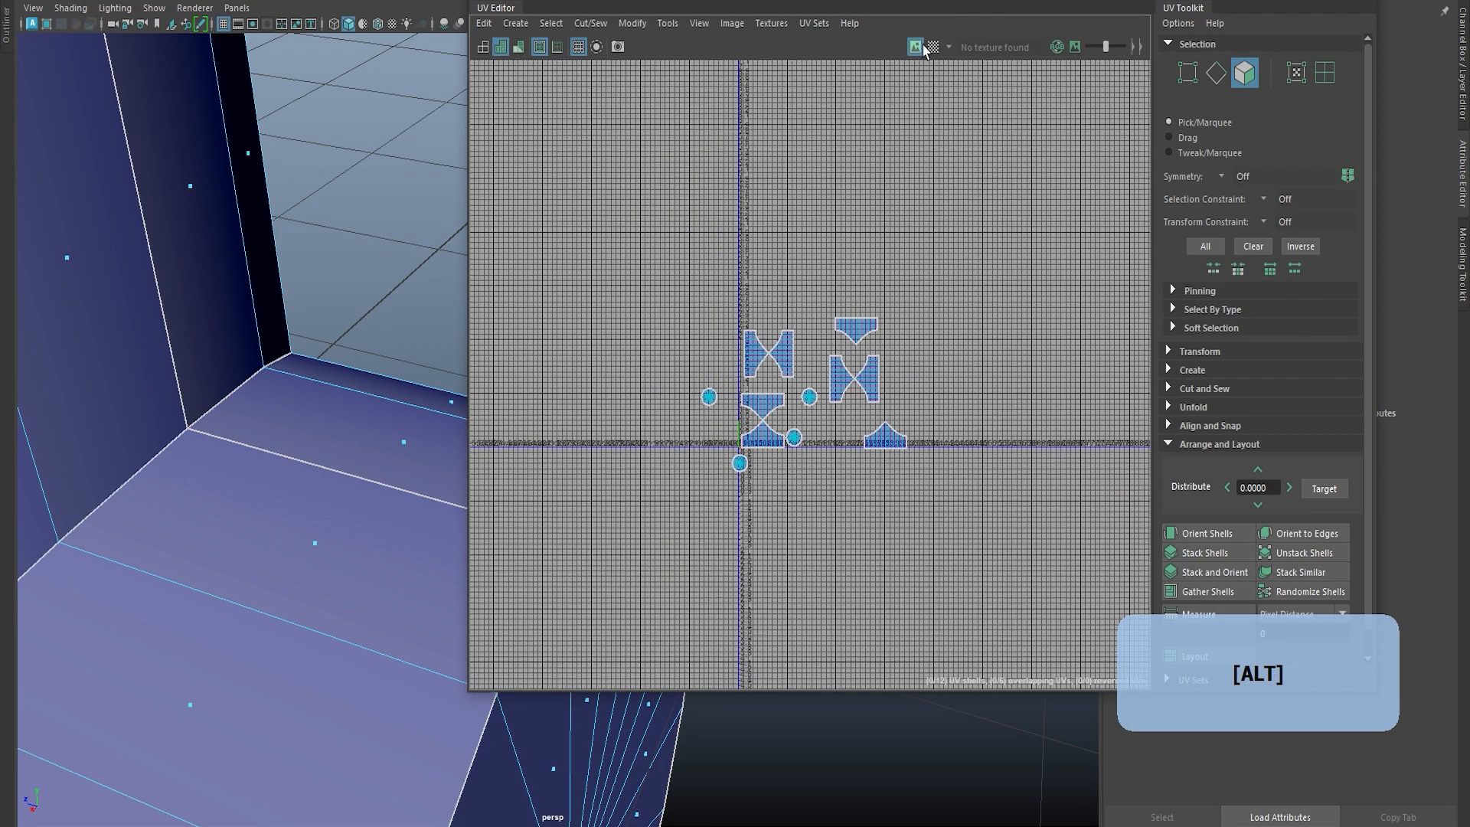
{"action": "left_click", "coordinate": [932, 47]}
{"action": "scroll", "coordinate": [354, 481], "scroll_direction": "down", "scroll_amount": 5}
{"action": "left_click_drag", "start_coordinate": [354, 481], "coordinate": [414, 352], "text": "alt"}
Step: Select all the UV shells and lay them out inside the 0–1 tile
{"action": "middle_click_drag", "start_coordinate": [764, 390], "coordinate": [771, 397], "text": "alt"}
{"action": "left_click_drag", "start_coordinate": [636, 297], "coordinate": [976, 507]}
{"action": "scroll", "coordinate": [985, 507], "scroll_direction": "up", "scroll_amount": 3}
{"action": "right_click_drag", "start_coordinate": [988, 438], "coordinate": [792, 493], "text": "shift"}
Step: Examine how the wedge and cap shells are packed within the 0–1 tile
{"action": "scroll", "coordinate": [731, 428], "scroll_direction": "up", "scroll_amount": 3}
{"action": "middle_click_drag", "start_coordinate": [731, 429], "coordinate": [1018, 424], "text": "alt"}
{"action": "scroll", "coordinate": [1017, 424], "scroll_direction": "up", "scroll_amount": 3}
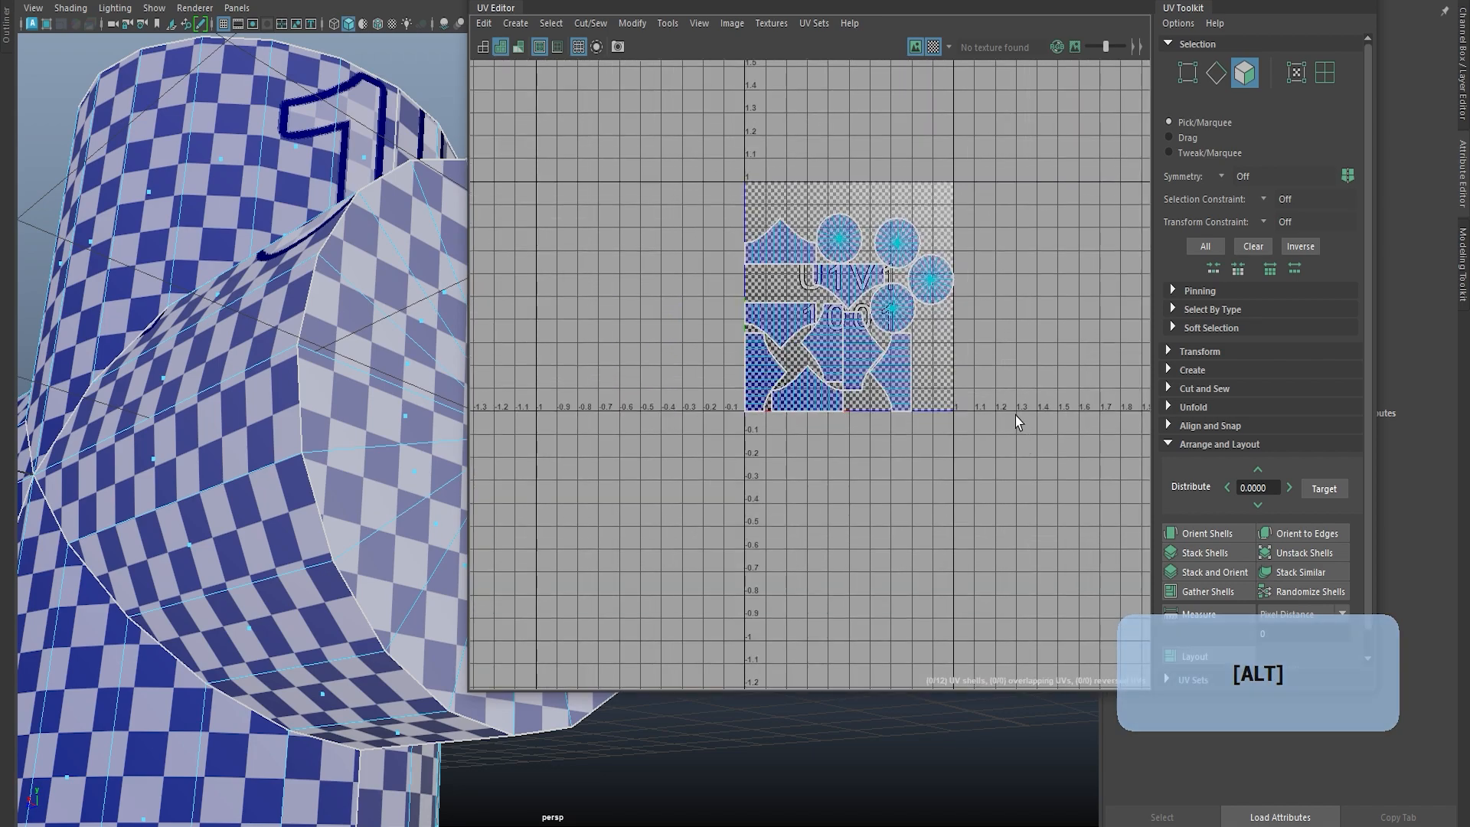
{"action": "scroll", "coordinate": [900, 442], "scroll_direction": "down", "scroll_amount": 3}
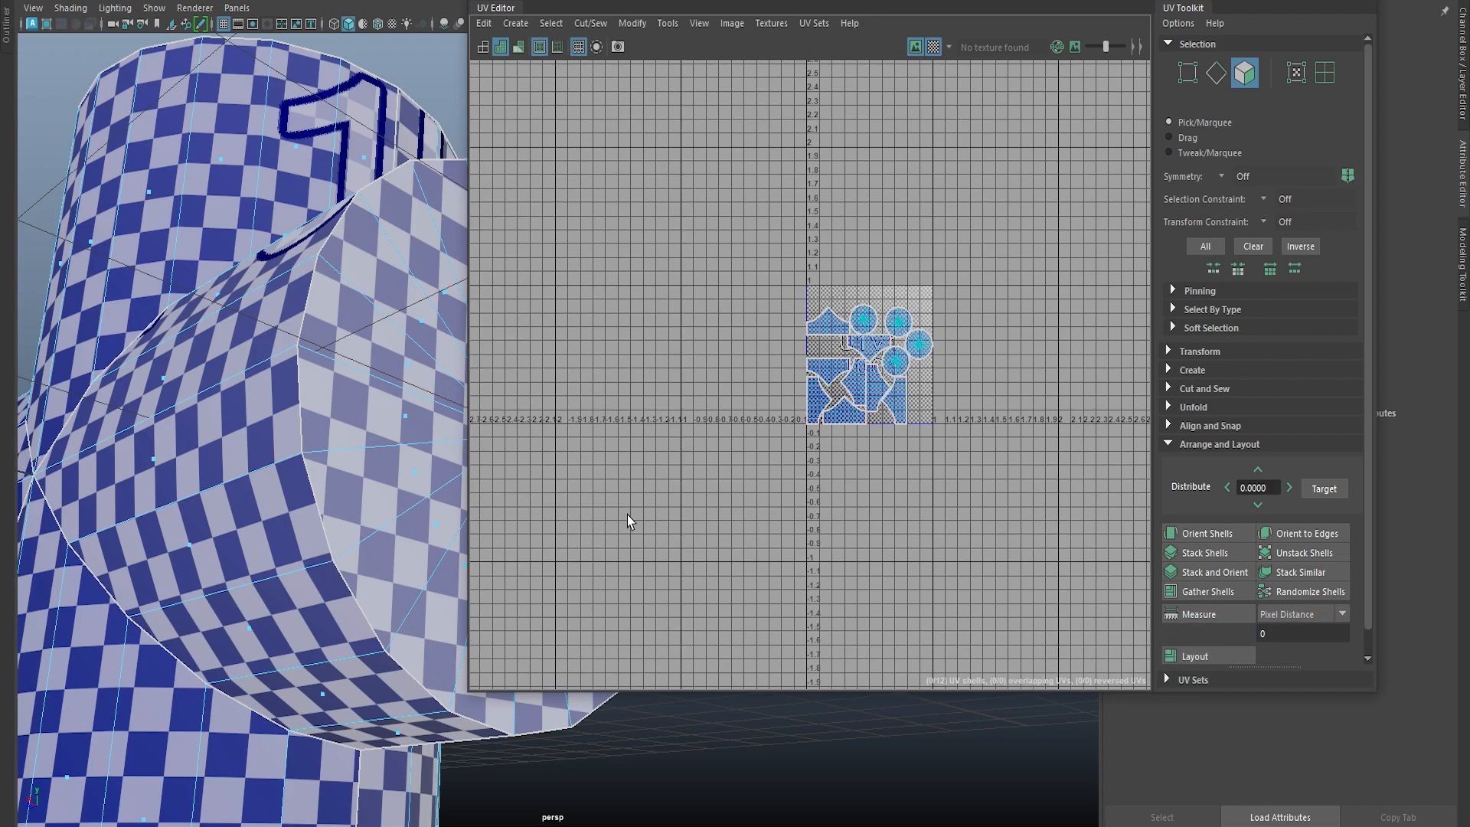
{"action": "scroll", "coordinate": [673, 436], "scroll_direction": "up", "scroll_amount": 5}
{"action": "middle_click_drag", "start_coordinate": [845, 292], "coordinate": [392, 475], "text": "alt"}
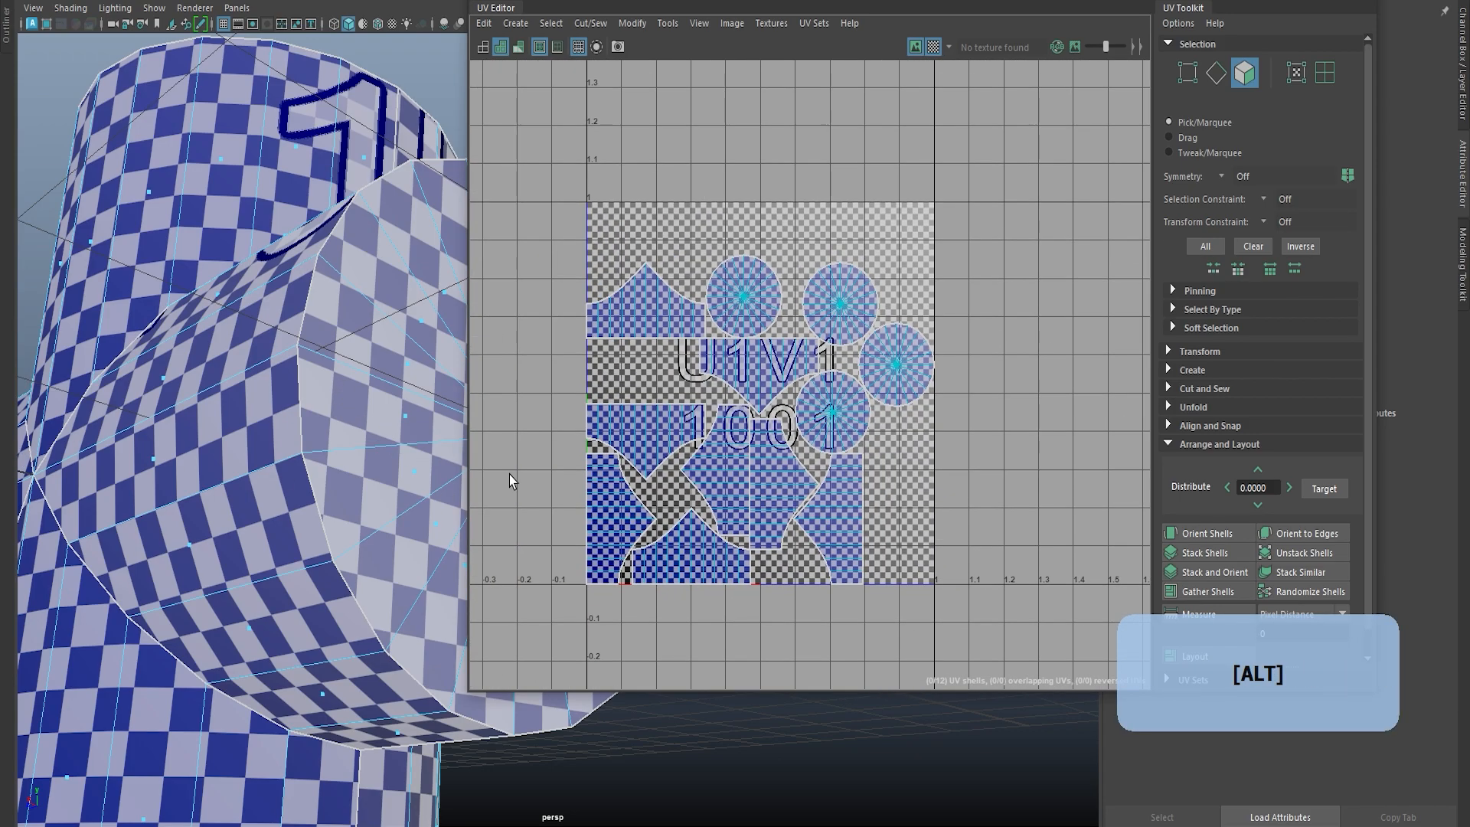
{"action": "scroll", "coordinate": [509, 474], "scroll_direction": "down", "scroll_amount": 3}
{"action": "scroll", "coordinate": [582, 444], "scroll_direction": "up", "scroll_amount": 3}
{"action": "middle_click_drag", "start_coordinate": [592, 433], "coordinate": [666, 344], "text": "alt"}
Step: Undo the layout so all shells are selected at their previous positions, and turn off the checker map
{"action": "key", "text": "ctrl+z"}
{"action": "key", "text": "ctrl+z"}
{"action": "right_click_drag", "start_coordinate": [666, 351], "coordinate": [574, 350], "text": "alt"}
{"action": "middle_click_drag", "start_coordinate": [574, 351], "coordinate": [605, 320], "text": "alt"}
{"action": "left_click", "coordinate": [929, 45]}
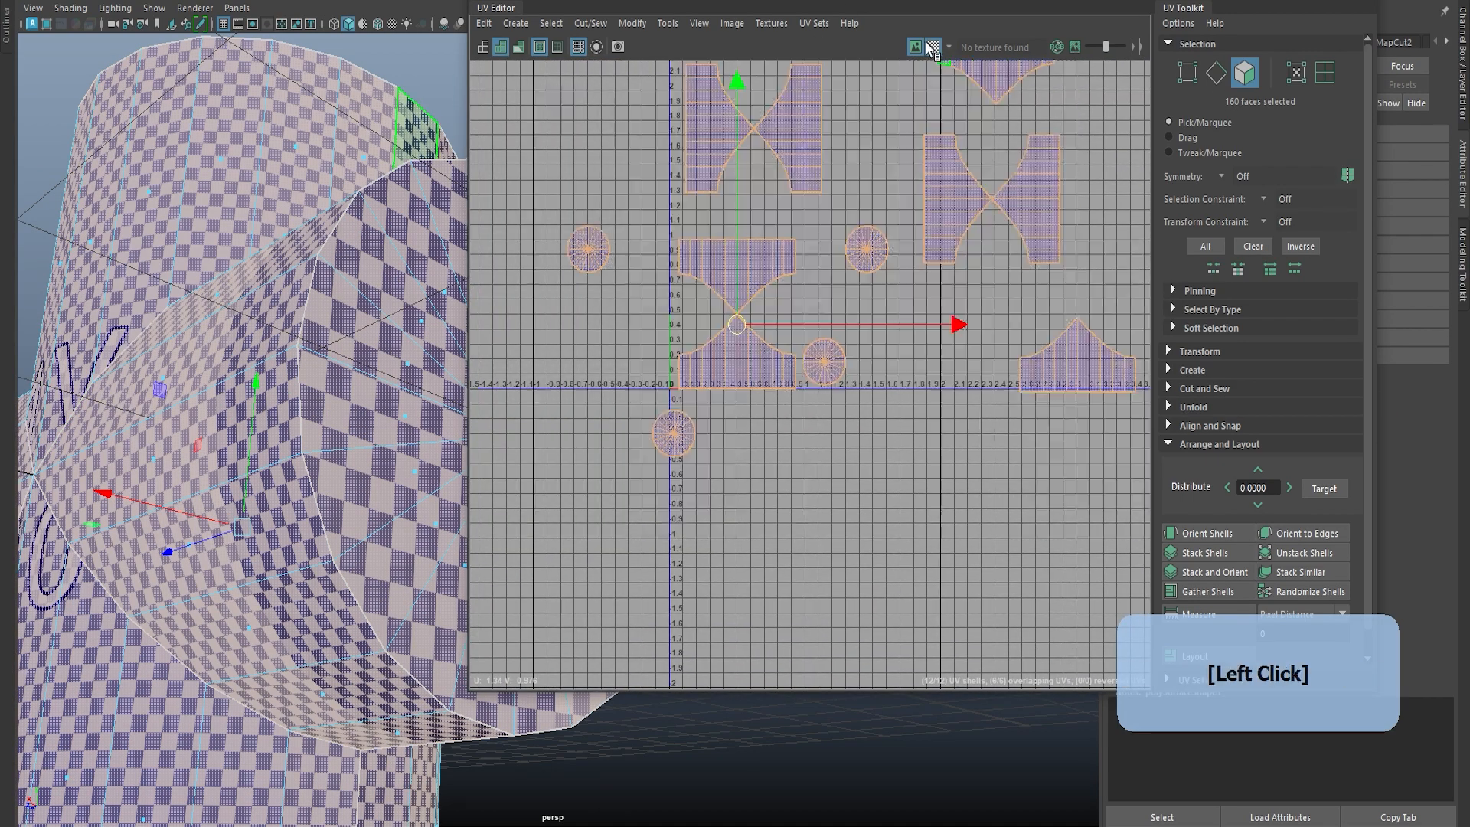
Step: Lay out all the selected wedge and cap shells inside the 0–1 tile
{"action": "right_click_drag", "start_coordinate": [641, 191], "coordinate": [501, 261], "text": "shift"}
{"action": "left_click", "coordinate": [784, 476]}
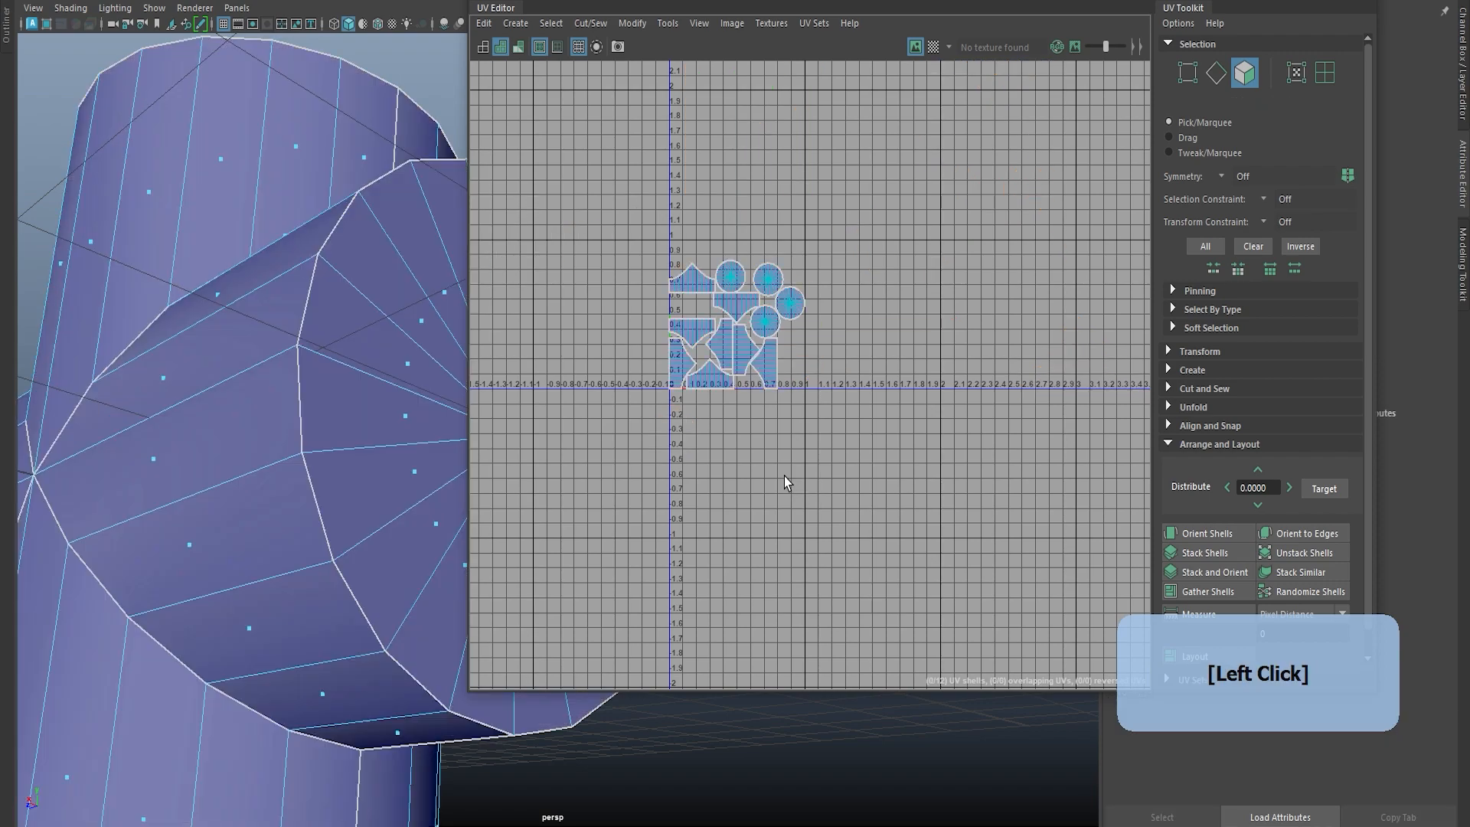
{"action": "scroll", "coordinate": [784, 481], "scroll_direction": "down", "scroll_amount": 3}
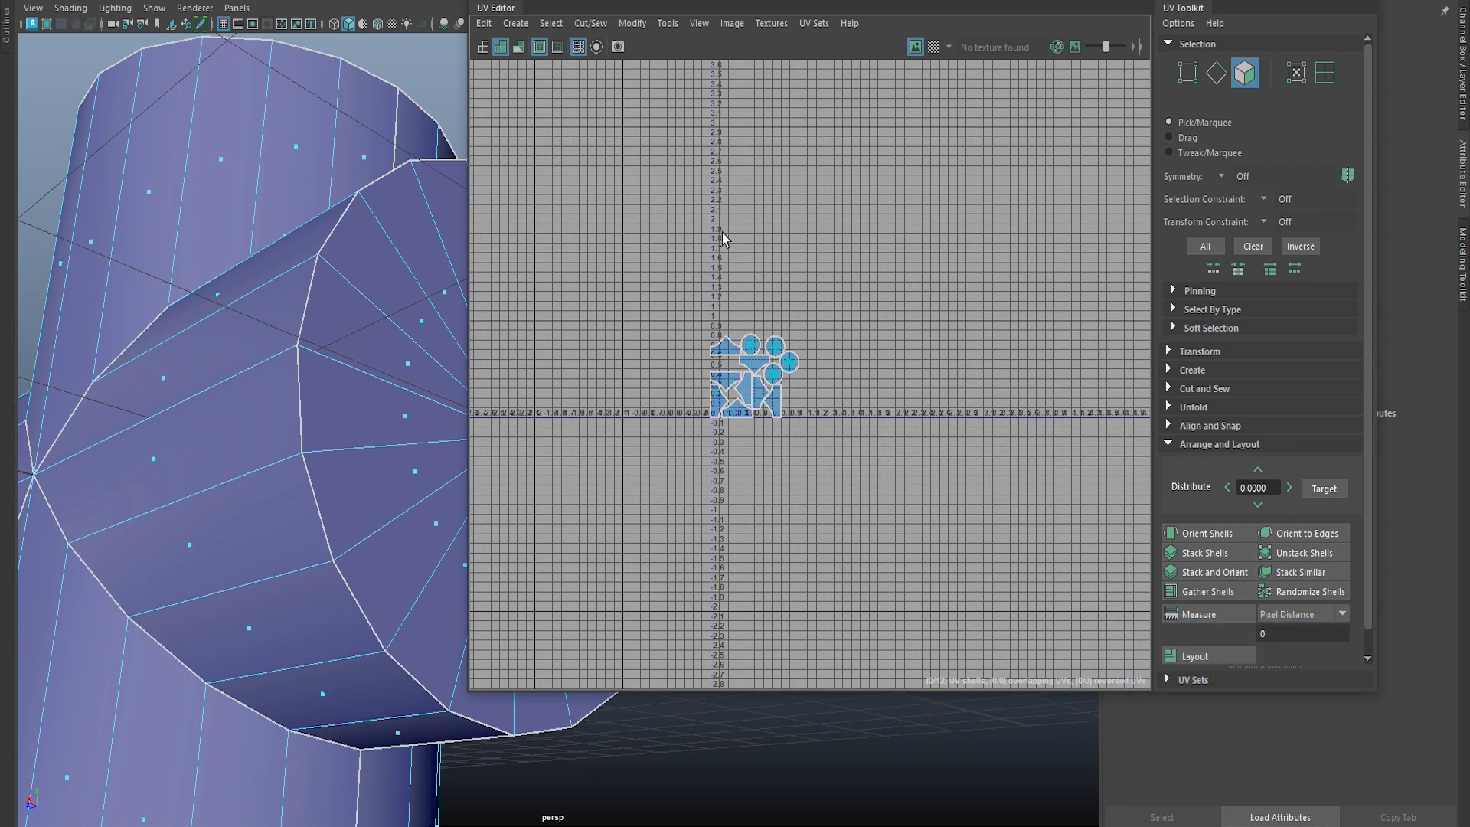
{"action": "scroll", "coordinate": [1233, 306], "scroll_direction": "down", "scroll_amount": 1}
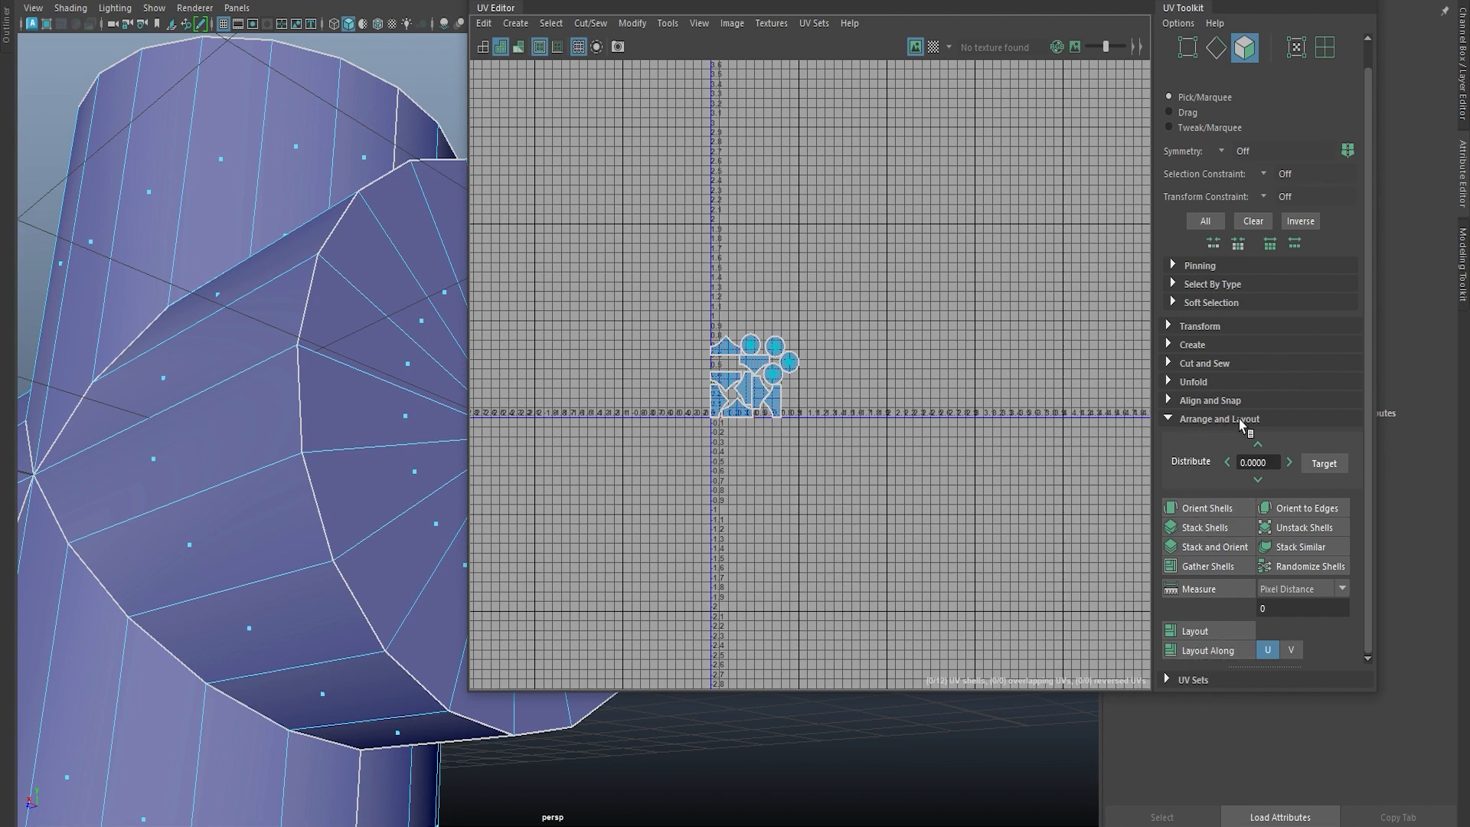
{"action": "left_click_drag", "start_coordinate": [777, 454], "coordinate": [867, 471], "text": "ctrl+alt"}
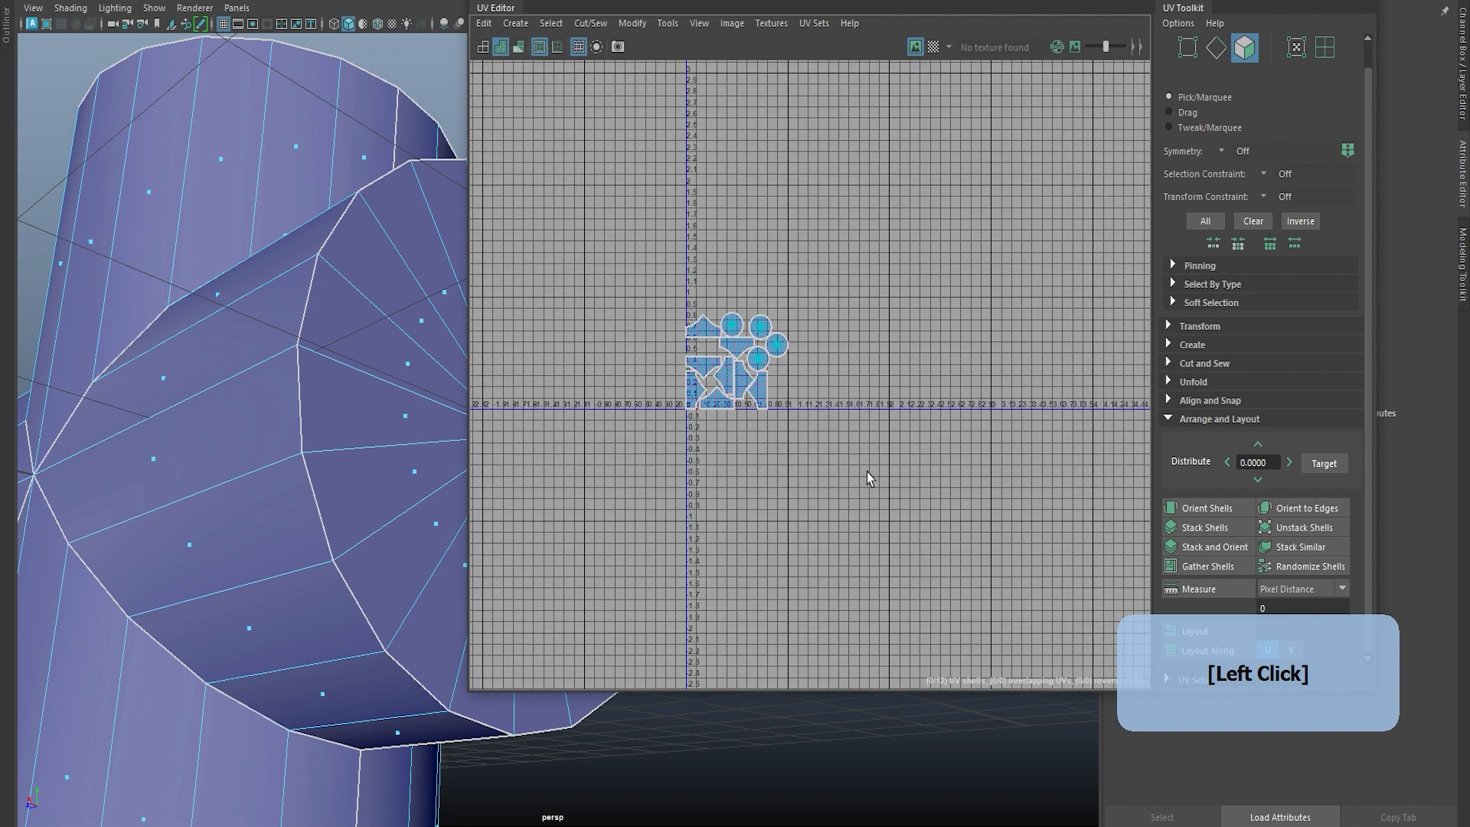